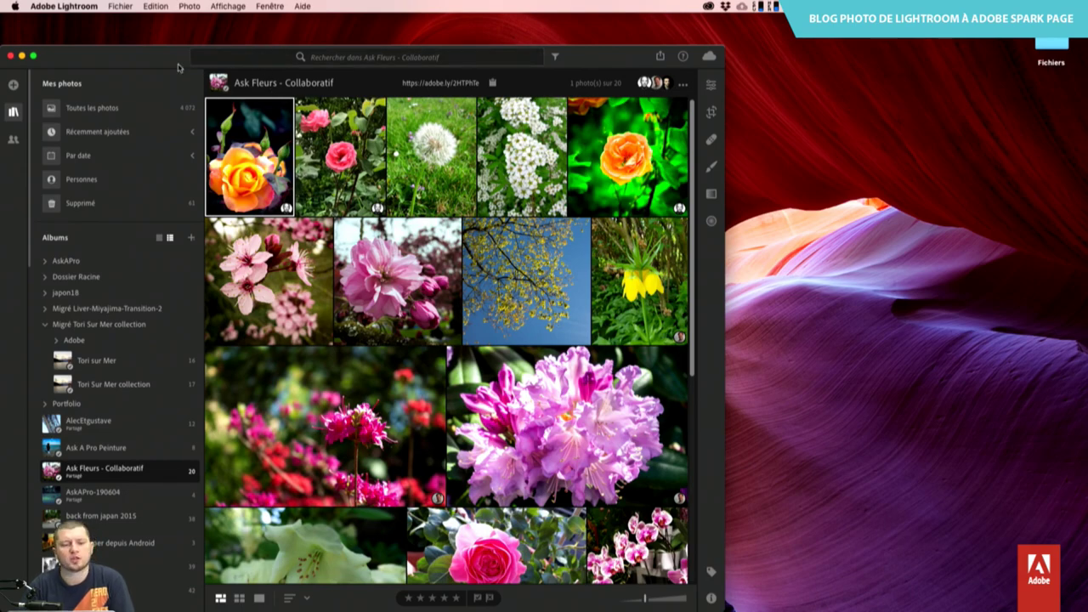
Drag the Lightroom library window to the right across the desktop.
mouse_move(172, 58)
mouse_down()
mouse_move(315, 57)
mouse_move(329, 11)
mouse_up()
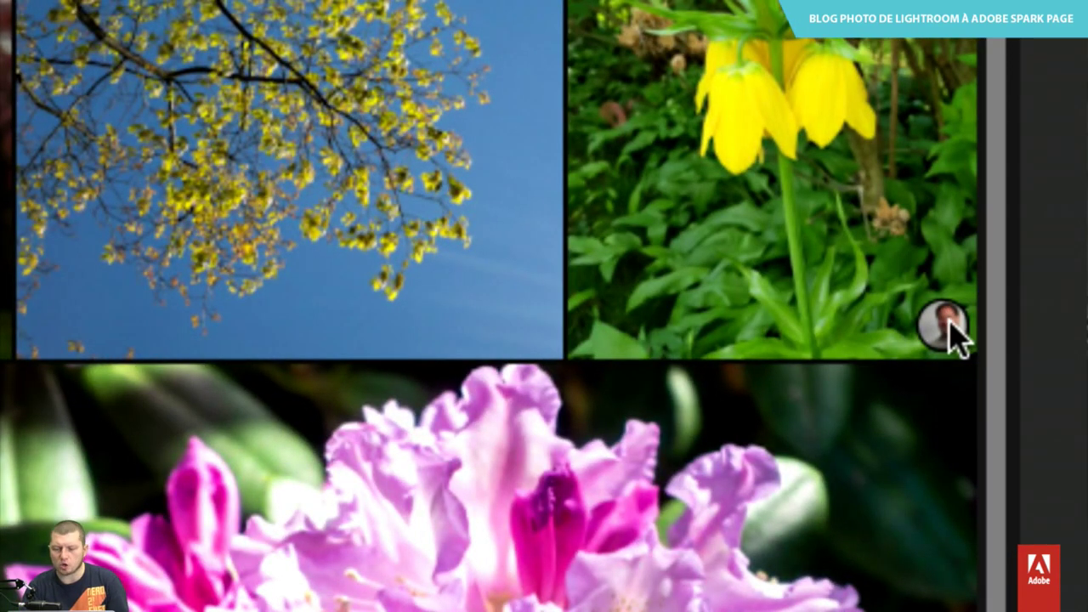
Pick the yellow flower photo, then switch to the pink rose in the top row.
click(951, 336)
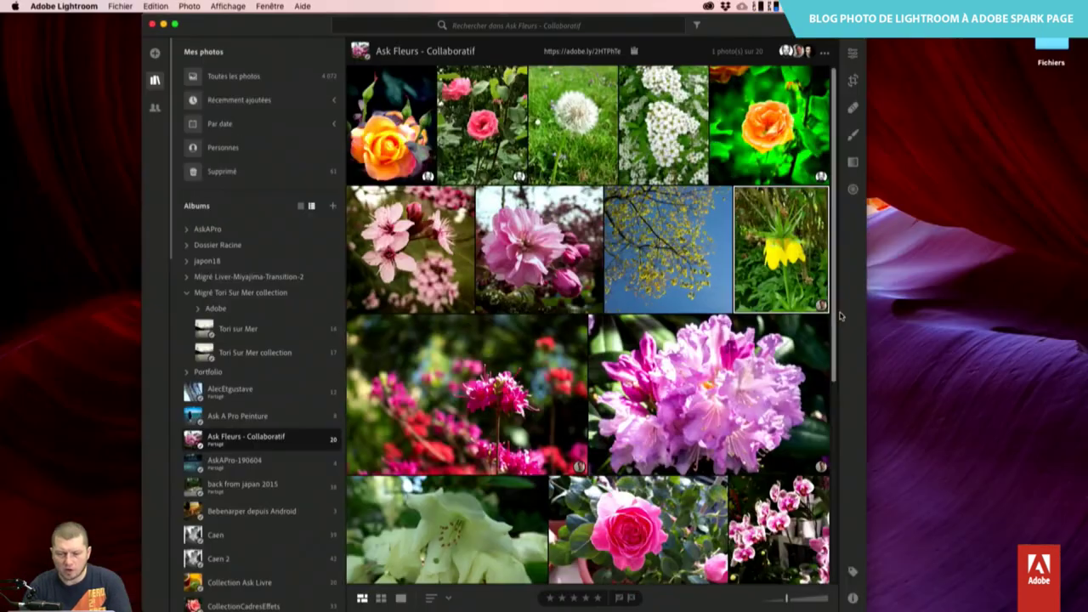
click(513, 151)
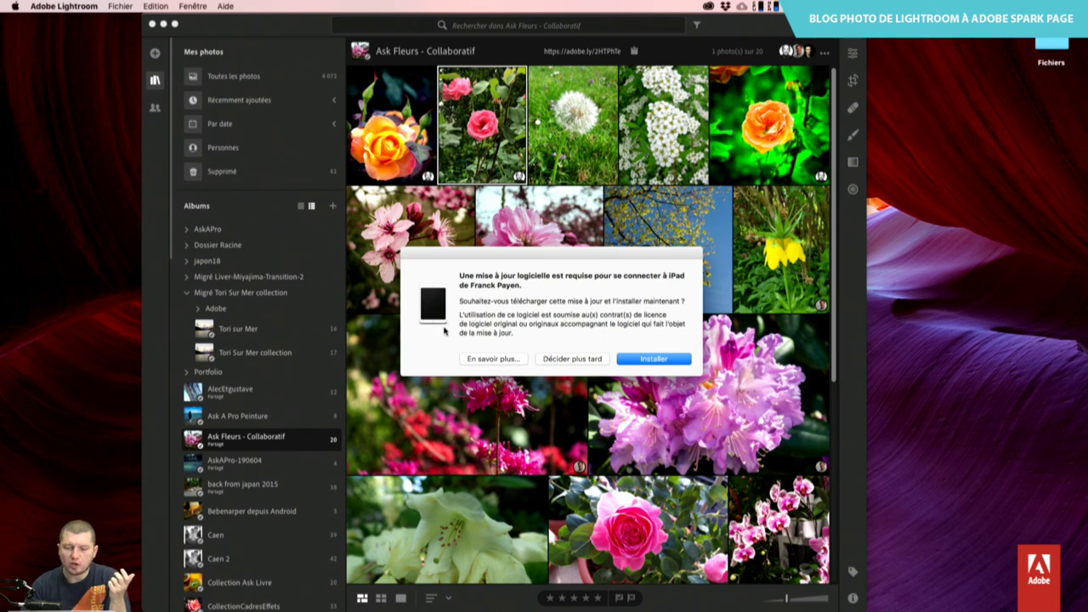
Postpone the update, launch QuickTime Player via Spotlight, and start a new video recording of the iPad.
click(554, 361)
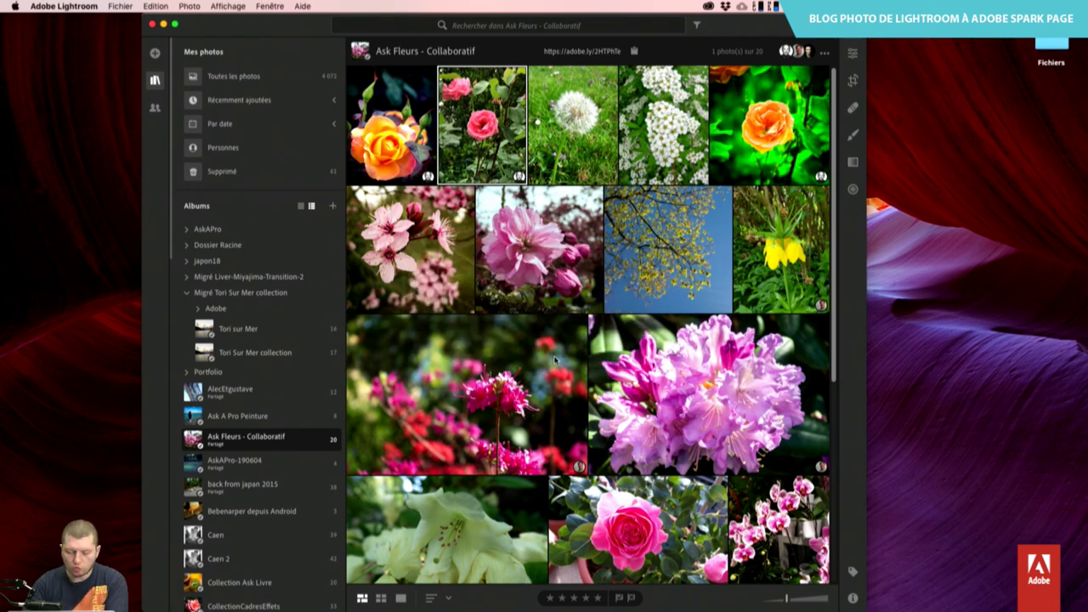
key(super+space)
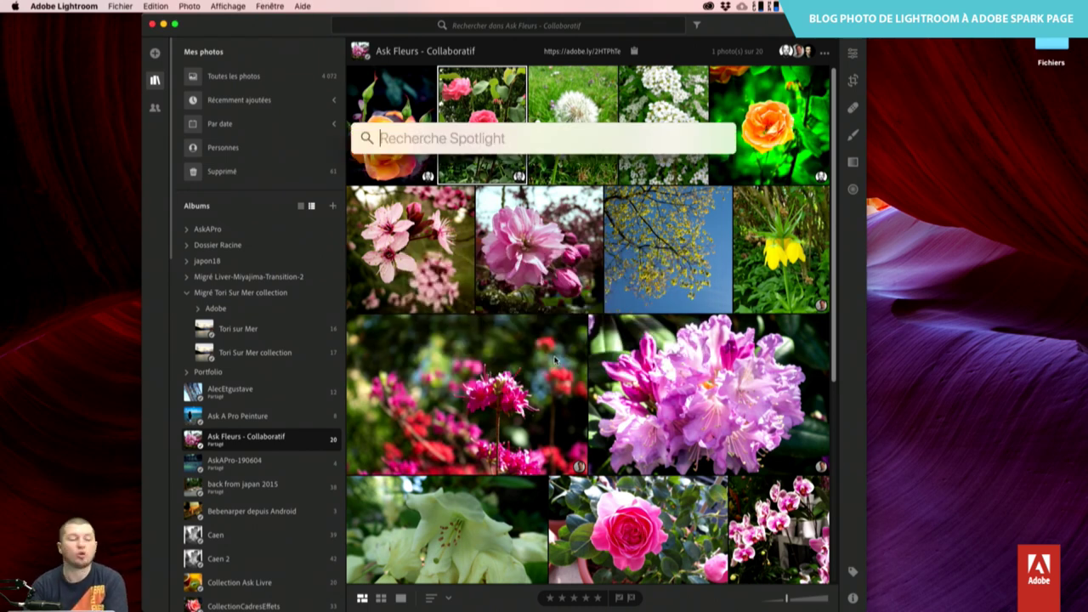
text(i)
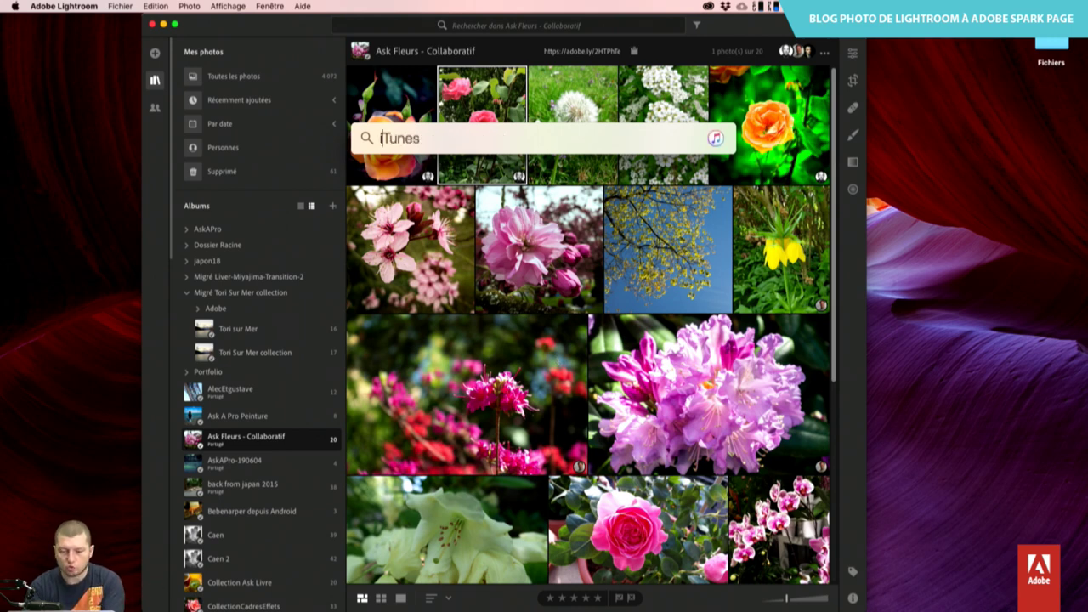
key(BackSpace)
text(quickTime Player)
key(Return)
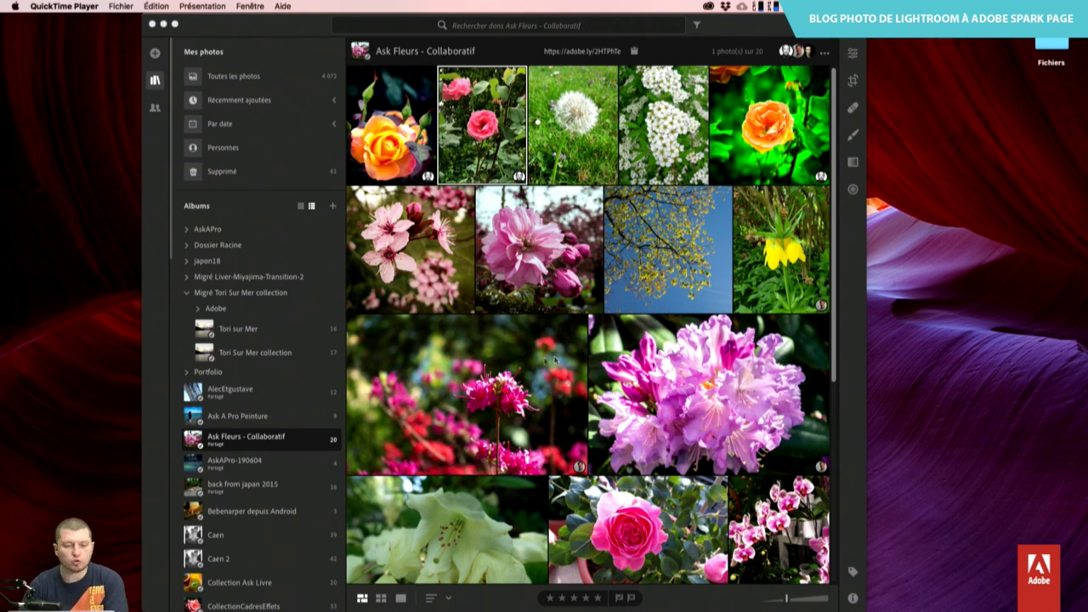
click(115, 5)
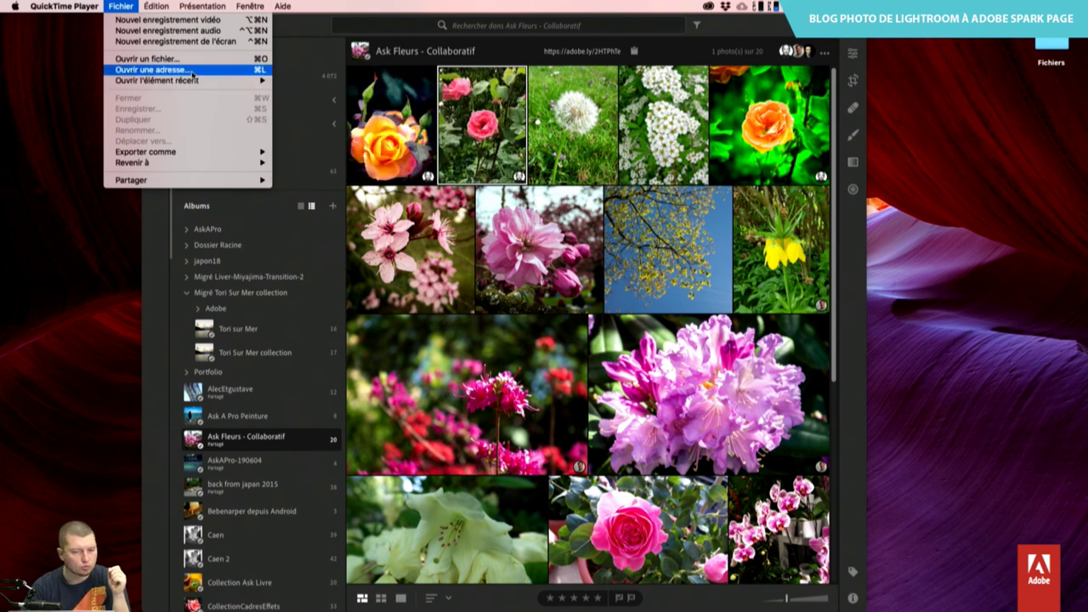
click(198, 24)
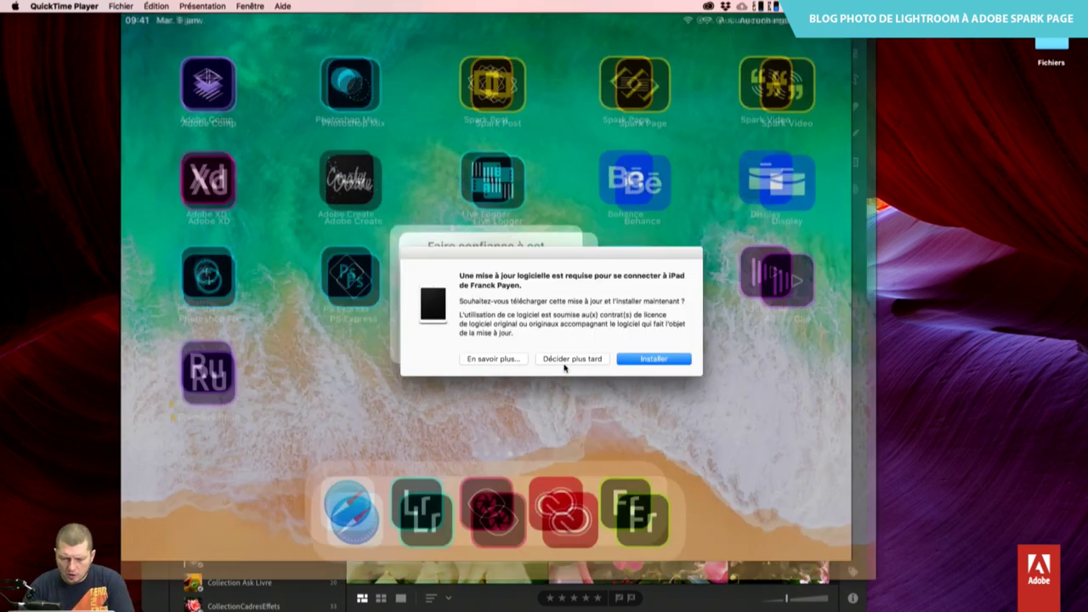
Postpone the update again and hide the QuickTime iPad recording window.
click(566, 361)
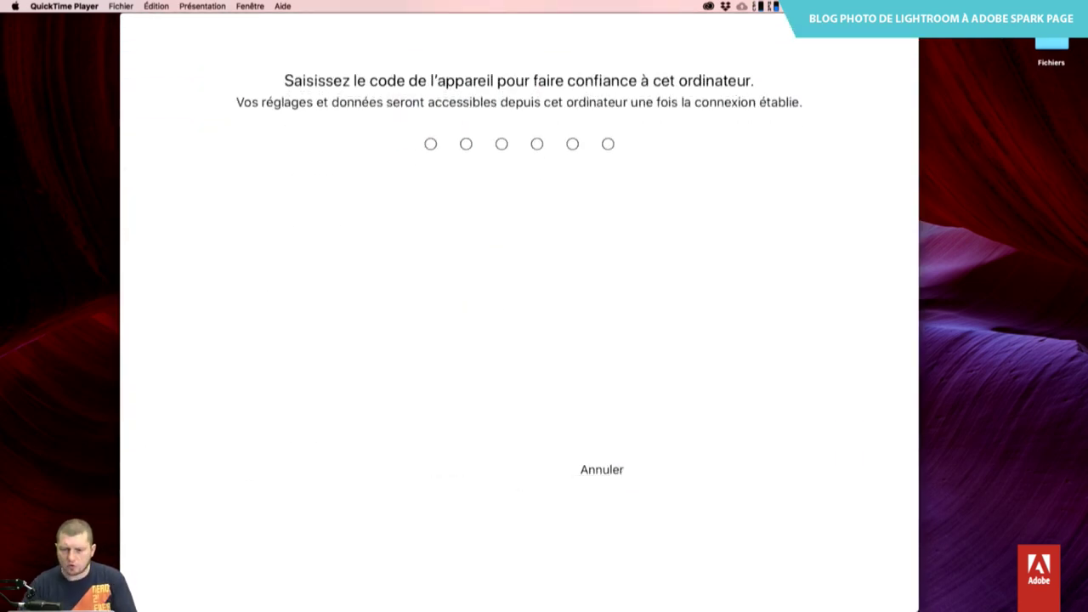
right_click(945, 235)
key(Escape)
click(879, 126)
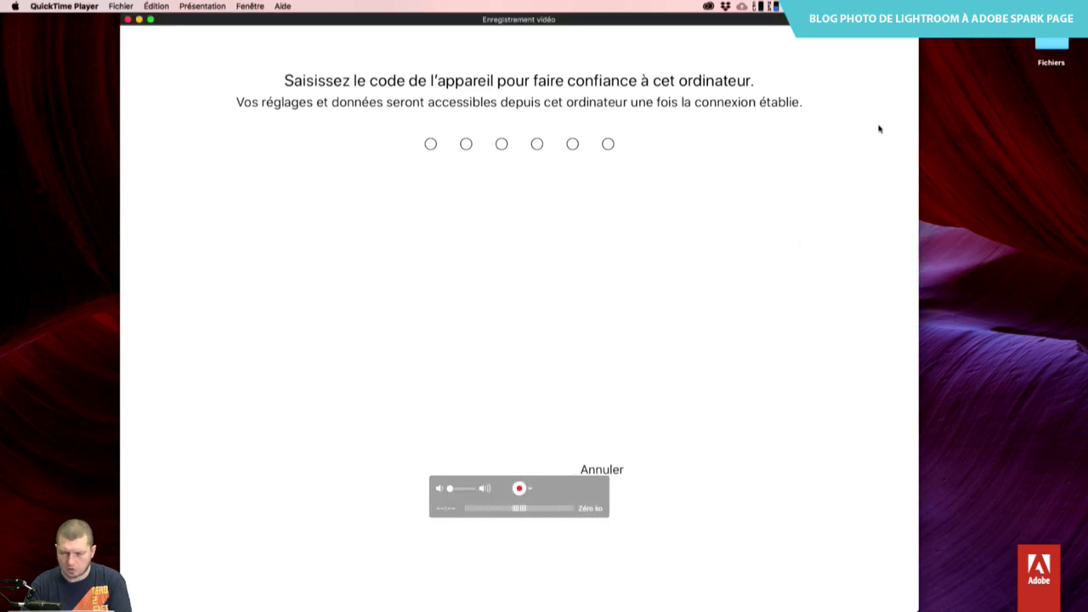
key(super+h)
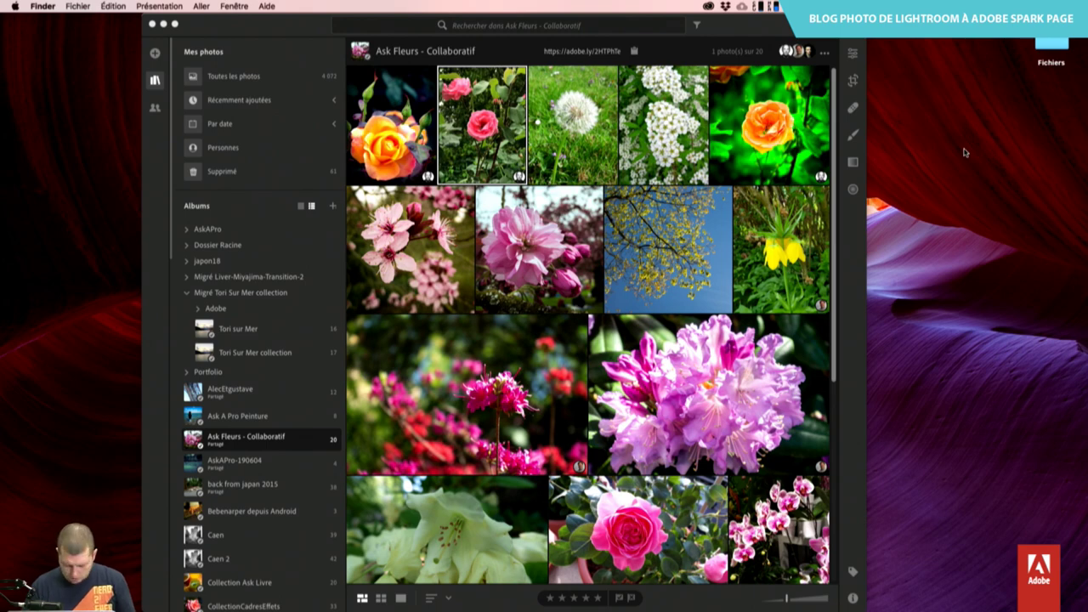
Switch to QuickTime Player to show the iPad's Toutes les photos library of 4072 images.
key(super+Tab)
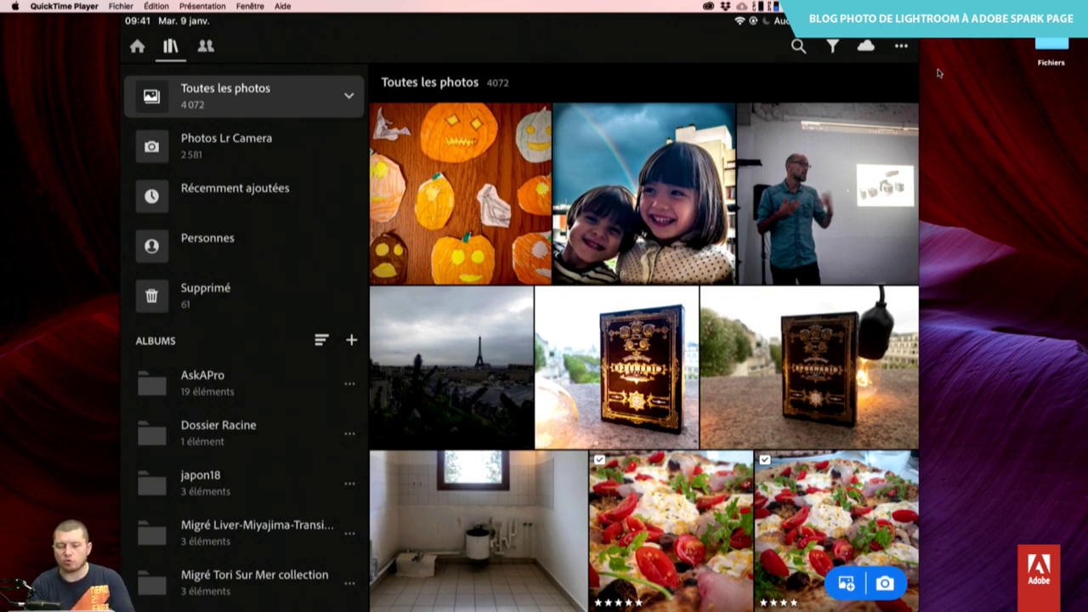
key(super+alt+n)
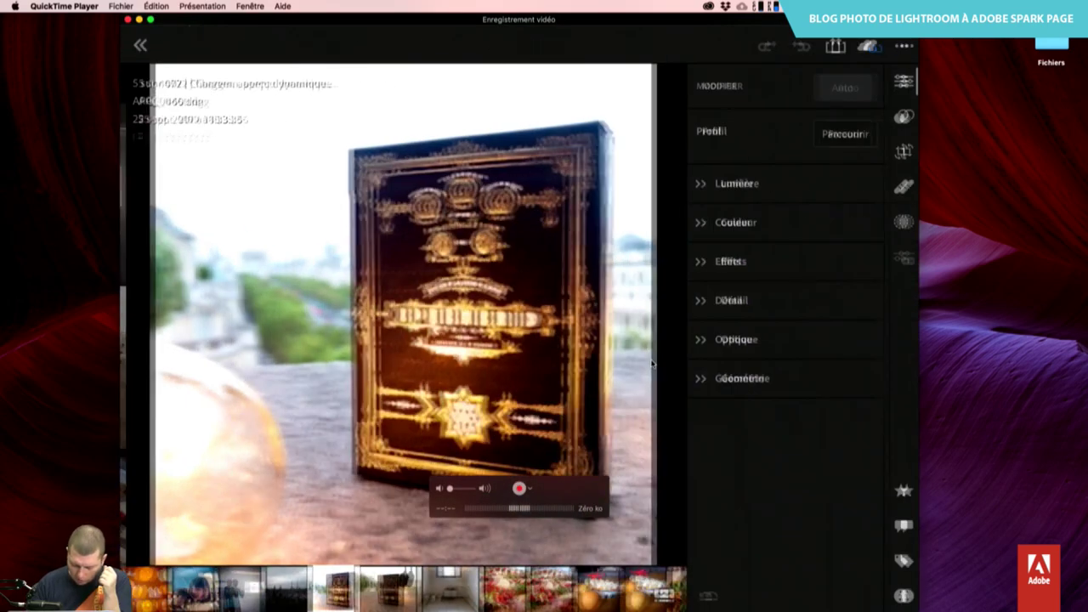
double_click(651, 368)
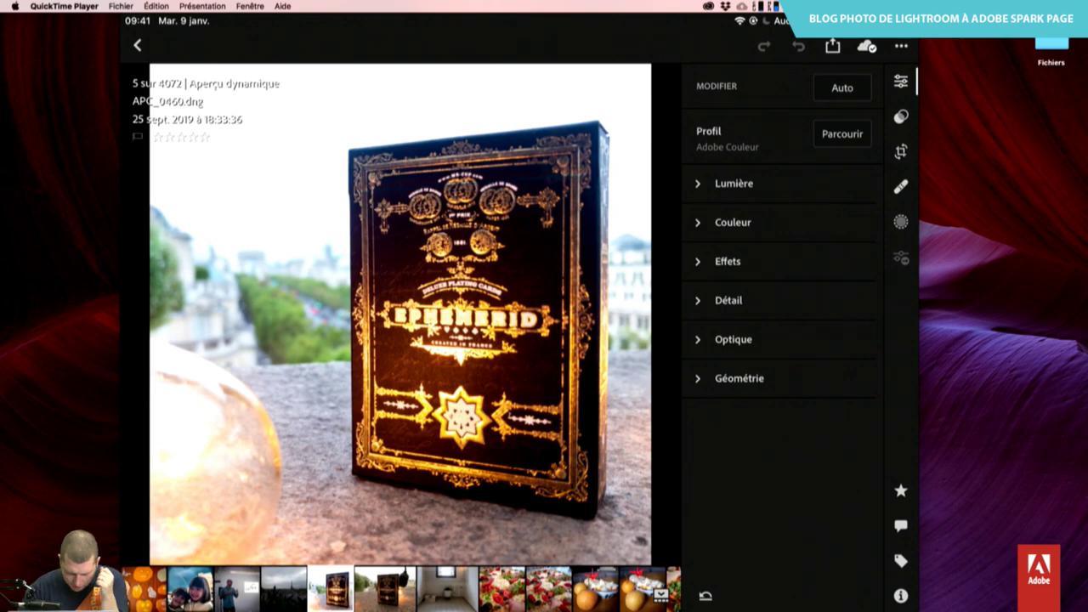
drag(510, 340, 255, 340)
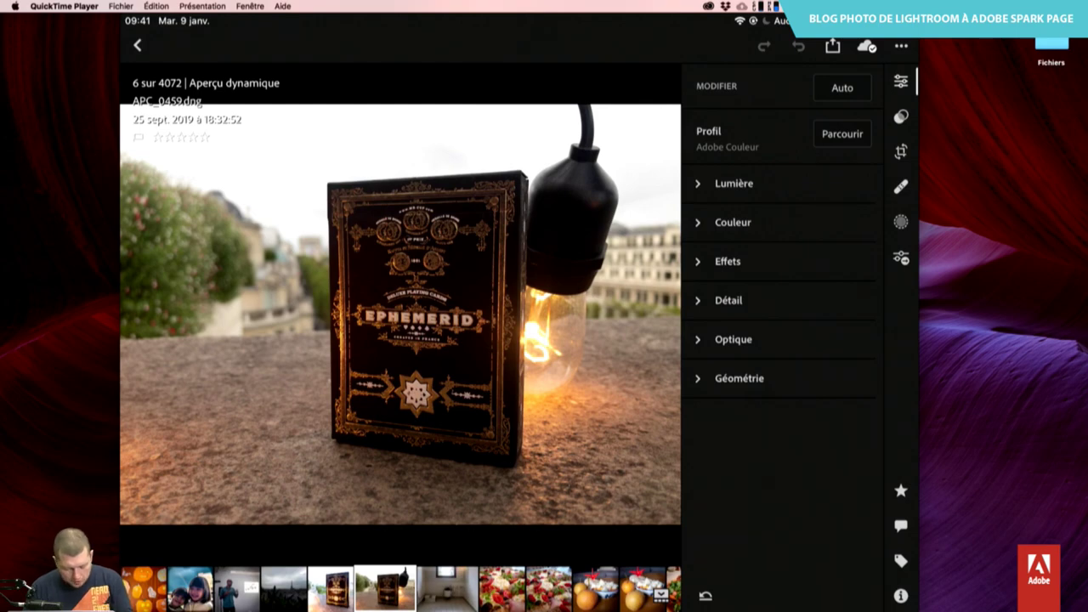
scroll(179, 281, up, 5)
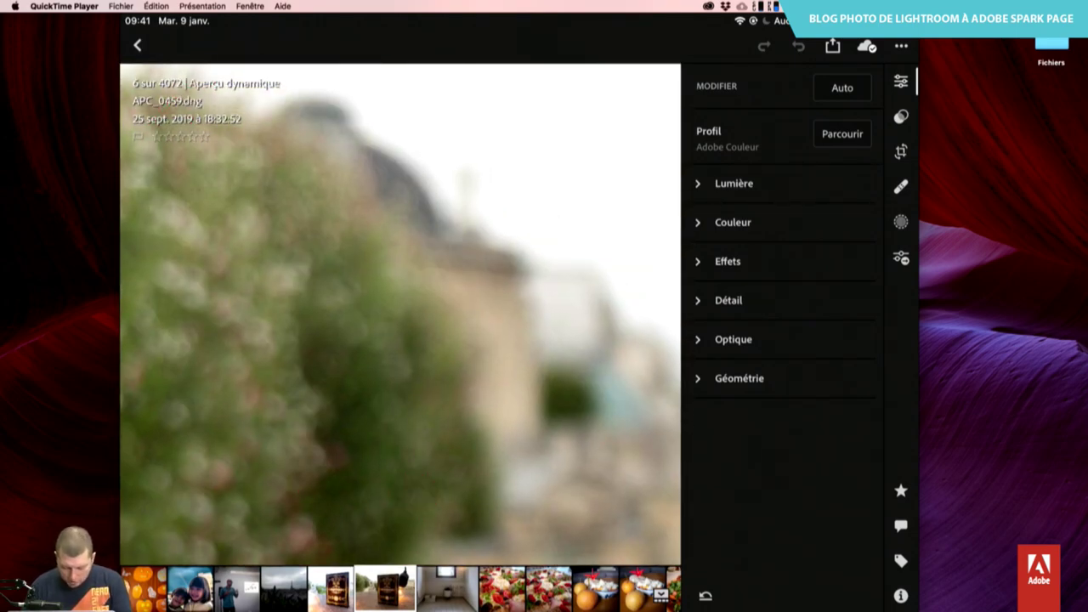
scroll(229, 310, down, 5)
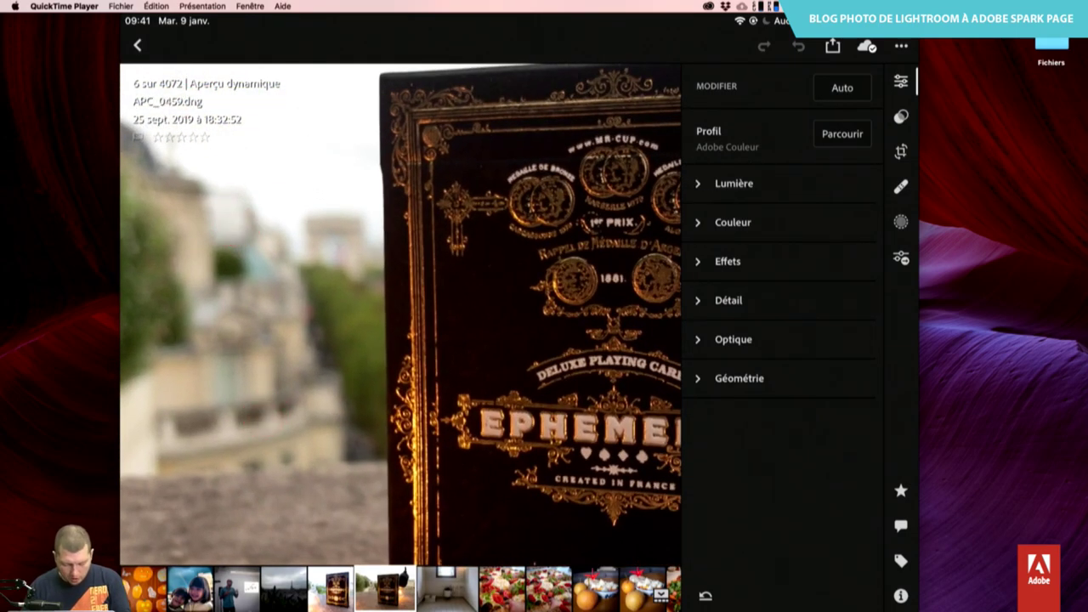
scroll(219, 314, down, 3)
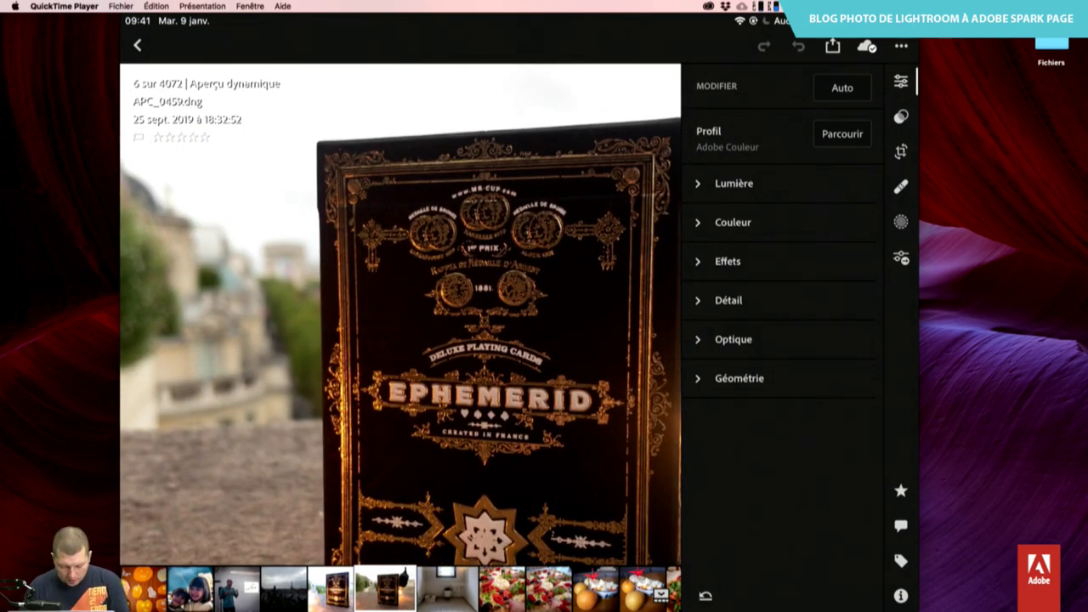
scroll(376, 328, up, 3)
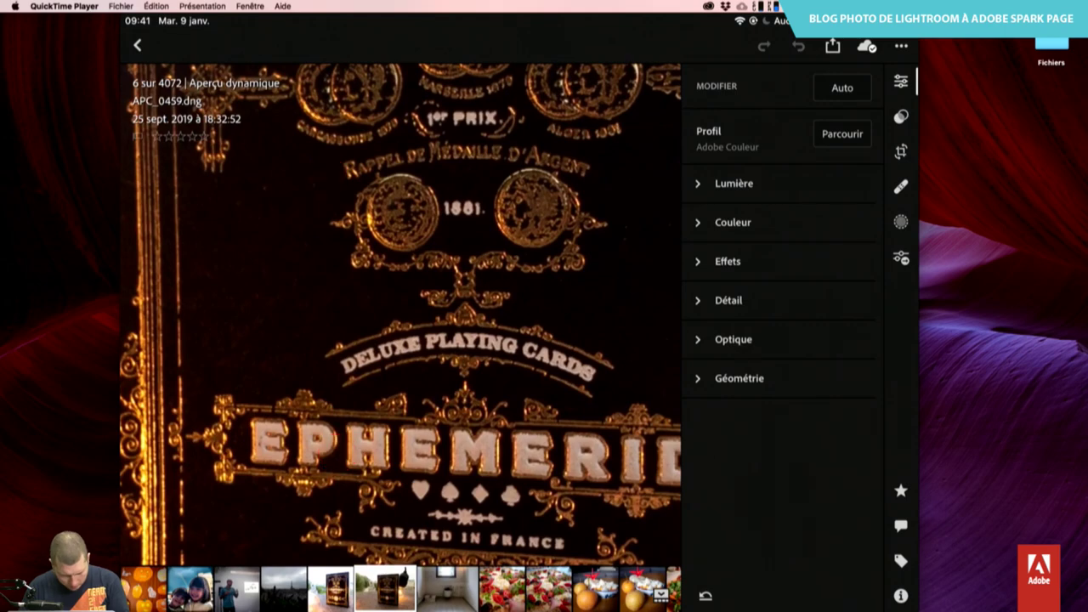
scroll(185, 370, down, 5)
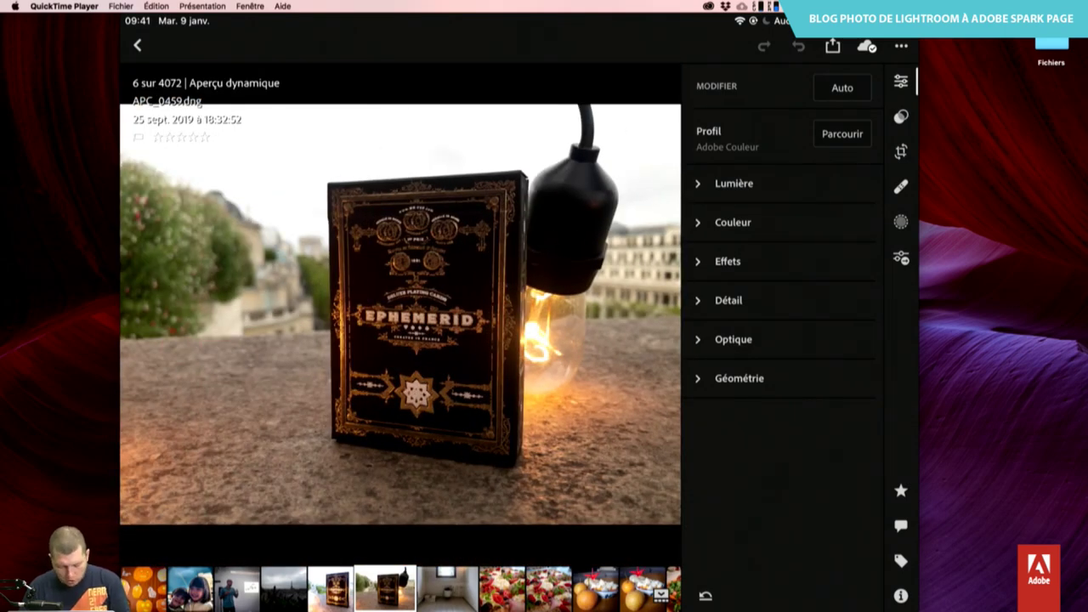
click(330, 589)
scroll(202, 334, up, 2)
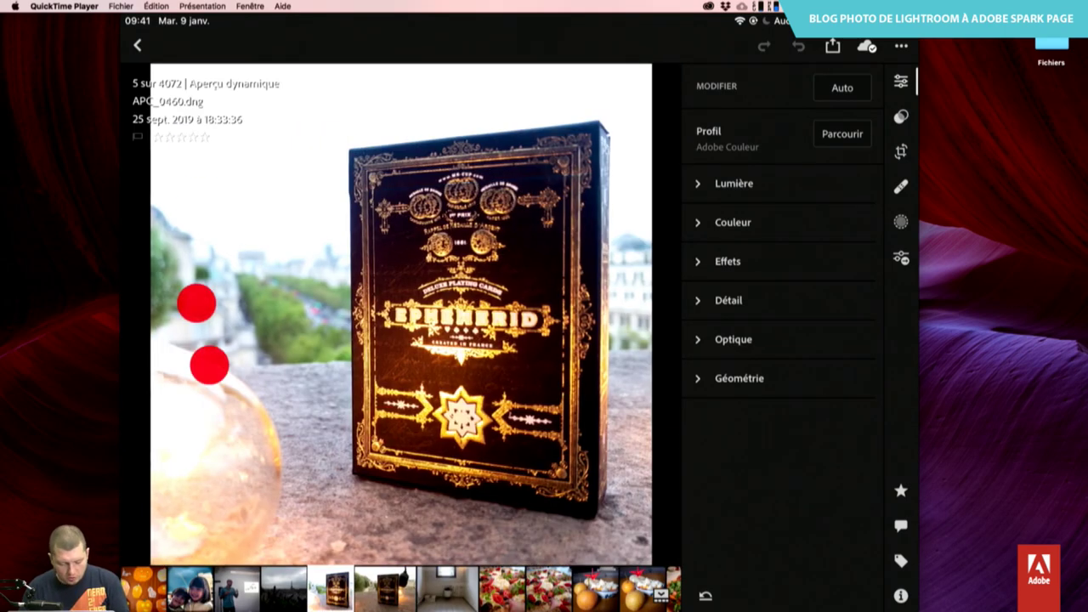
click(137, 45)
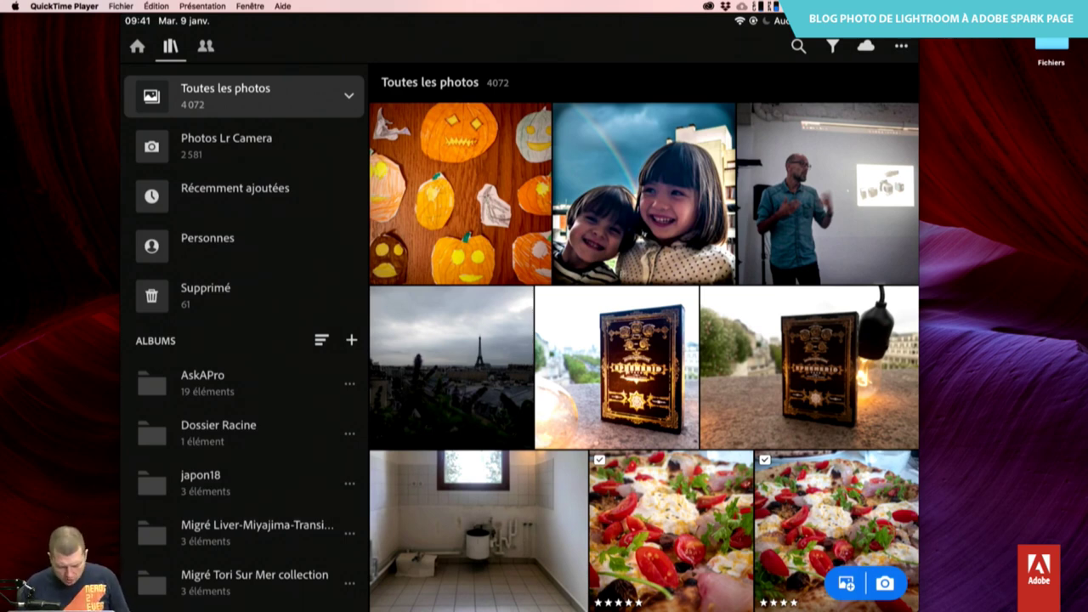
scroll(812, 168, down, 5)
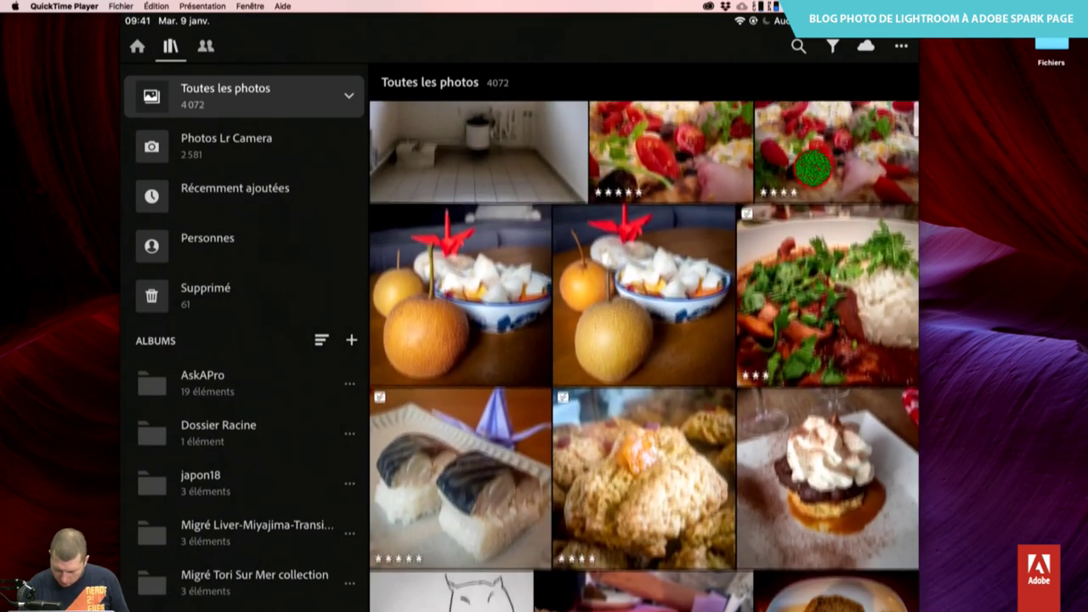
Select the pizza, stew, cream dessert and pears photos and bring up their sharing options.
drag(812, 168, 812, 188)
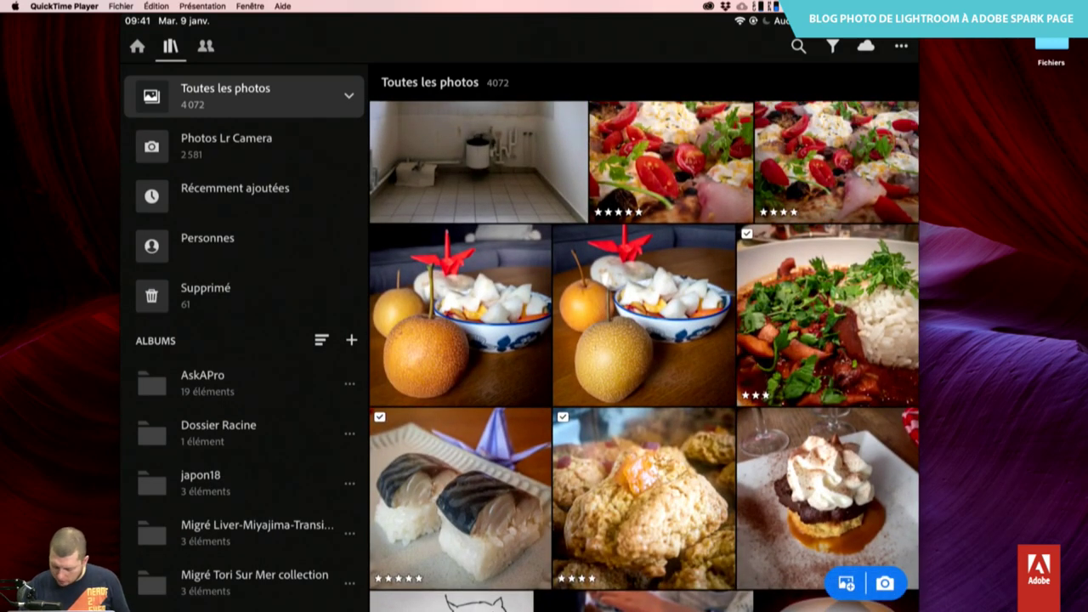
click(862, 170)
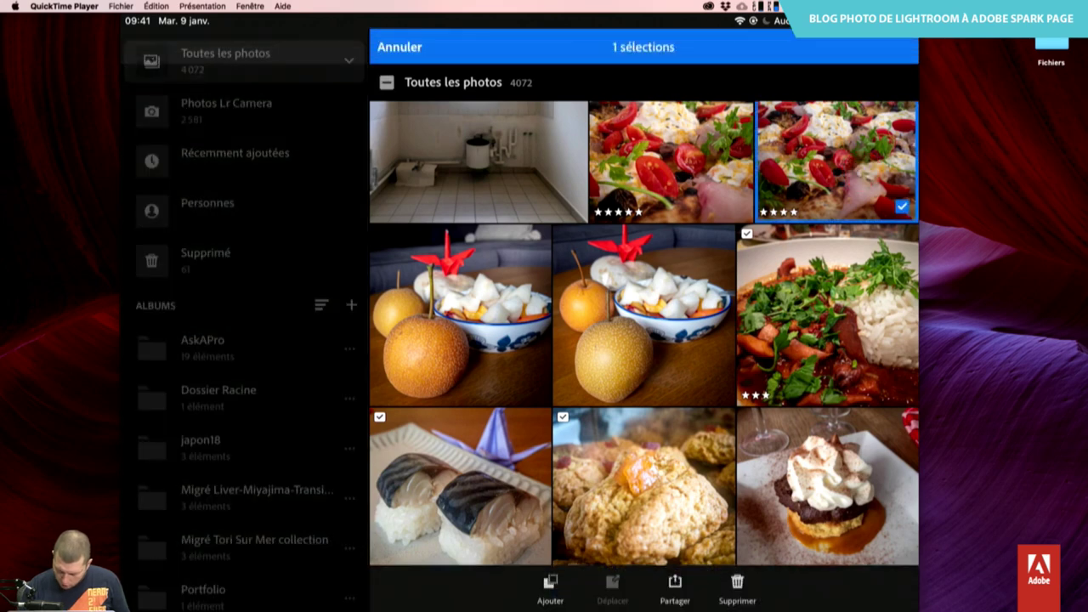
click(845, 354)
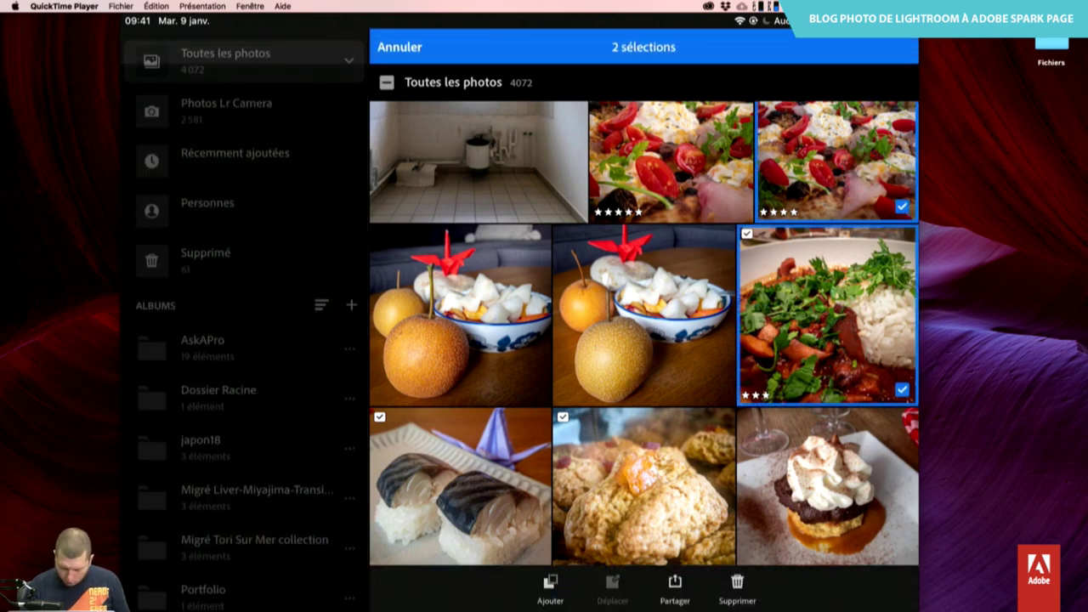
scroll(644, 334, down, 2)
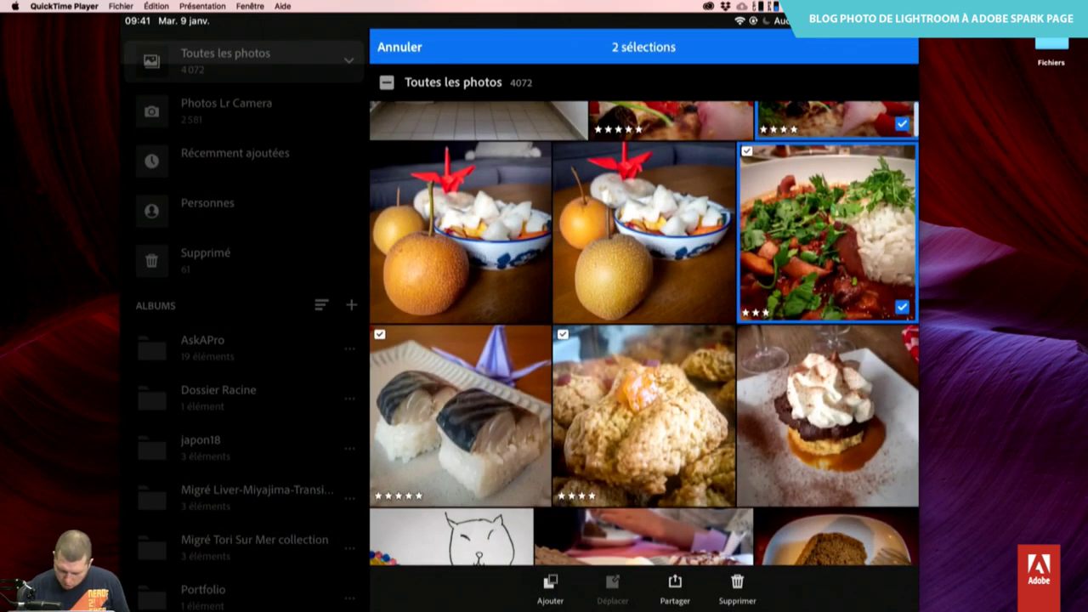
click(844, 454)
click(483, 238)
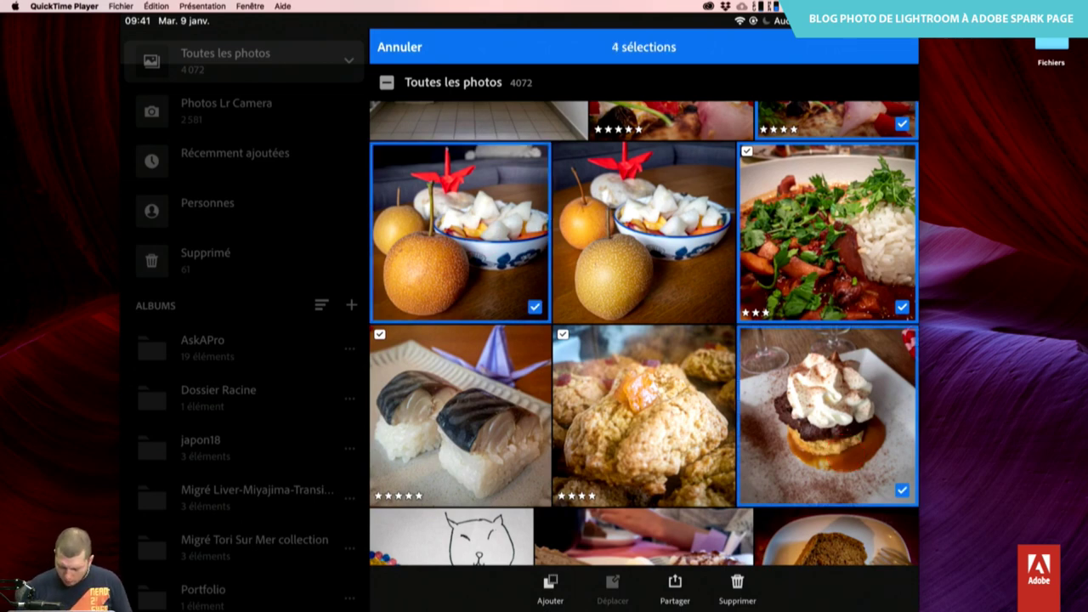
click(676, 587)
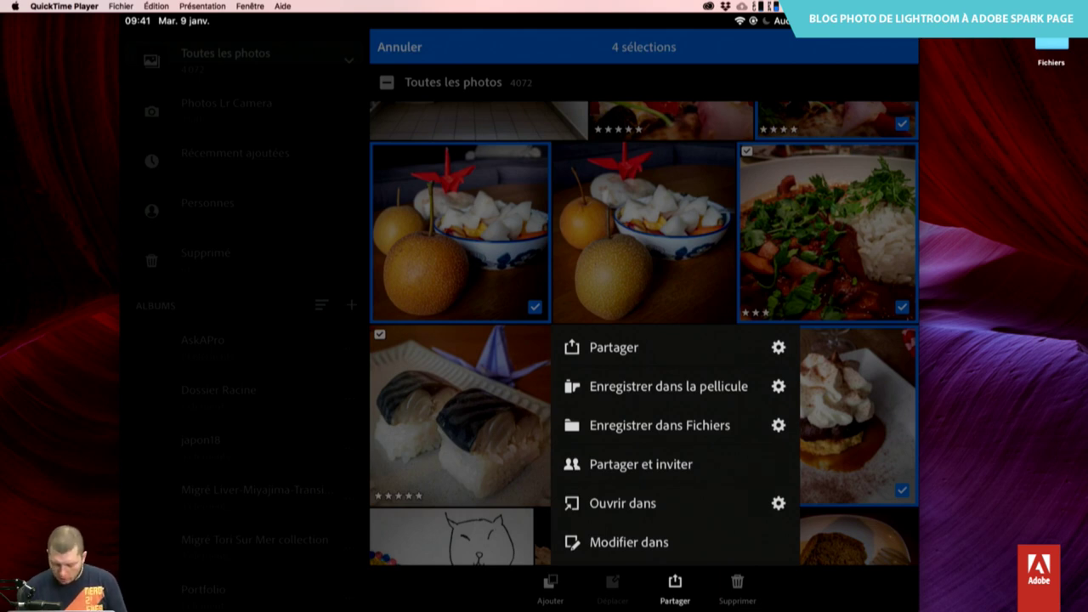
Choose an image size and save the four food photos with Enregistrer 4 images.
click(665, 344)
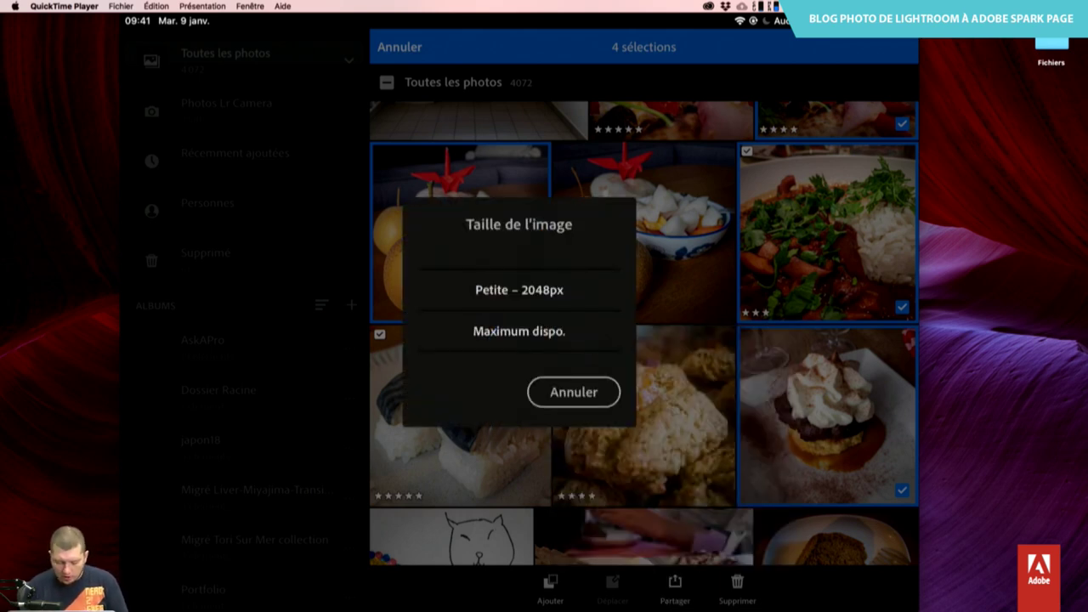
click(519, 290)
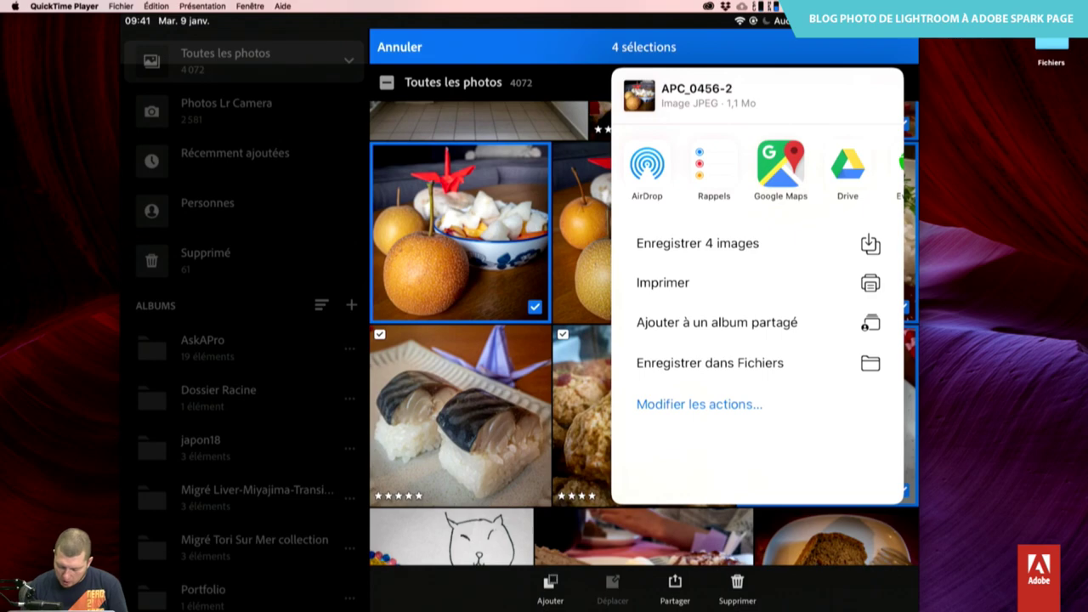
click(817, 245)
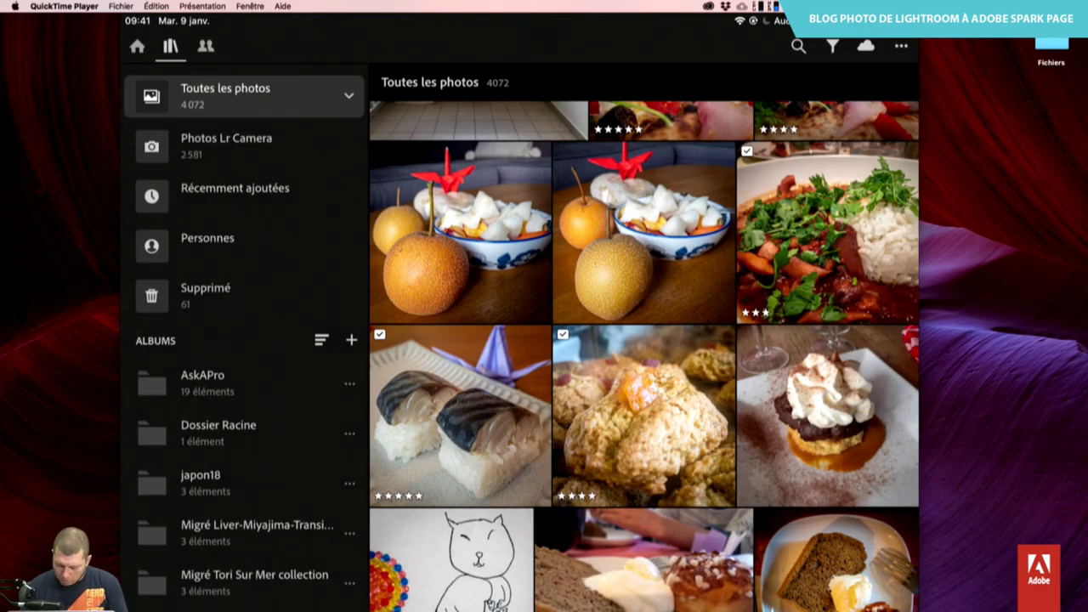
Reselect the pizza, pear, rice-dish and dessert photos and choose Ajouter to pick an album.
scroll(644, 357, up, 2)
click(857, 206)
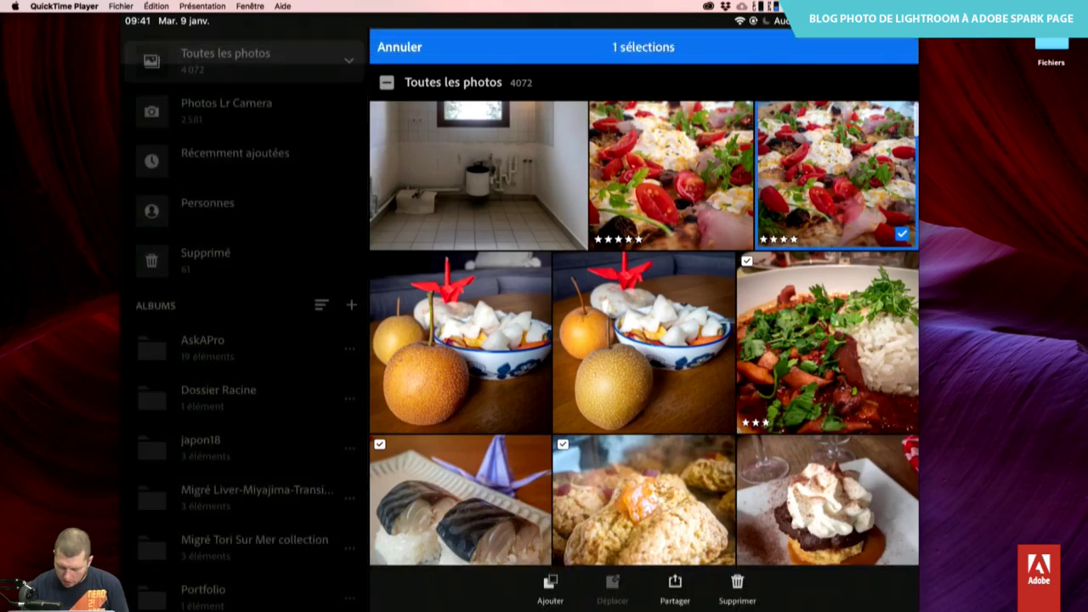
click(461, 374)
click(851, 360)
click(825, 528)
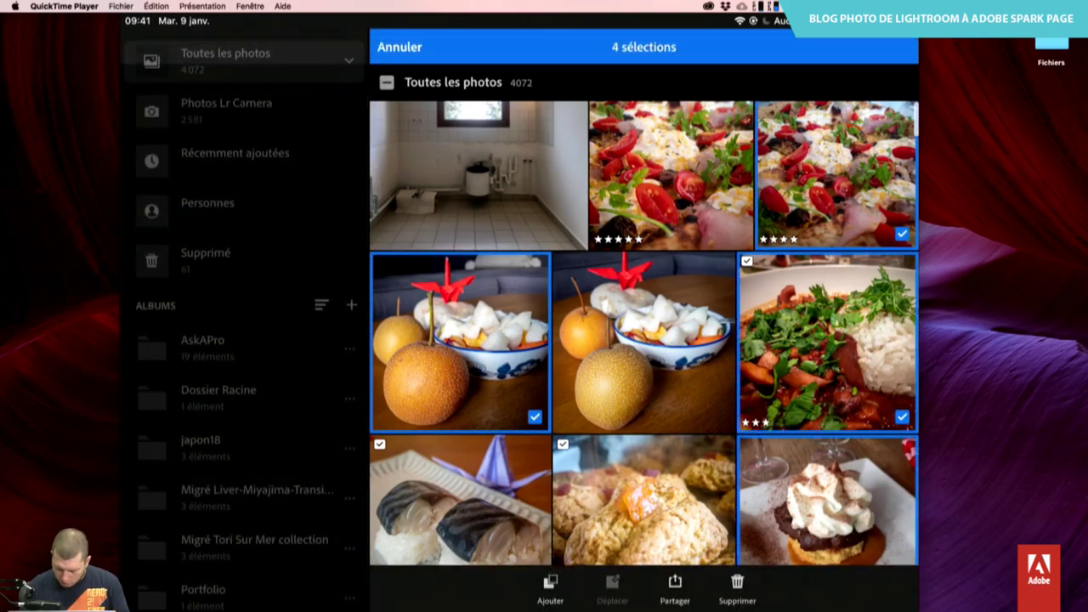
click(551, 587)
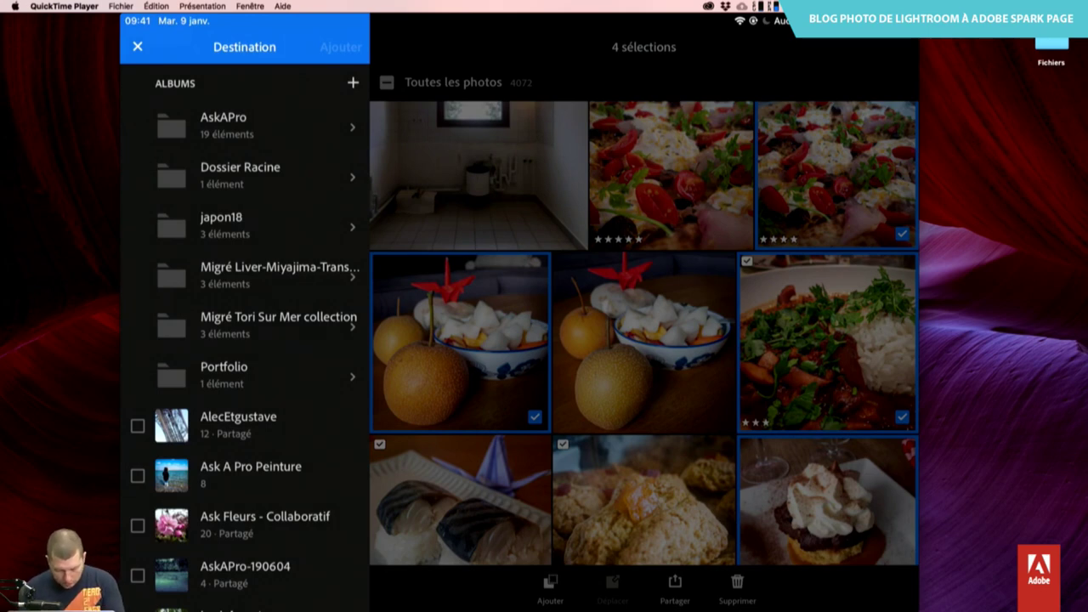
Create a new album 'Ask0810' and move the four selected food photos into it.
click(353, 83)
click(411, 159)
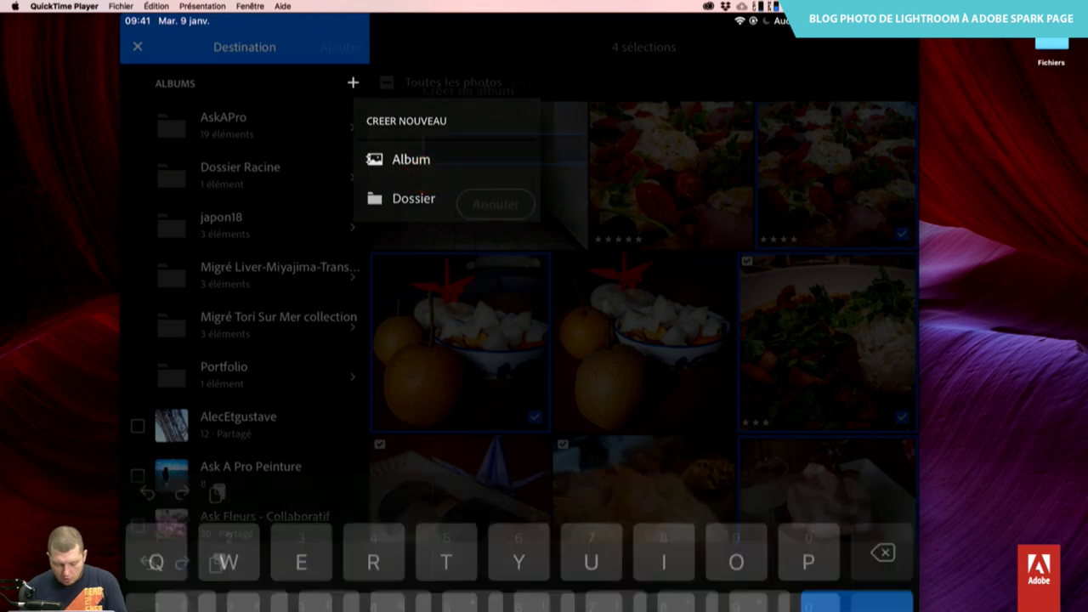
text(As)
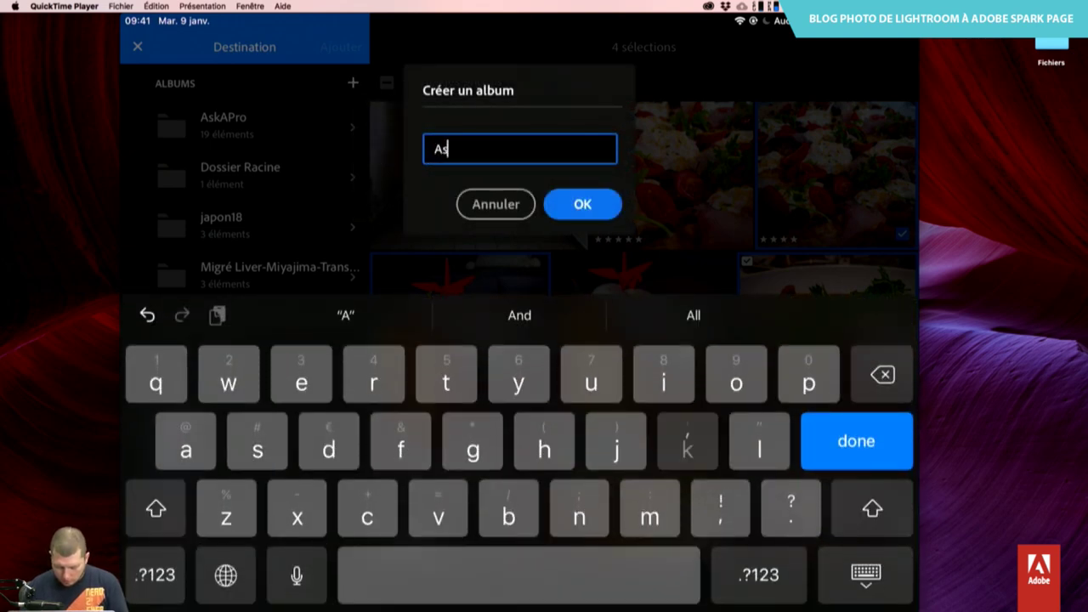
text(k)
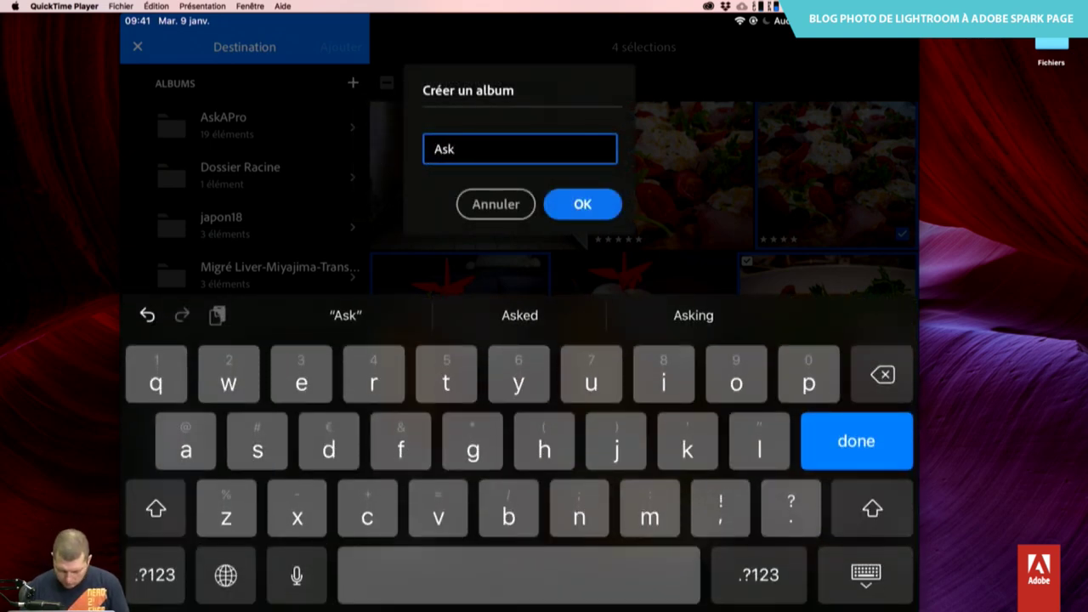
text(081)
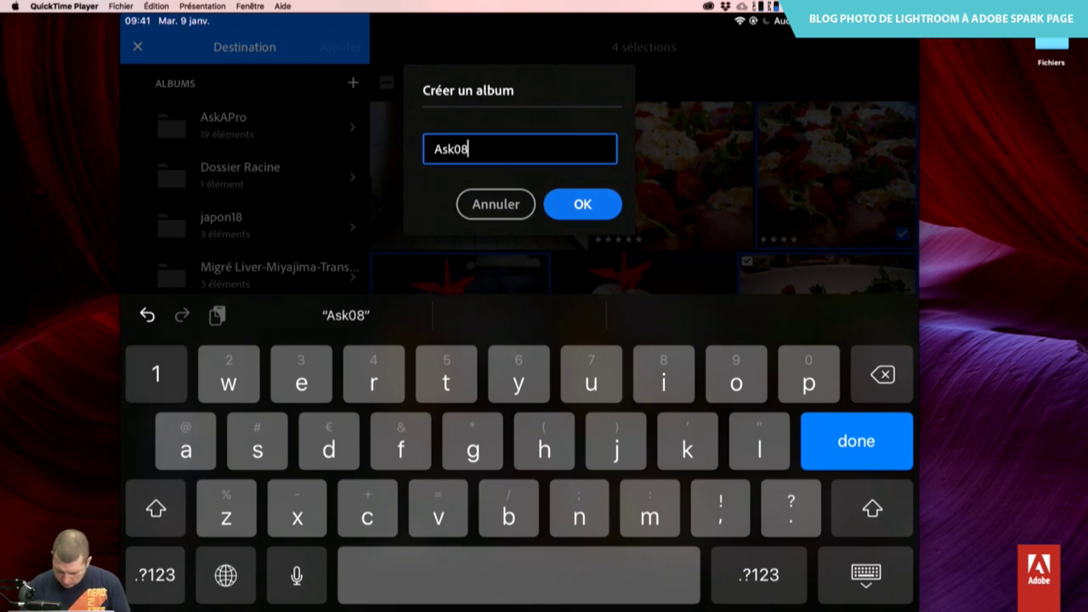
text(0)
click(586, 217)
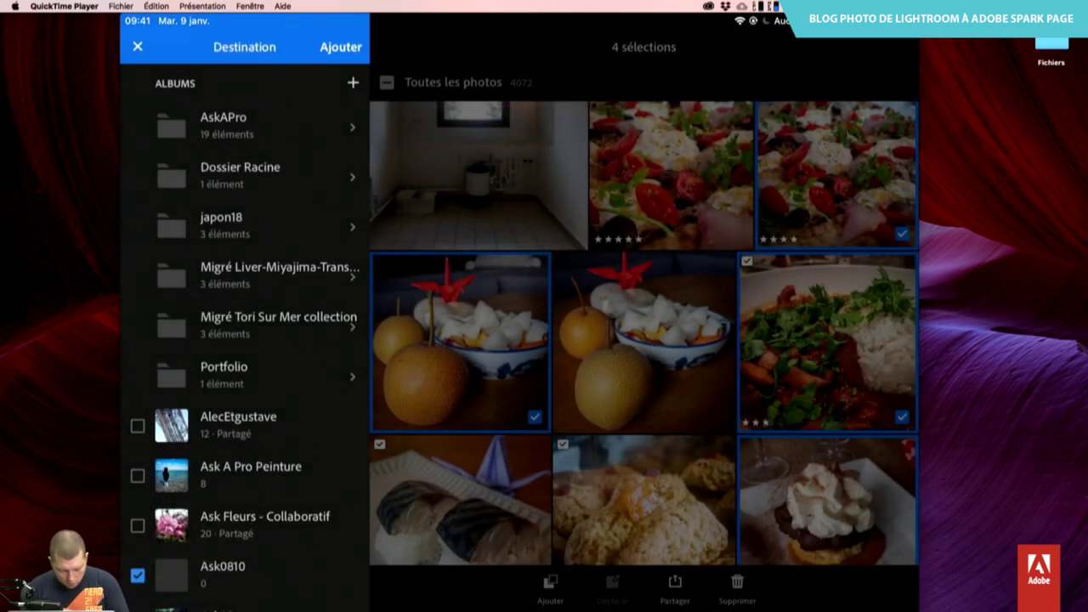
click(215, 583)
click(152, 584)
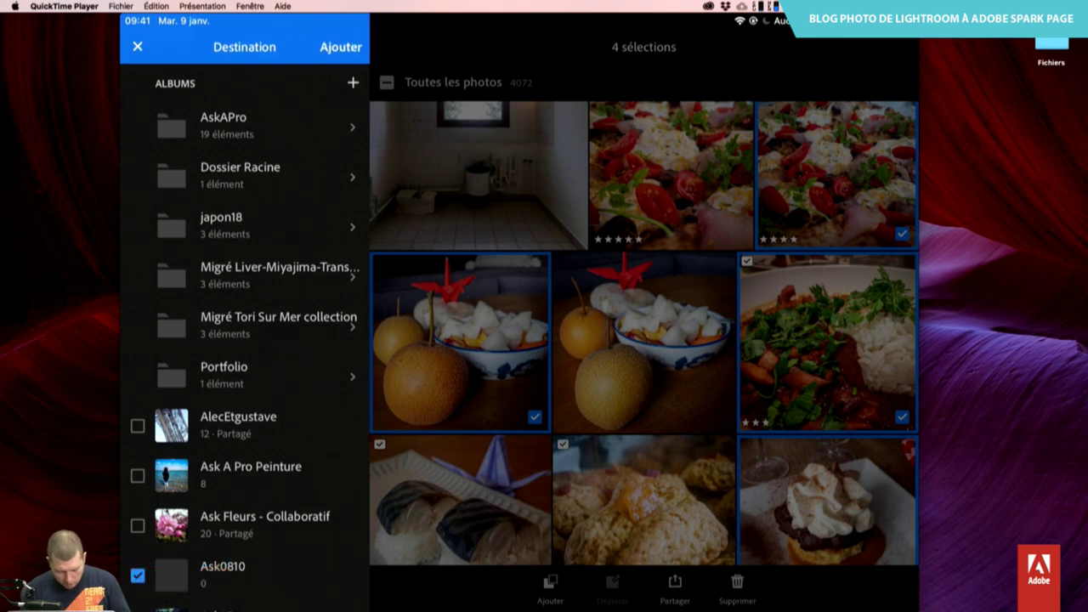
click(138, 426)
click(137, 576)
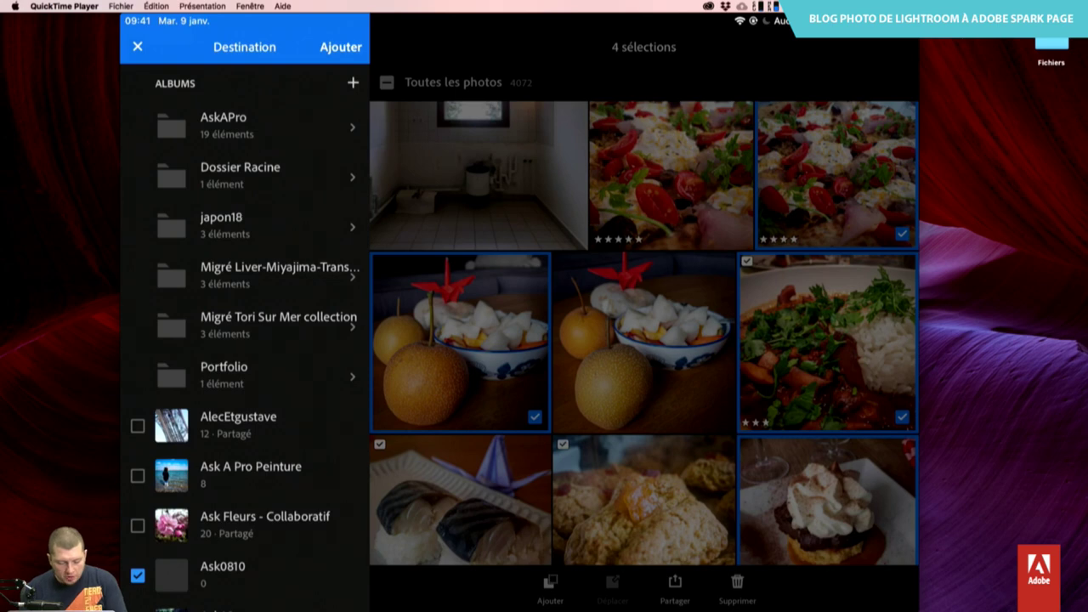
click(340, 47)
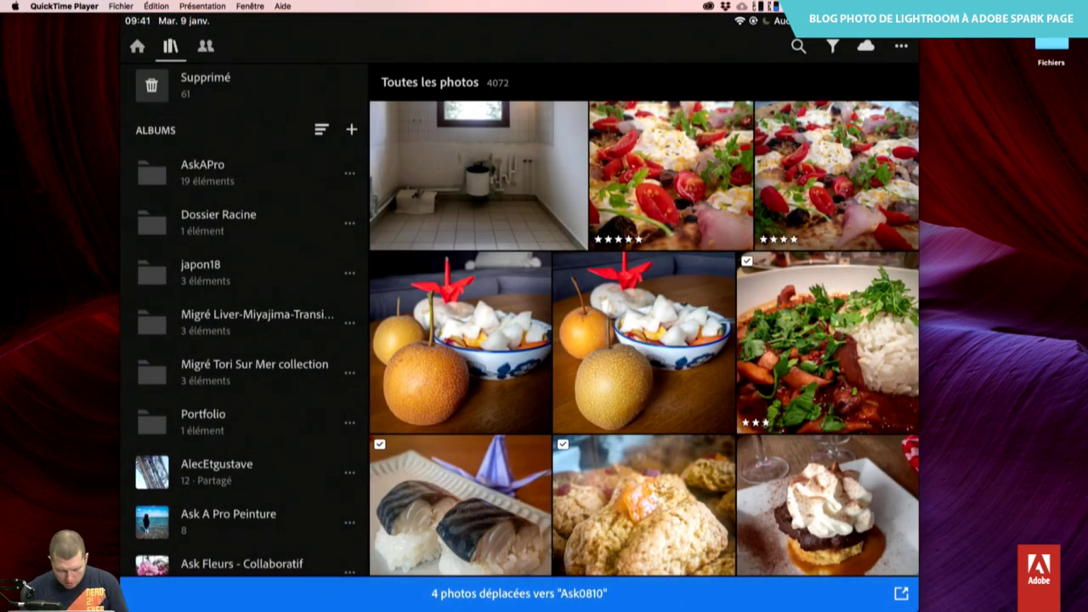
Open Ask0810, play it as a Diaporama slideshow, then bring up its share-and-invite panel.
scroll(247, 383, down, 5)
click(194, 383)
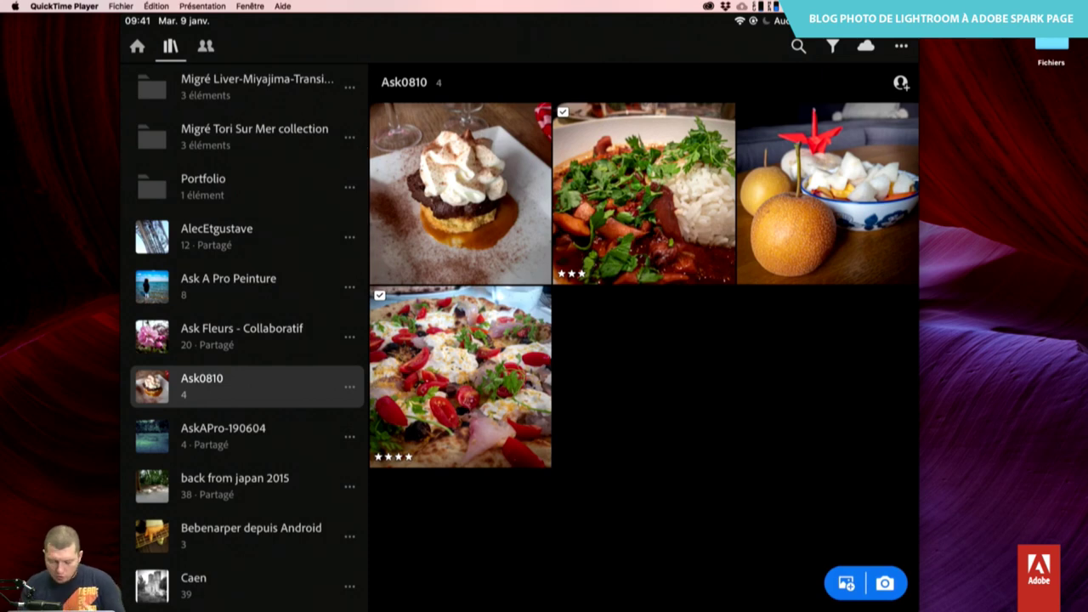
click(901, 46)
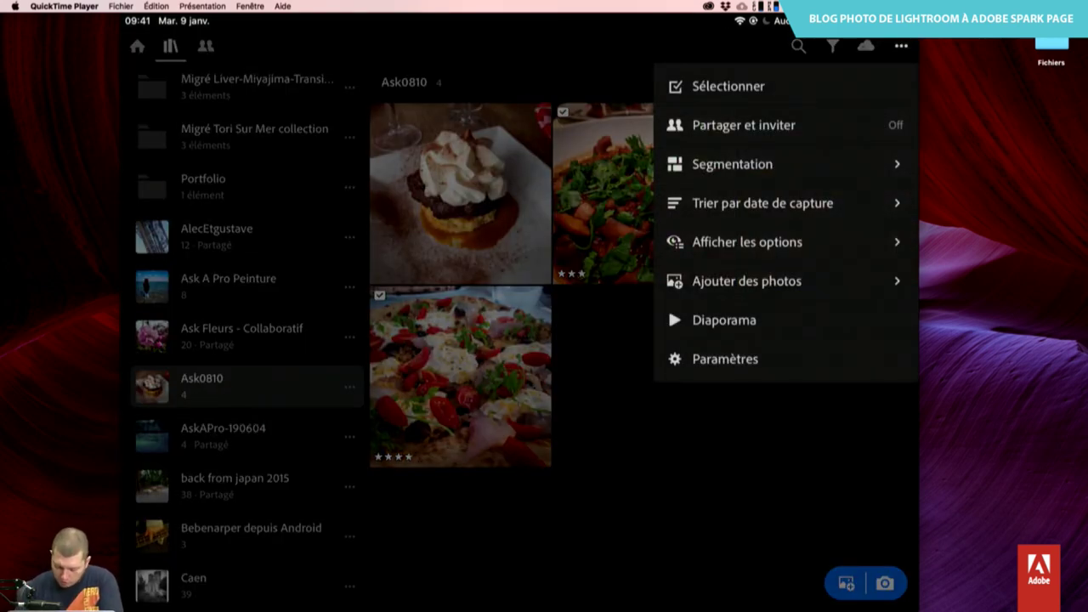
click(725, 319)
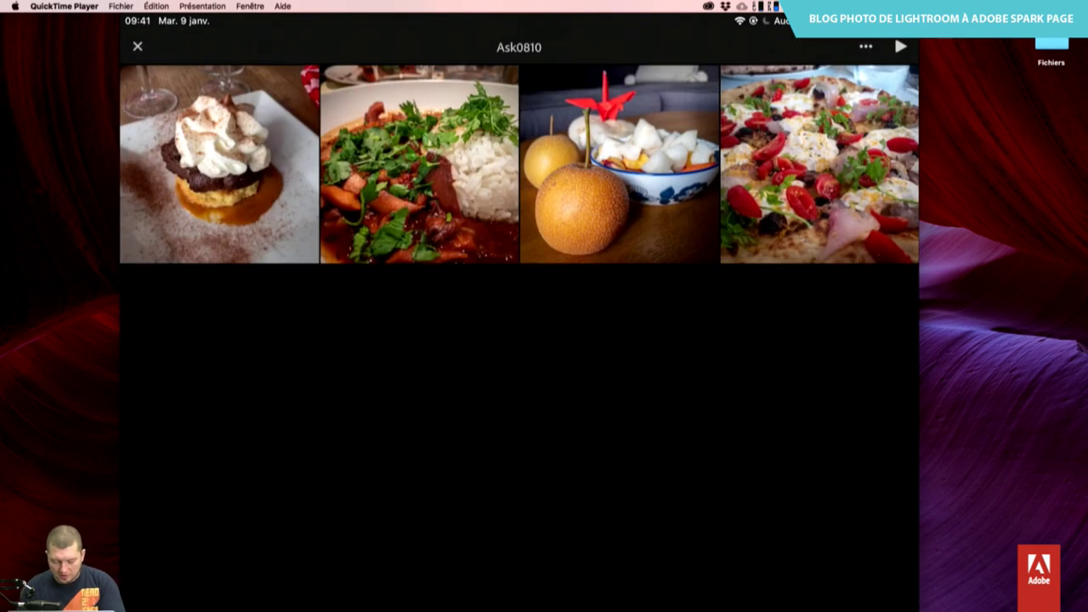
click(900, 46)
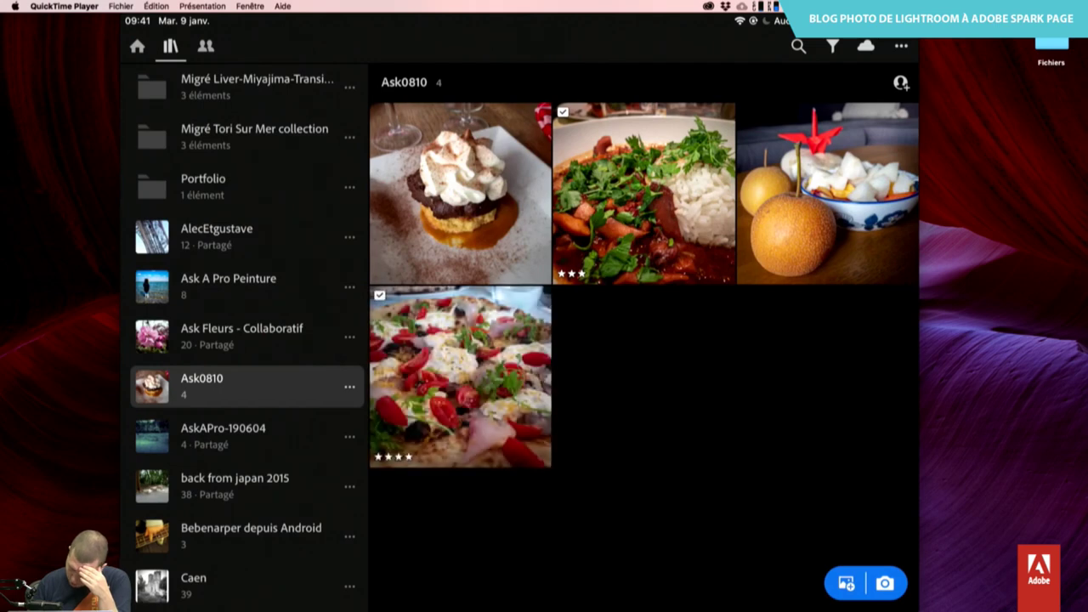
click(901, 83)
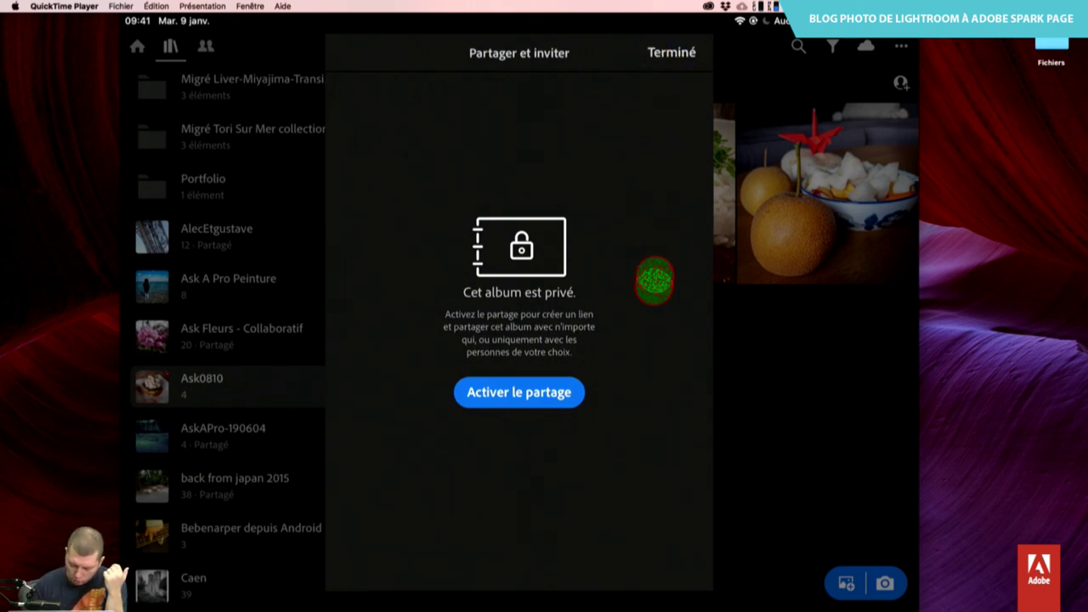
Share the Ask0810 album by web link, allow Lightroom notifications, and open the link's sharing options.
click(539, 388)
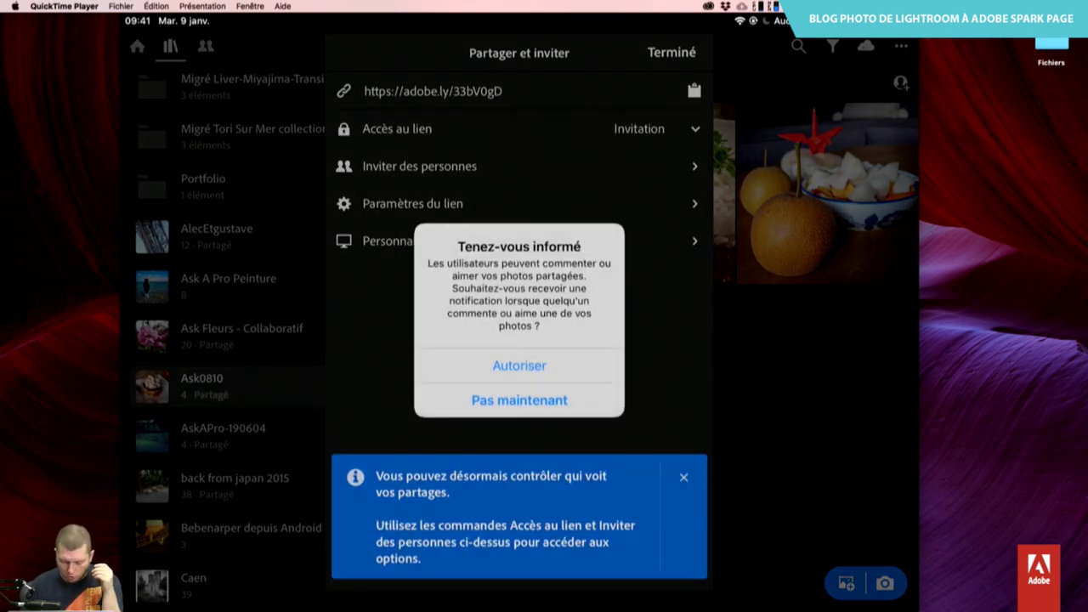
drag(566, 368, 683, 365)
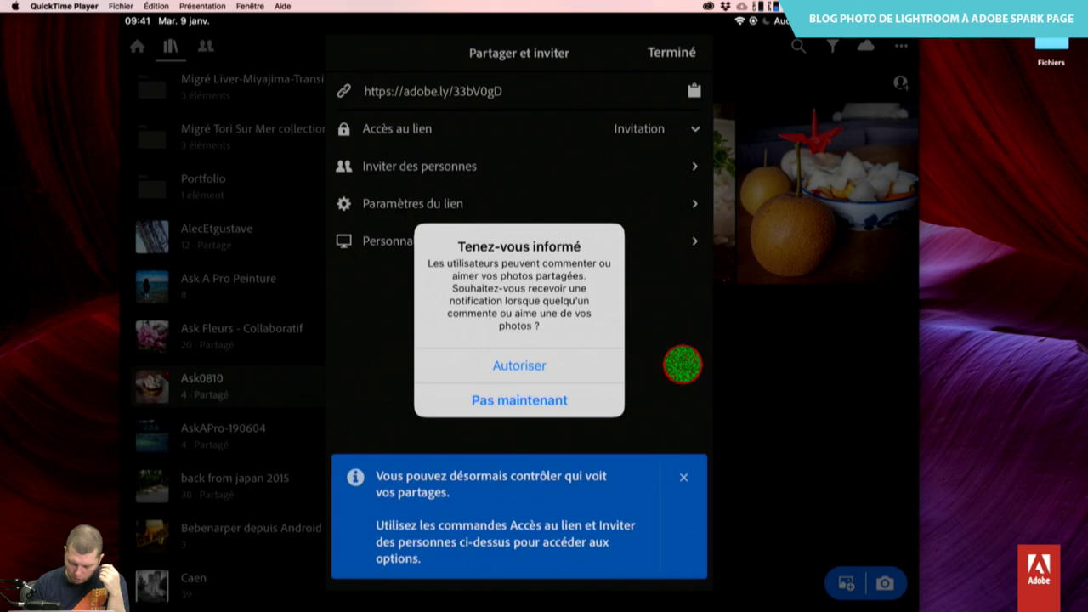
click(572, 368)
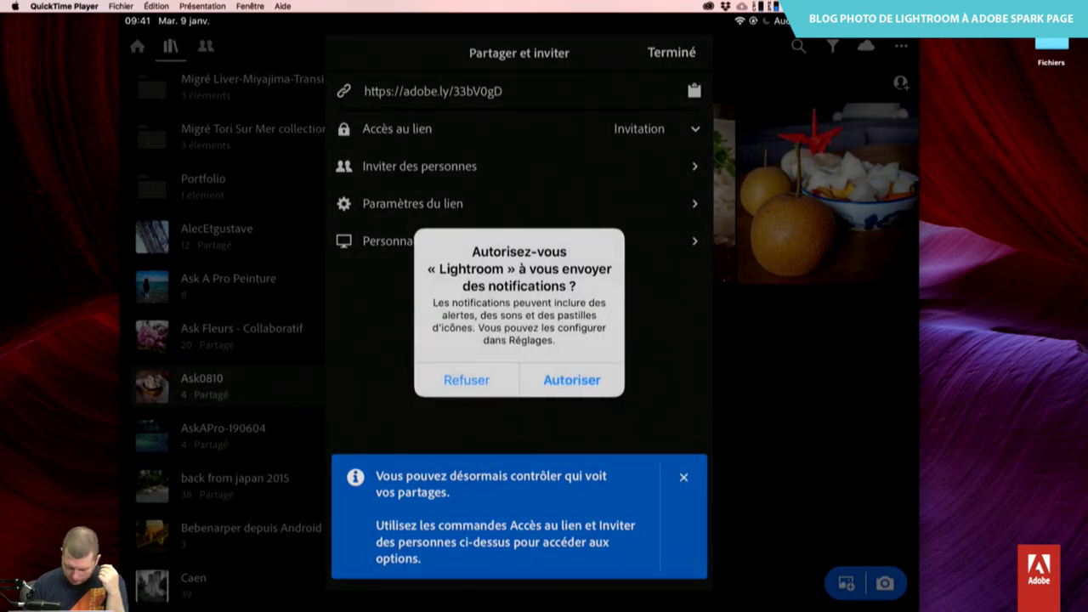
click(571, 380)
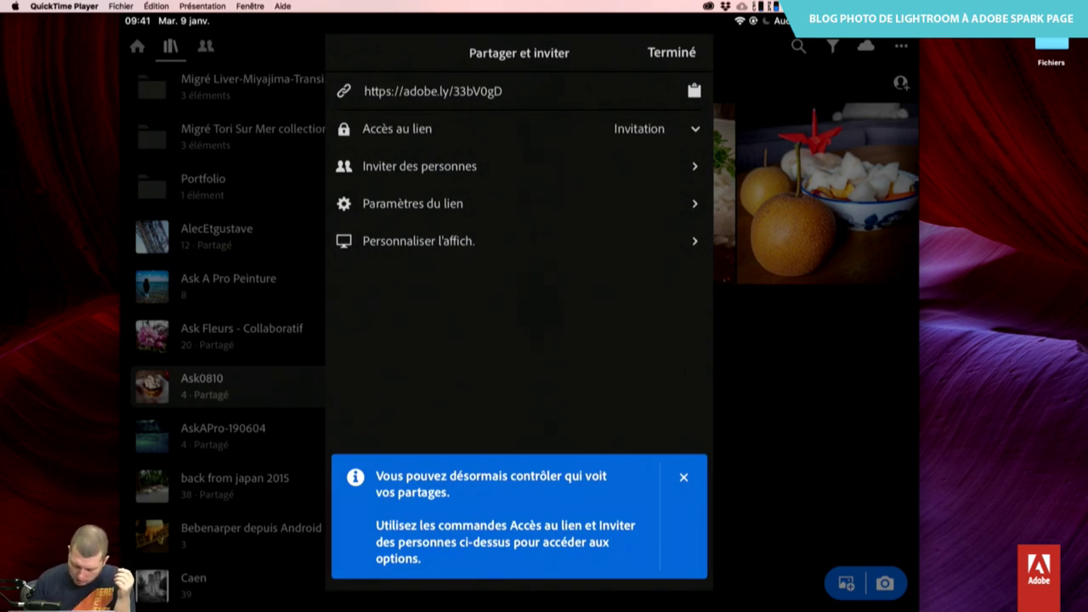
click(694, 90)
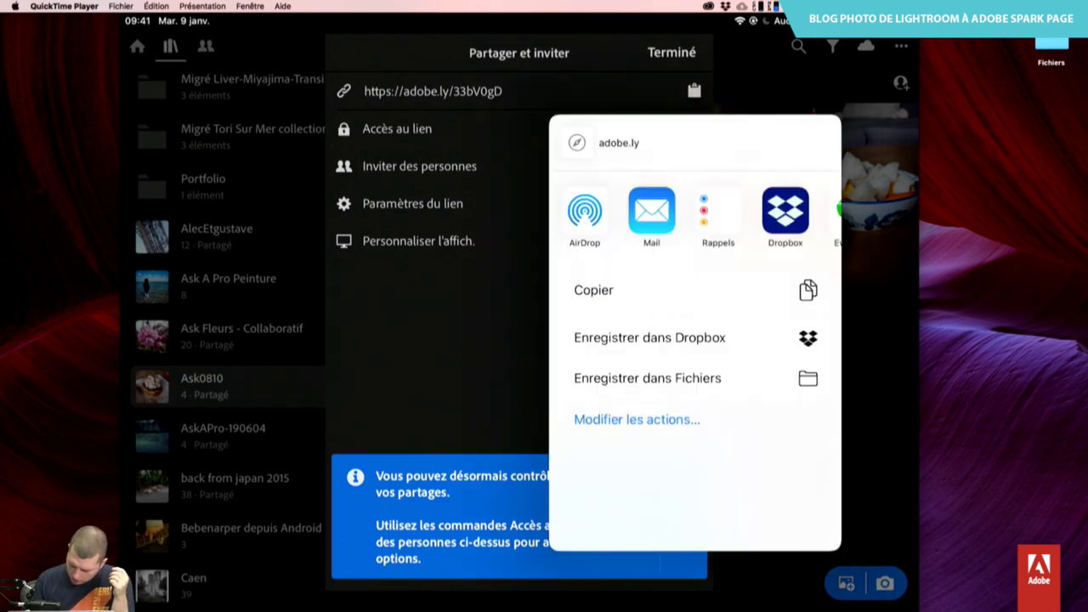
Swipe through the share sheet's app list for the Ask0810 album link.
drag(765, 213, 651, 212)
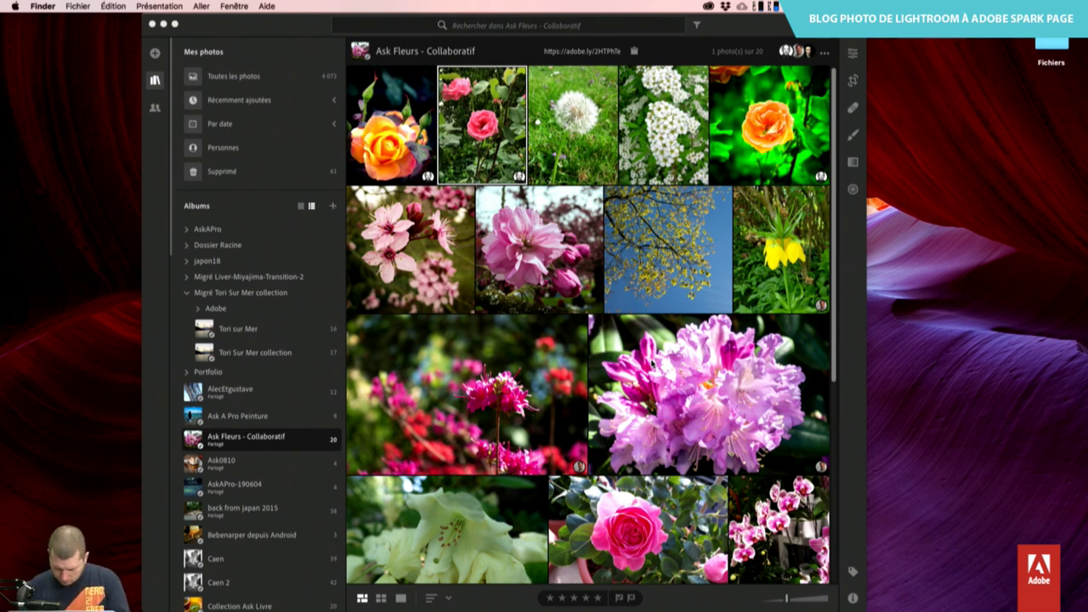
Switch back to the mirrored iPad screen showing the Ask0810 web gallery.
key(super+Tab)
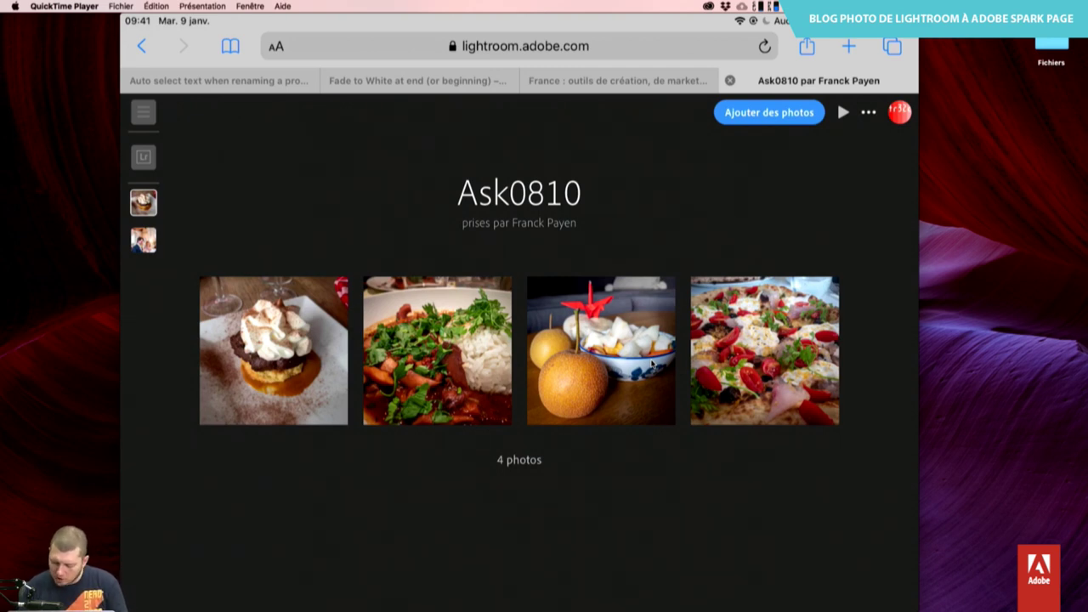
Open the dessert photo full-size in the shared Ask0810 web album.
click(868, 112)
click(652, 364)
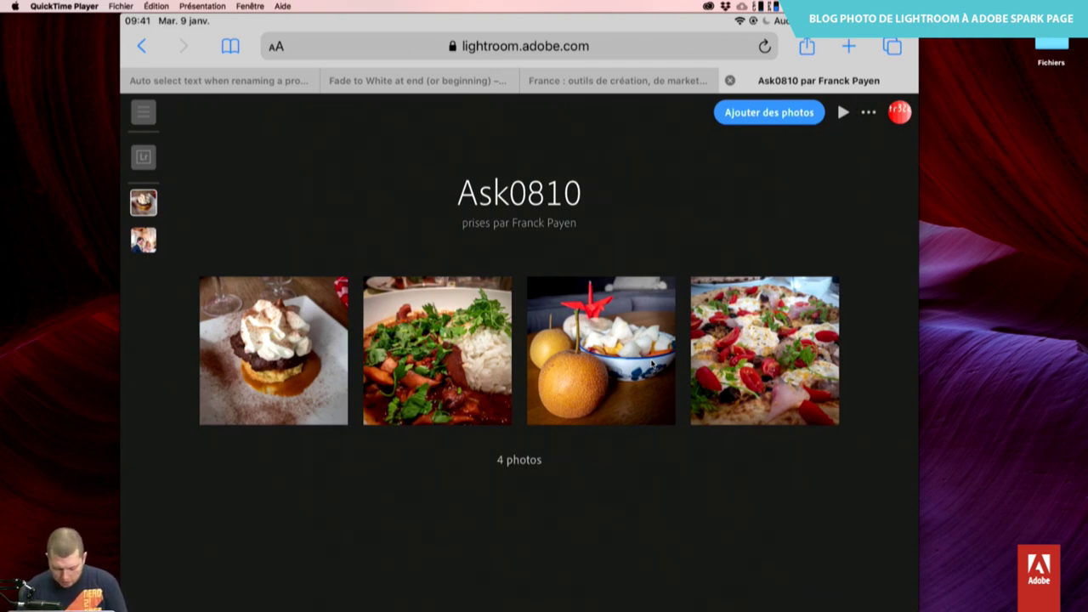
click(652, 364)
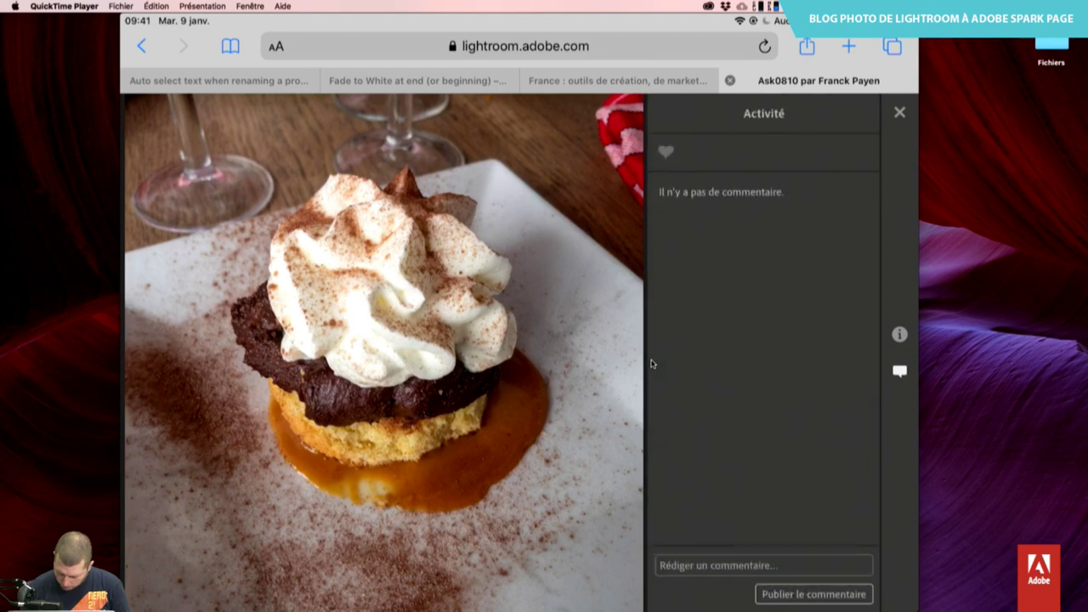
Comment 'Ou est la retouche ?' on the dessert photo, then view the next photo's file info.
click(763, 565)
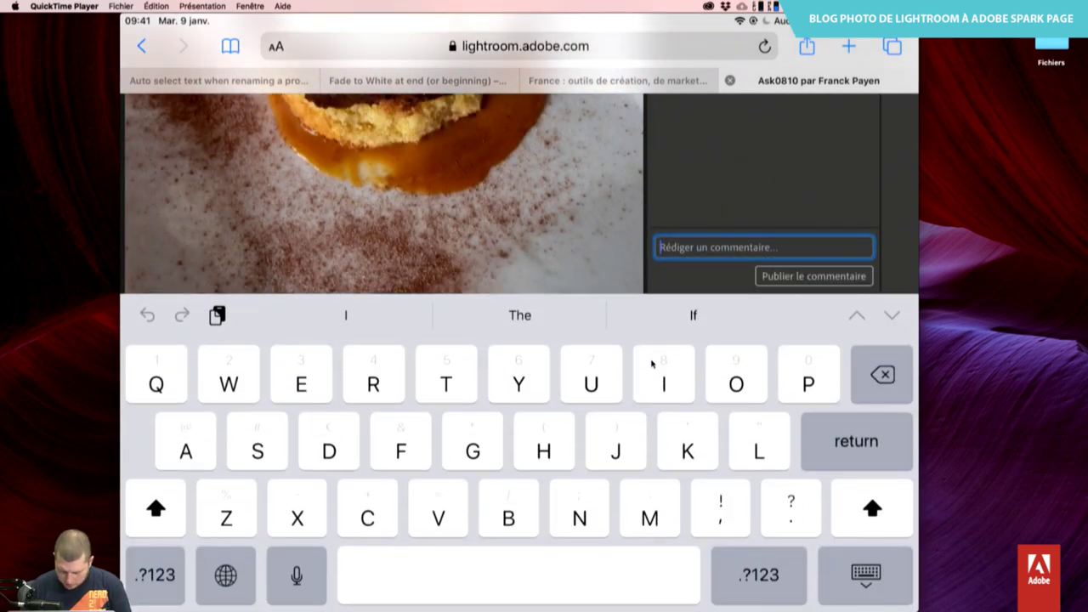
text(Ou est la )
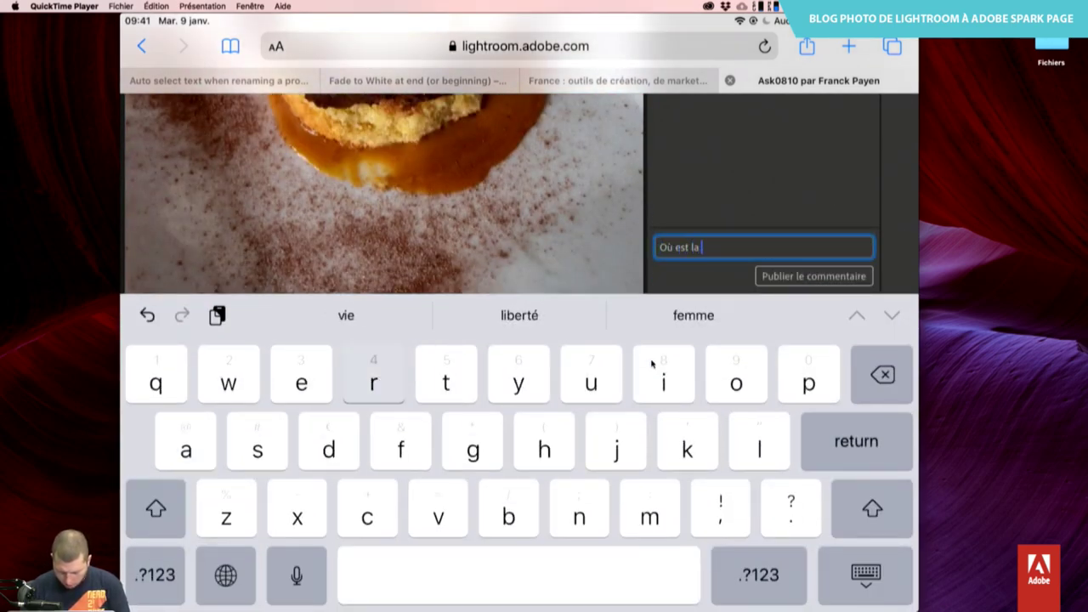
text(retouche)
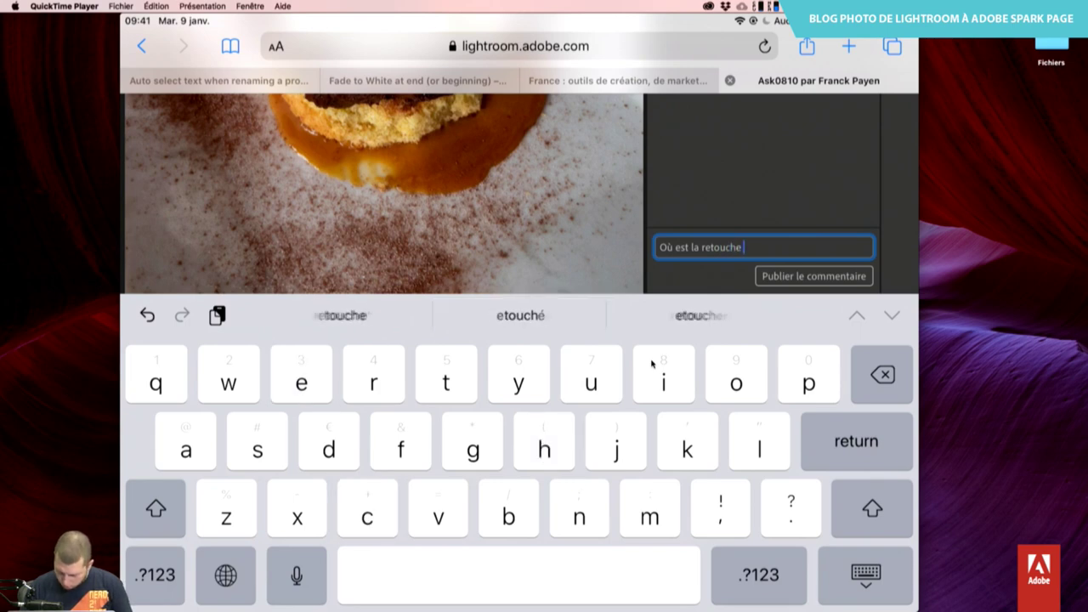
text( ?)
key(Return)
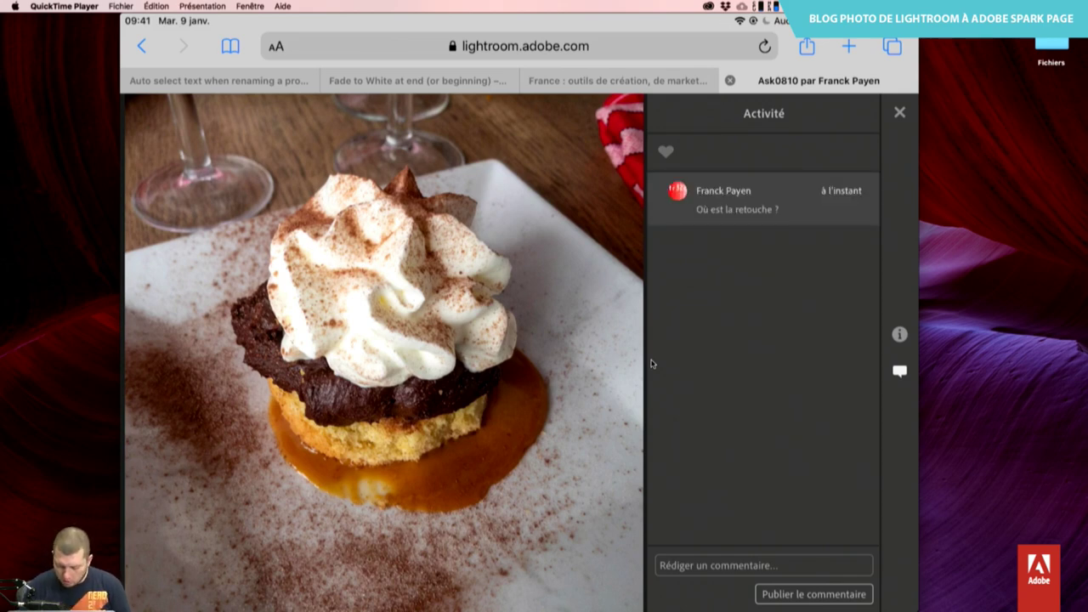
key(Right)
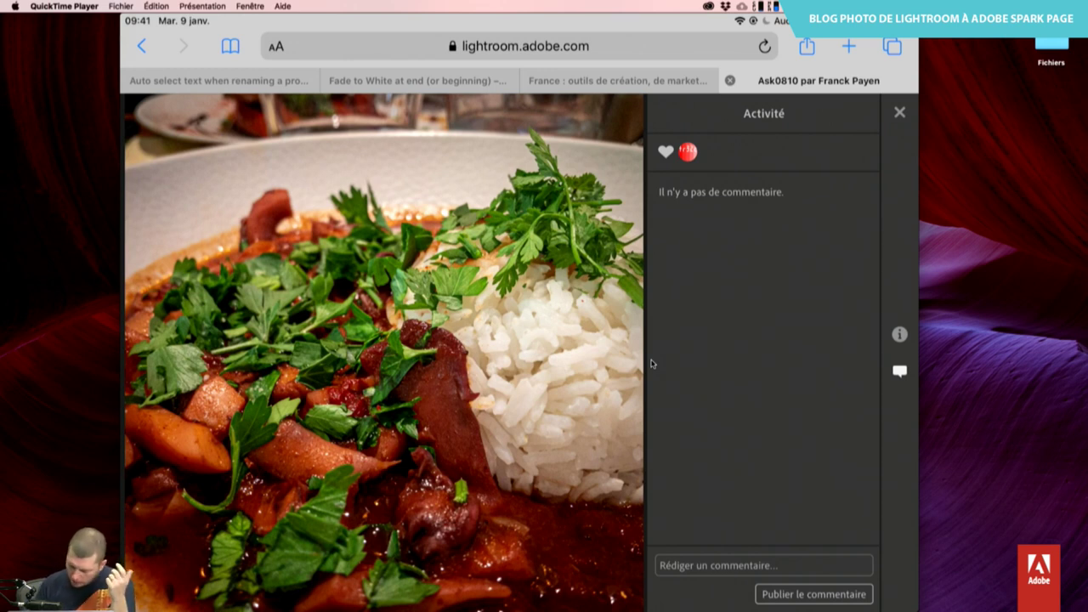
key(i)
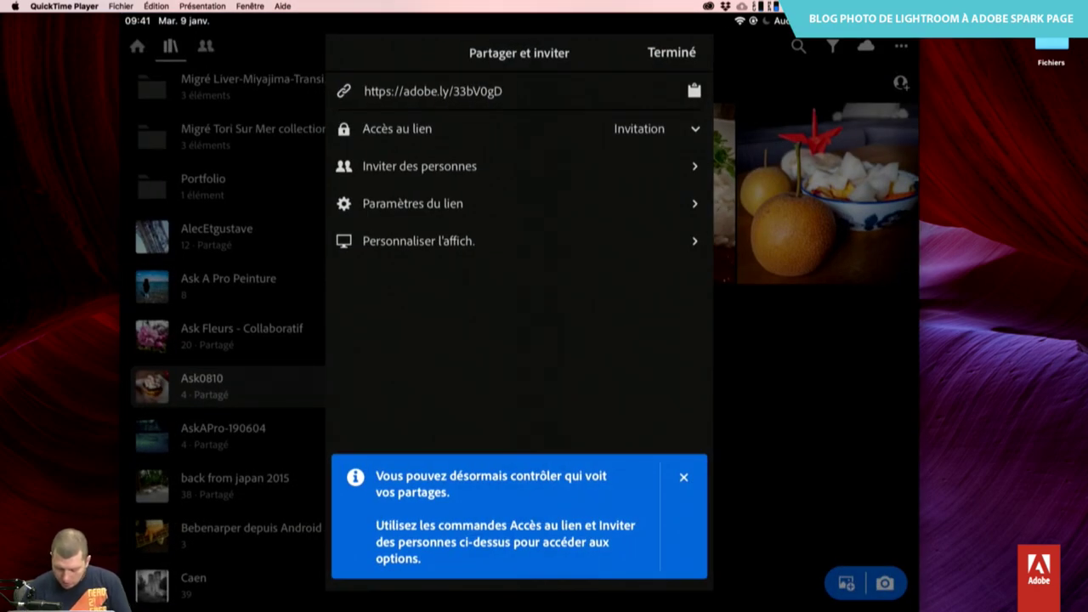
Turn on Show Metadata, Show Location Info and Allow JPG Downloads in the Ask0810 link settings.
click(600, 208)
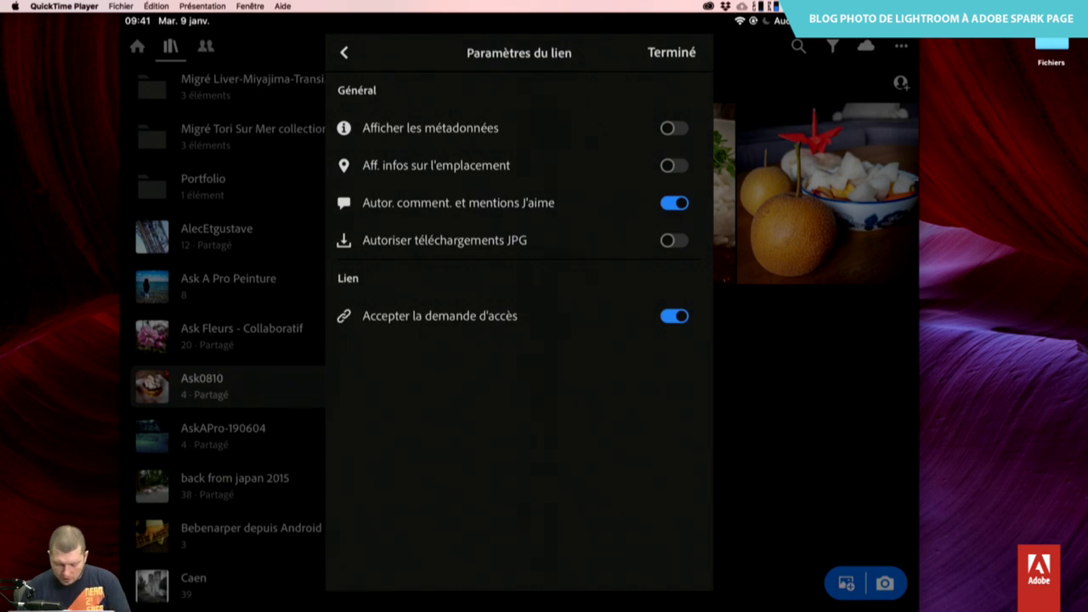
click(672, 127)
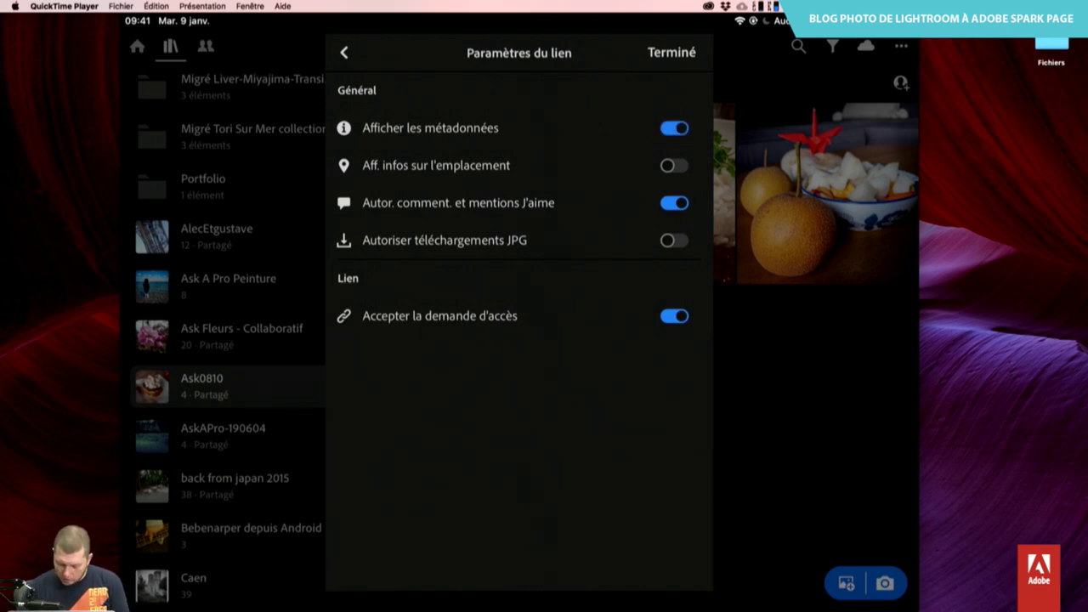
click(673, 165)
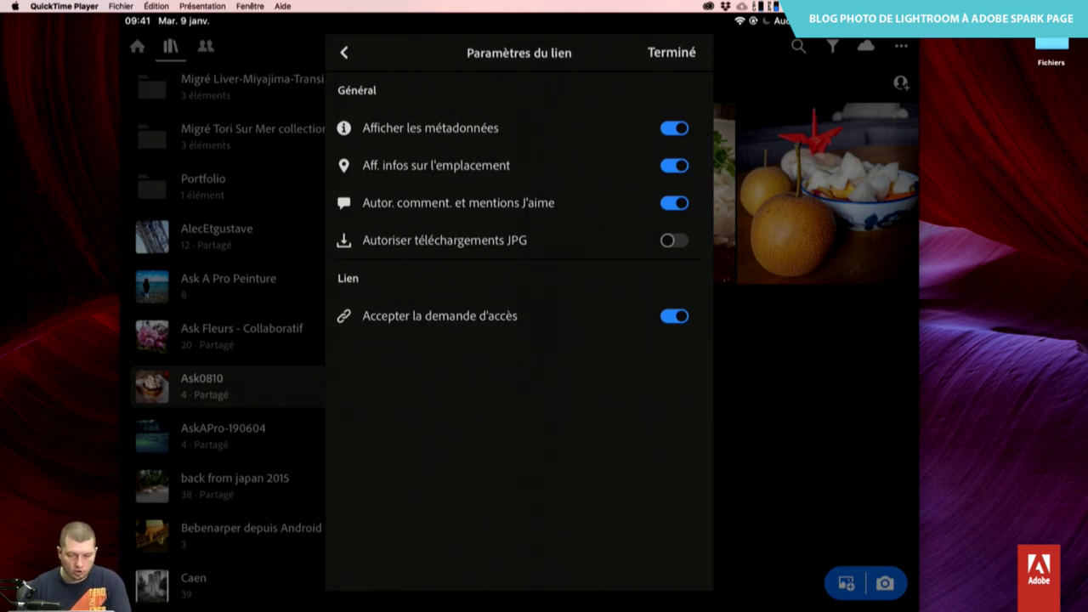
click(674, 240)
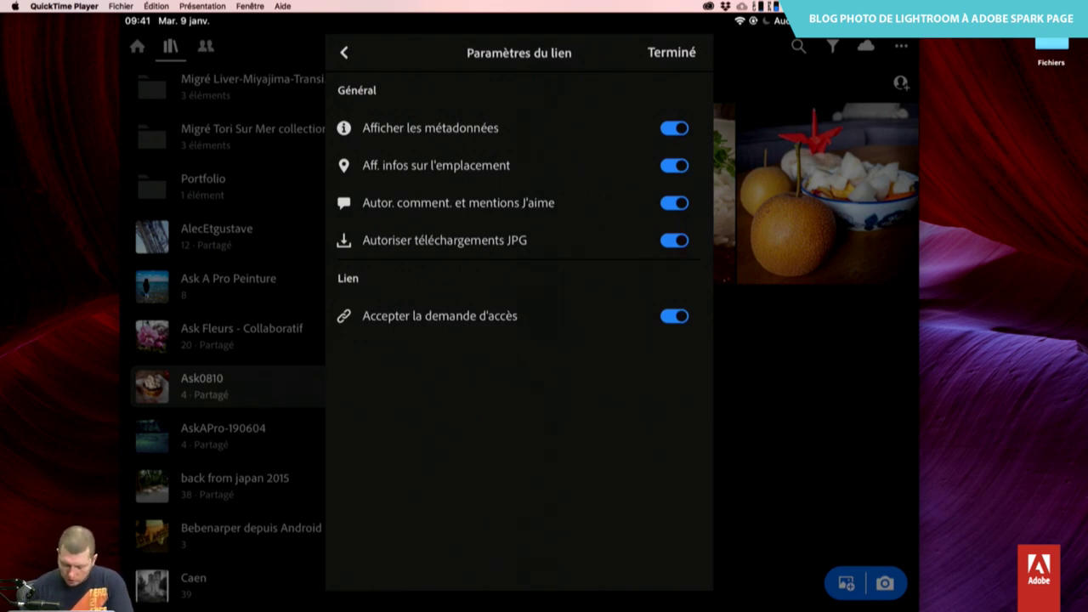
click(685, 53)
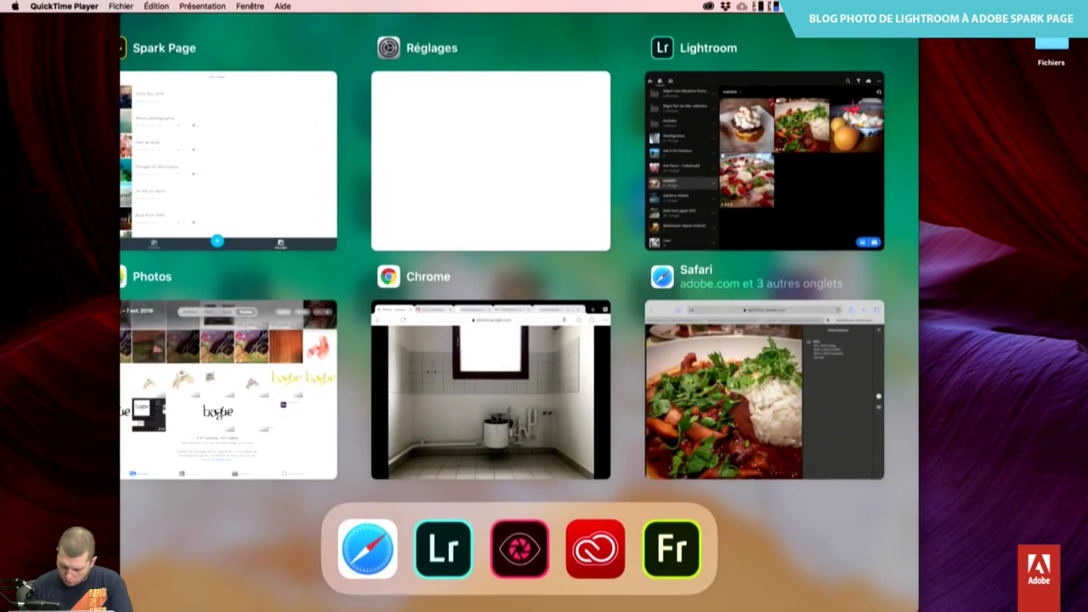
Reload the Ask0810 web gallery and view the stew photo's file details and Paris location map.
click(762, 383)
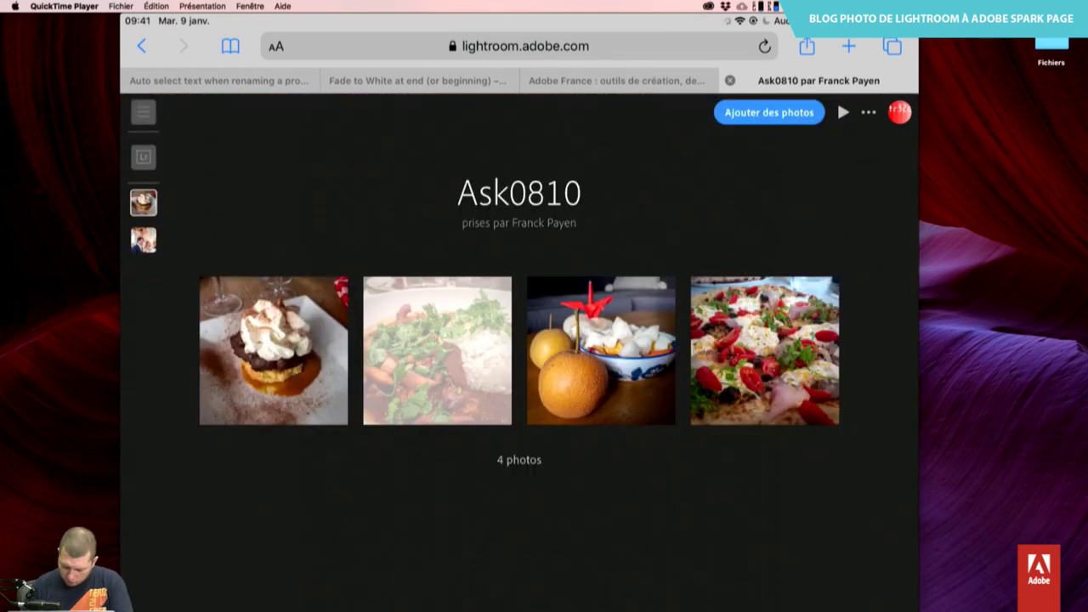
click(519, 46)
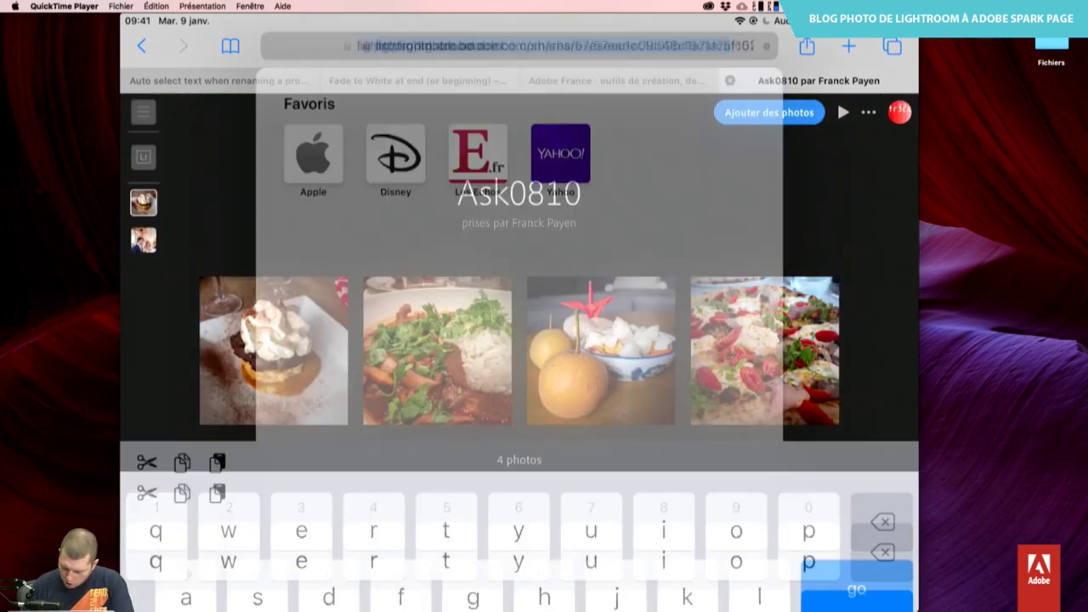
click(857, 441)
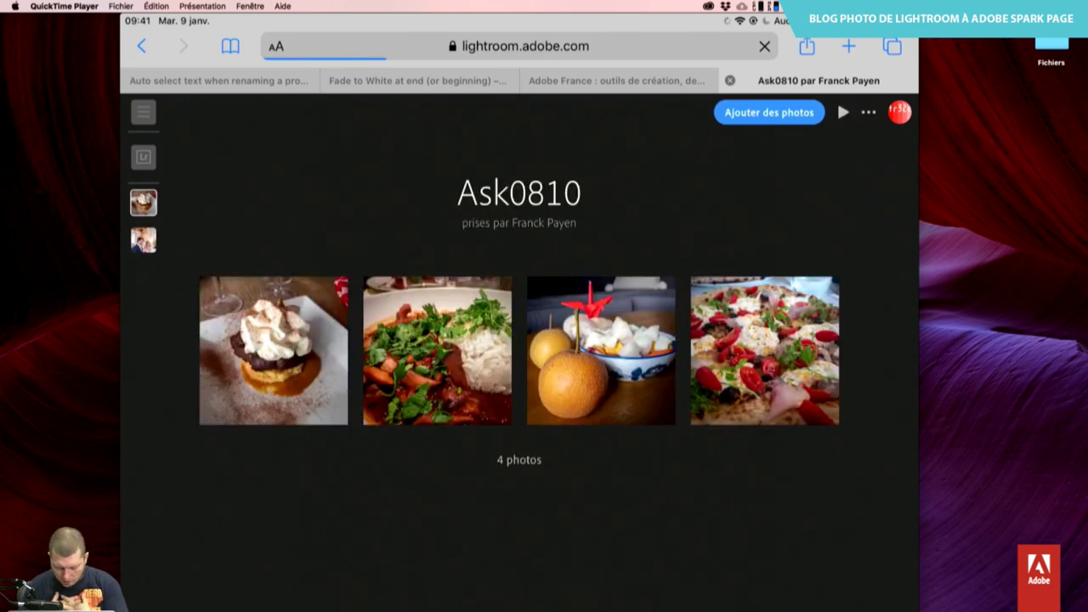
click(437, 351)
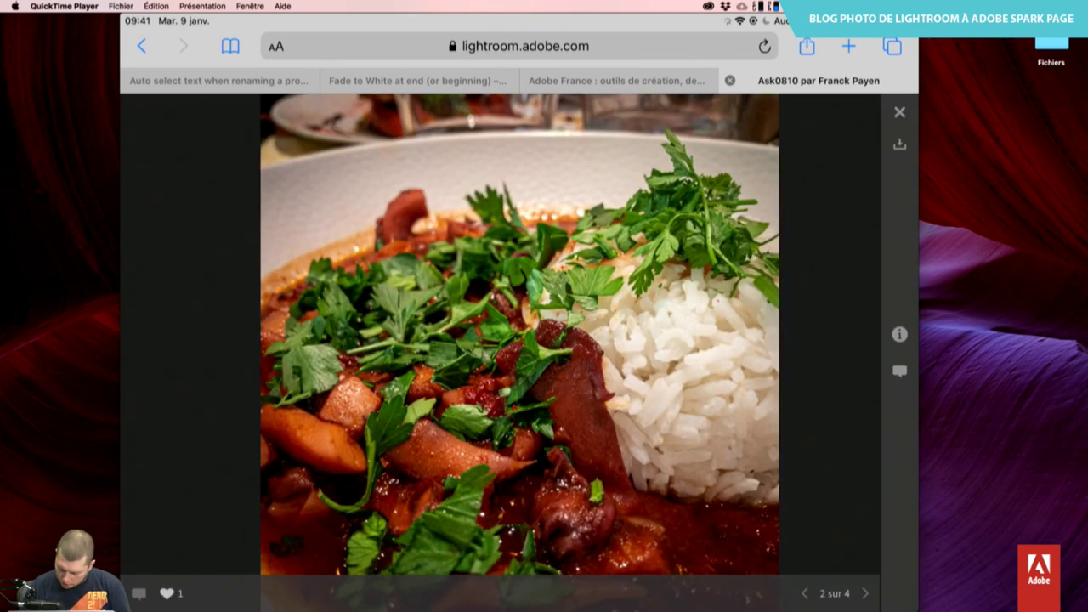
click(900, 334)
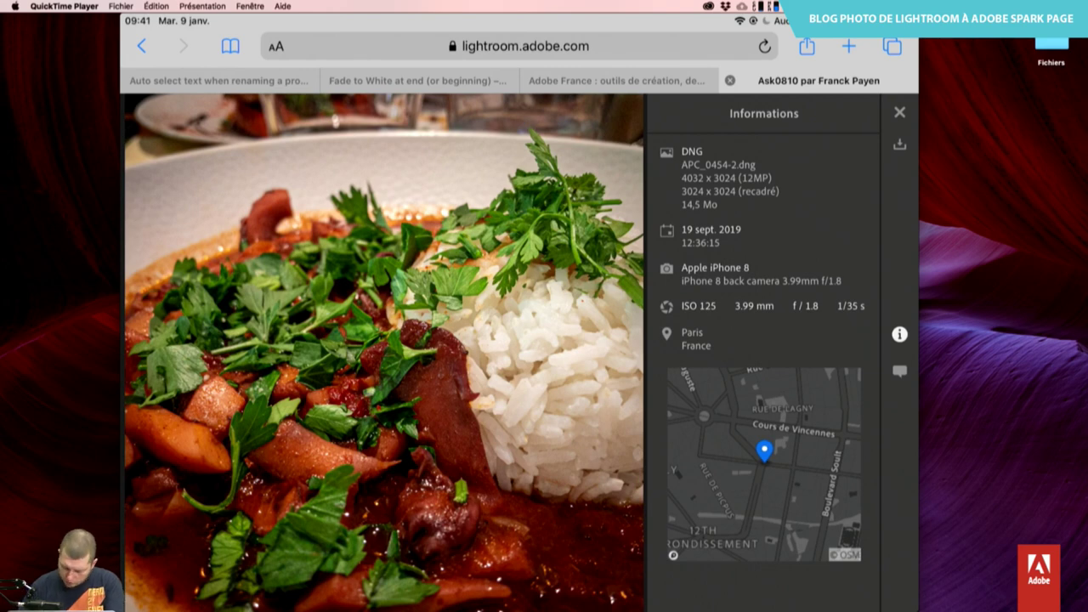
click(764, 459)
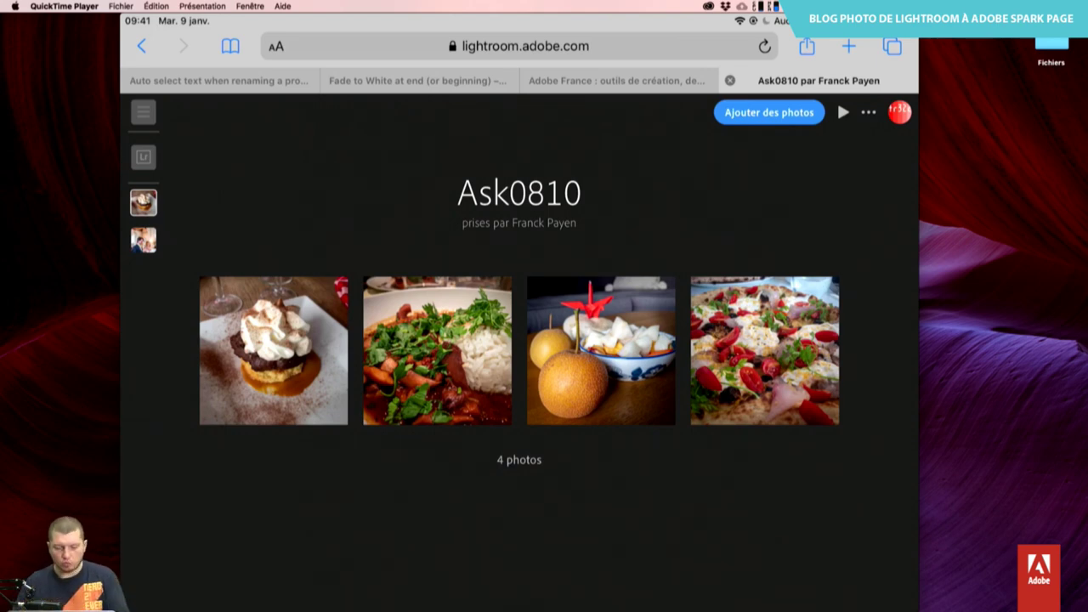
mouse_move(496, 570)
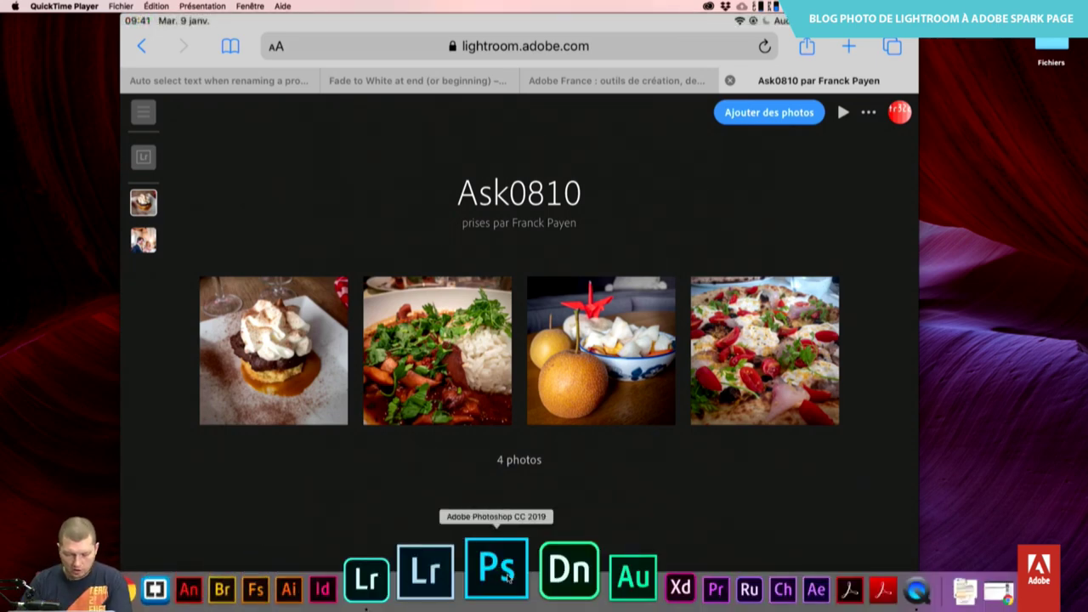
Launch Lightroom Classic and browse the 'Depuis Lightroom CC' synced collections.
click(456, 572)
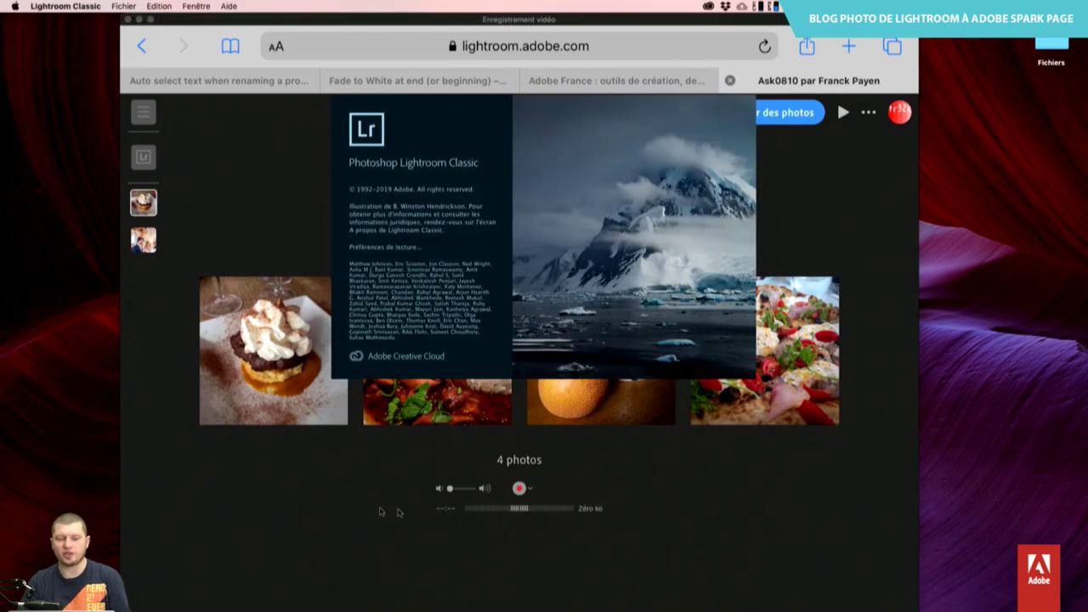
click(891, 354)
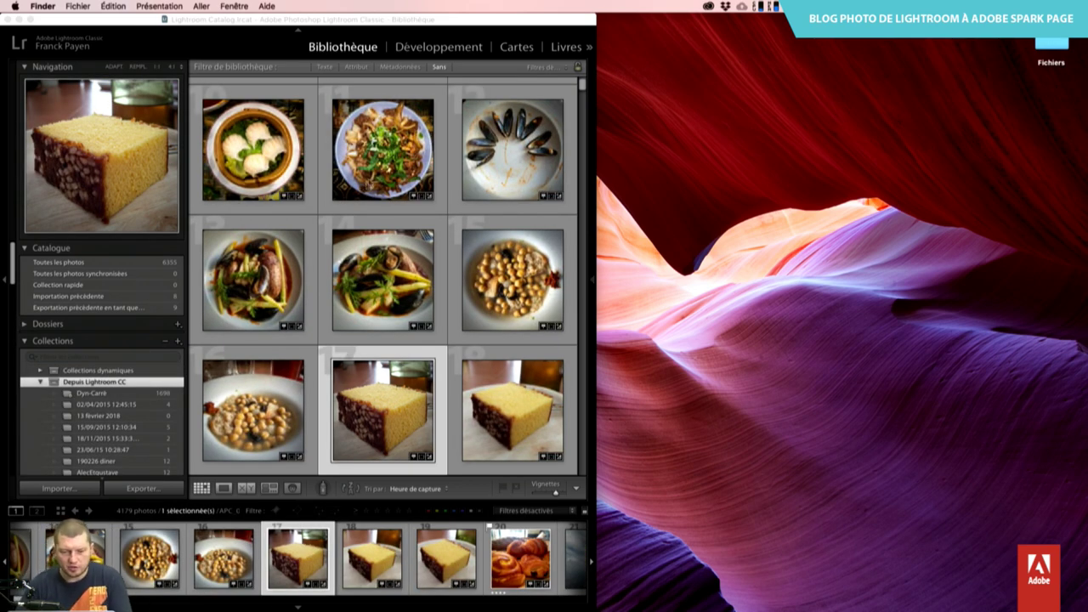
double_click(471, 20)
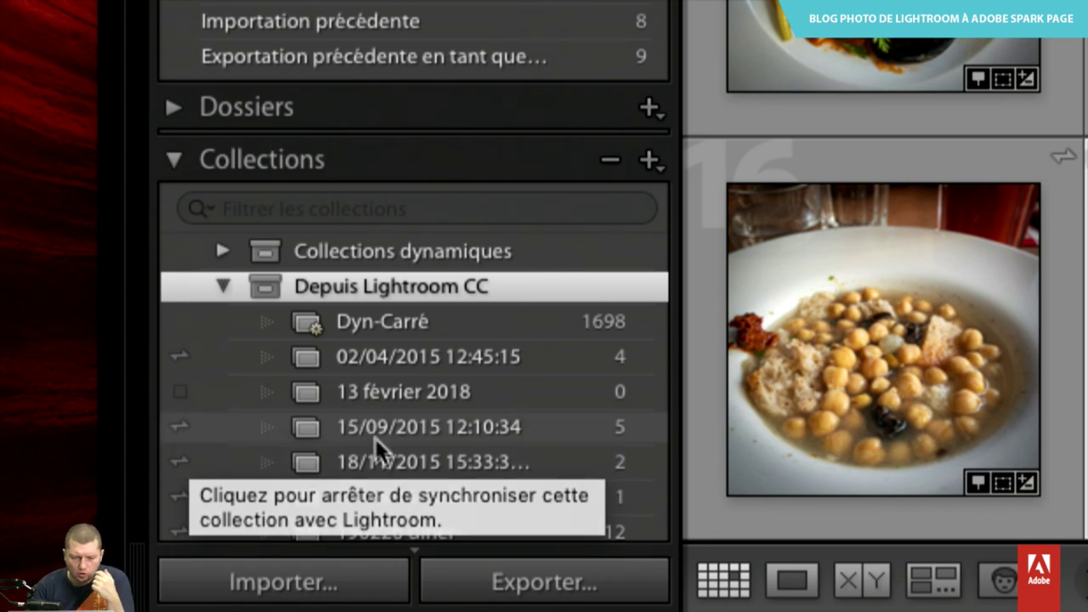
scroll(377, 455, down, 3)
scroll(377, 443, down, 2)
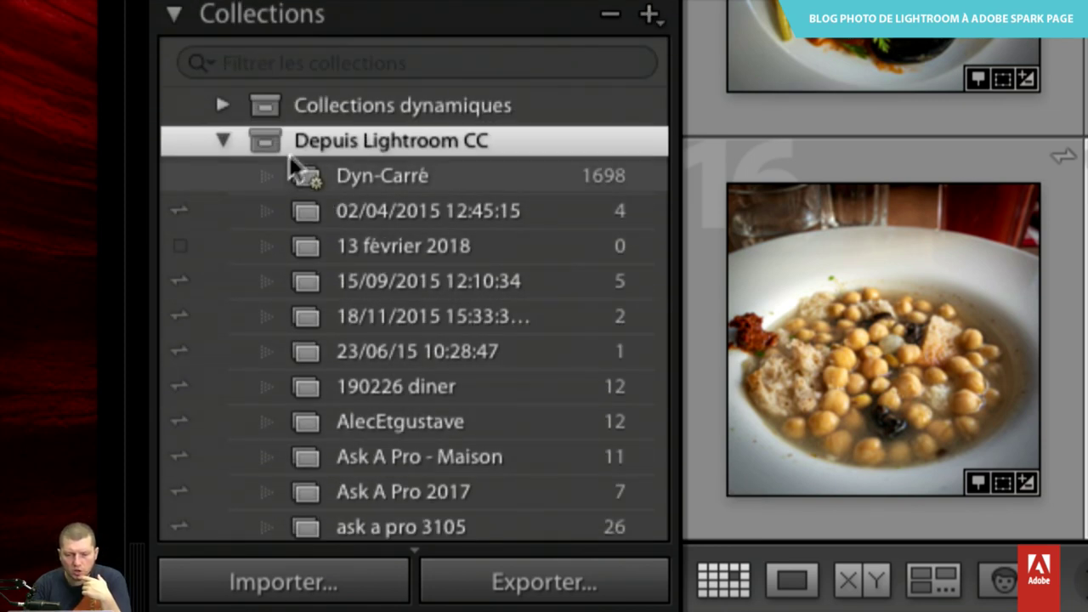
scroll(521, 271, down, 6)
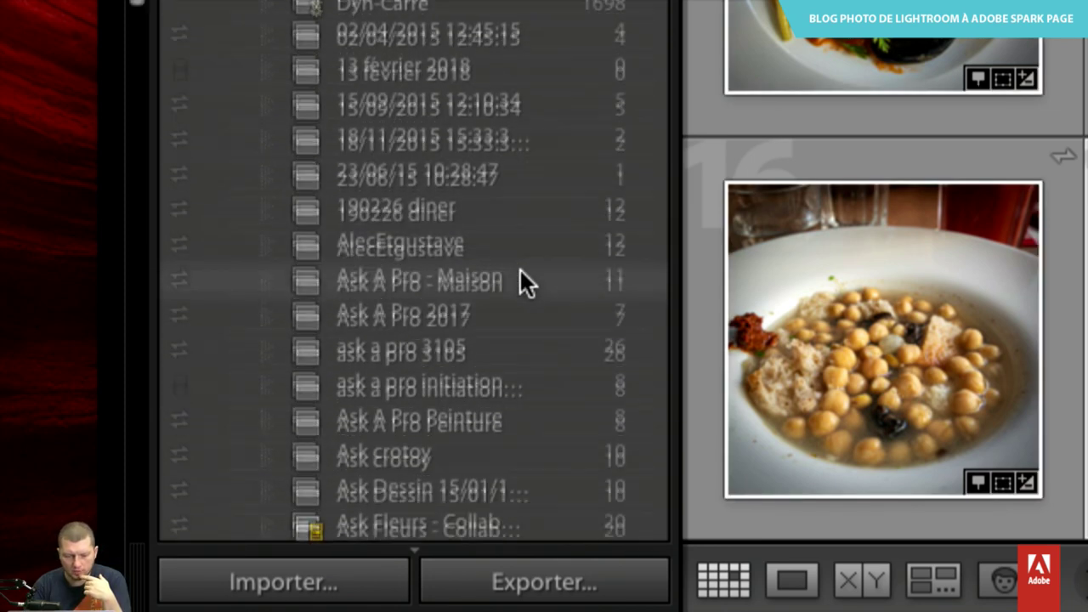
scroll(521, 271, down, 4)
scroll(396, 414, down, 8)
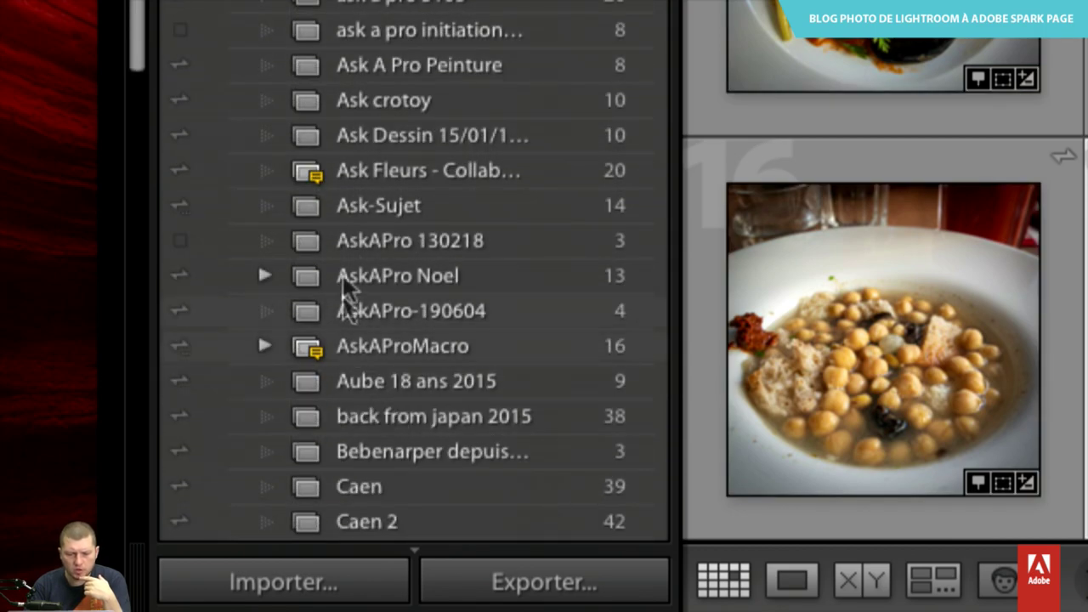
scroll(447, 375, up, 10)
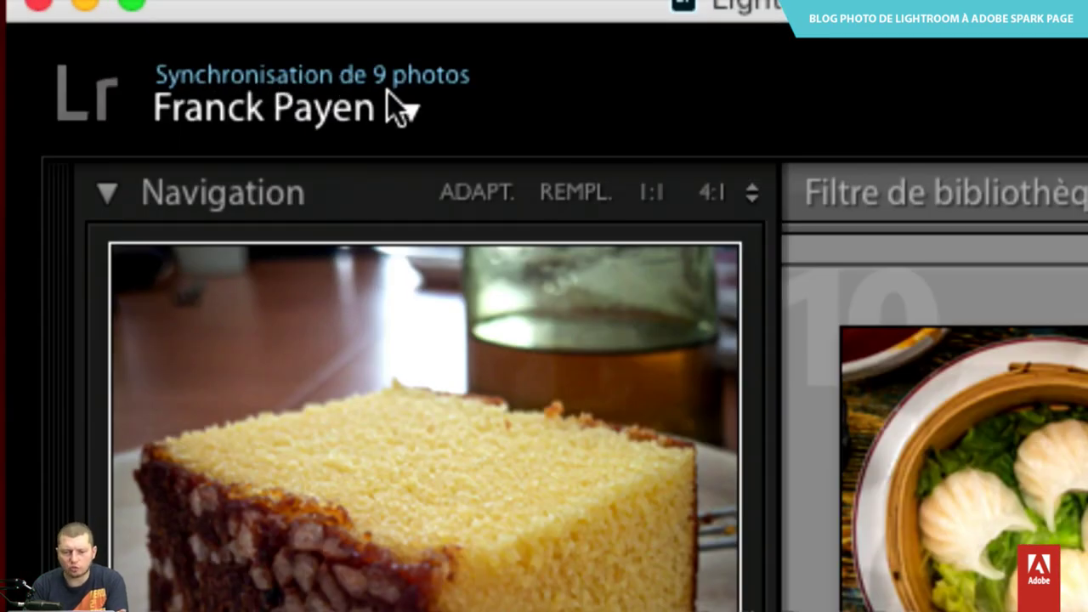
Pause and then resume Lightroom sync from the activity centre.
click(403, 108)
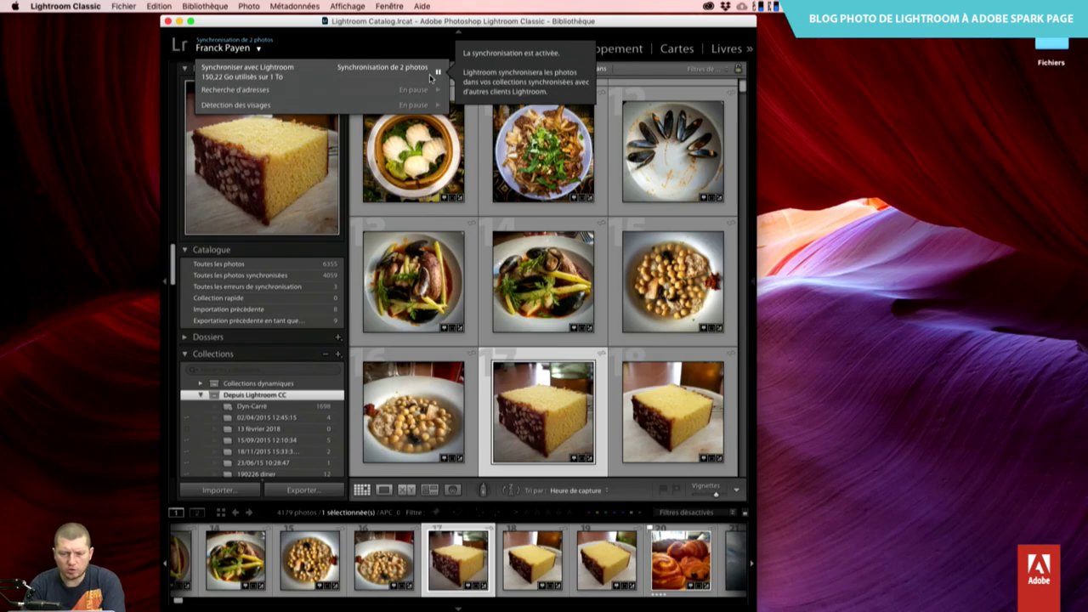
click(435, 73)
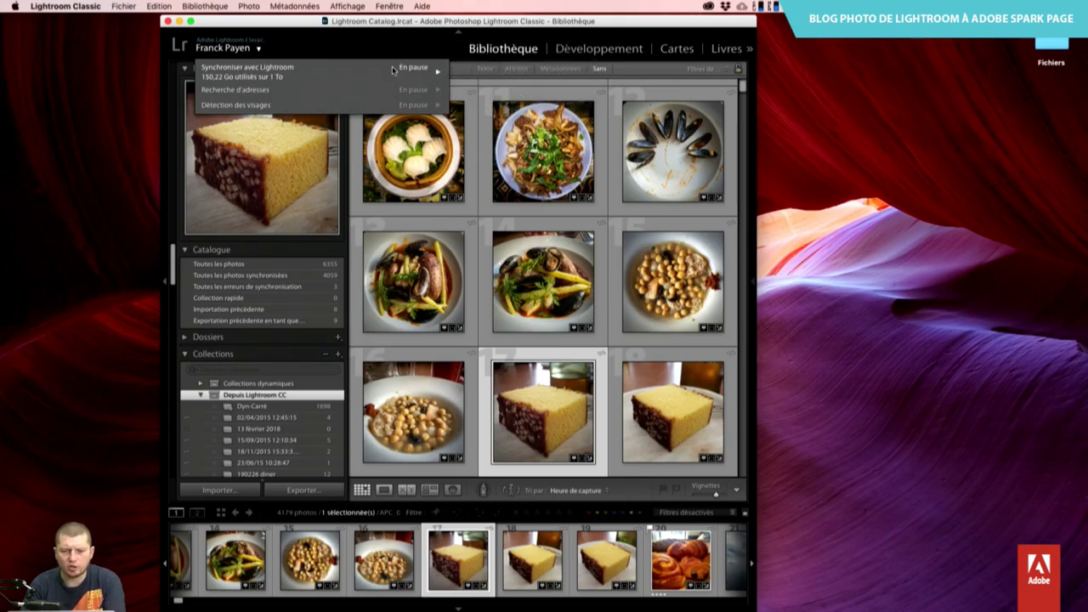
click(396, 70)
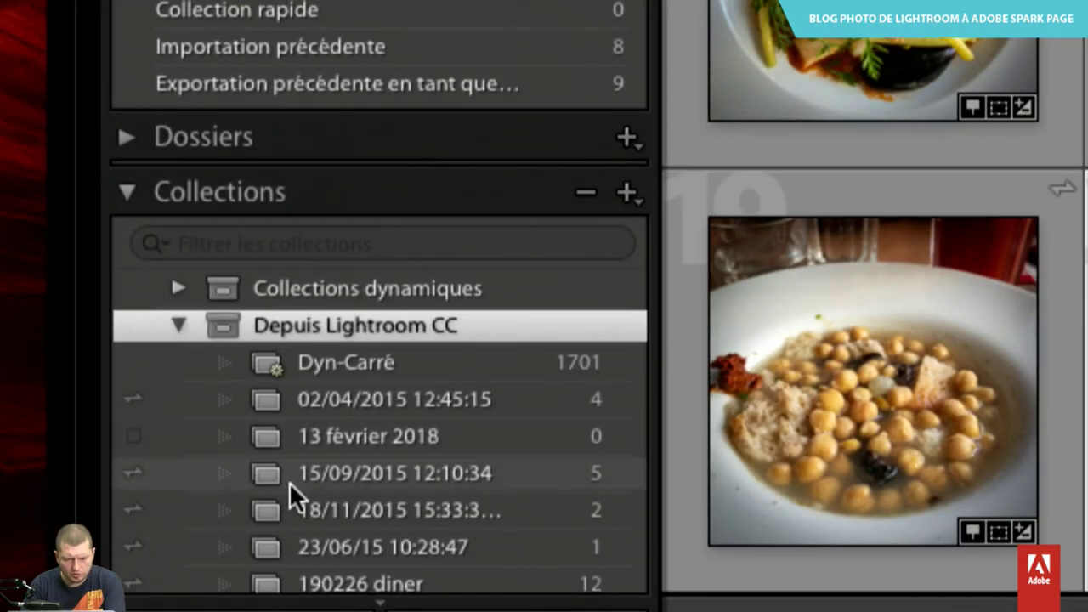
Open the Ask0810 collection and read the dessert photo's comment 'Où est la retouche ?' in the Comments panel.
scroll(289, 482, down, 5)
scroll(290, 482, down, 2)
scroll(289, 482, down, 1)
scroll(289, 482, down, 5)
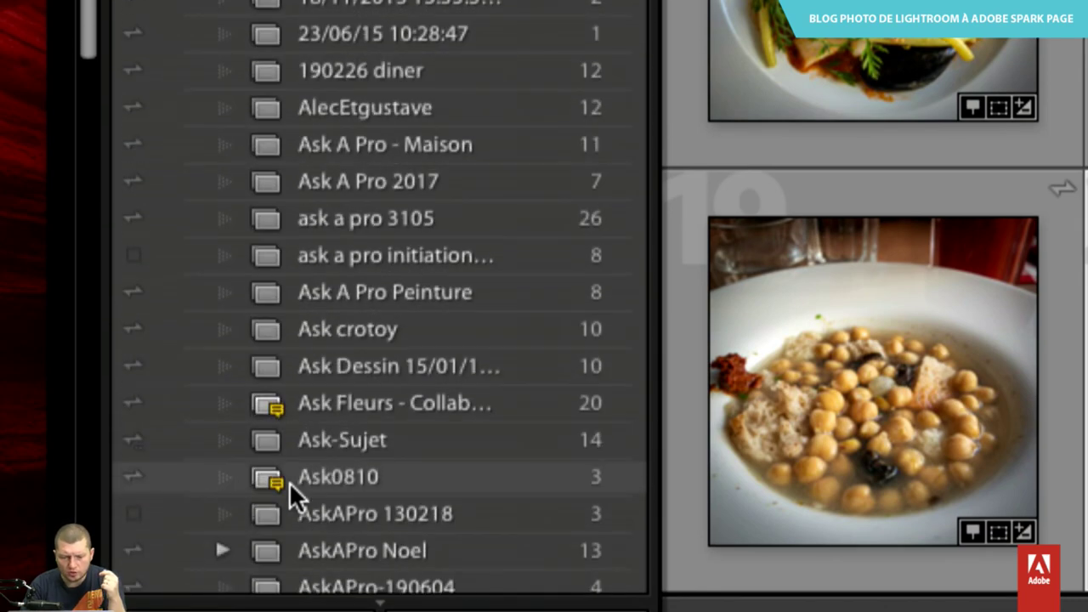
scroll(289, 482, down, 2)
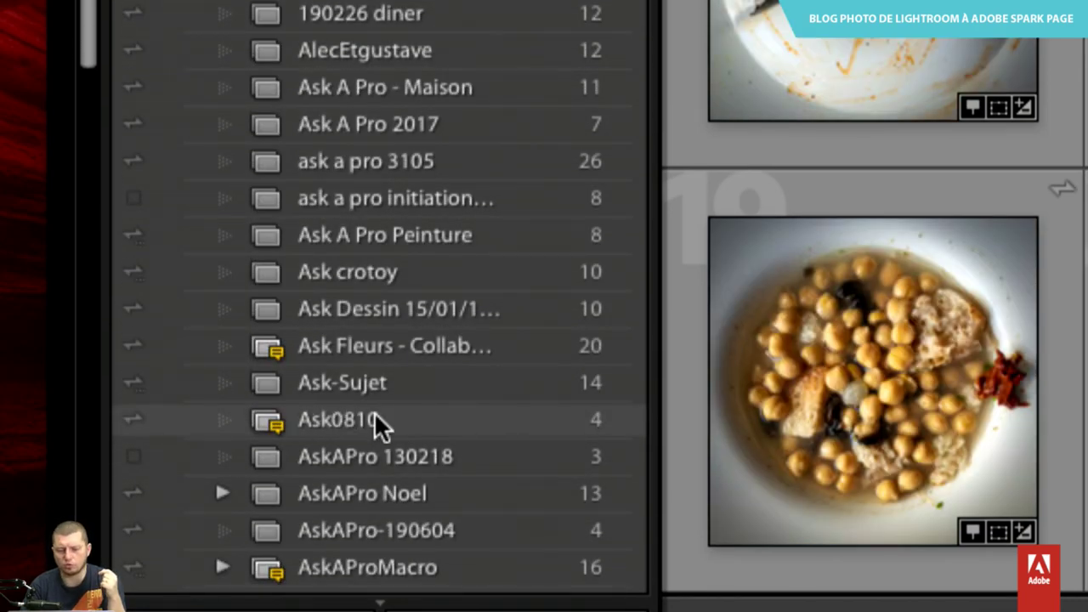
click(374, 414)
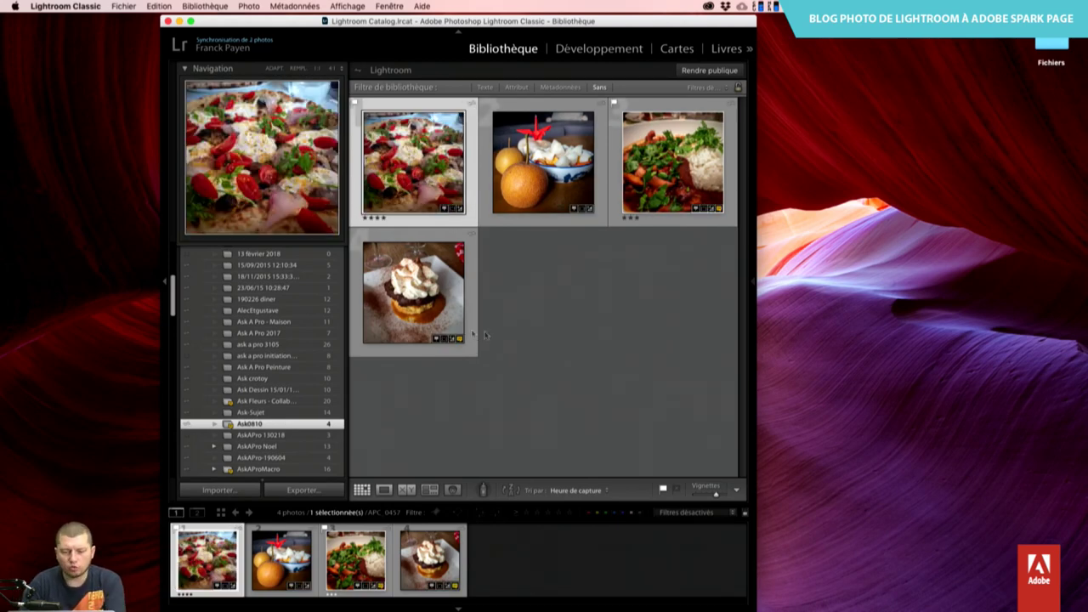
mouse_move(542, 140)
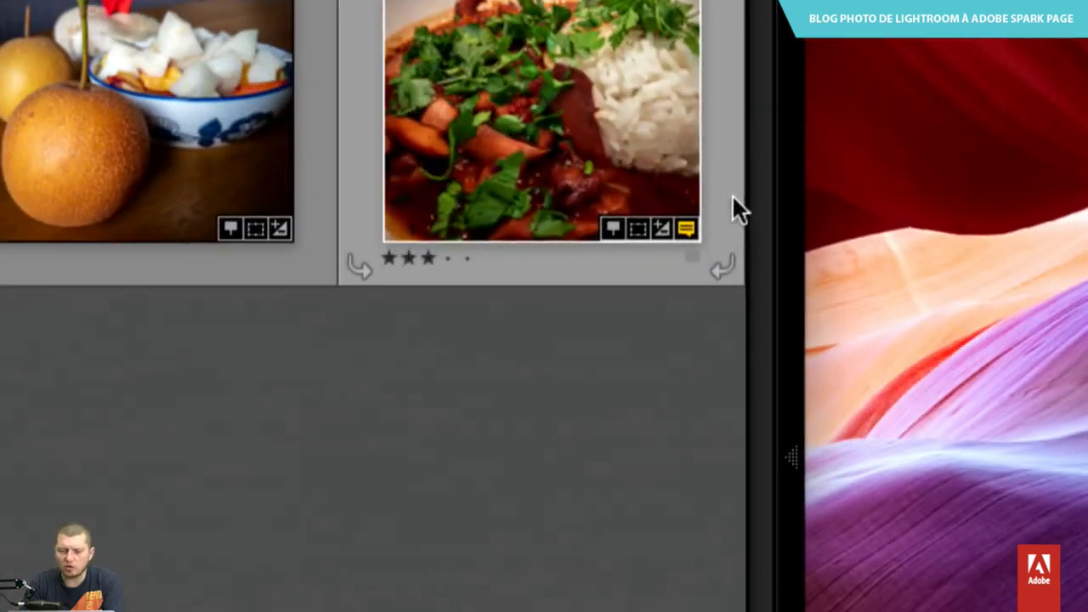
click(686, 228)
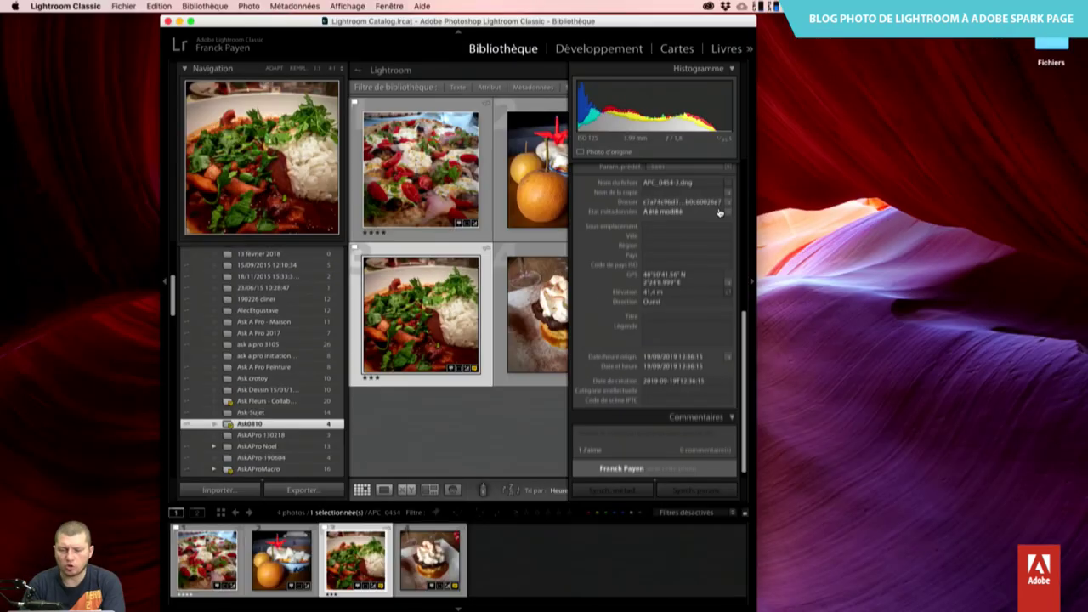
scroll(612, 443, down, 1)
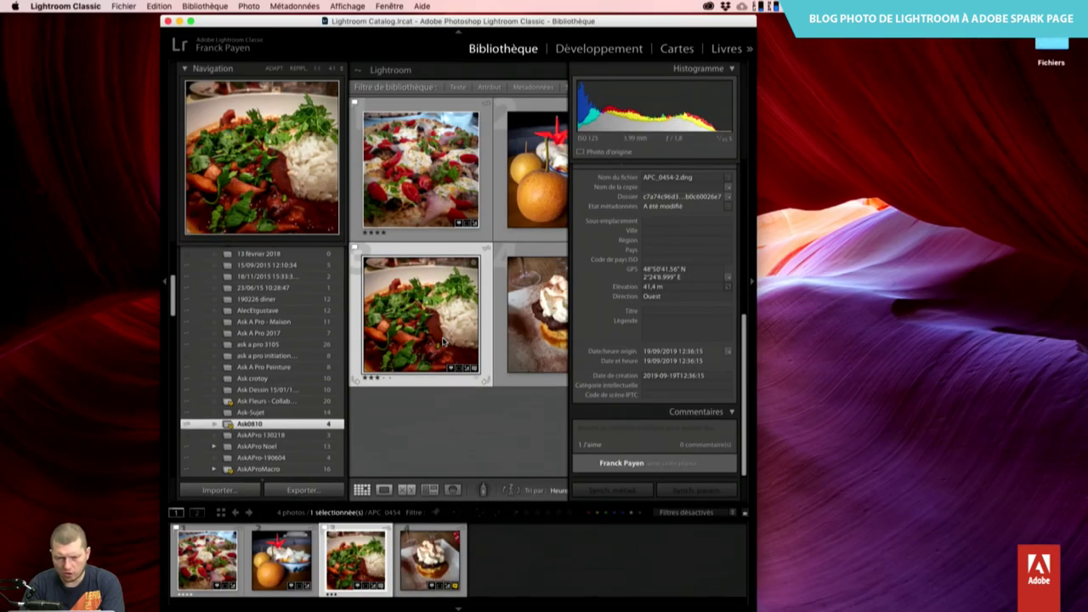
click(545, 305)
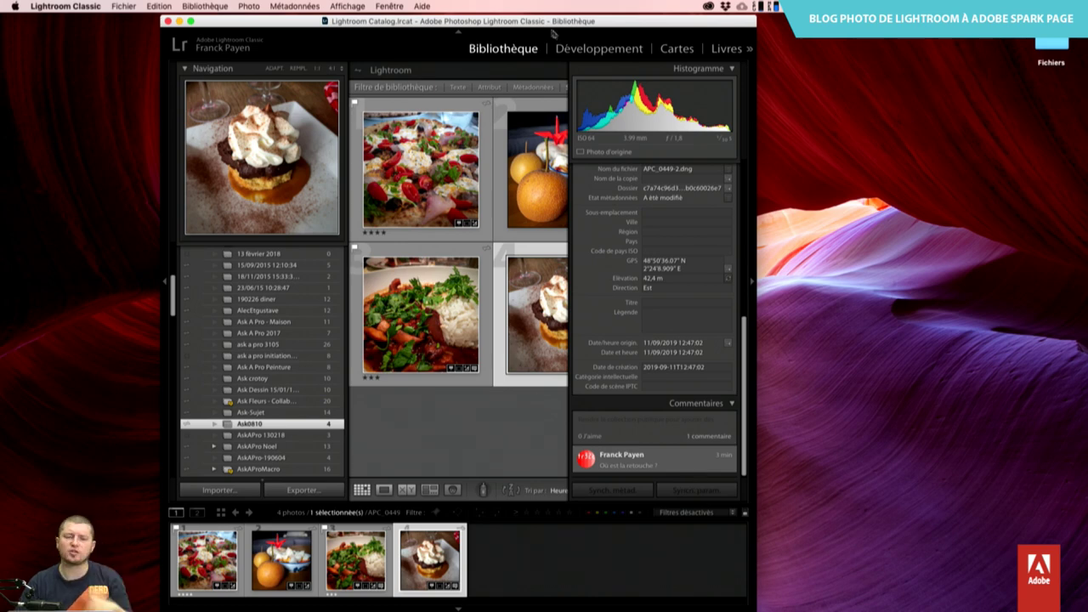
Run Fenêtre > Trouver des extensions sur Exchange… to open Adobe Exchange in the browser.
click(391, 6)
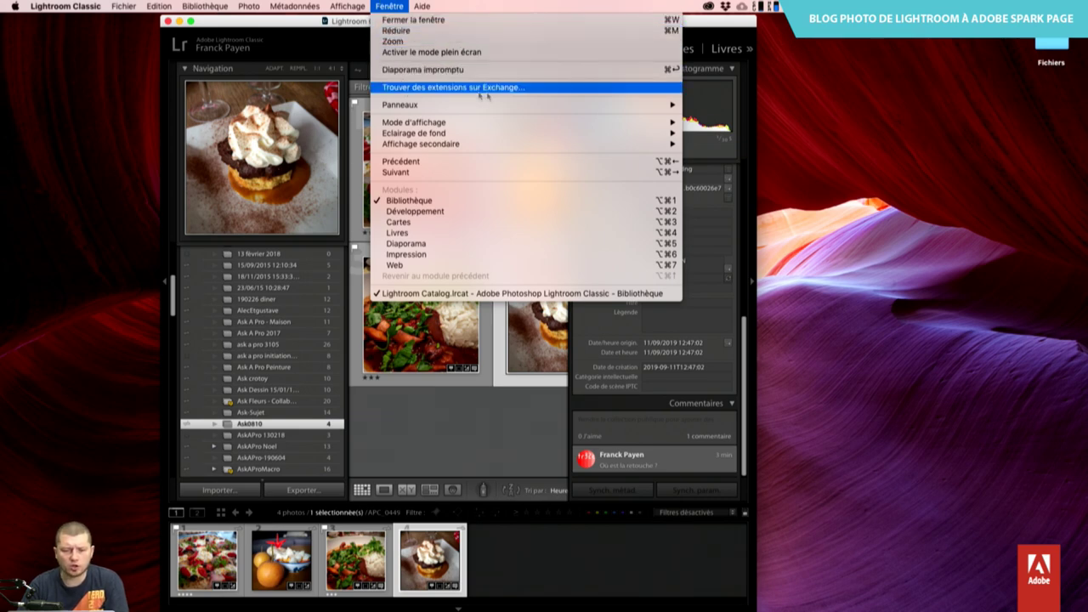
click(511, 88)
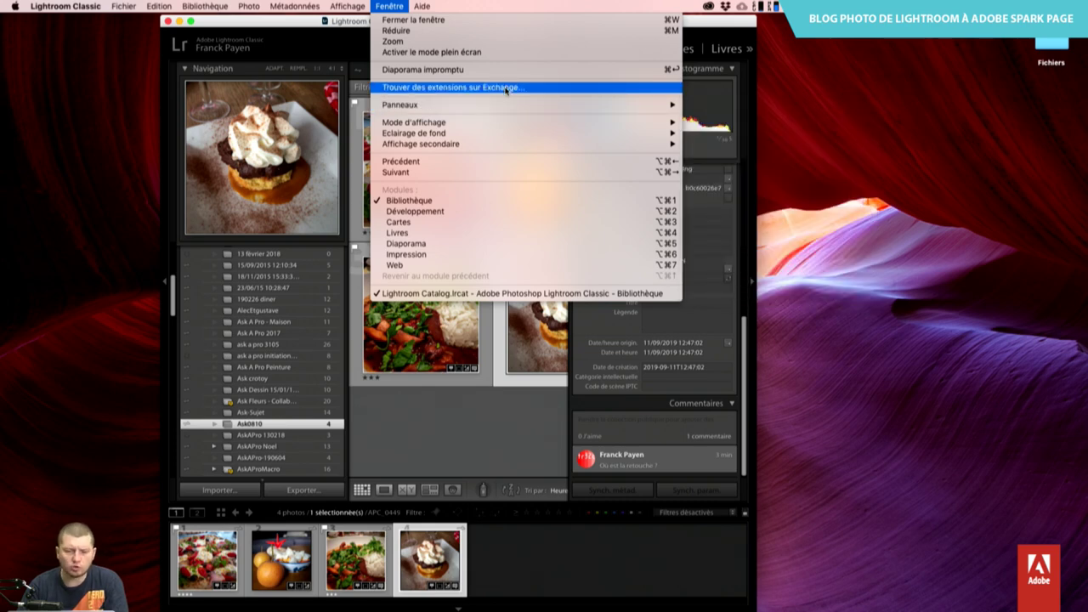
click(507, 89)
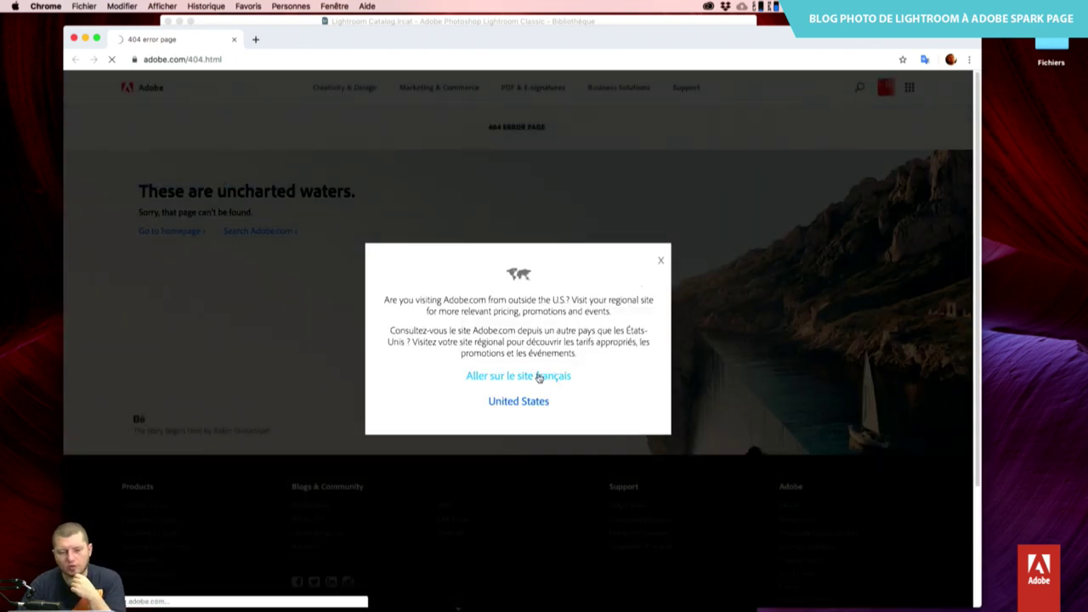
Switch to the French Adobe site and search it for 'exchange'.
click(538, 377)
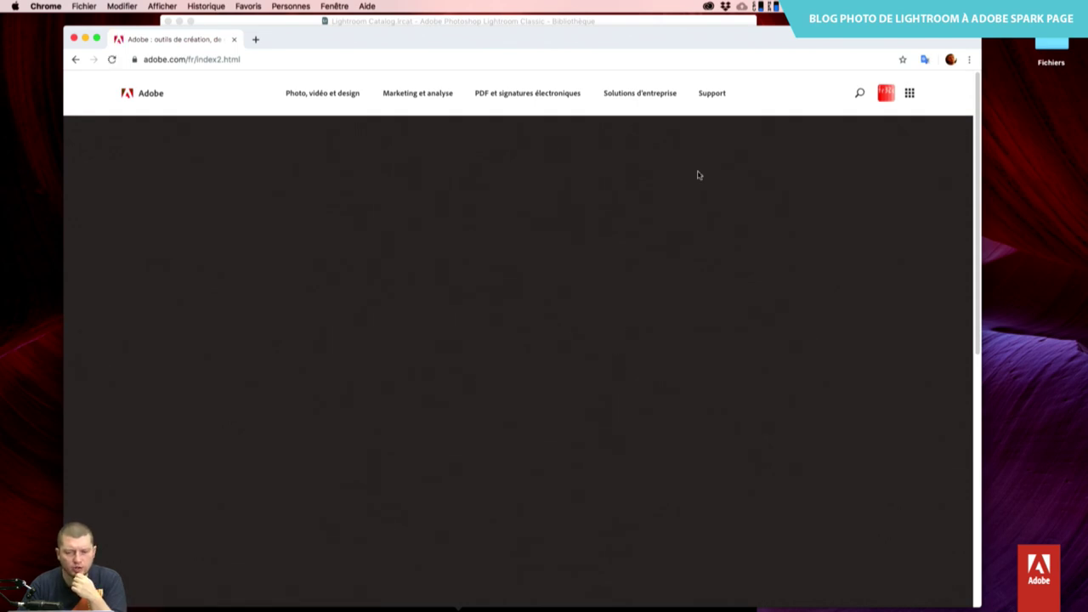
click(861, 94)
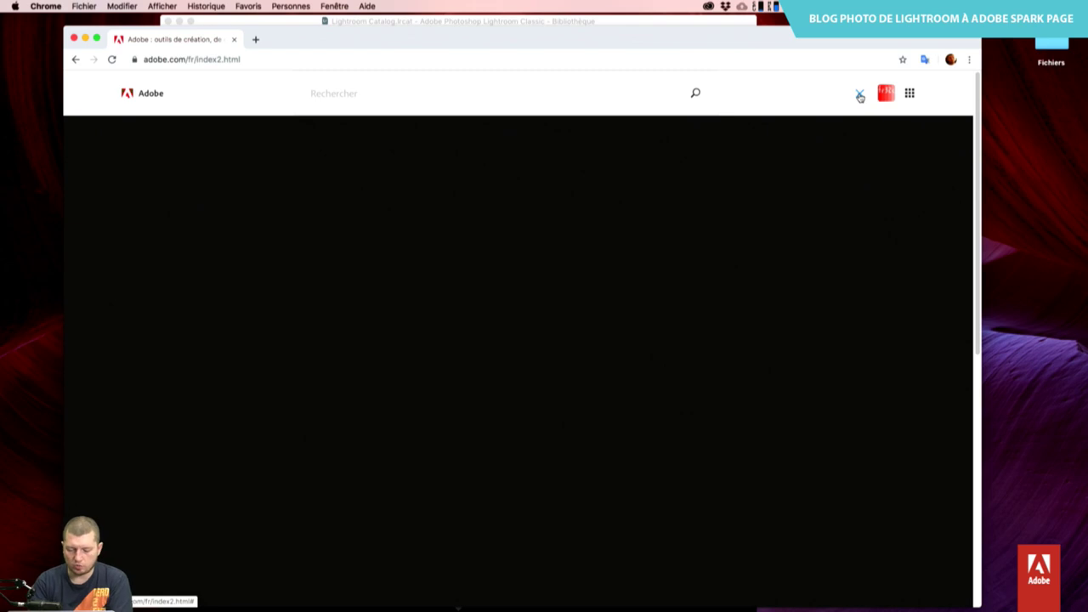
text(lightr)
key(BackSpace)
key(BackSpace)
key(BackSpace)
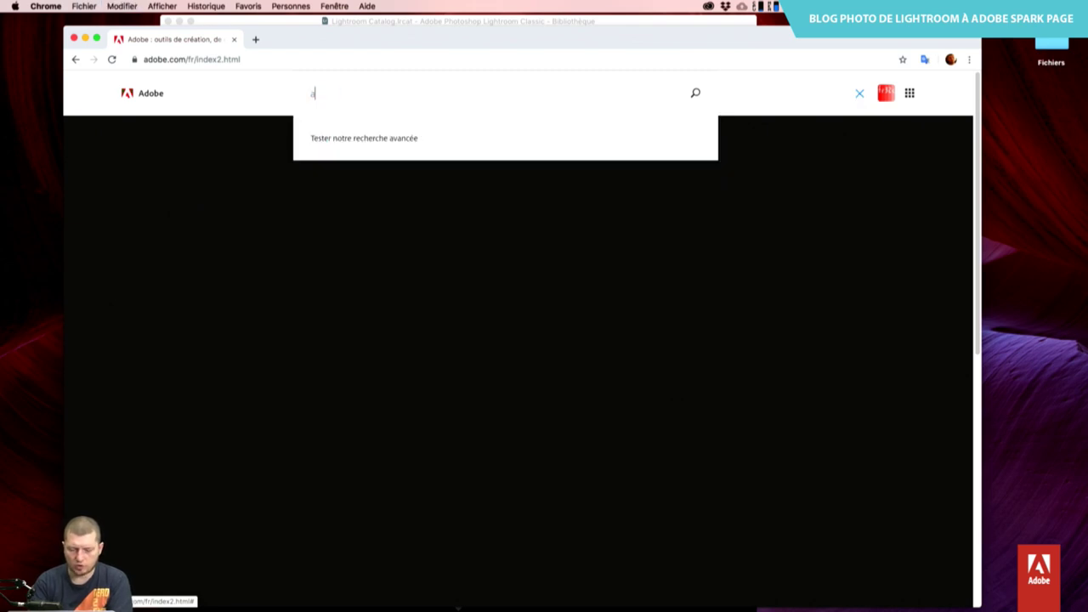
key(BackSpace)
text(exchange)
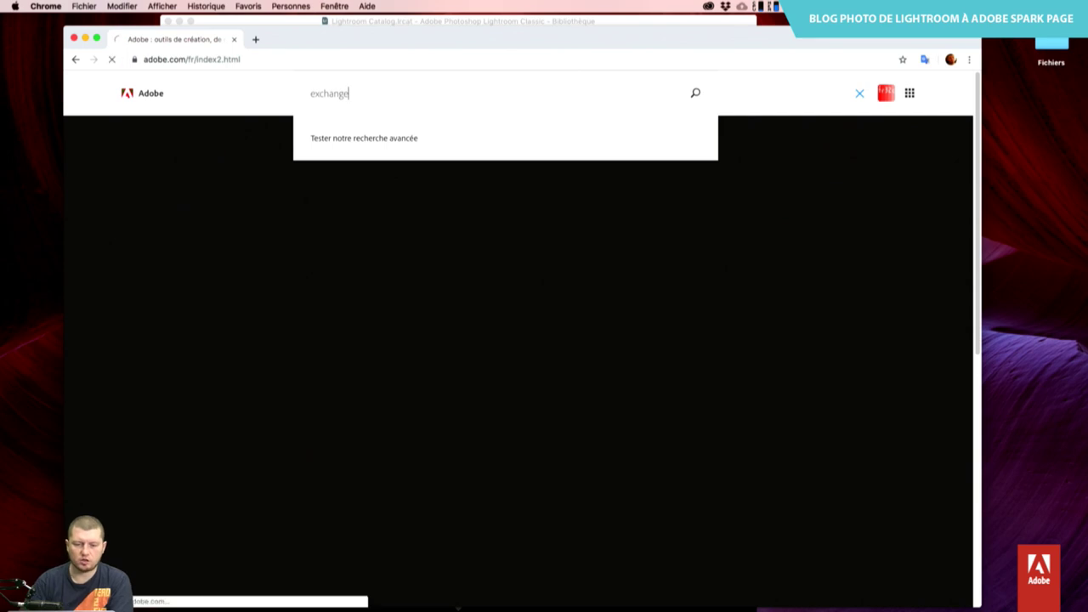
key(Return)
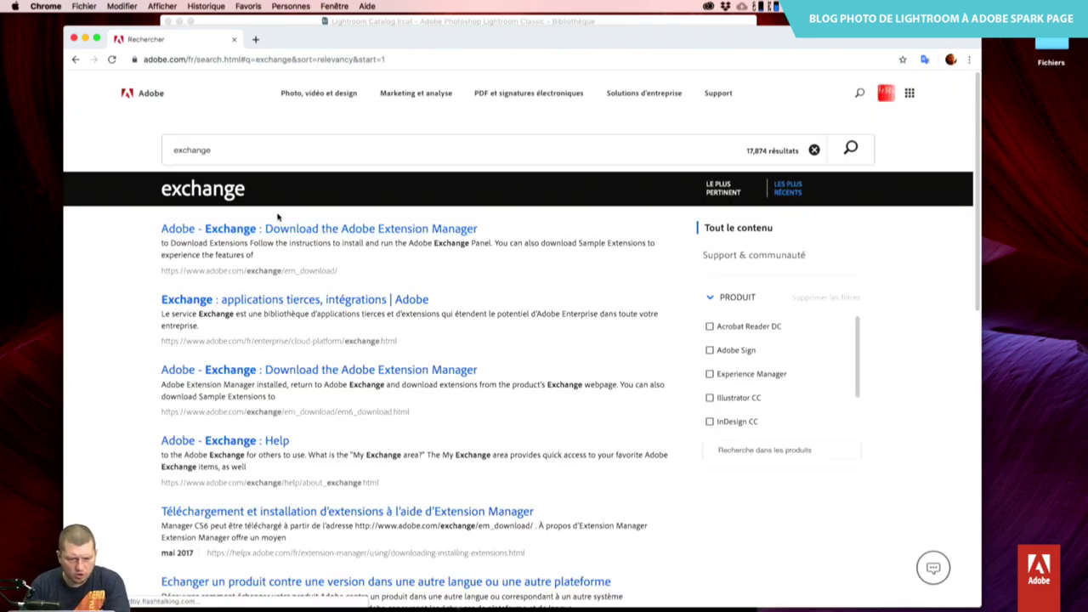
Open the Adobe Exchange result and trim its address to adobe.com/exchange.
click(292, 229)
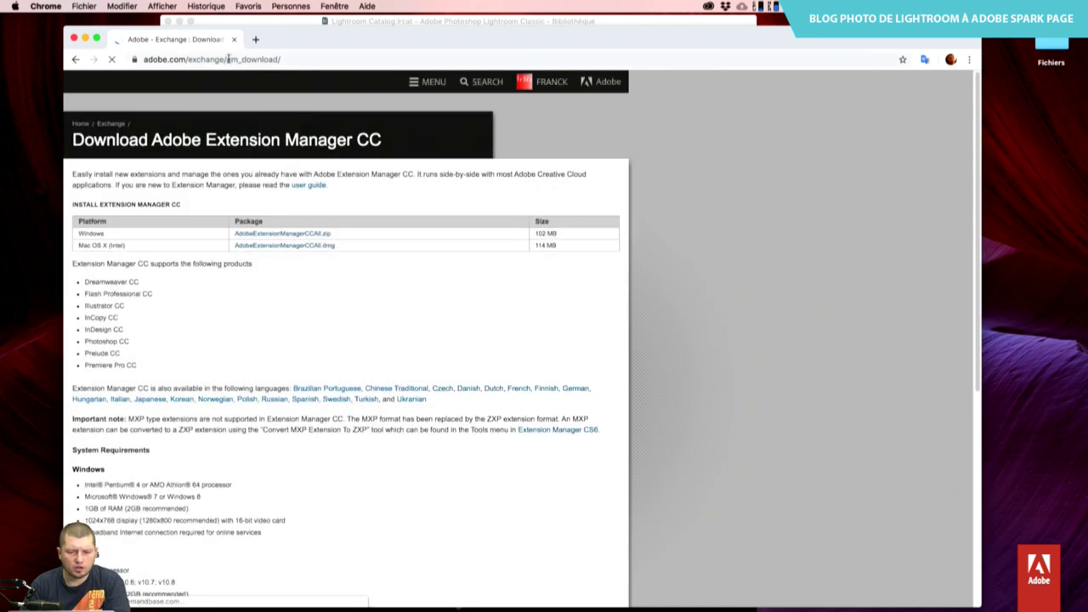
double_click(228, 59)
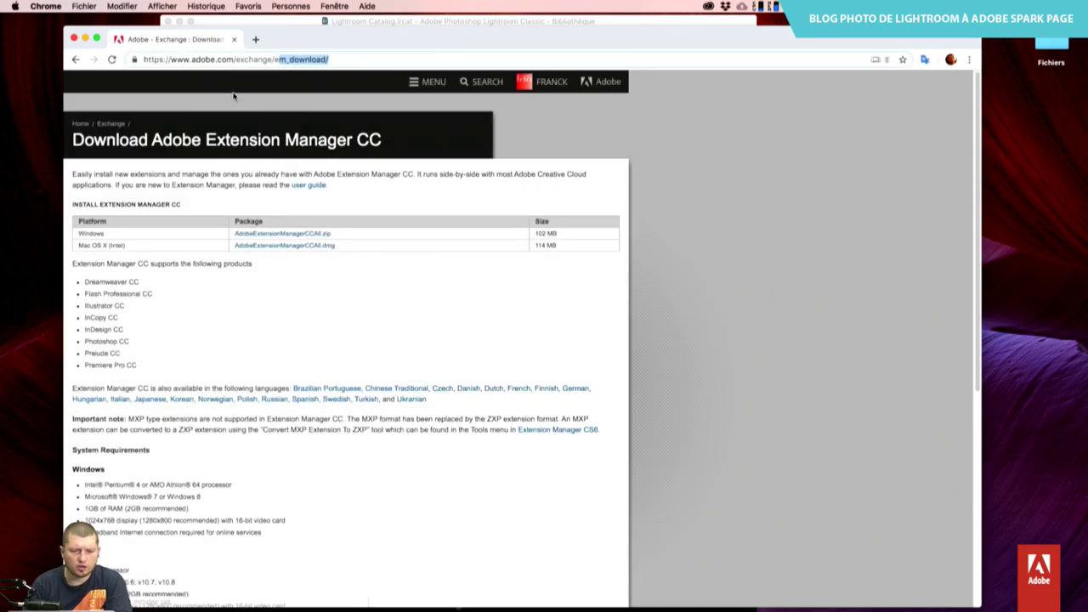
key(BackSpace)
key(Return)
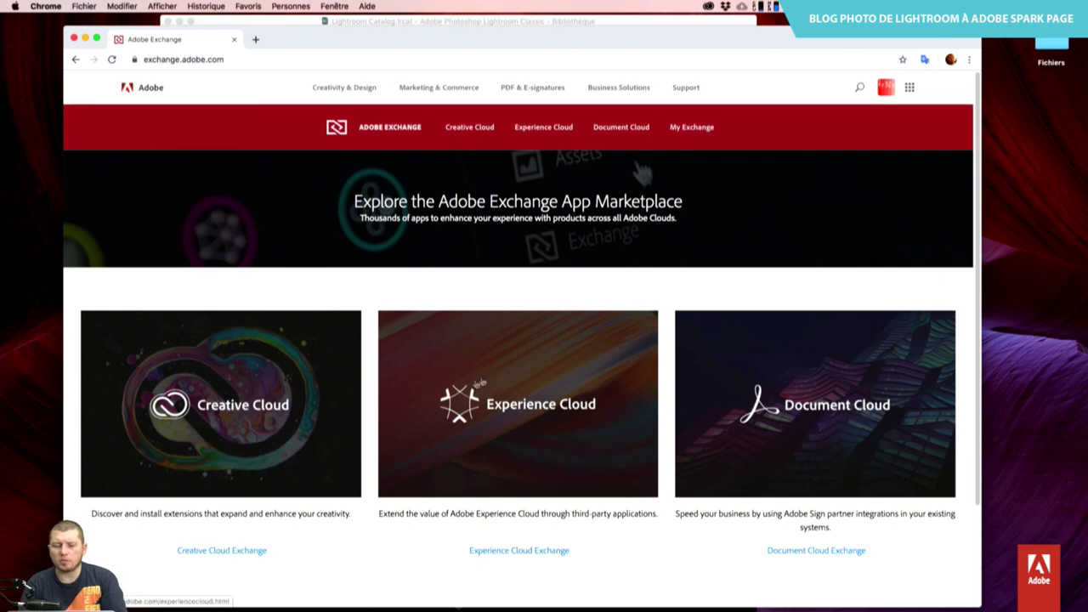
Open the Creative Cloud marketplace and filter it to Lightroom Classic extensions.
click(265, 409)
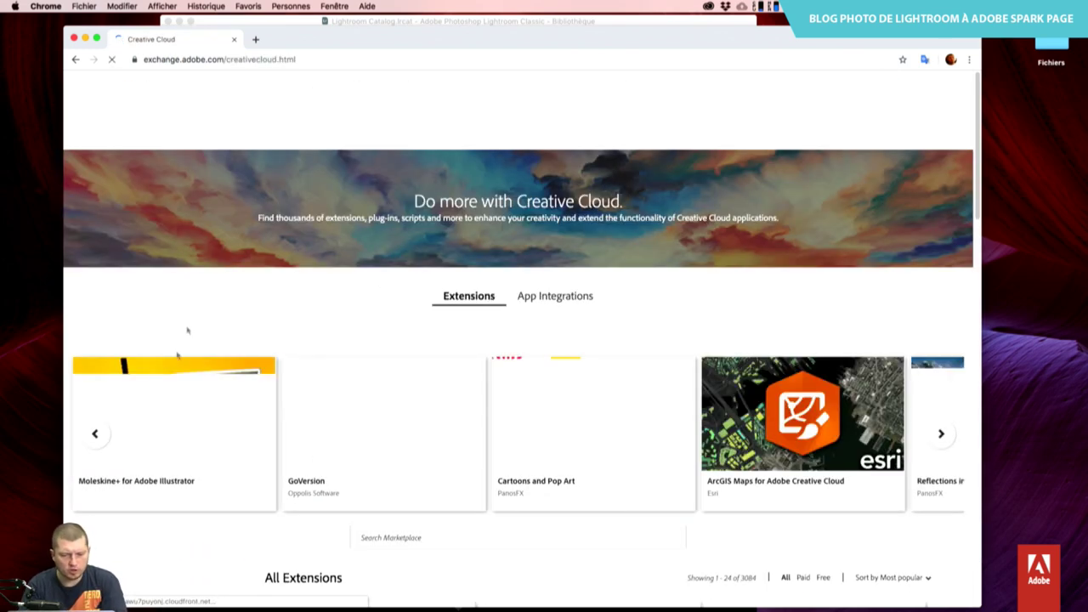
scroll(557, 295, down, 4)
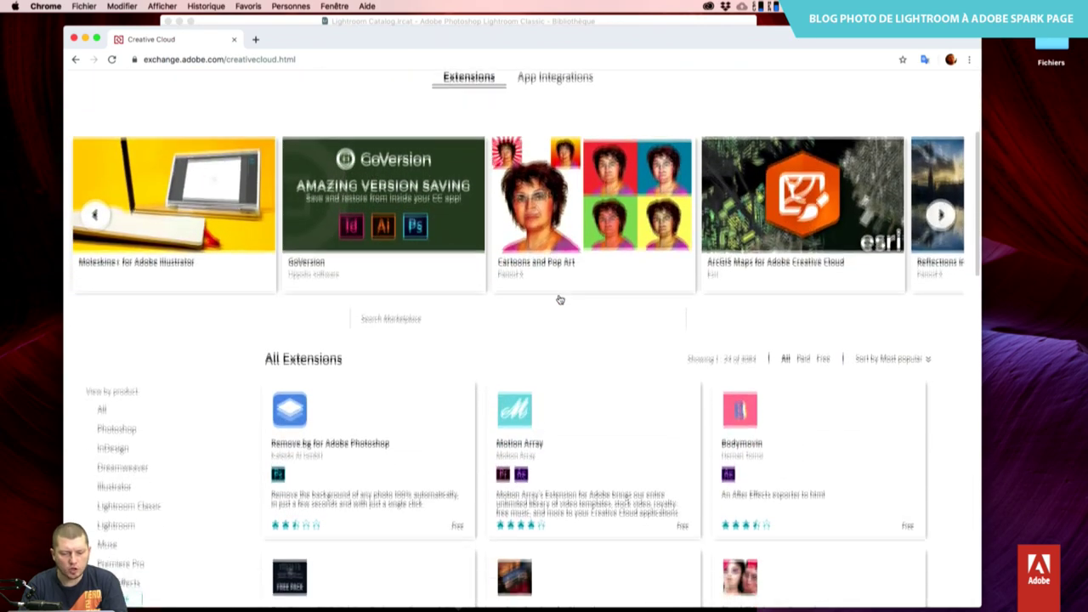
click(137, 360)
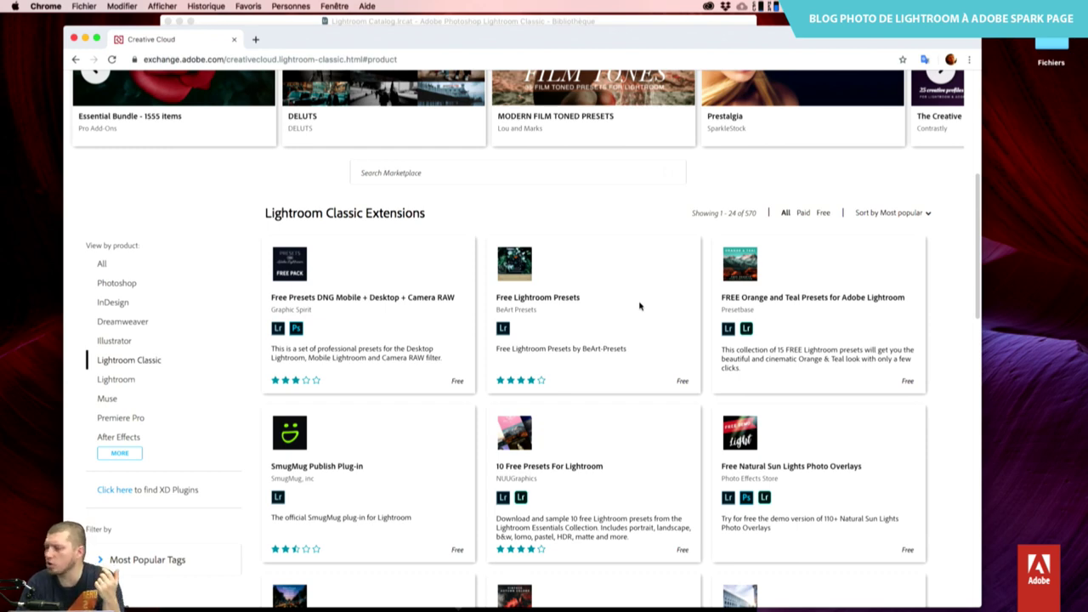
scroll(640, 306, down, 5)
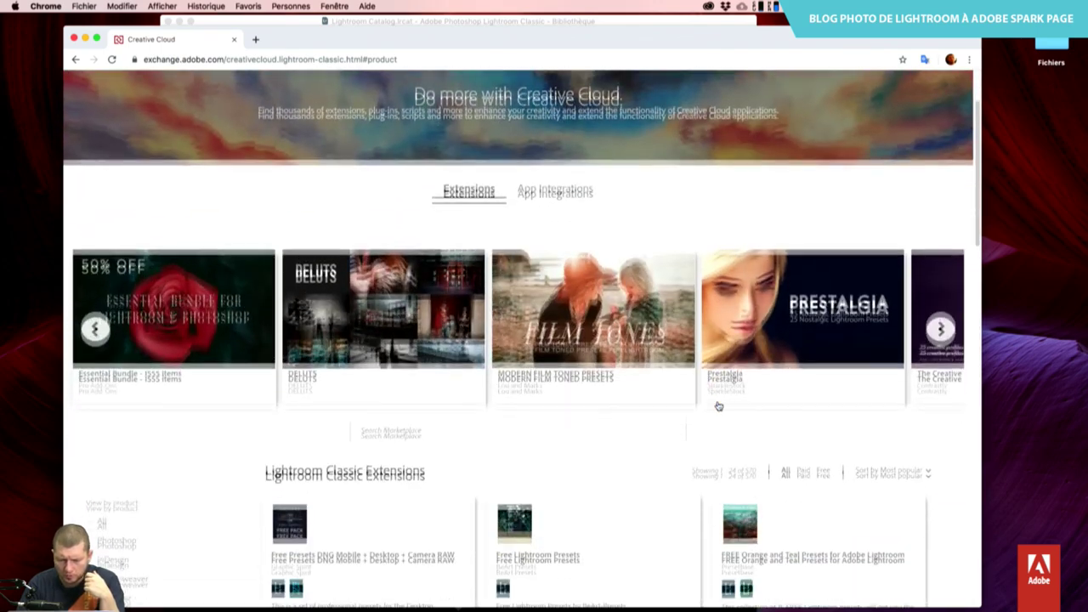
scroll(718, 406, down, 1)
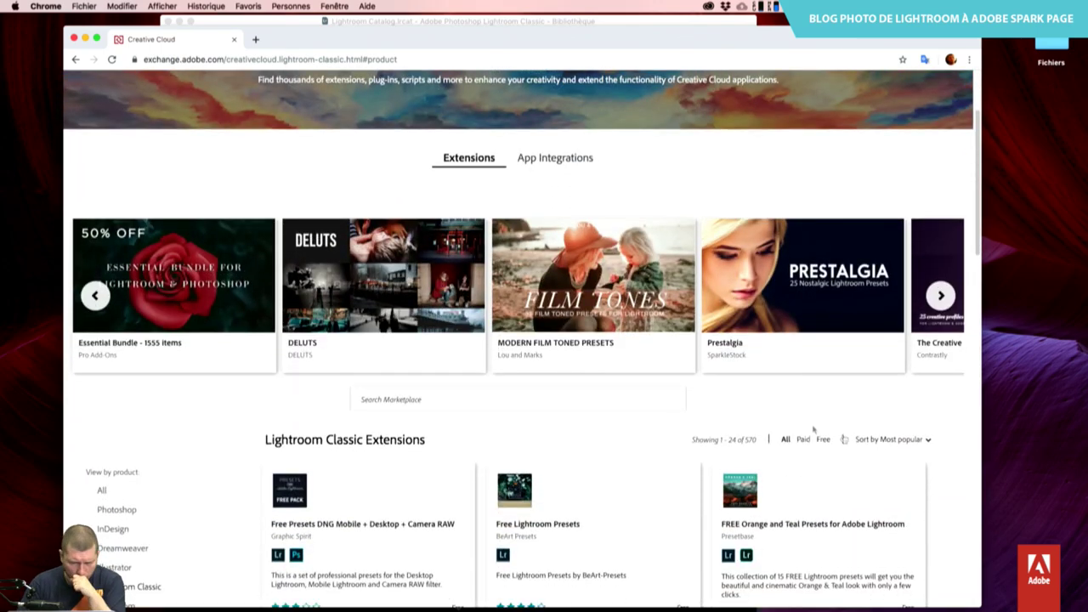
Search the Lightroom Classic extensions for 'vendre', then replace the term with 'shop'.
click(527, 396)
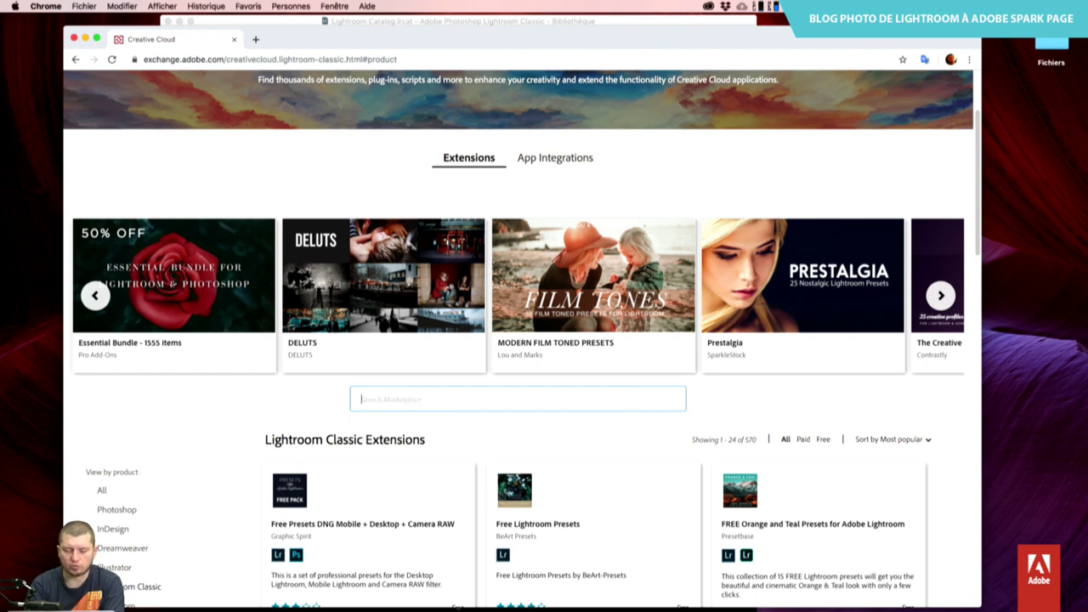
text(ver)
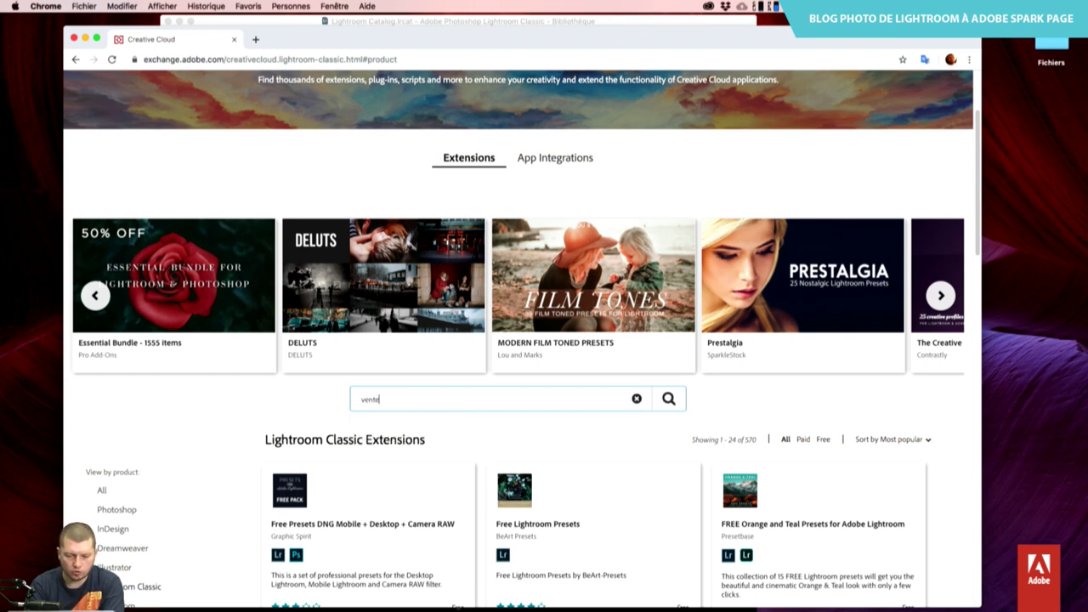
key(Return)
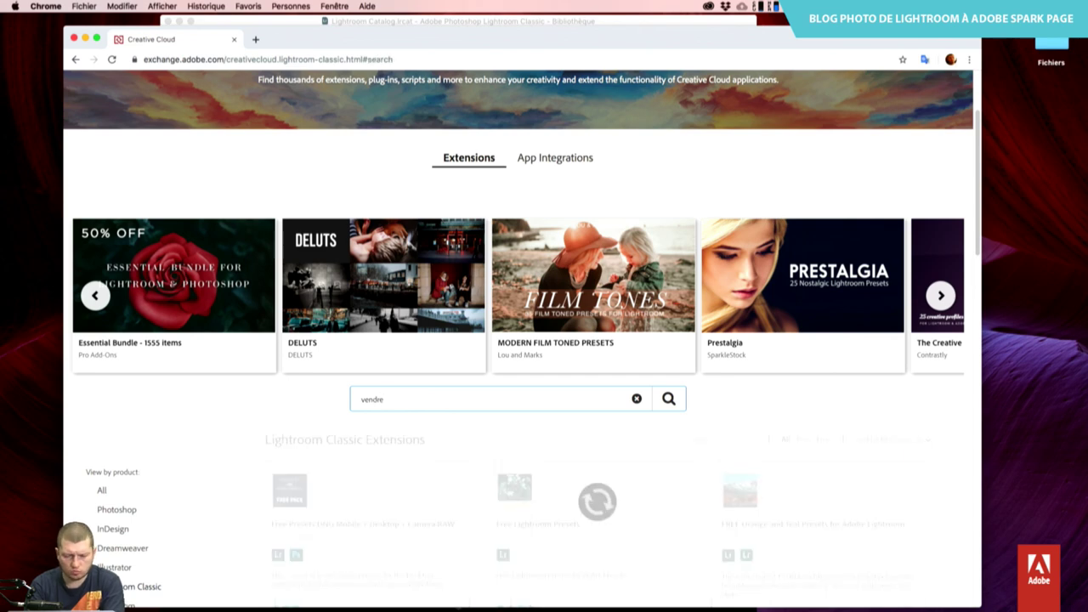
scroll(557, 473, down, 1)
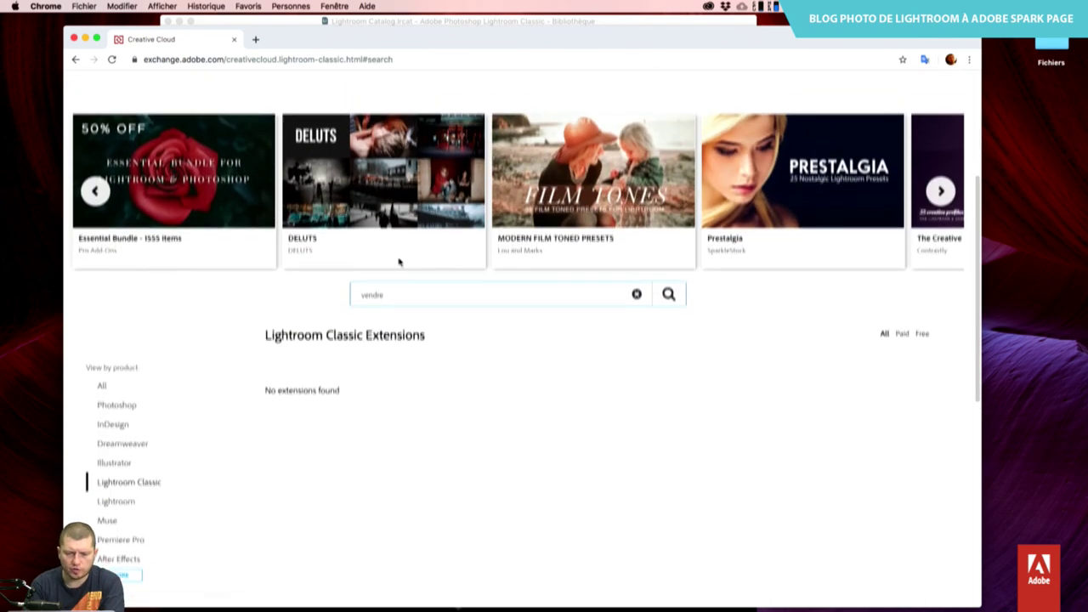
double_click(390, 294)
text(marke)
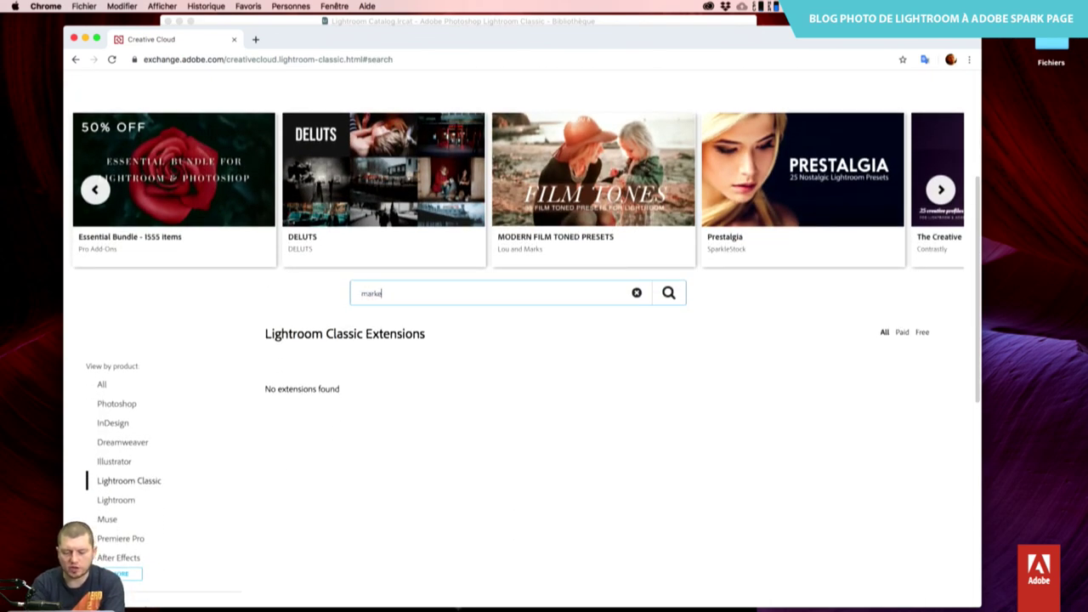
text(t)
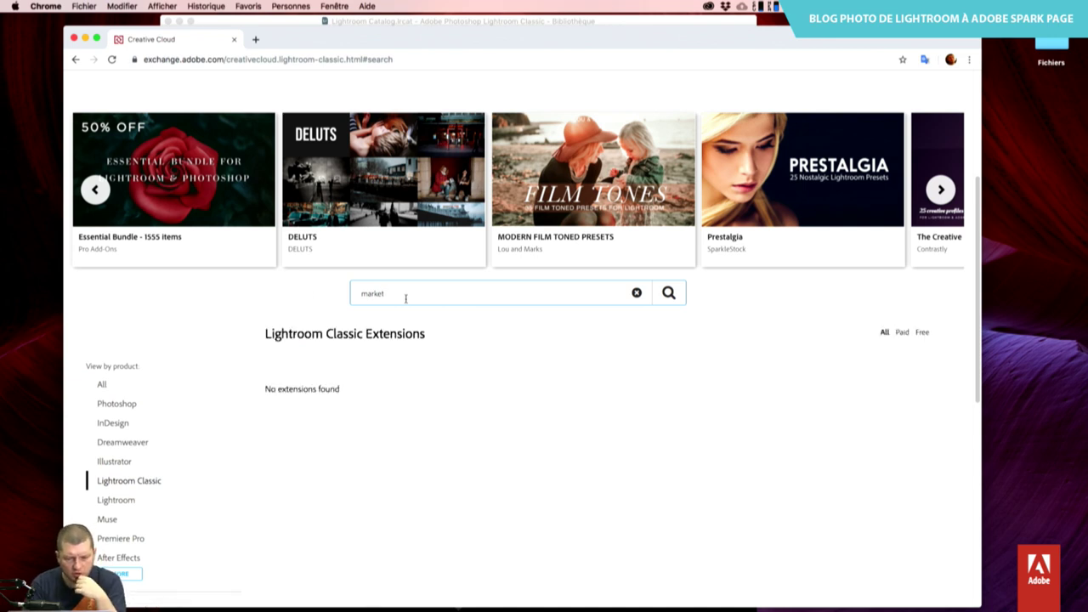
key(BackSpace)
key(BackSpace)
key(BackSpace)
text(shop)
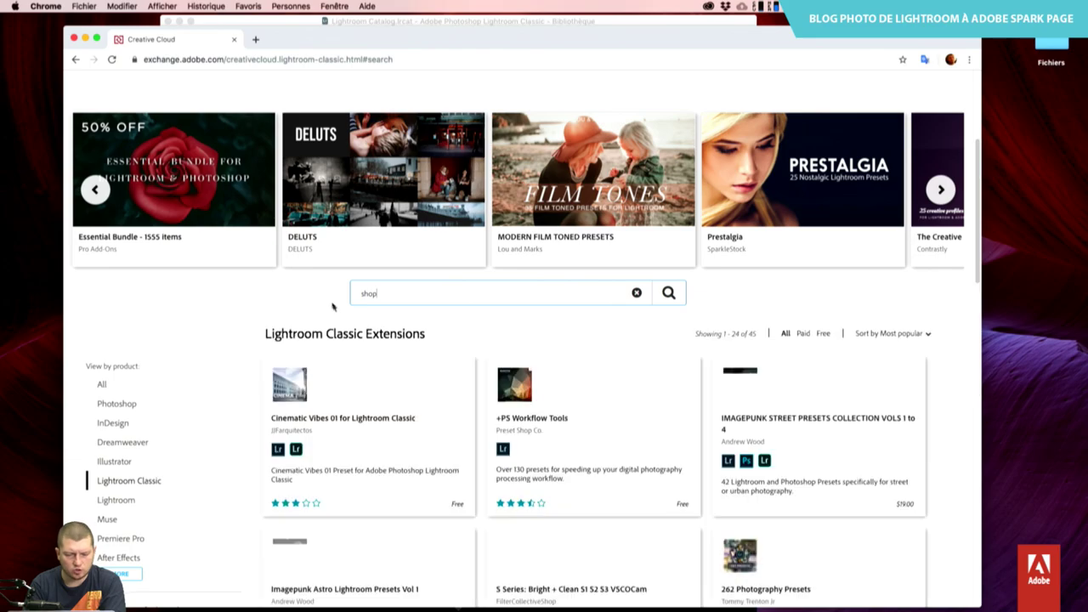
Go to page 2 of the 'shop' results (items 25–45 of 45) and browse it.
scroll(624, 512, down, 4)
scroll(623, 511, down, 1)
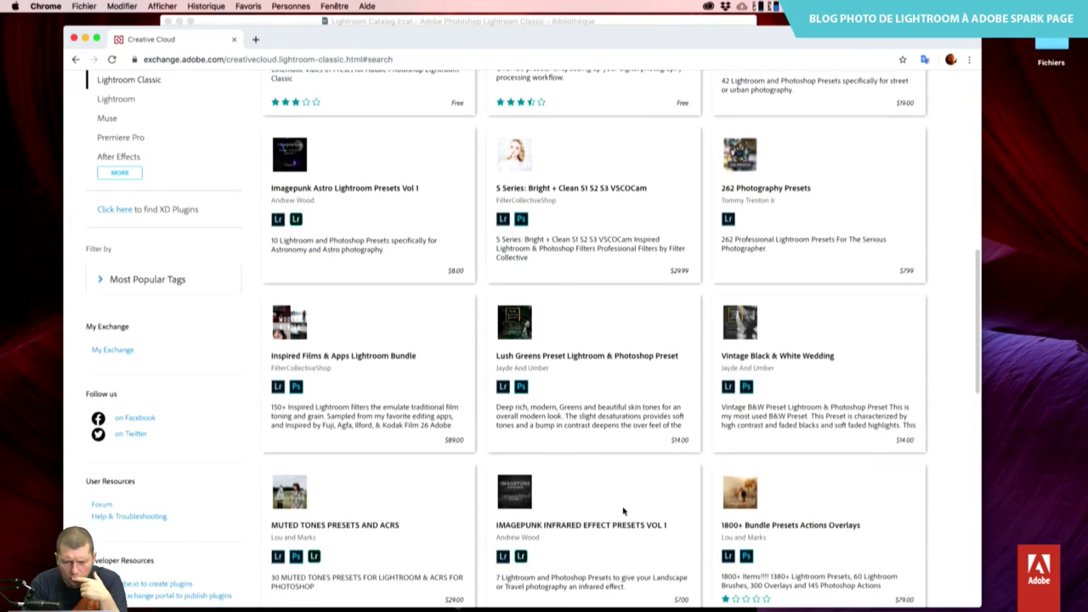
scroll(623, 512, down, 2)
scroll(623, 512, down, 1)
scroll(623, 512, down, 3)
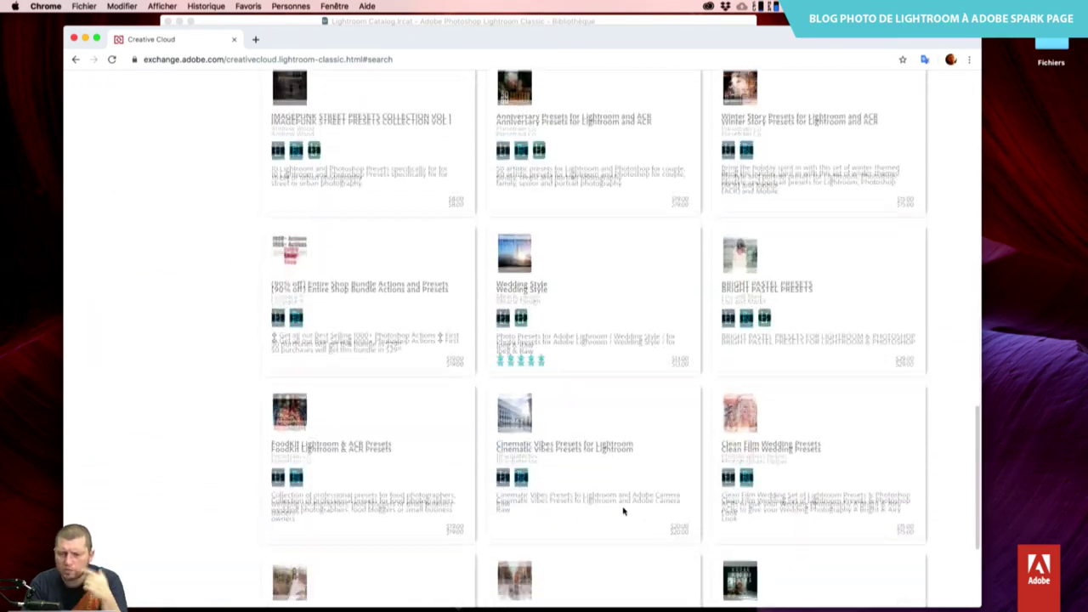
scroll(623, 512, down, 2)
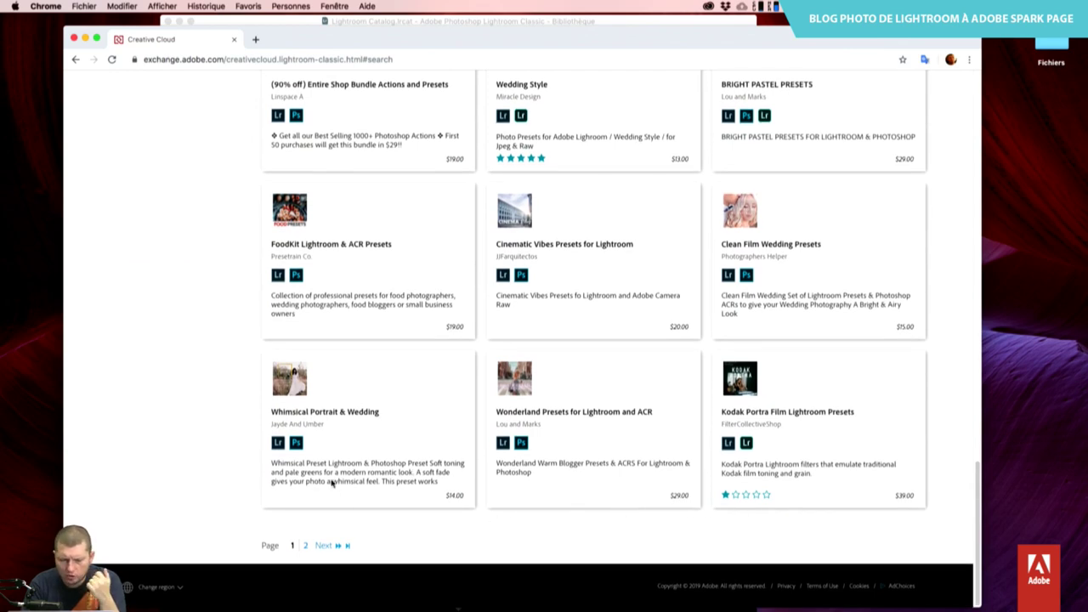
click(307, 545)
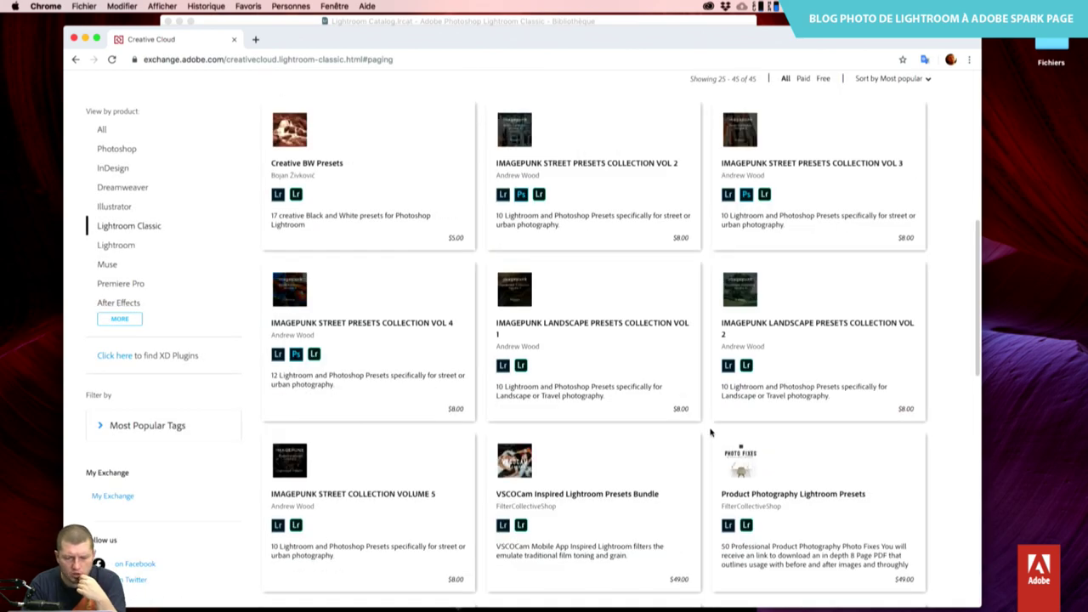
scroll(711, 433, down, 1)
scroll(711, 433, down, 3)
scroll(711, 432, down, 3)
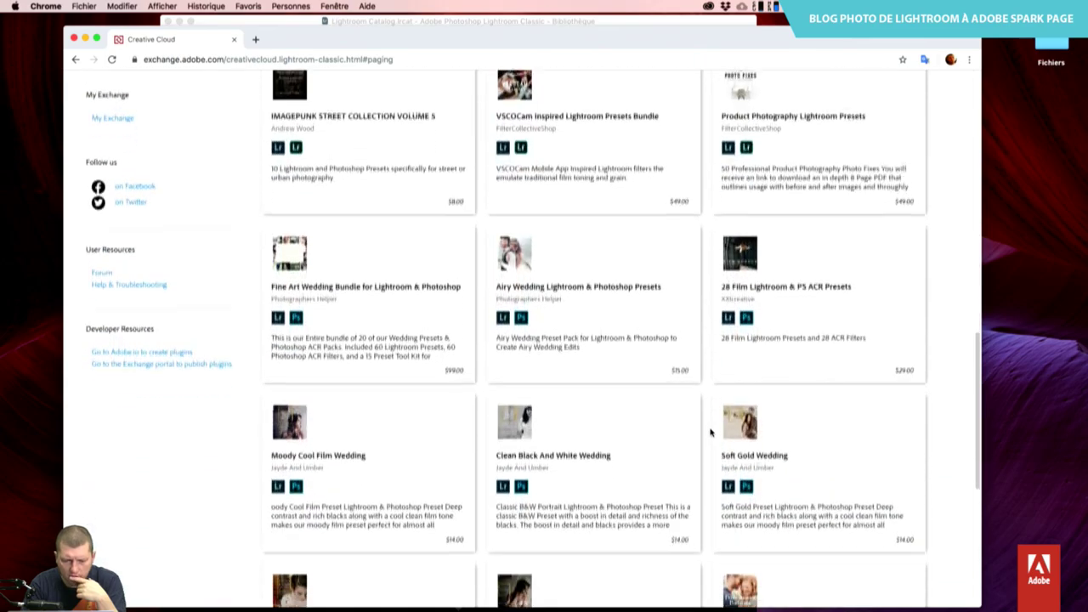
scroll(711, 433, down, 3)
scroll(711, 433, down, 2)
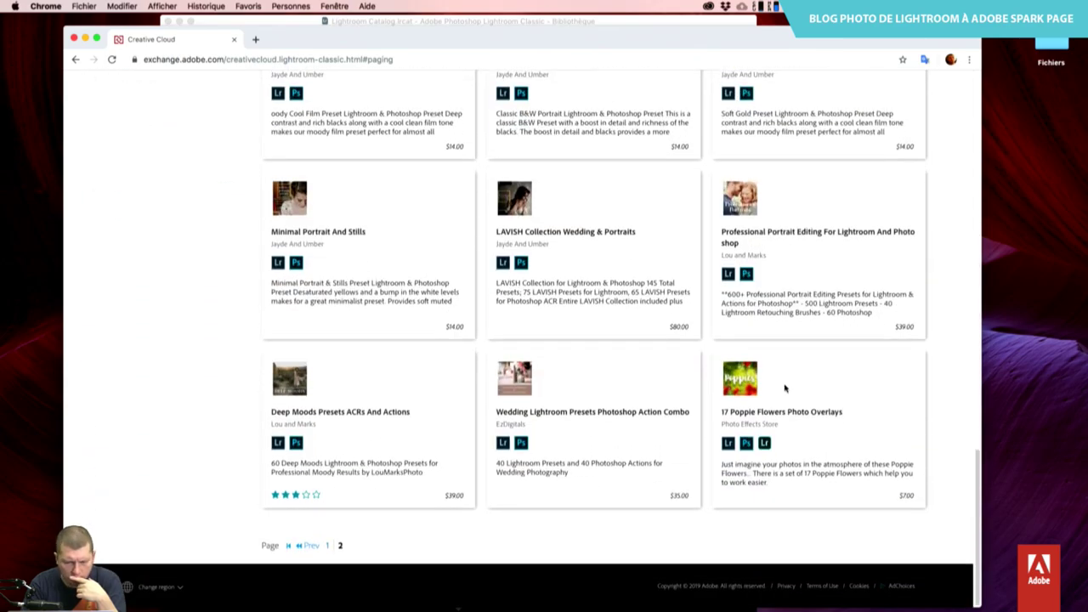
scroll(785, 388, up, 5)
scroll(785, 388, up, 3)
scroll(785, 388, up, 2)
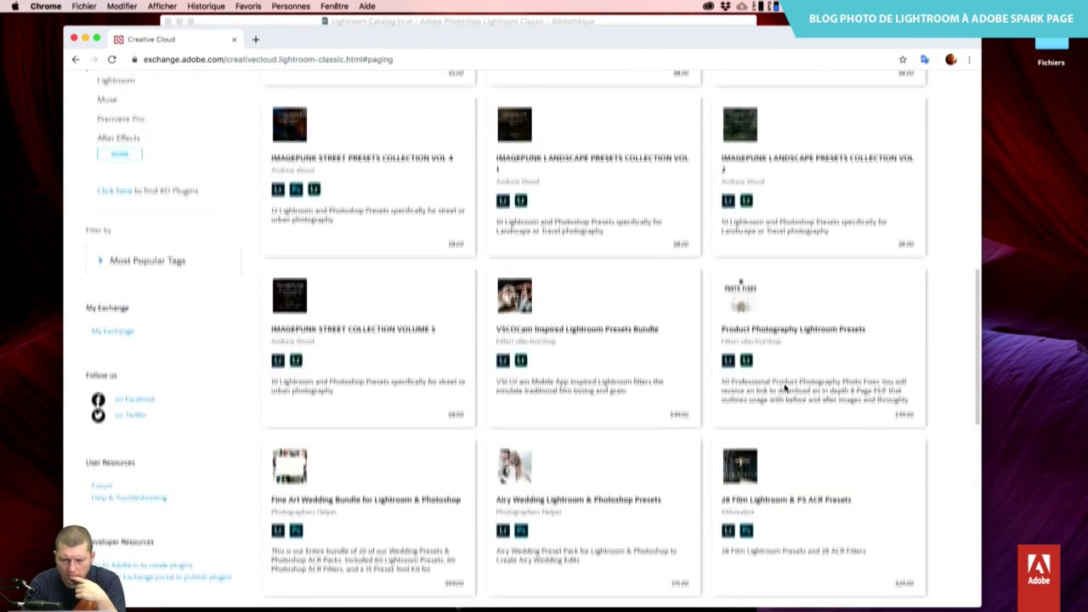
scroll(785, 389, up, 2)
scroll(785, 388, up, 2)
scroll(785, 388, up, 2)
scroll(785, 388, up, 2)
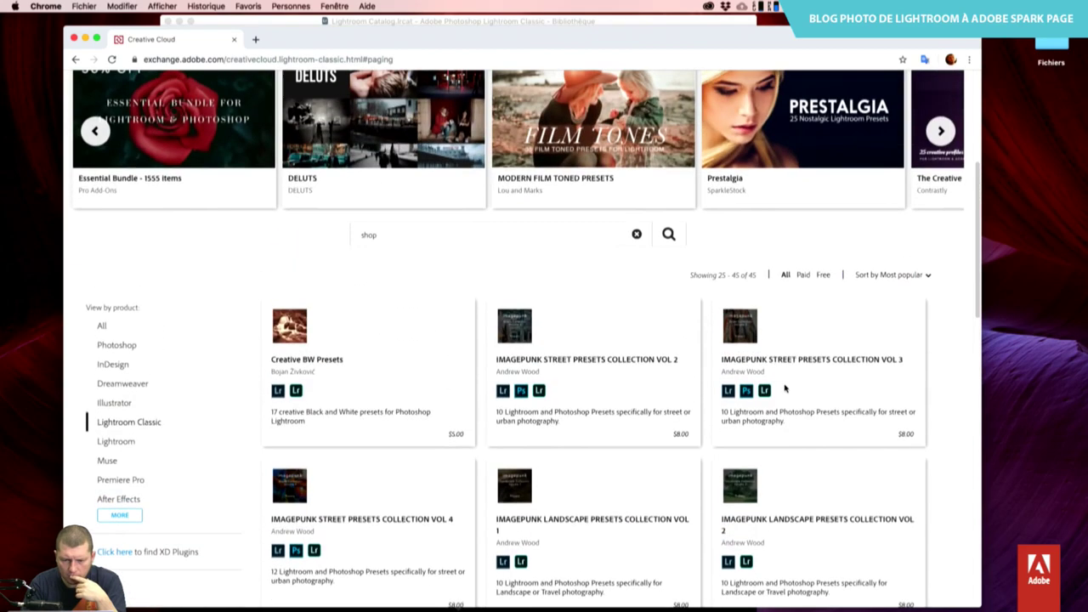
scroll(785, 388, up, 1)
scroll(782, 387, up, 1)
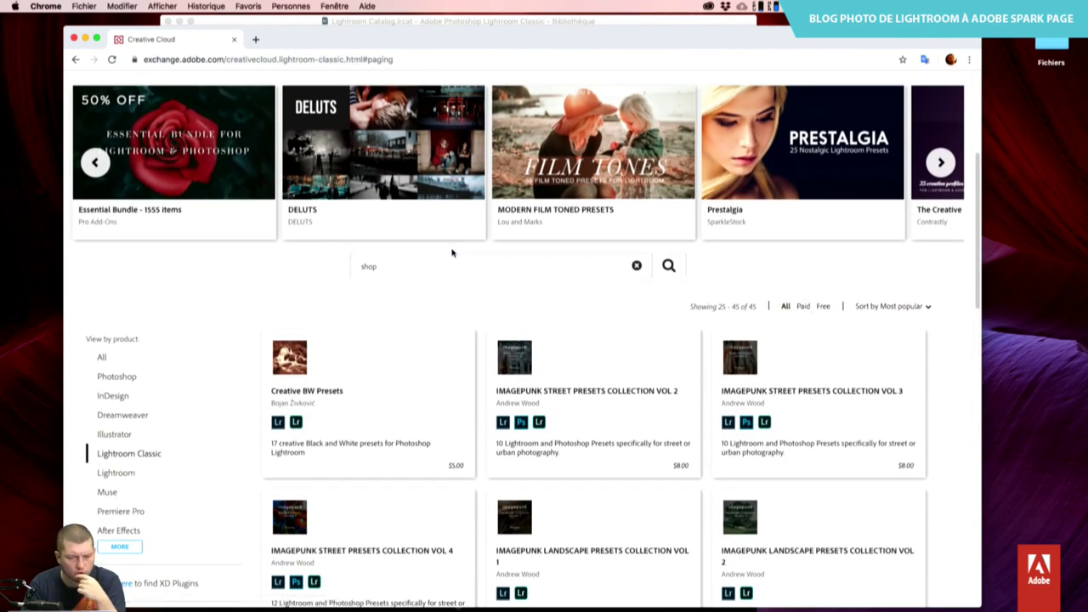
Reselect Lightroom Classic and clear the 'shop' search to list all 570 extensions.
click(141, 457)
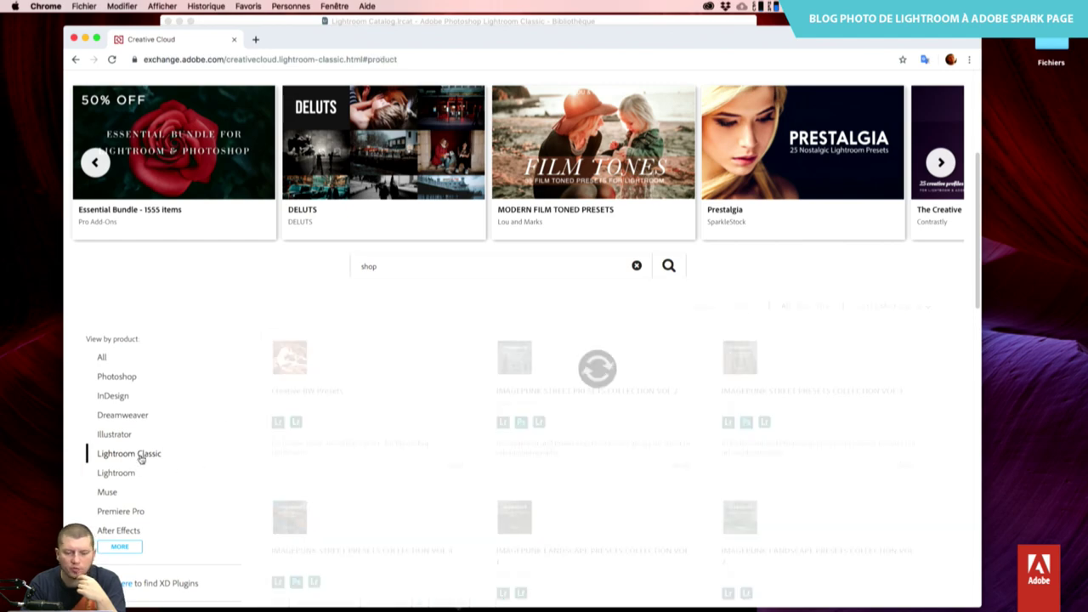
scroll(416, 476, down, 3)
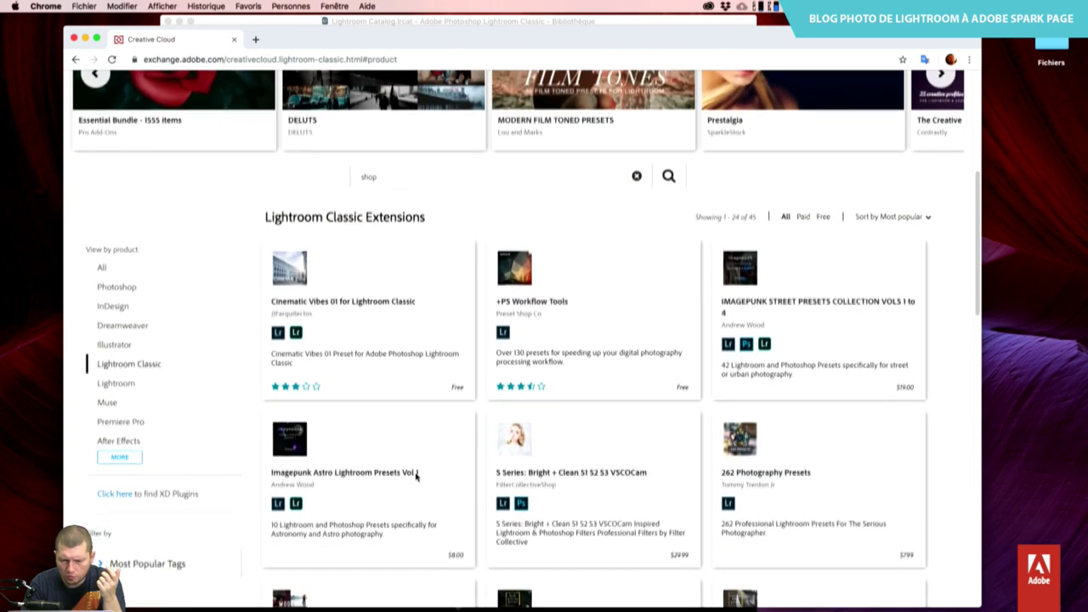
scroll(417, 476, down, 10)
scroll(417, 476, down, 3)
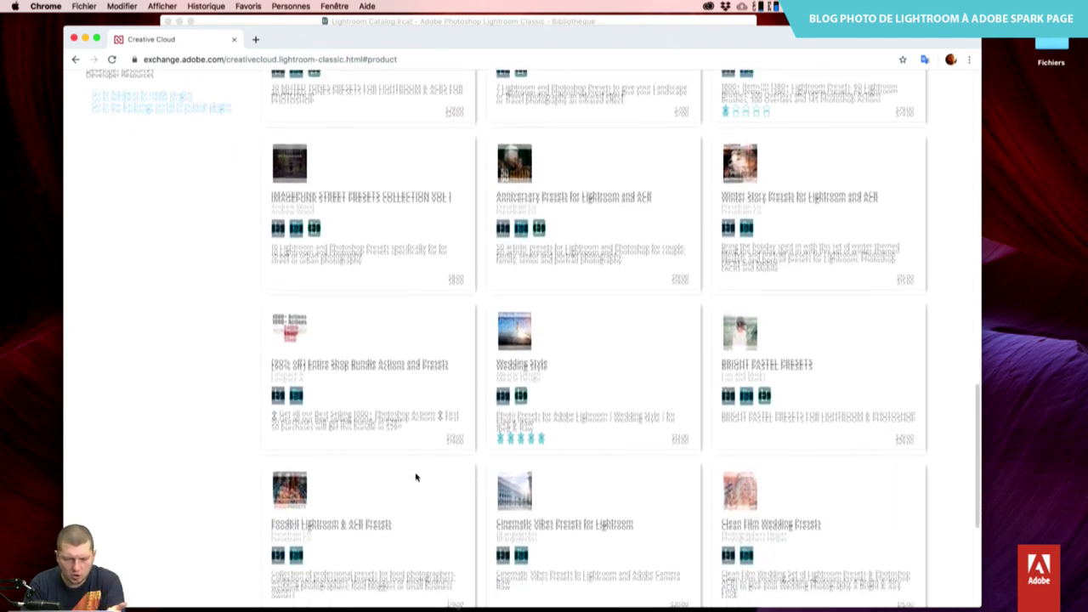
scroll(416, 477, down, 2)
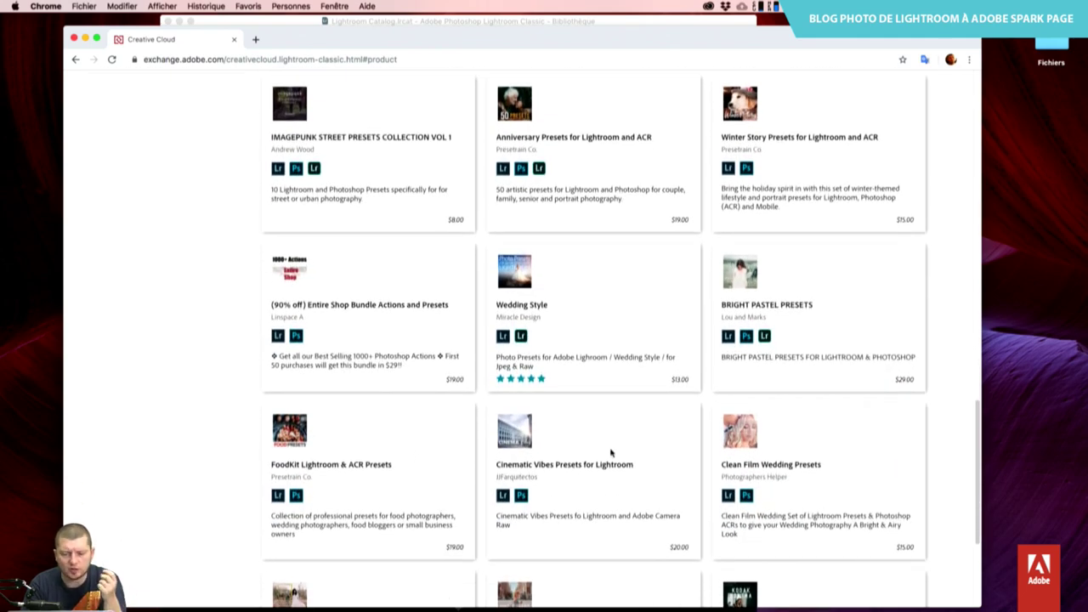
scroll(593, 333, down, 5)
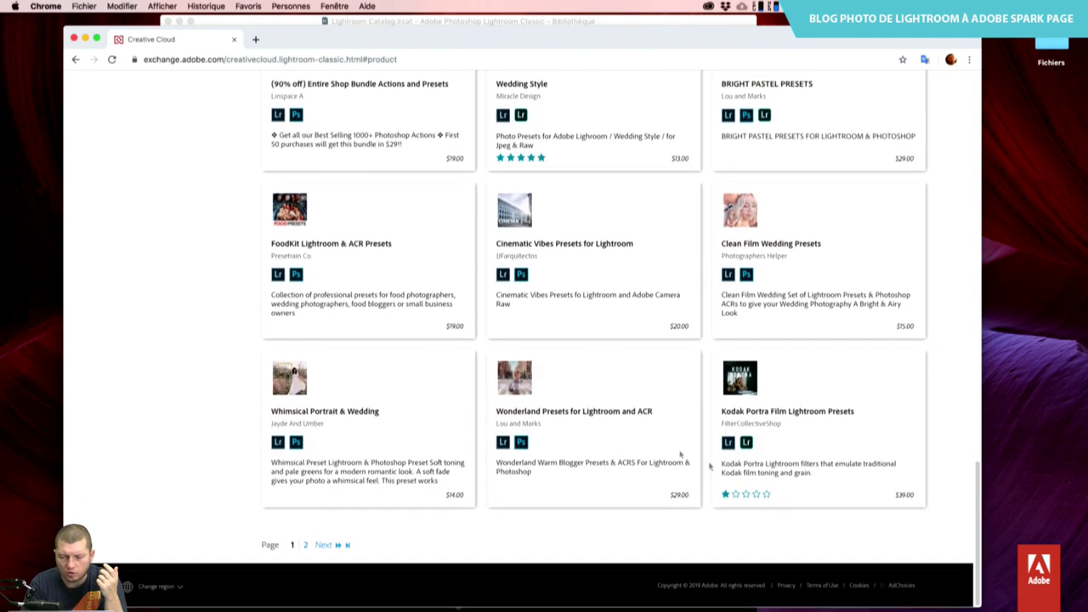
scroll(418, 453, up, 10)
scroll(498, 396, up, 10)
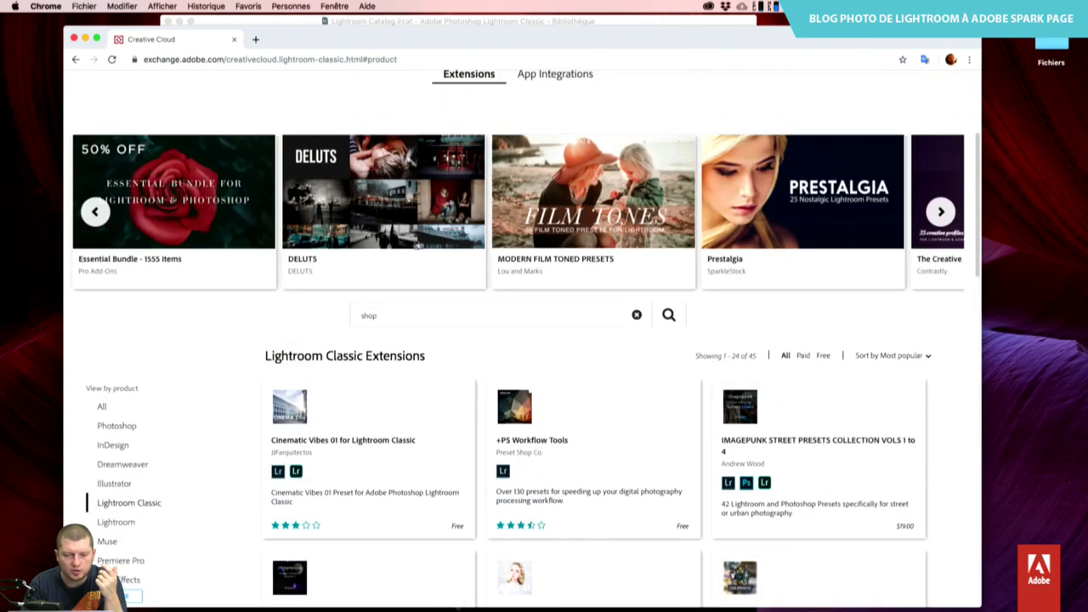
click(637, 316)
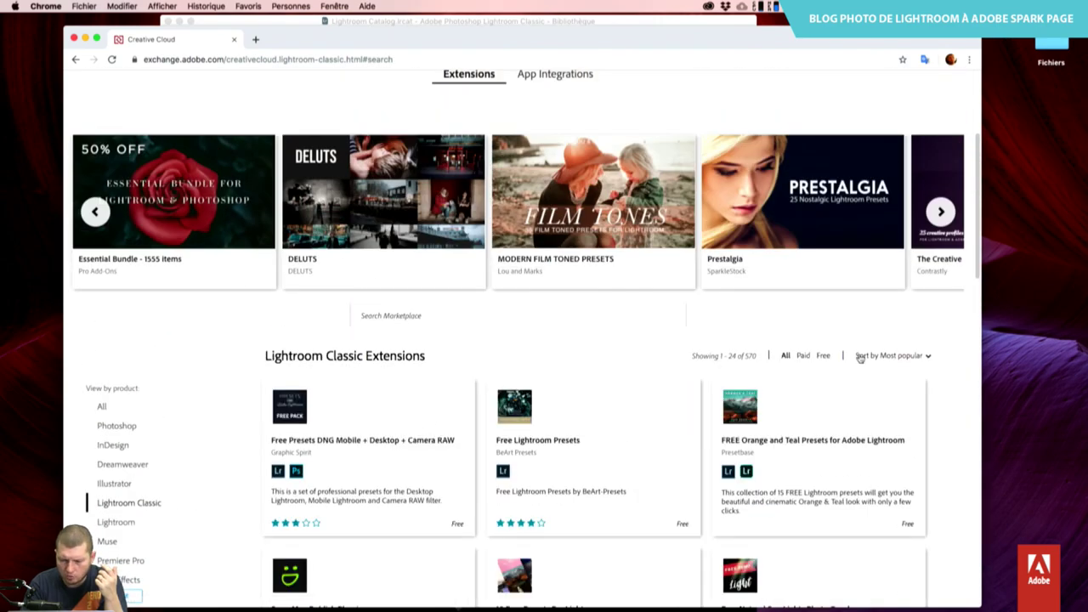
Sort the Lightroom Classic extensions by Price (High to Low) and browse the first page.
click(903, 355)
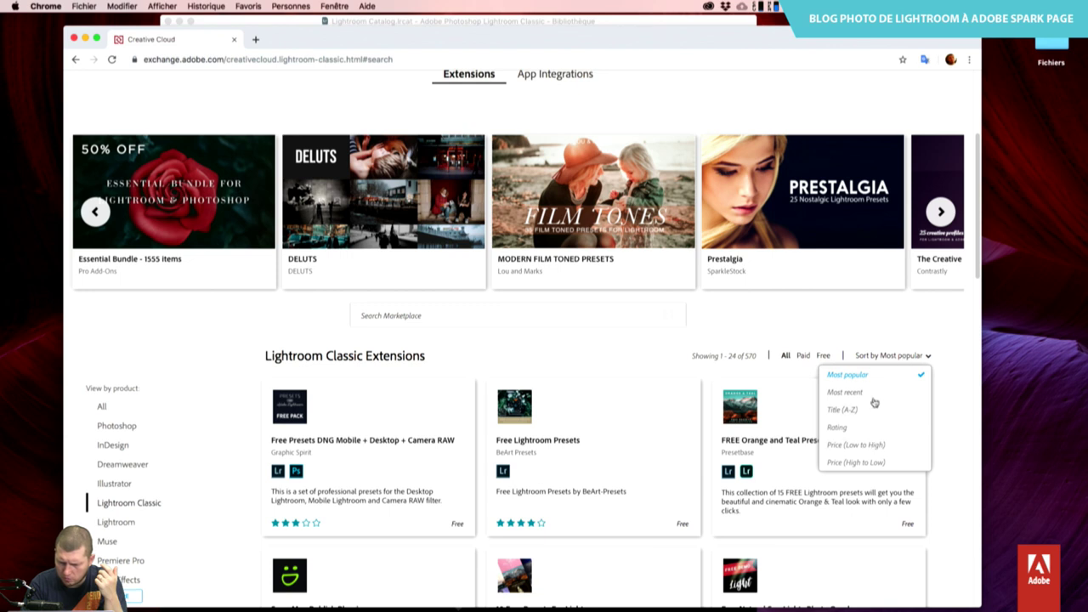
click(881, 463)
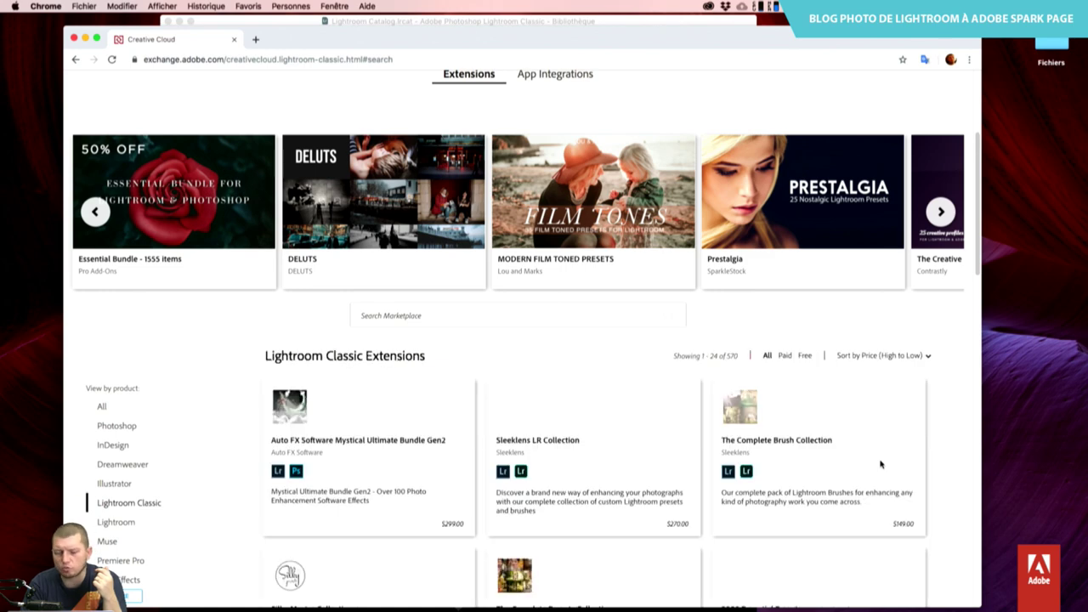
scroll(784, 498, down, 3)
scroll(785, 498, down, 2)
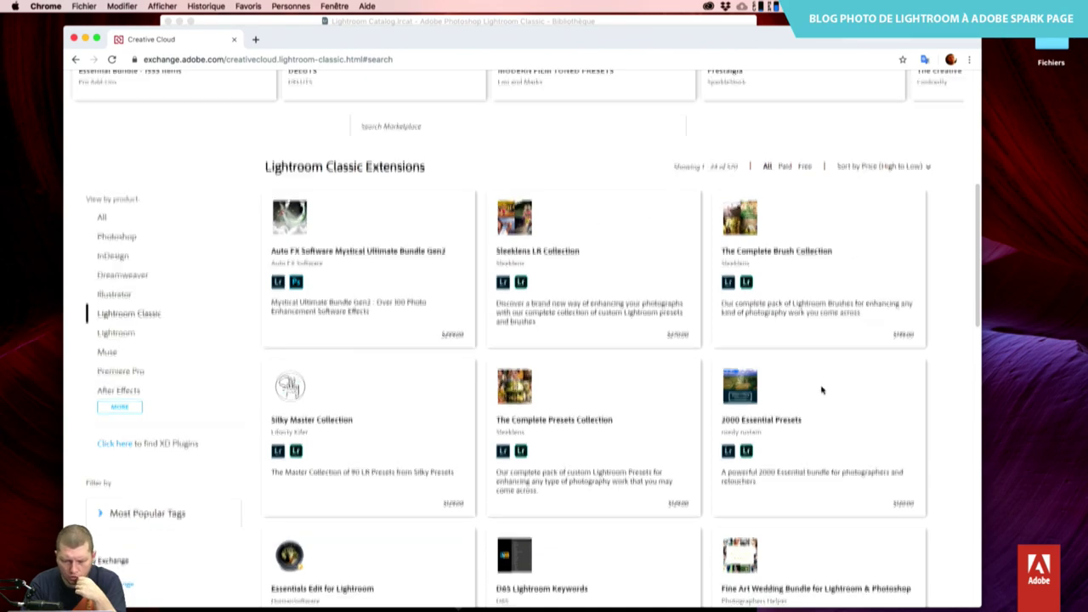
scroll(822, 389, down, 4)
scroll(822, 389, down, 2)
scroll(822, 389, down, 2)
scroll(822, 389, down, 2)
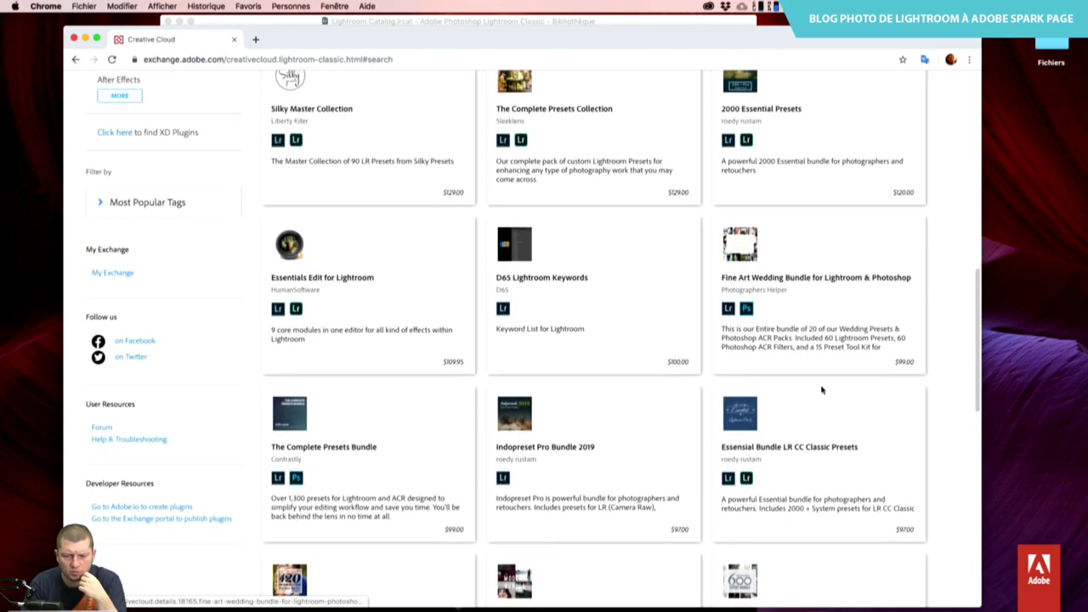
scroll(822, 390, down, 2)
scroll(823, 389, down, 2)
scroll(823, 390, up, 2)
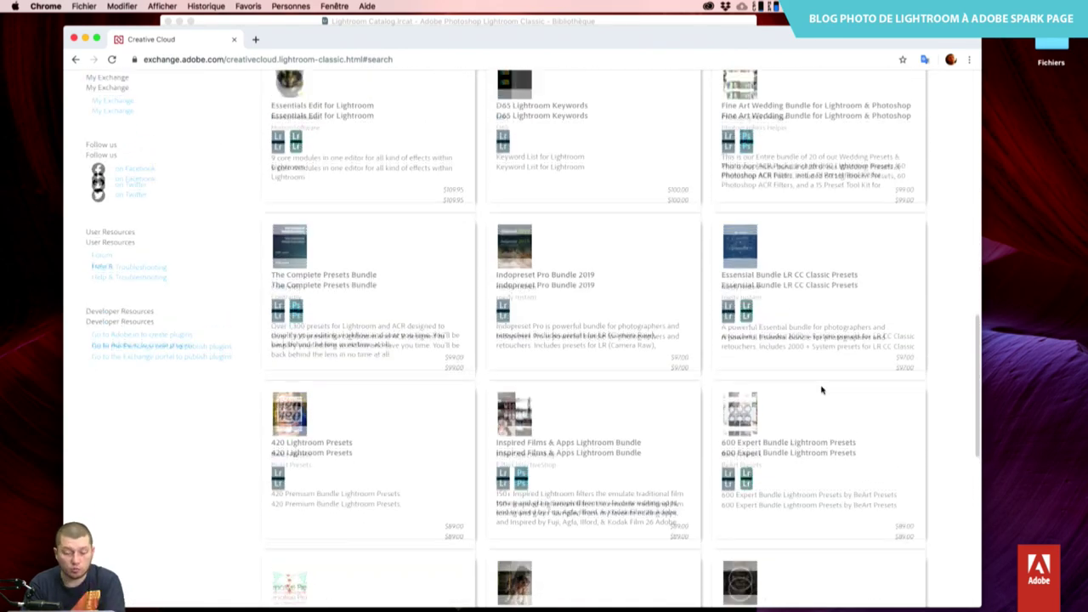
scroll(659, 385, up, 1)
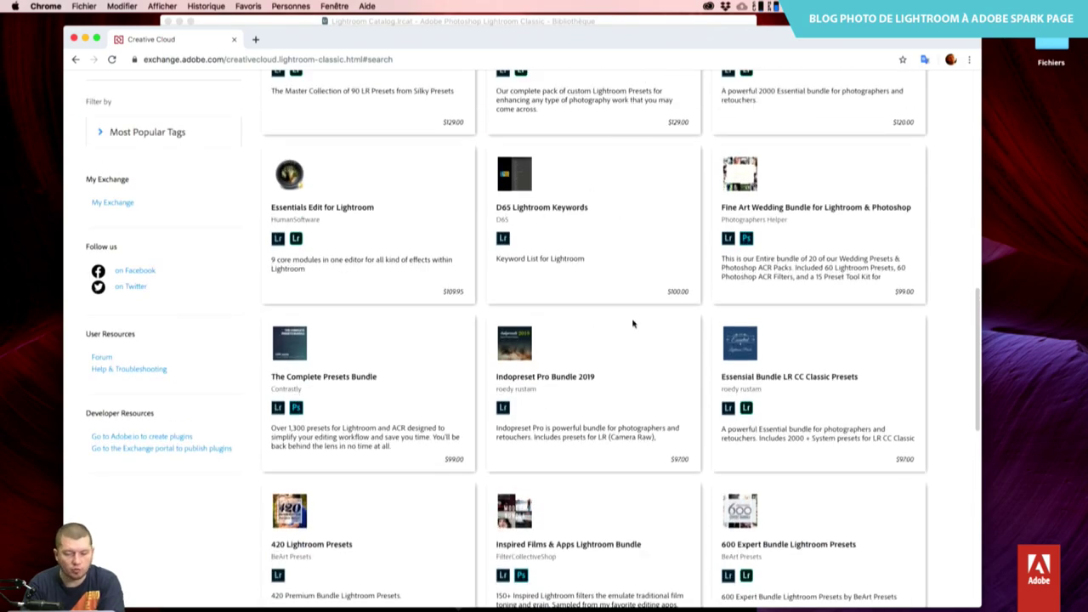
scroll(632, 323, down, 3)
scroll(633, 323, down, 1)
scroll(633, 323, down, 3)
scroll(633, 323, down, 1)
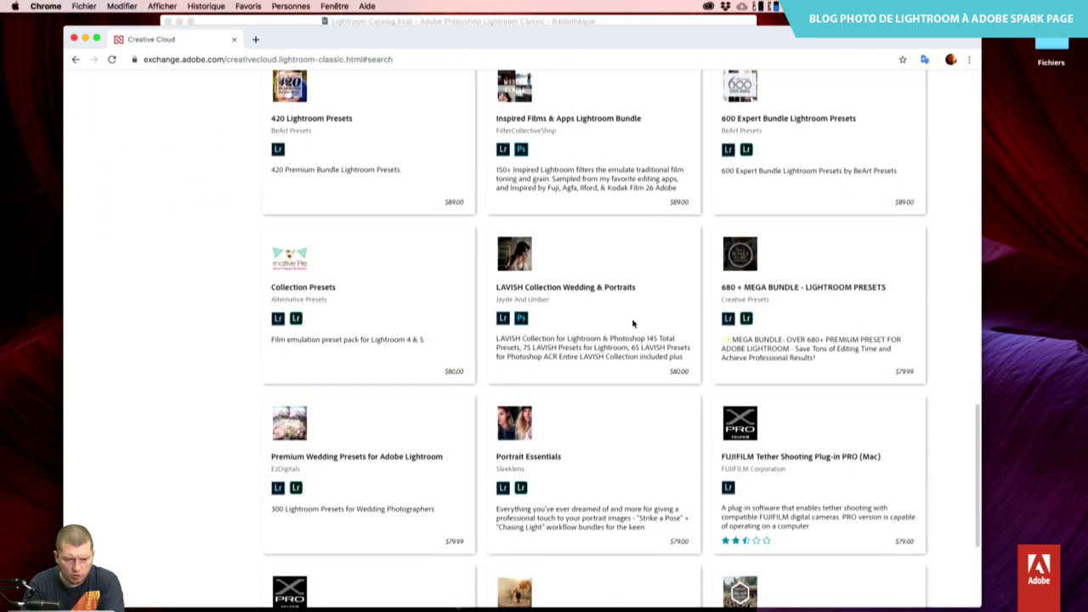
scroll(632, 324, down, 2)
scroll(633, 323, down, 1)
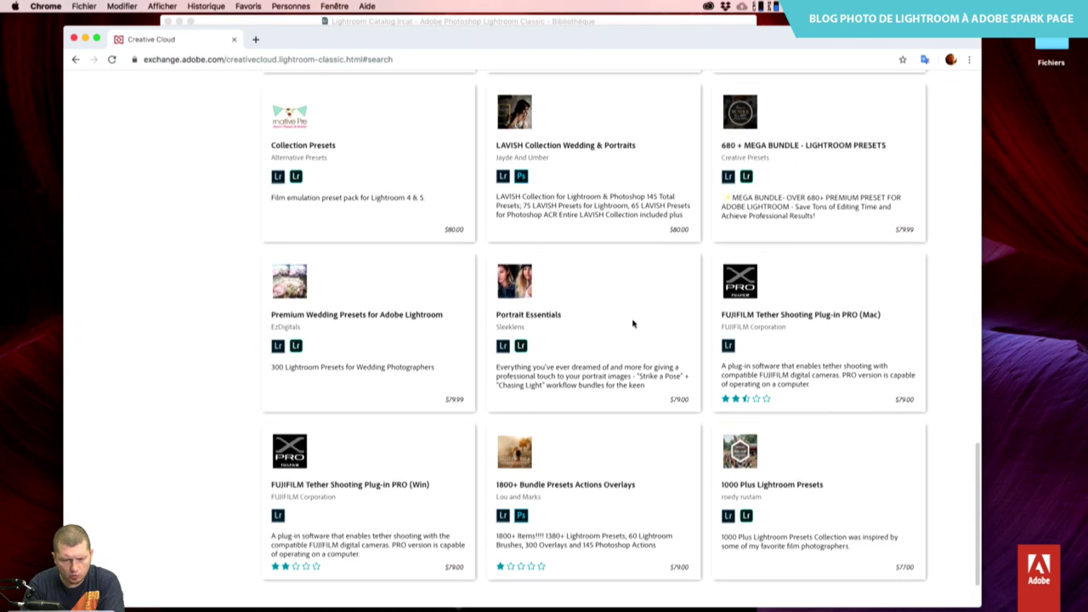
scroll(633, 323, down, 2)
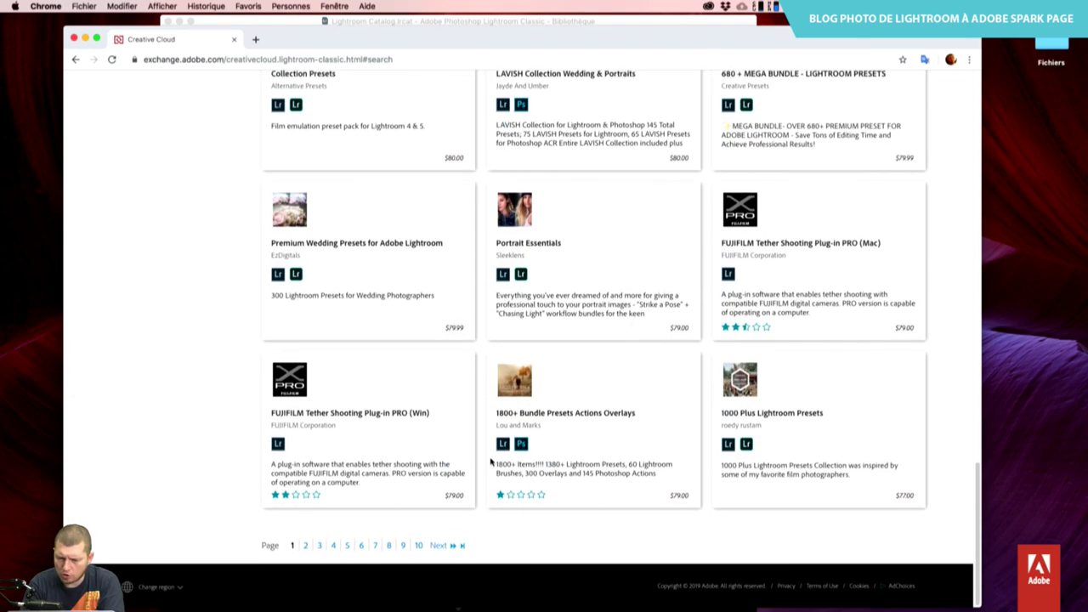
Page through the price-sorted results to items 49–72 of 570.
click(438, 546)
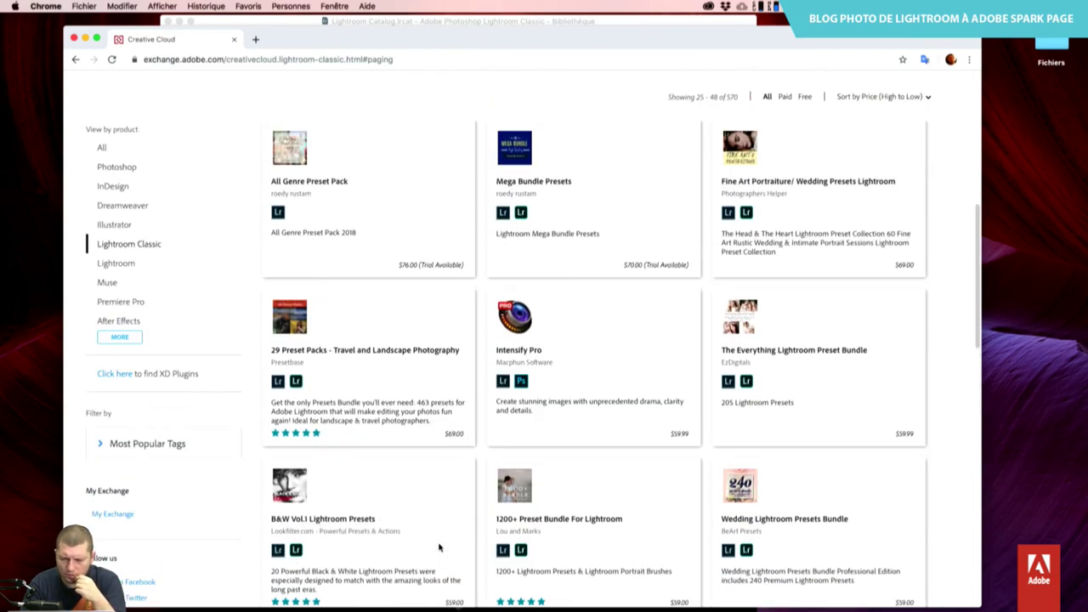
scroll(439, 547, down, 1)
scroll(438, 547, down, 1)
scroll(439, 546, down, 3)
scroll(439, 547, down, 2)
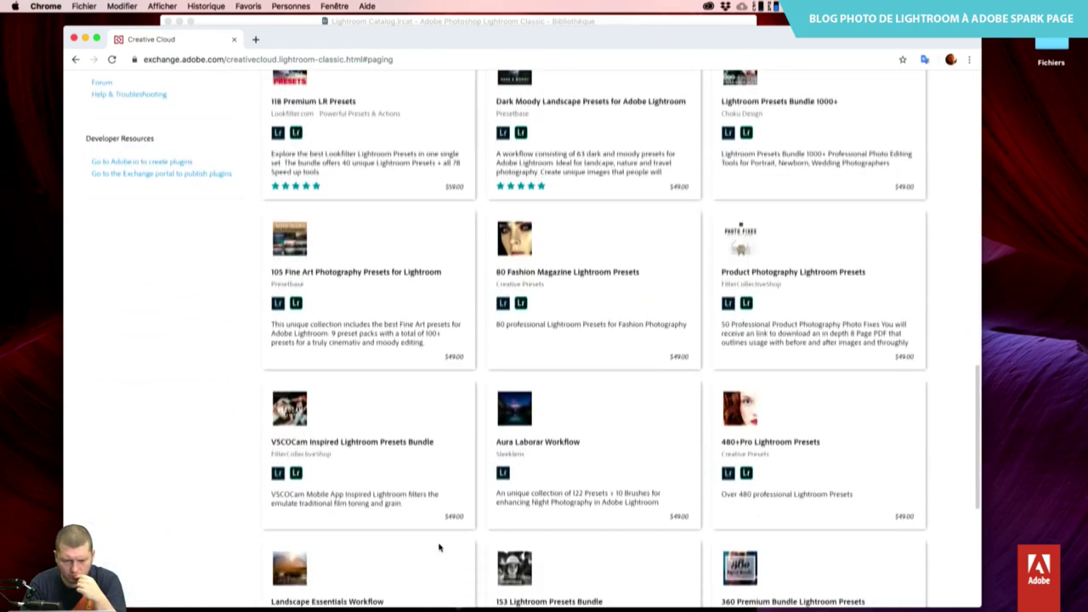
scroll(439, 547, down, 3)
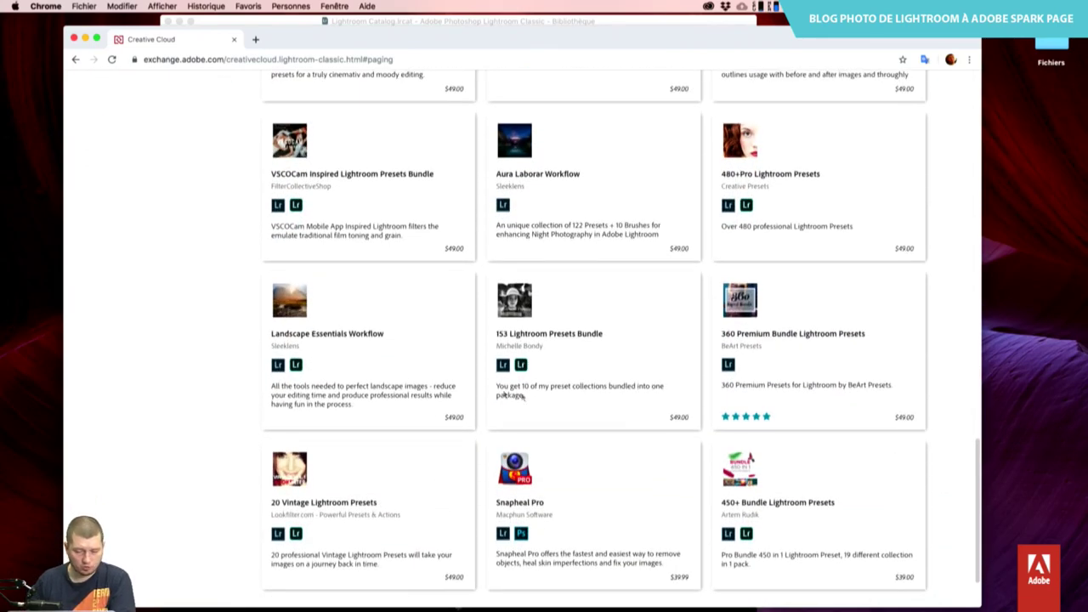
scroll(636, 512, down, 1)
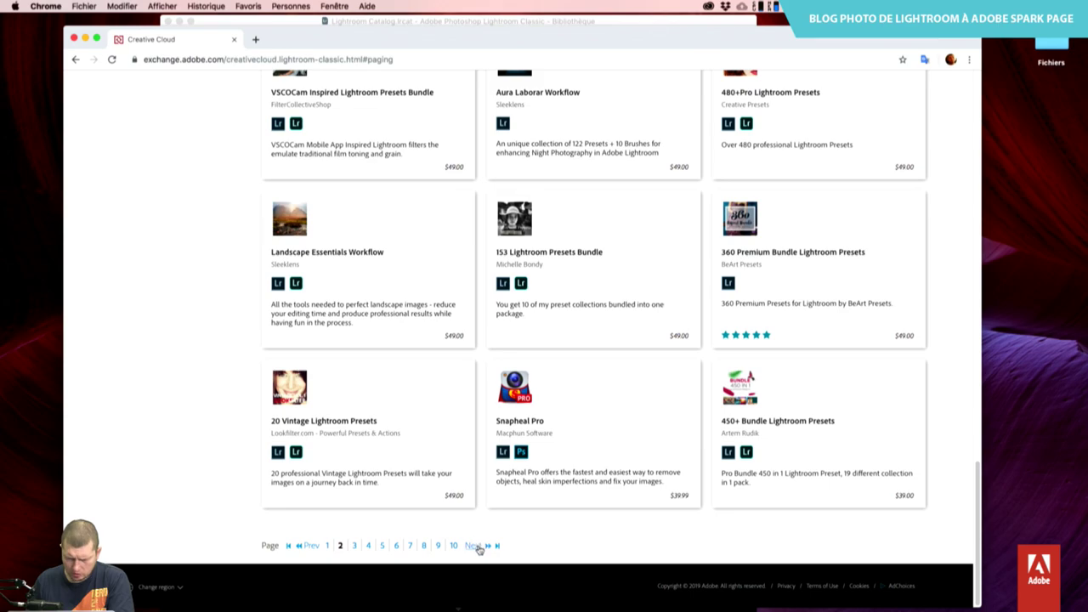
click(473, 547)
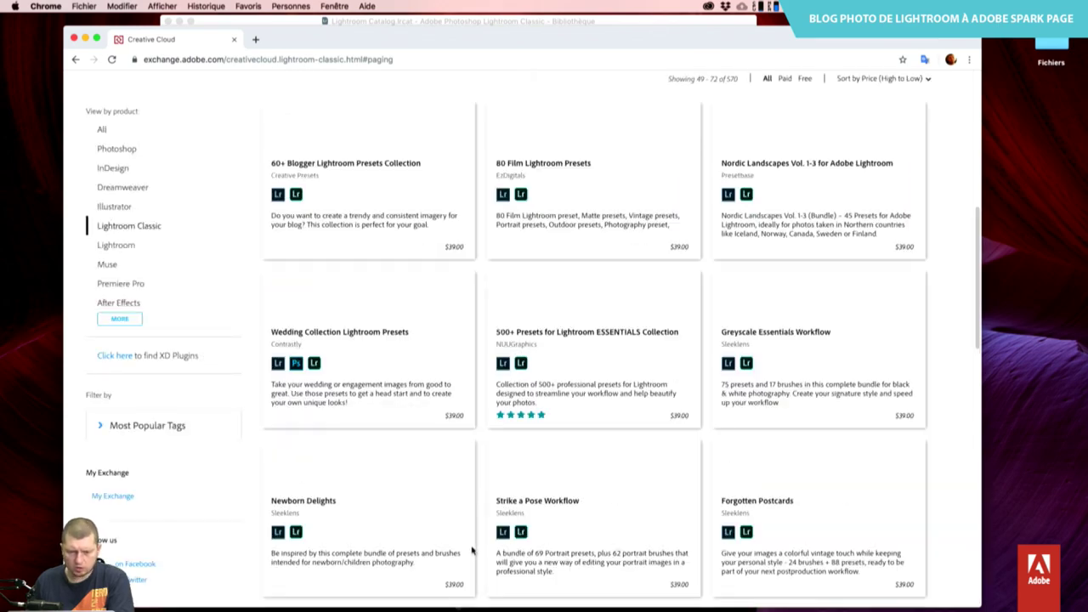
scroll(473, 561, down, 1)
scroll(474, 562, down, 1)
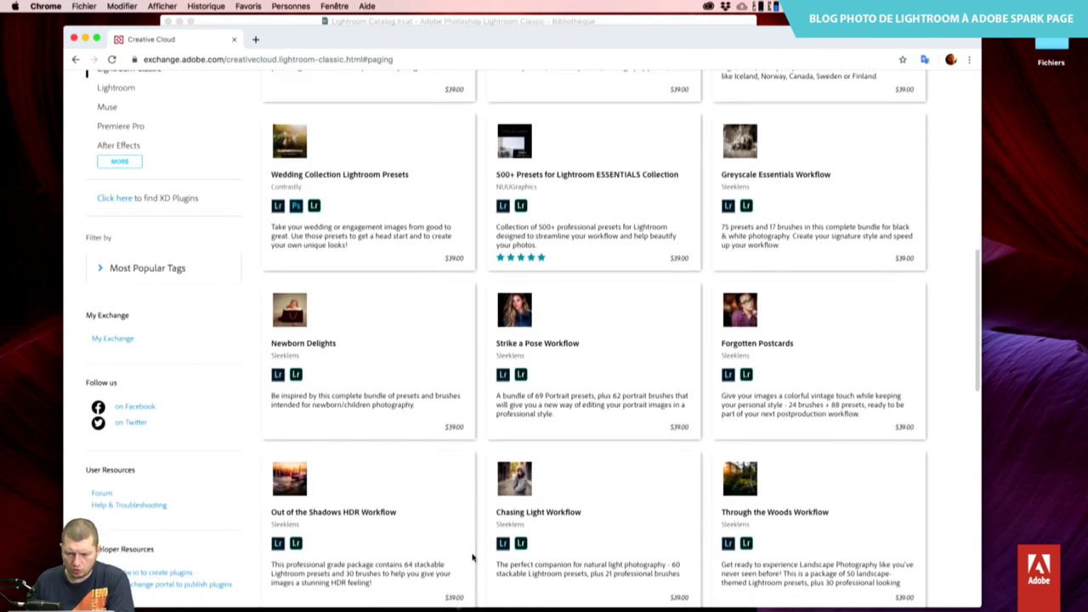
scroll(474, 560, down, 3)
scroll(473, 557, down, 1)
scroll(473, 557, down, 2)
scroll(472, 555, down, 2)
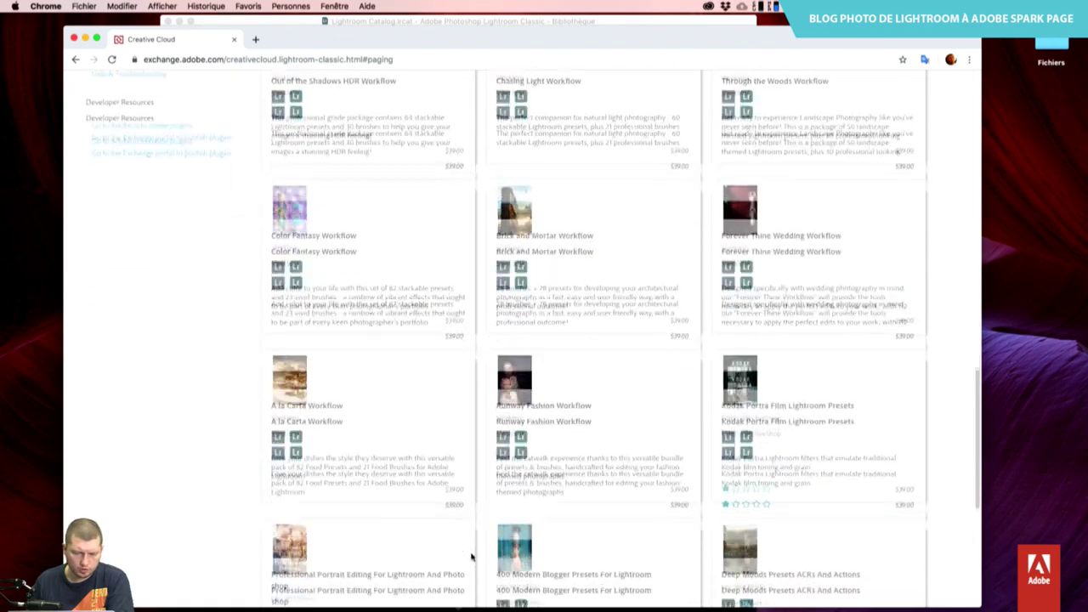
scroll(470, 553, down, 3)
scroll(469, 550, down, 1)
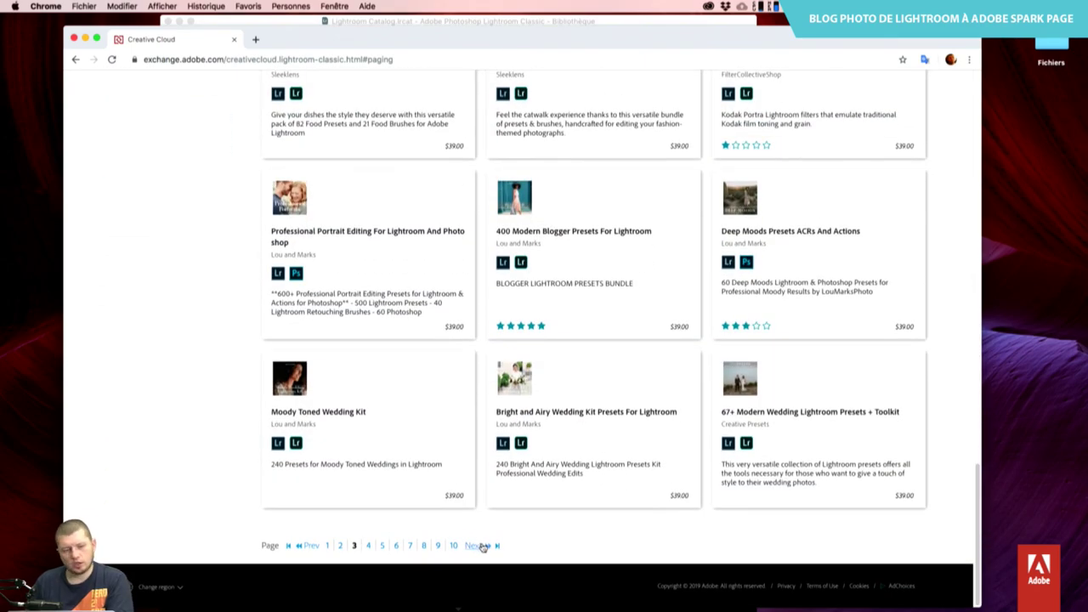
click(474, 546)
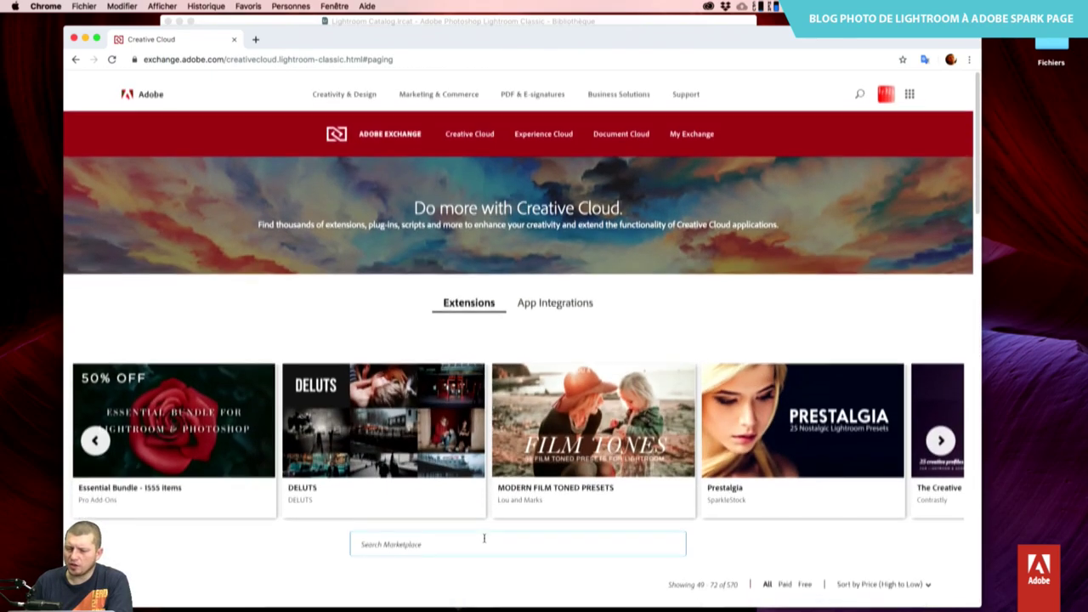
Advance the featured extensions carousel three times.
click(476, 537)
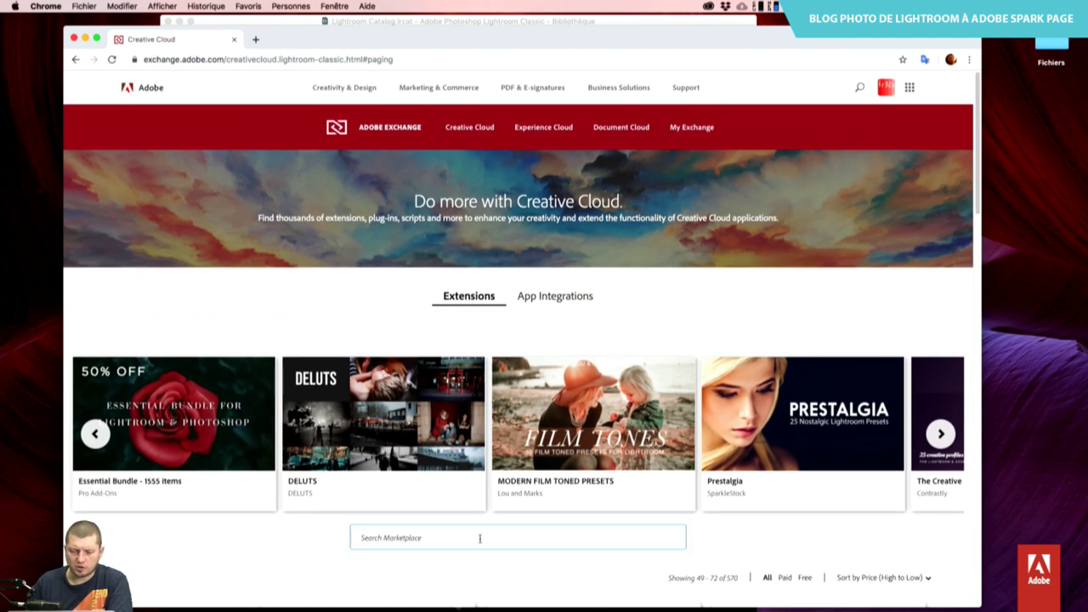
click(941, 436)
click(942, 436)
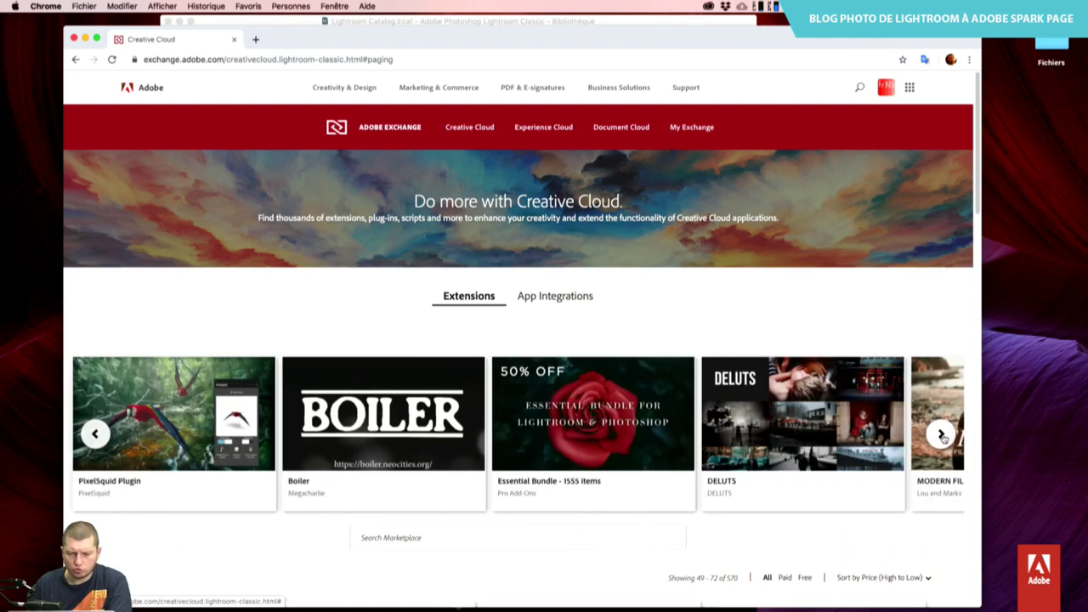
click(942, 434)
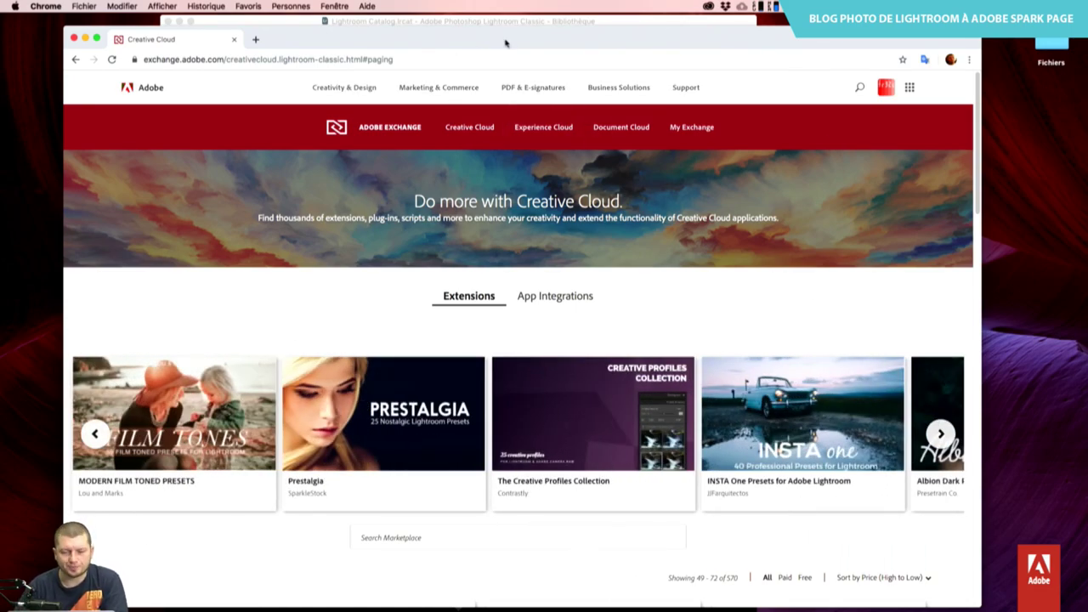
Hide Chrome to check Lightroom Classic and Finder, then return to the Exchange page.
key(super+h)
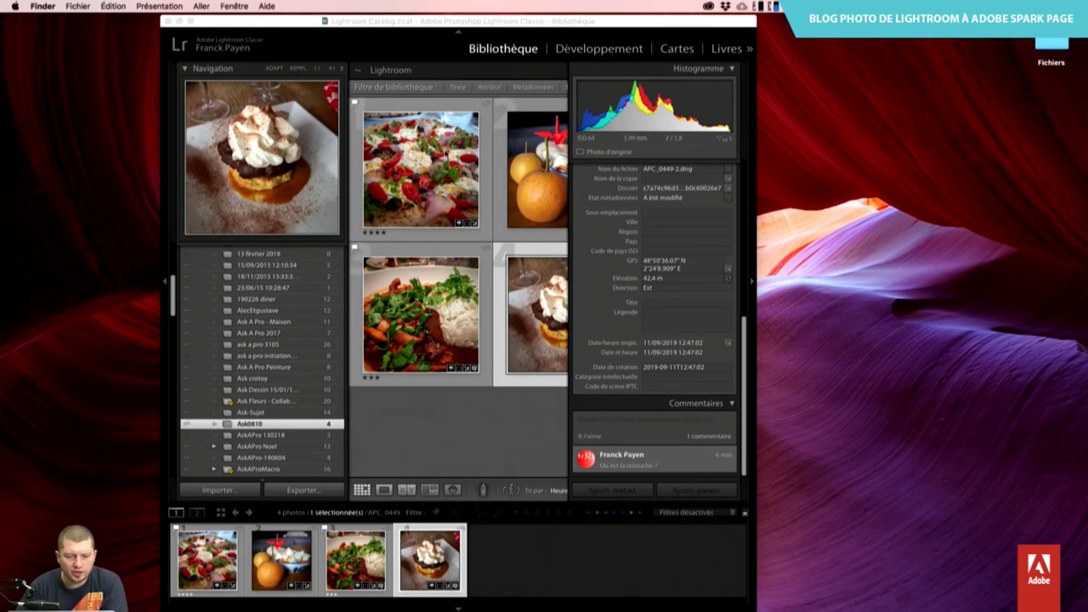
key(super+Tab)
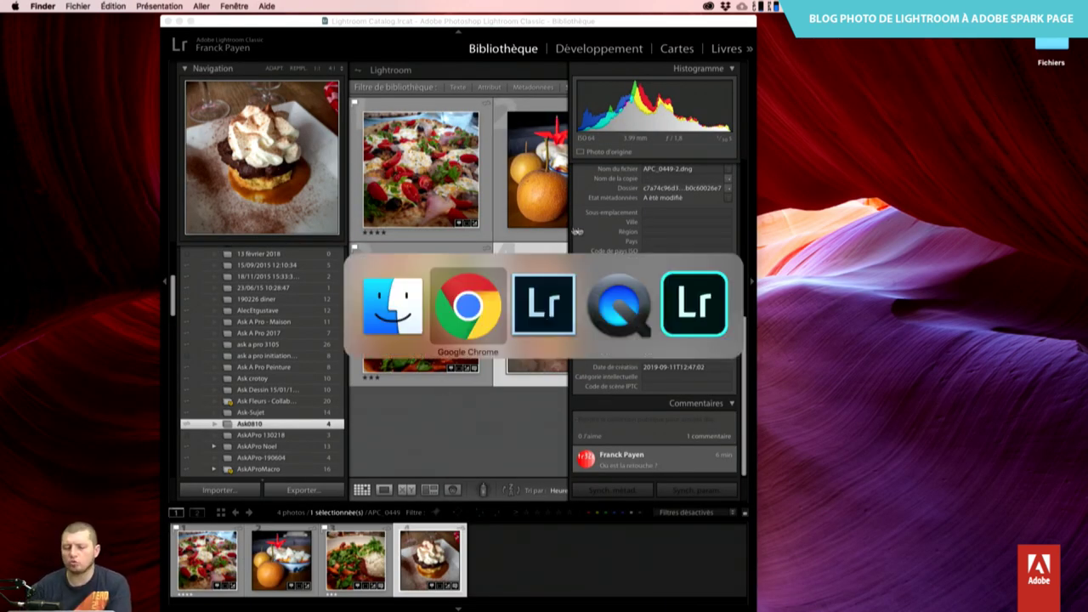
click(391, 323)
key(super+Tab)
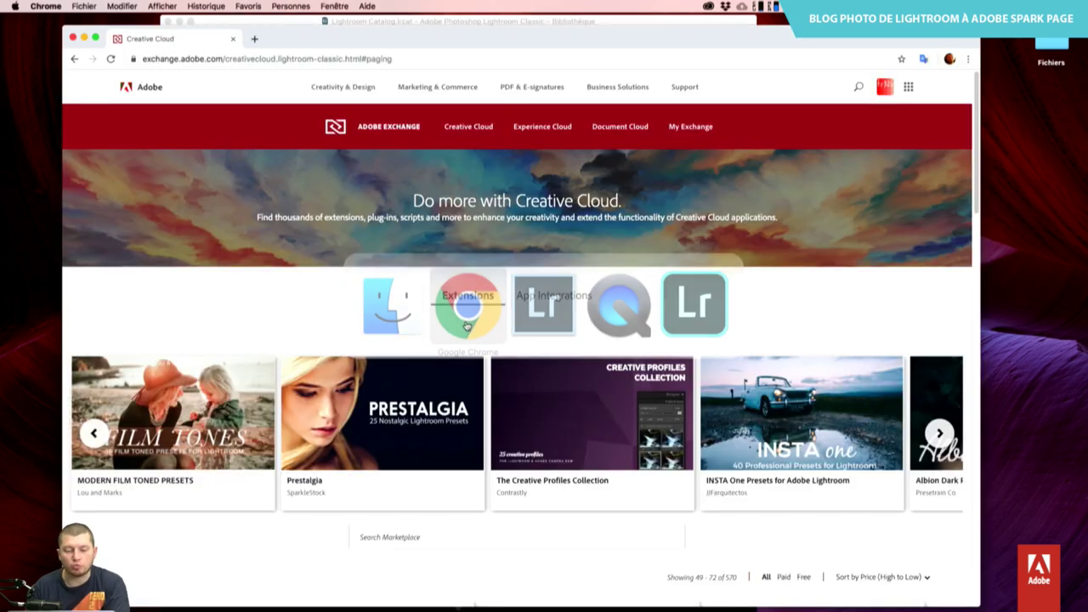
Load spark.adobe.com/ in a new browser tab.
key(super+t)
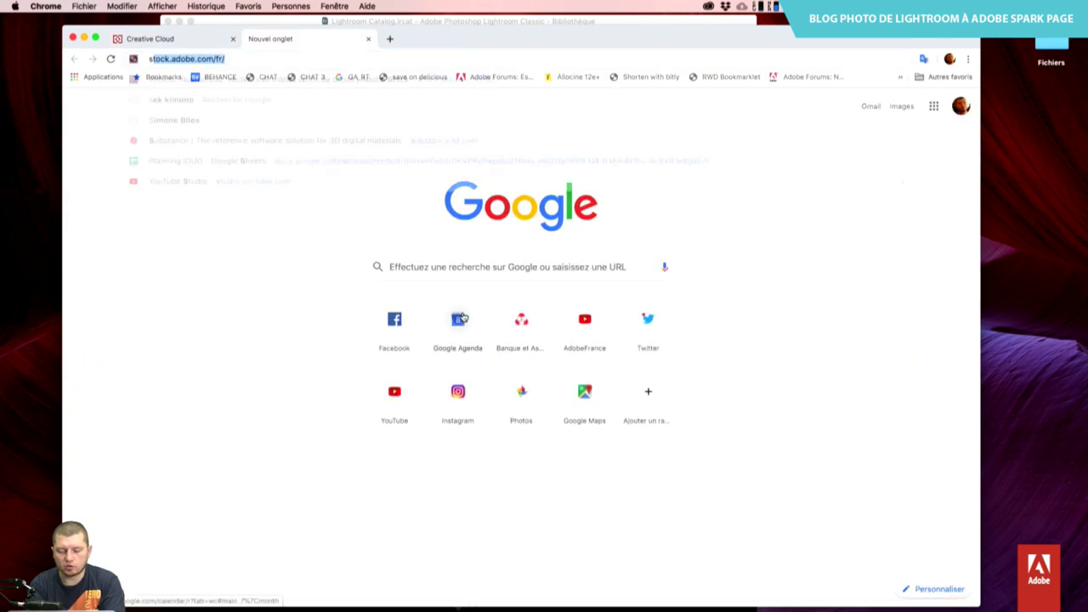
text(spark)
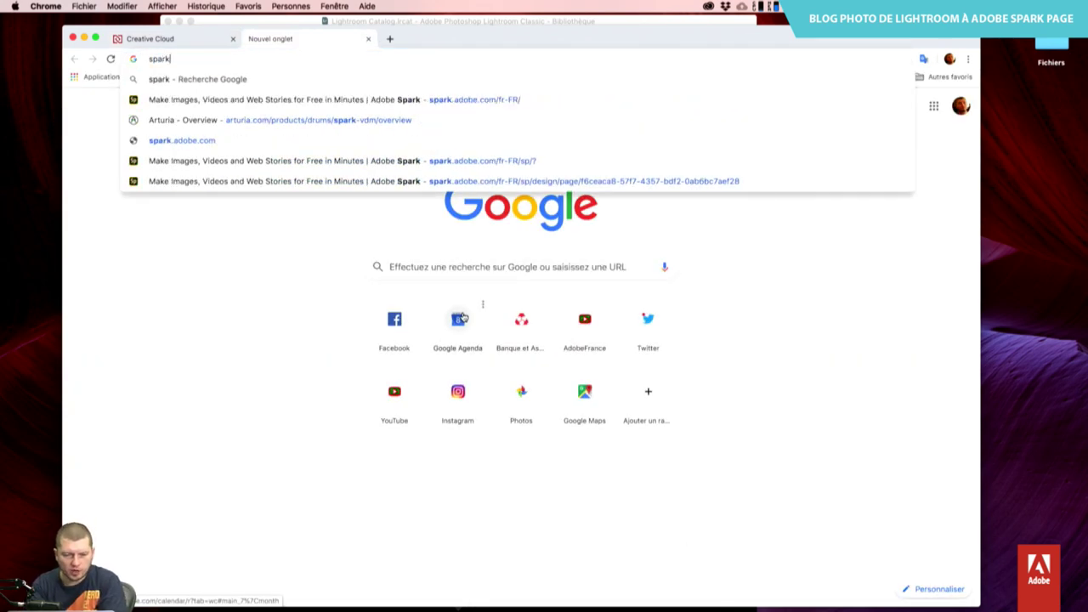
text(.adobe.)
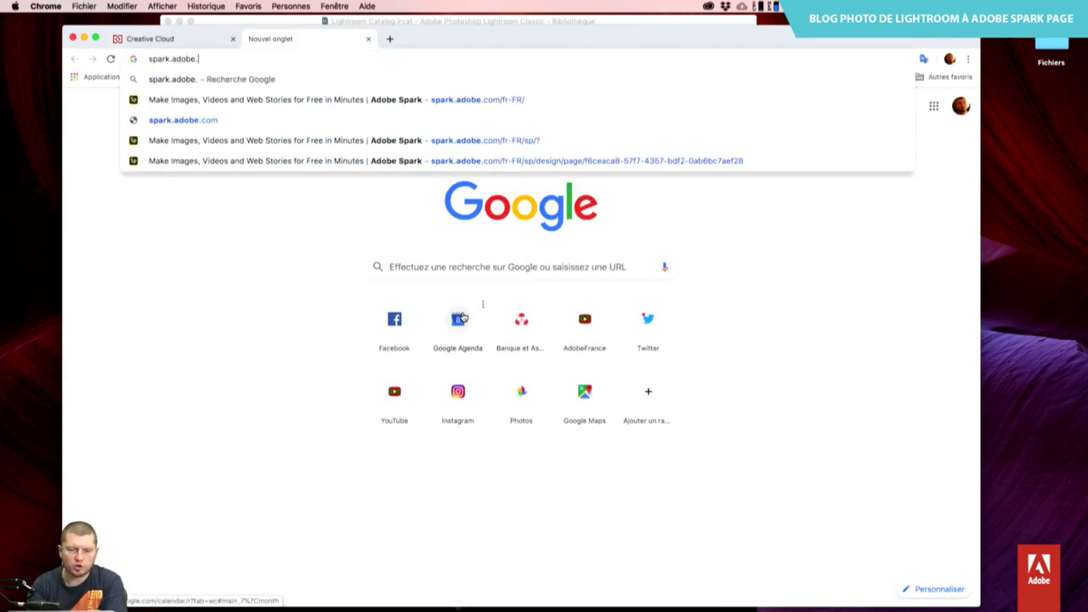
text(com/)
key(Return)
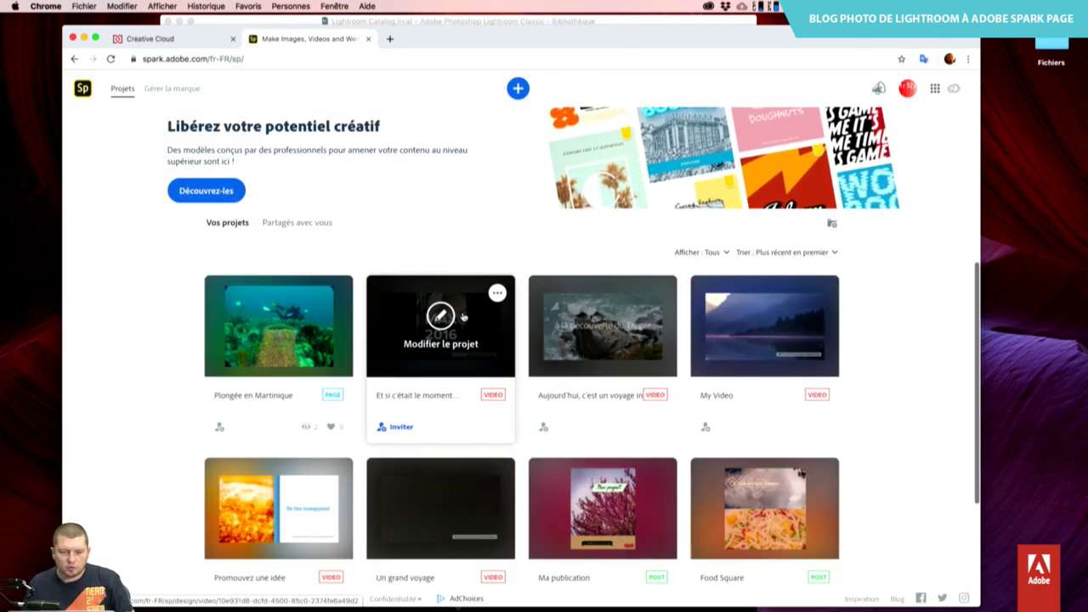
Switch from Chrome to the mirrored iPad window showing Spark Page's Inspiration feed.
key(super+Tab)
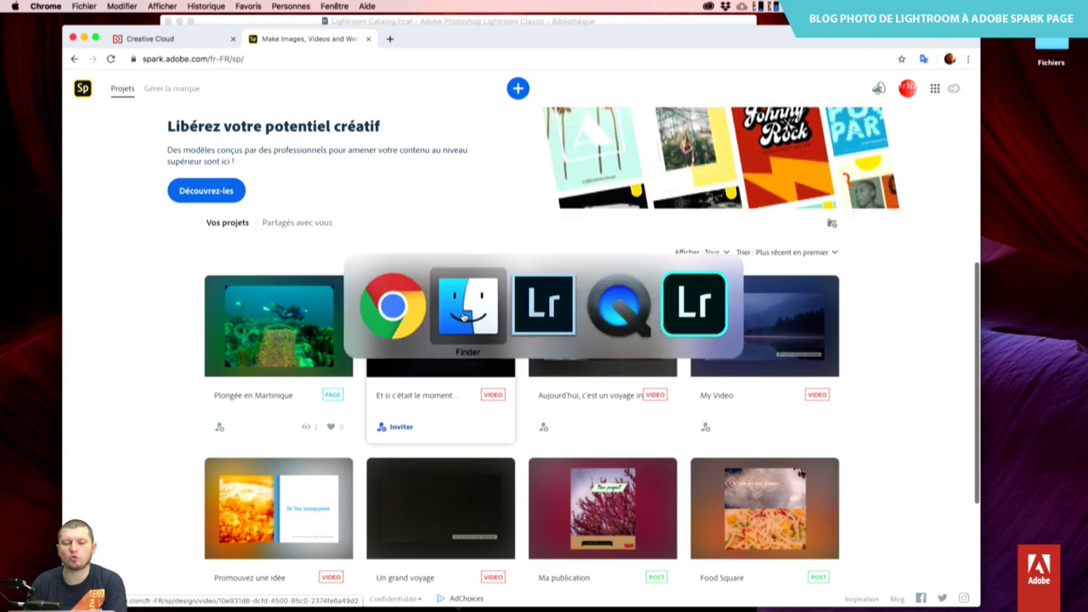
key(super+Tab)
key(super+Tab)
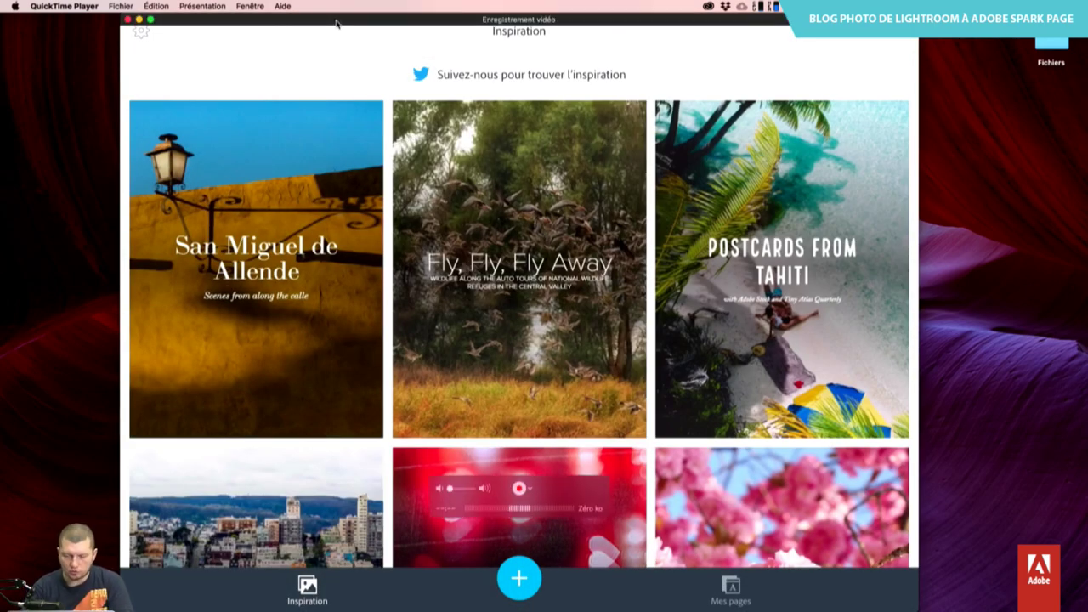
Reposition the iPad mirror, preview an Inspiration story, then return to Chrome's Spark projects.
drag(336, 24, 481, 24)
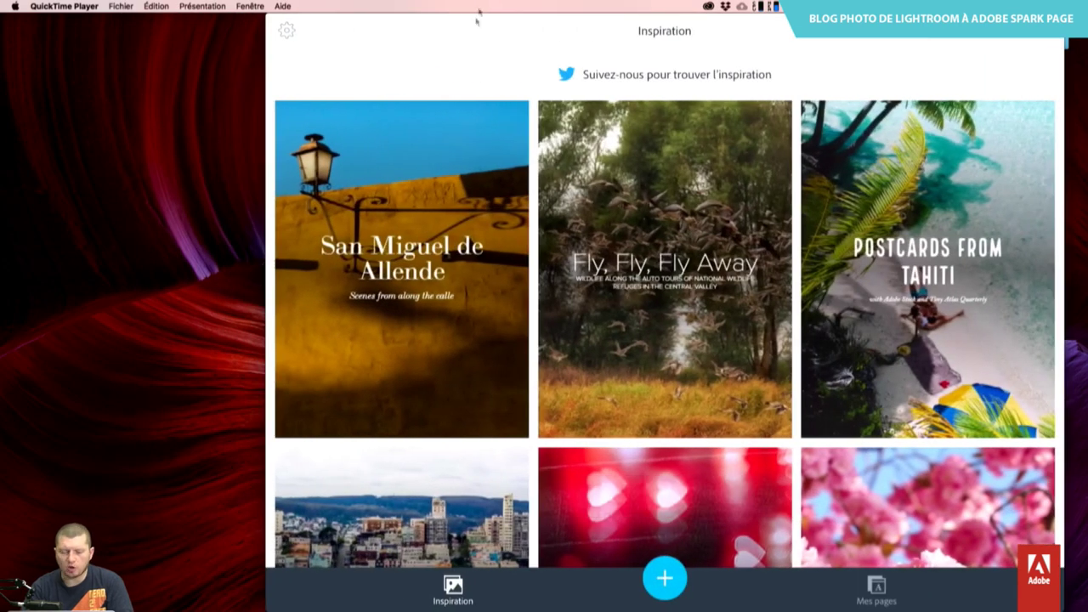
click(757, 385)
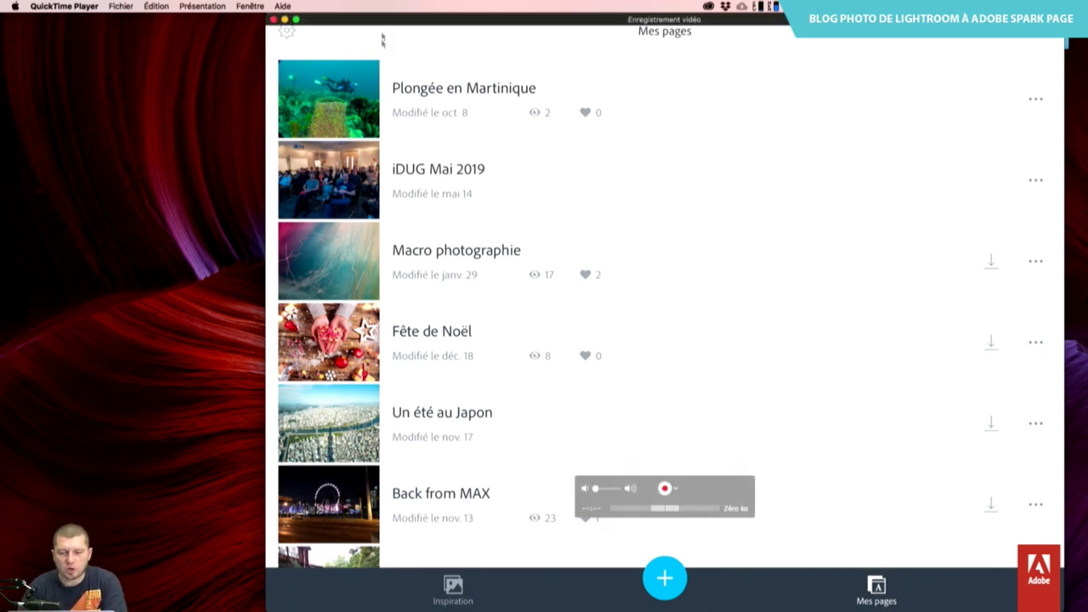
drag(377, 20, 396, 3)
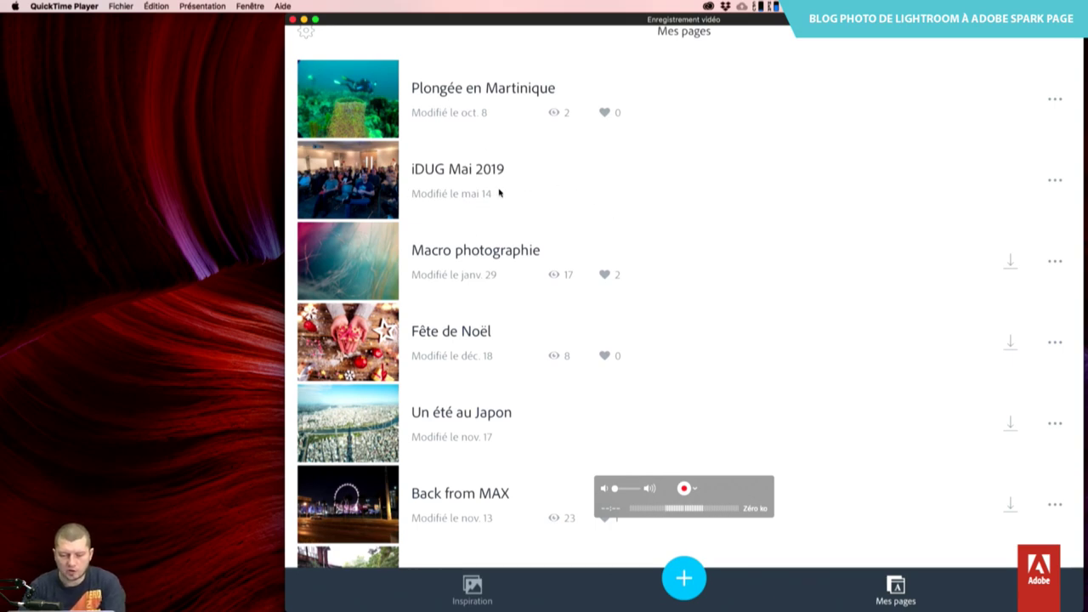
key(super+Tab)
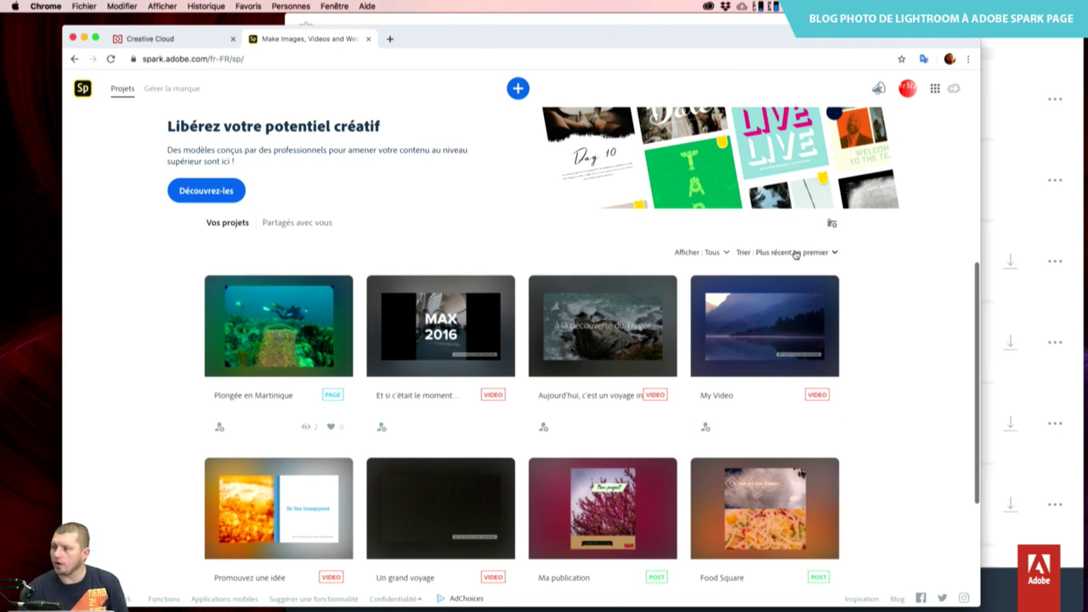
Narrow the Chrome window and place the iPad mirror beside it.
drag(670, 32, 633, 15)
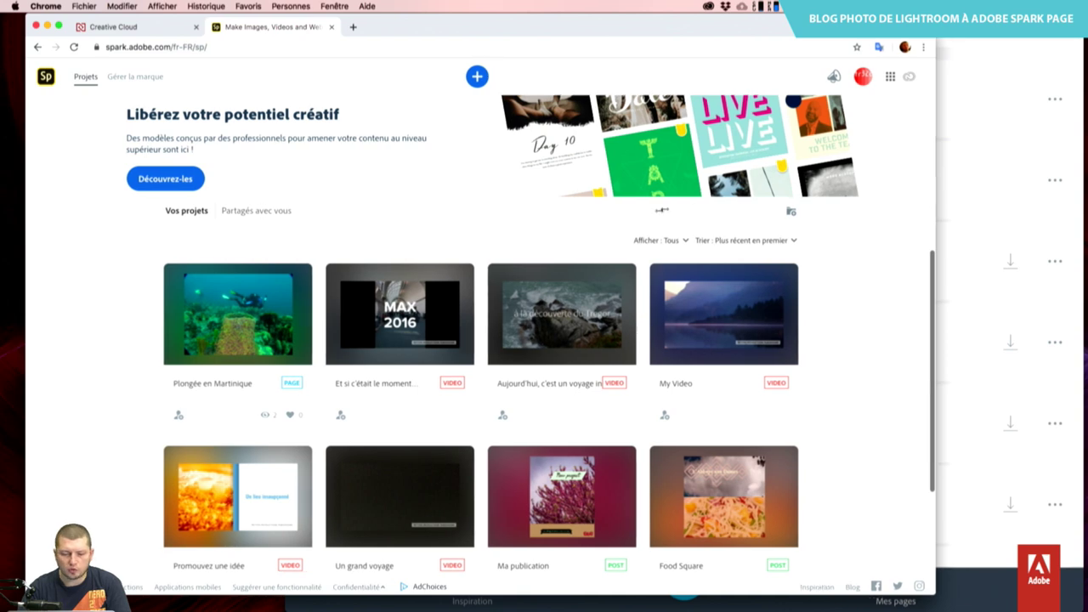
drag(945, 204, 653, 209)
click(782, 262)
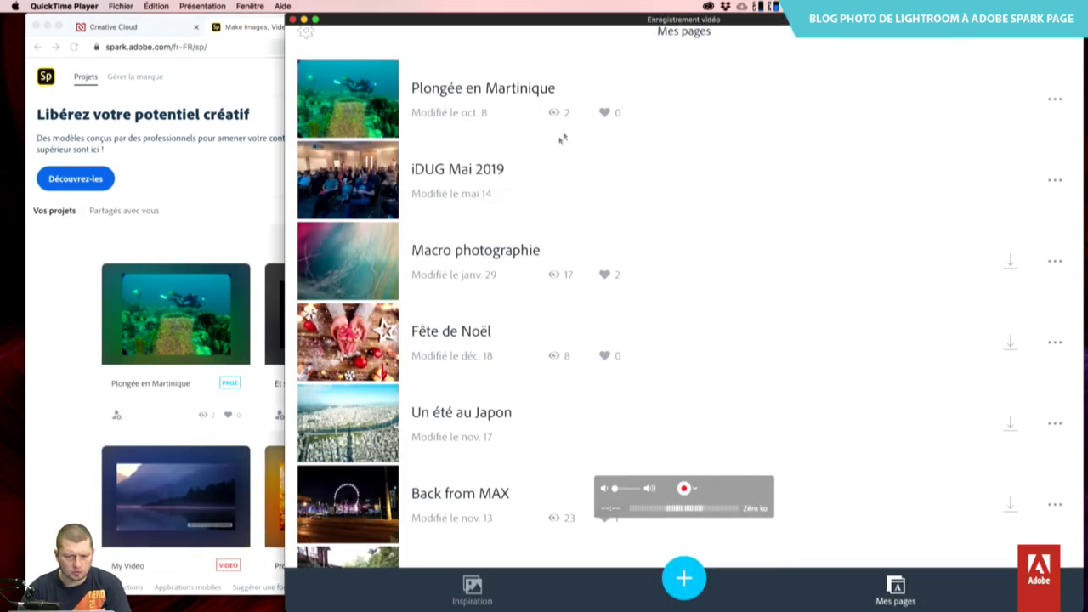
drag(576, 29, 781, 22)
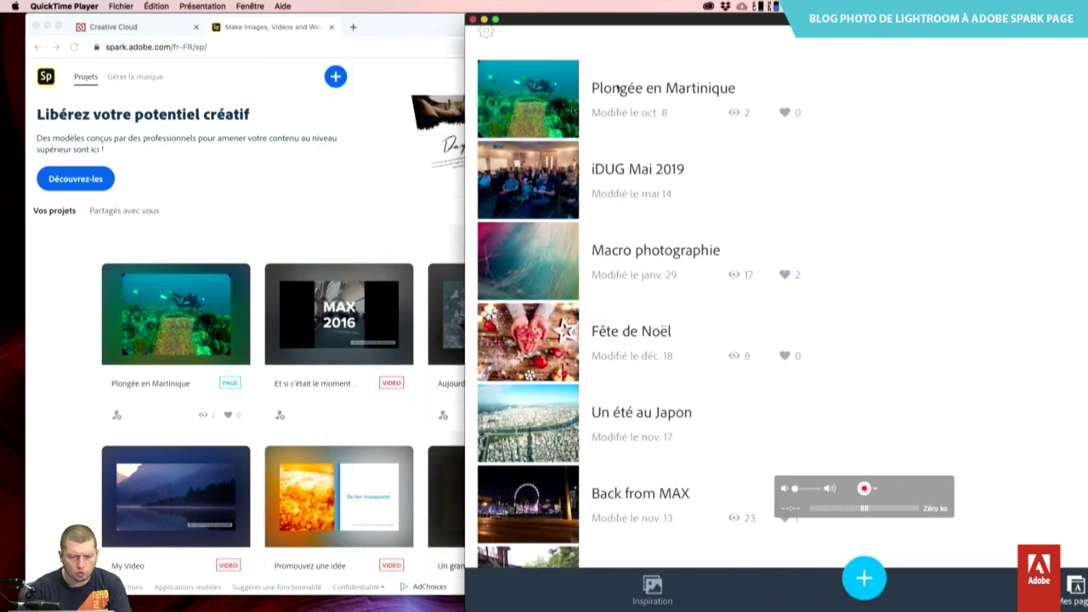
click(389, 249)
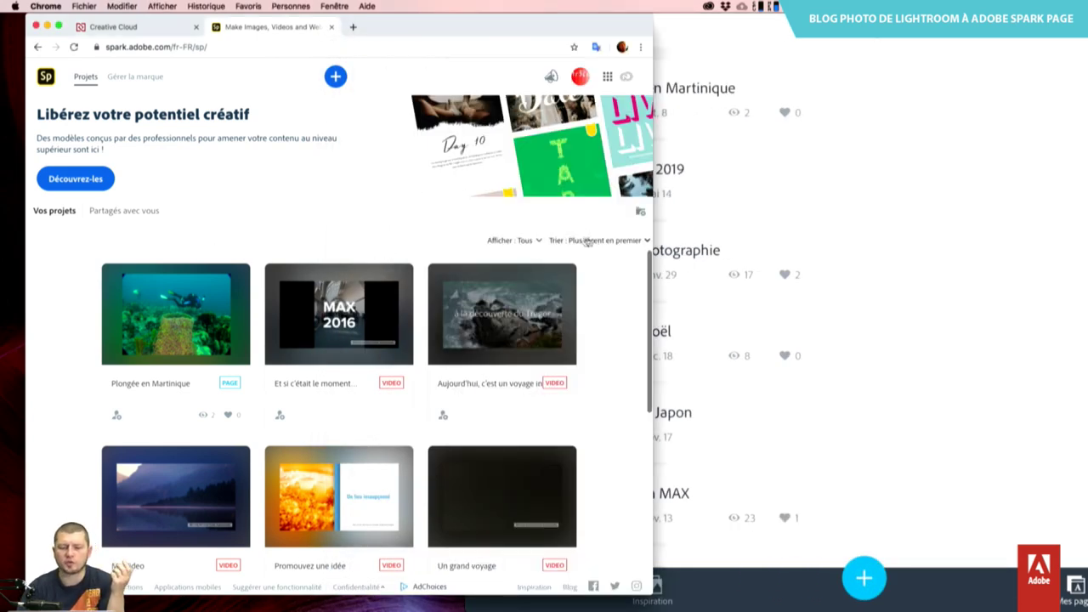
Filter the Spark projects to Page only and scroll through the grid.
click(523, 239)
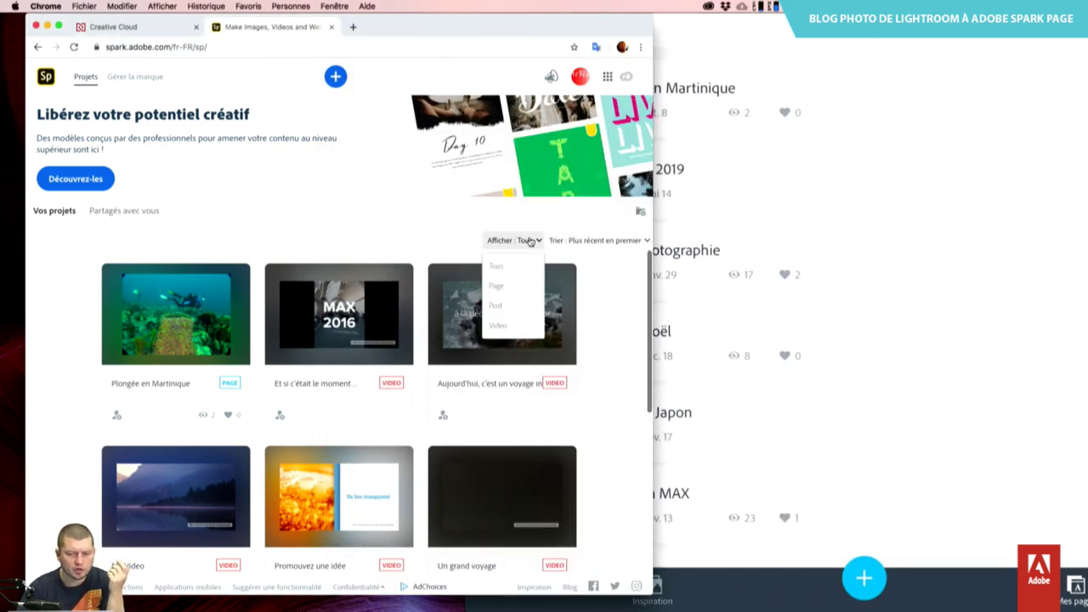
click(516, 287)
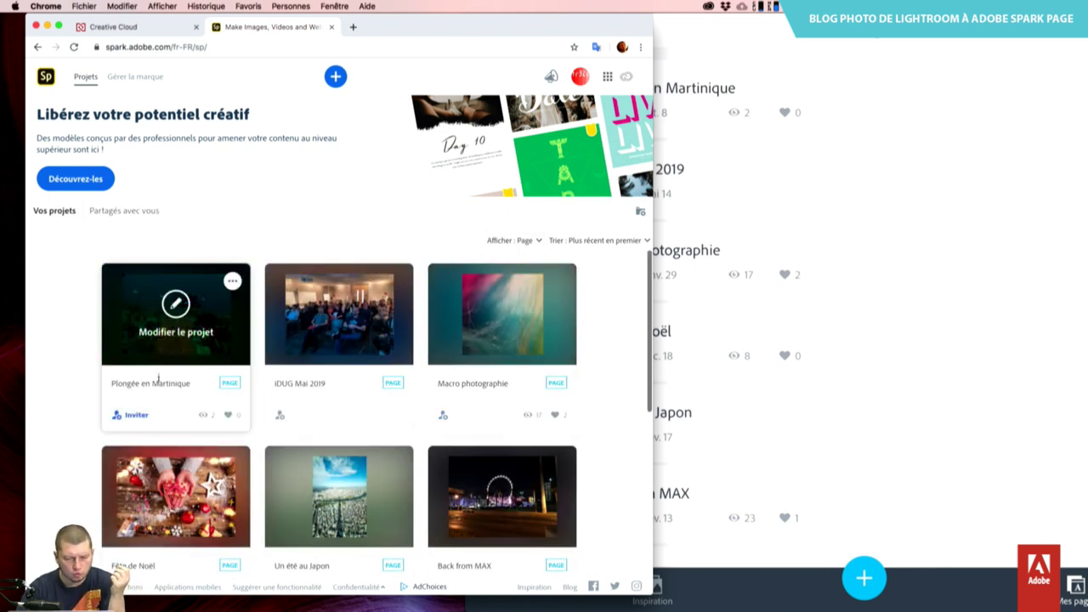
scroll(542, 417, down, 5)
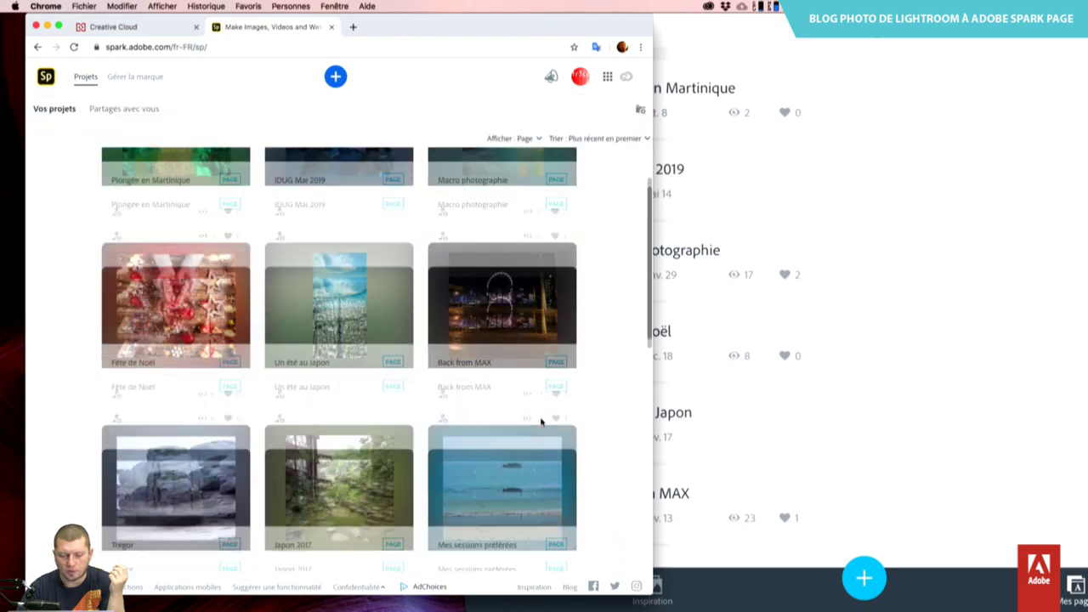
scroll(443, 349, down, 4)
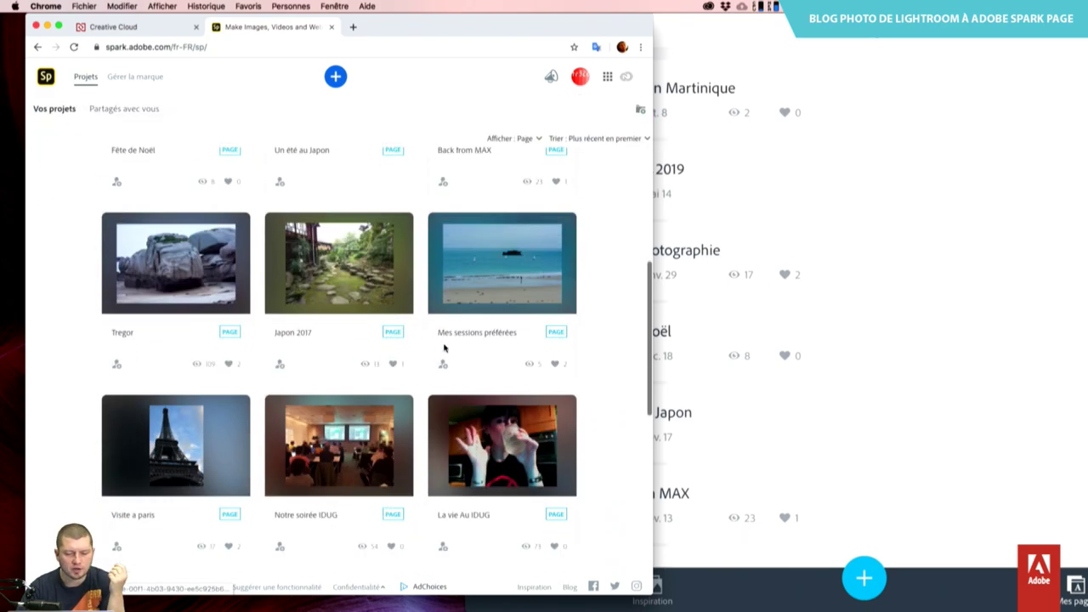
scroll(444, 349, down, 4)
scroll(443, 347, down, 3)
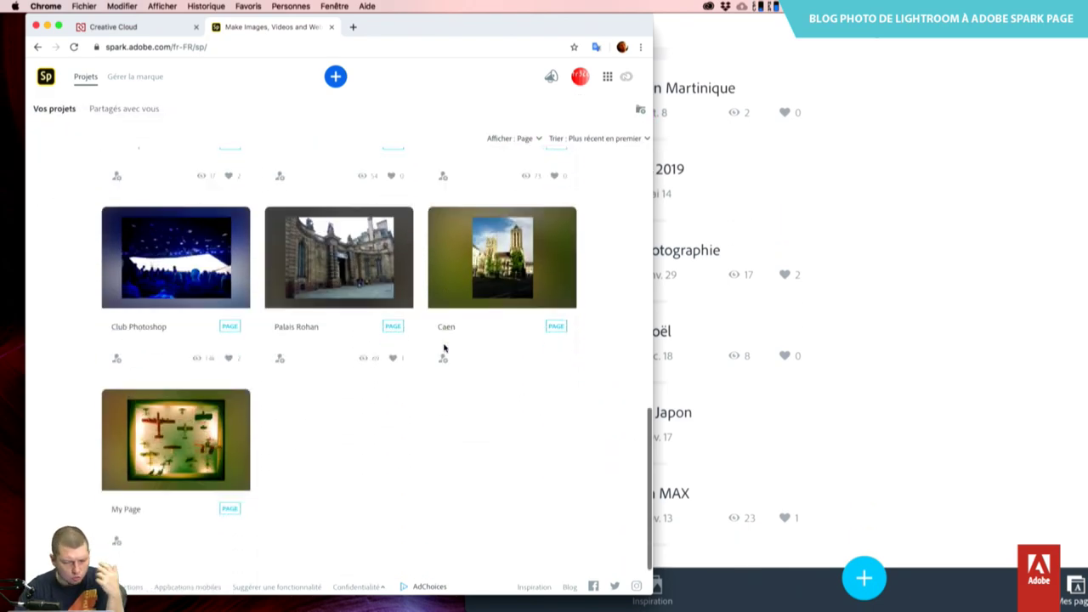
scroll(444, 346, up, 2)
scroll(444, 347, up, 6)
scroll(444, 347, up, 4)
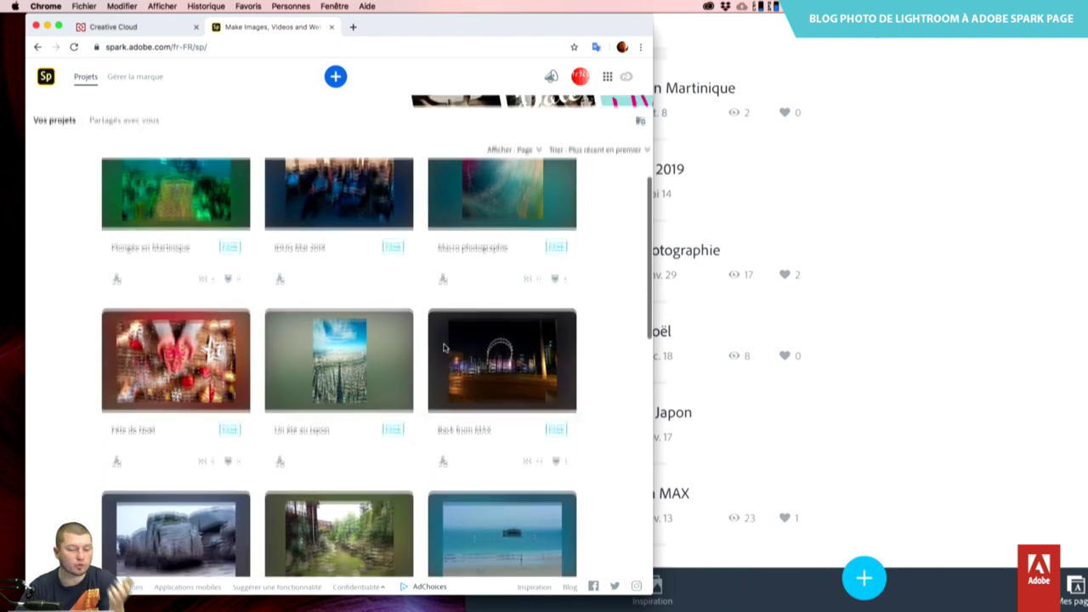
scroll(444, 347, up, 3)
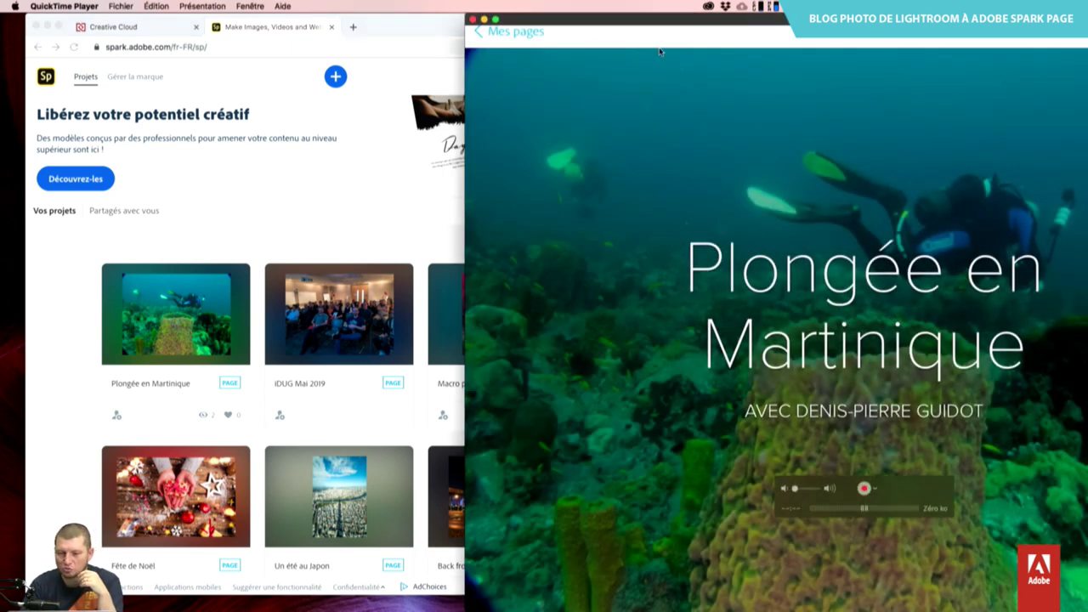
Slide the iPad window left and scroll through the Plongée en Martinique page.
mouse_move(679, 24)
mouse_down()
mouse_move(539, 24)
mouse_move(500, 7)
mouse_up()
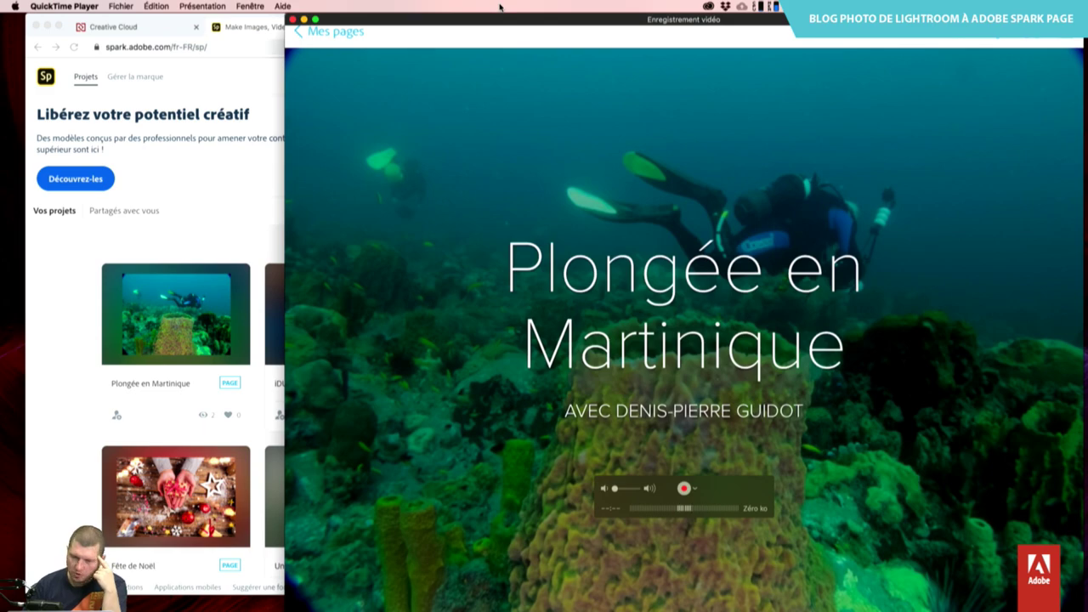
scroll(685, 332, down, 5)
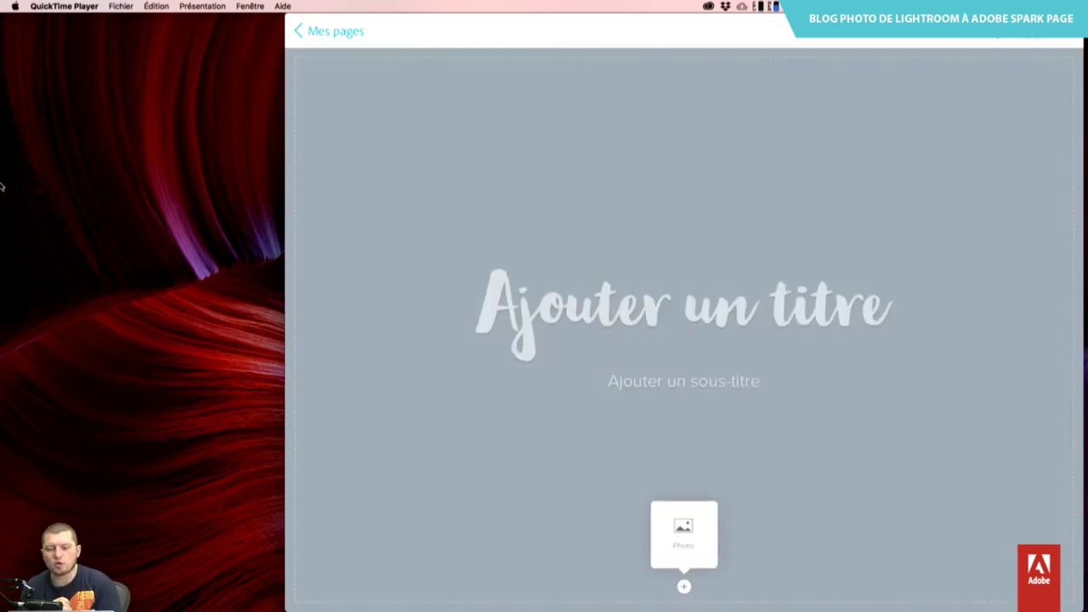
Title the new page 'Ask a pro' with the subtitle 'De Lightroom à Spark Page'.
click(684, 306)
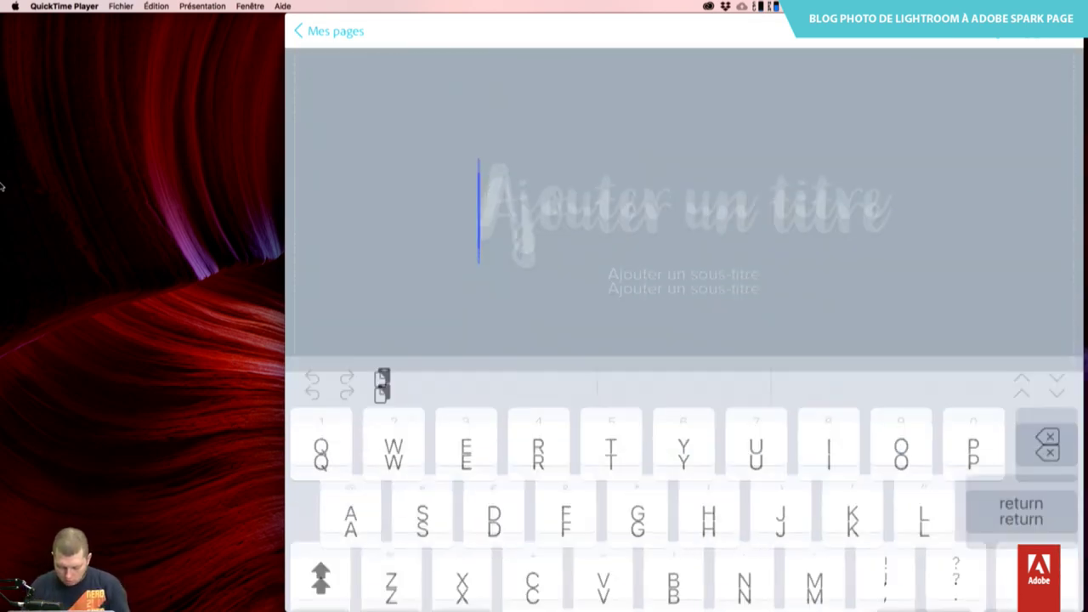
text(Ask a )
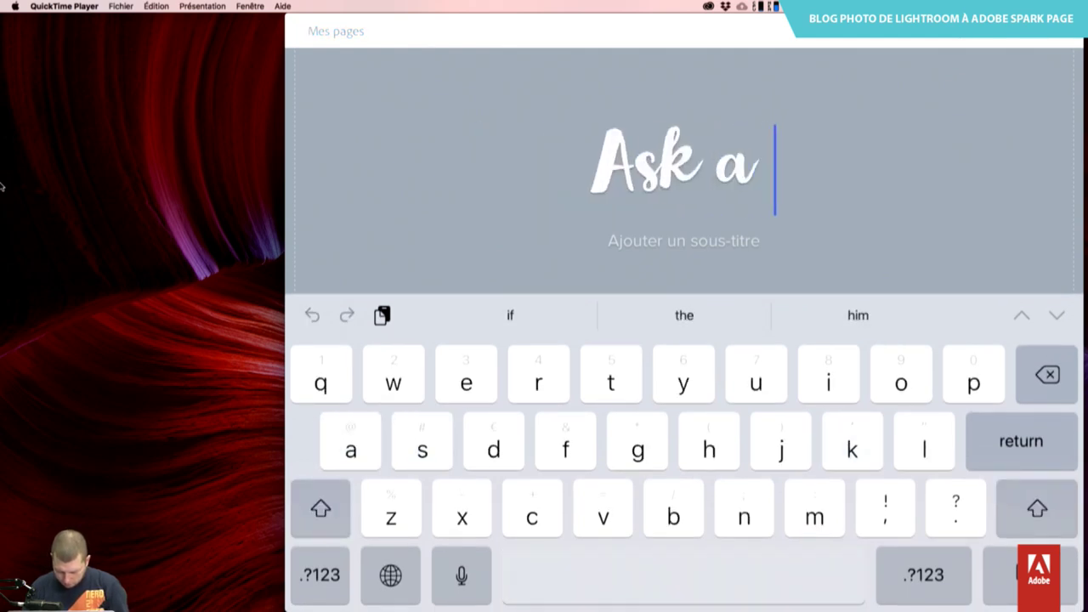
text(pro)
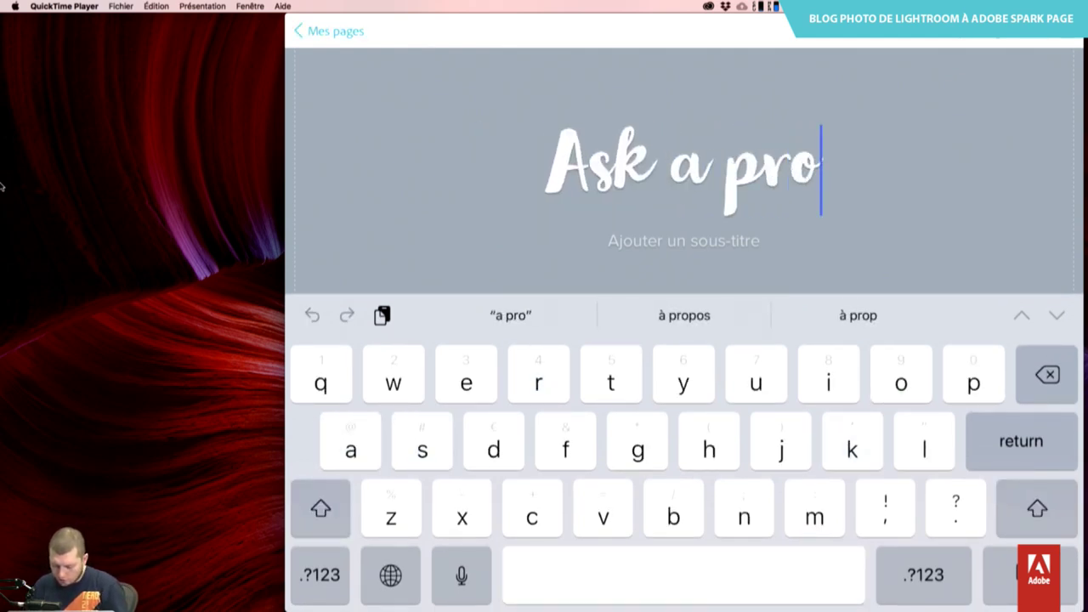
key(Return)
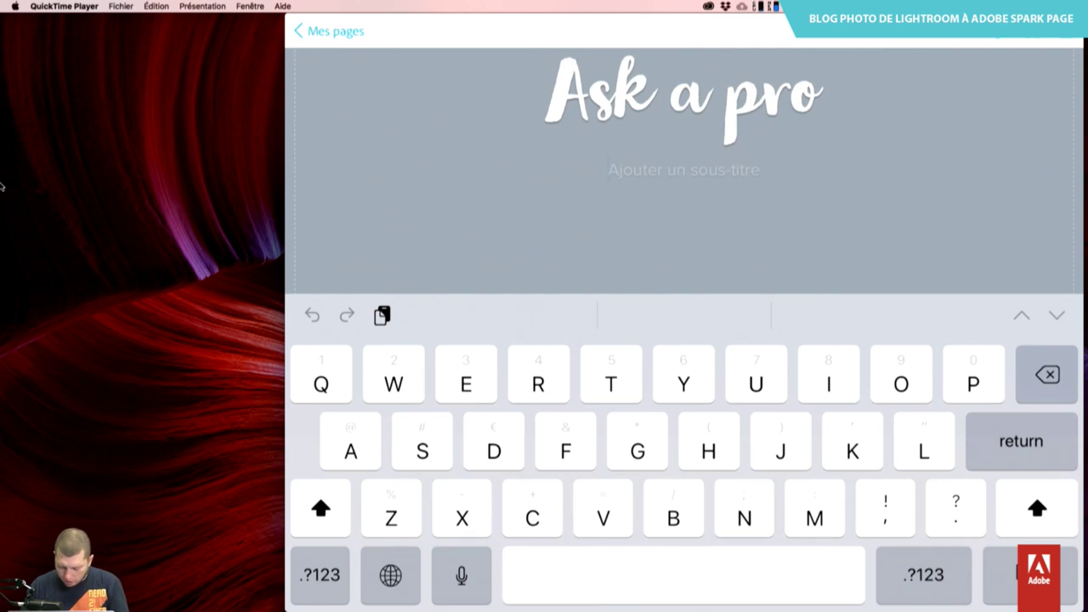
text(De Li)
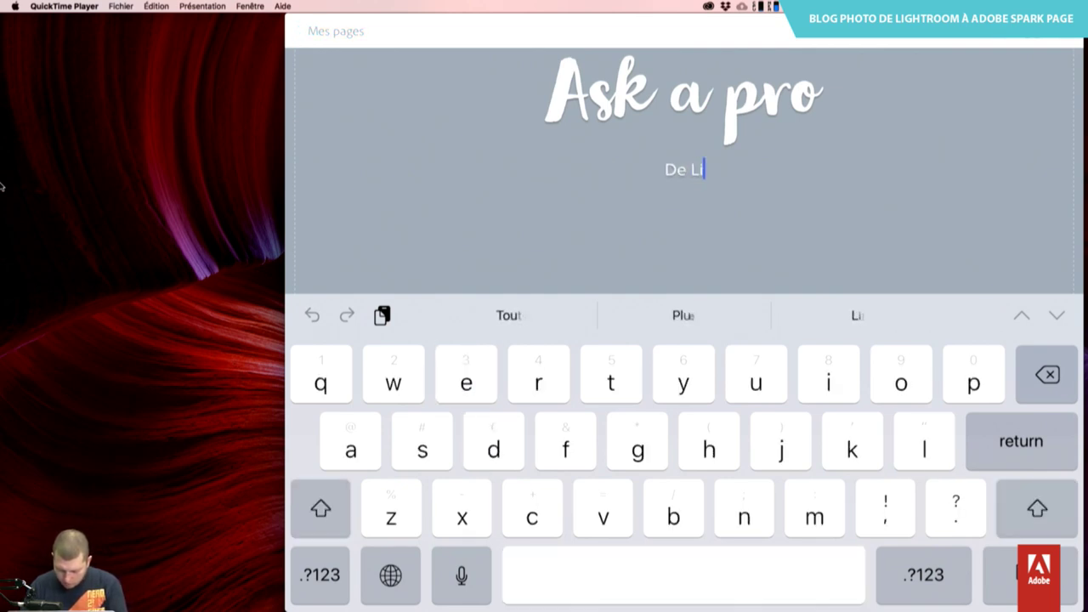
text(ghtroom )
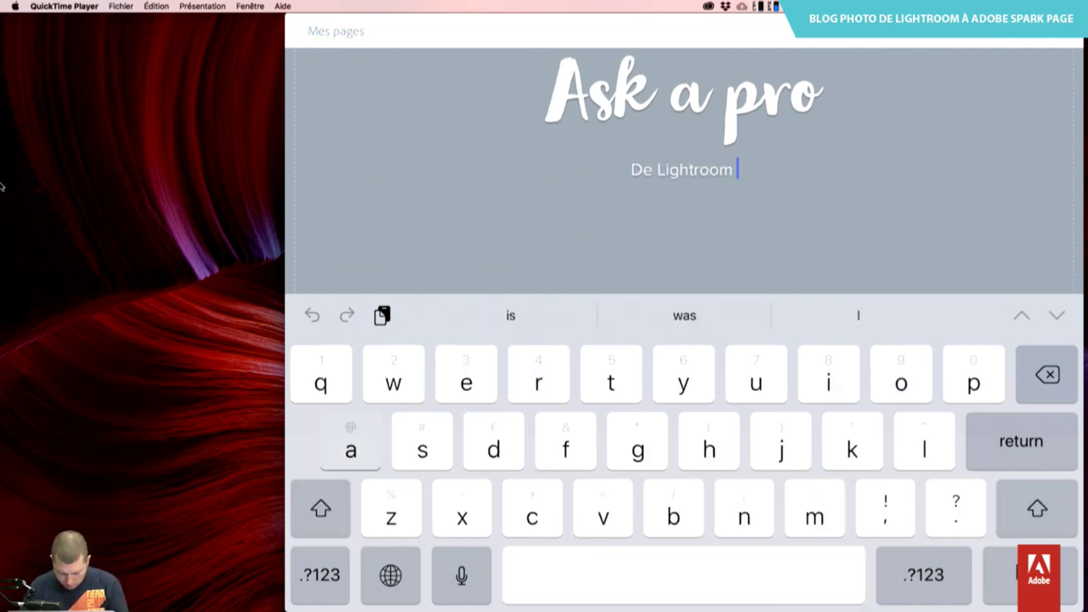
text(a Spark)
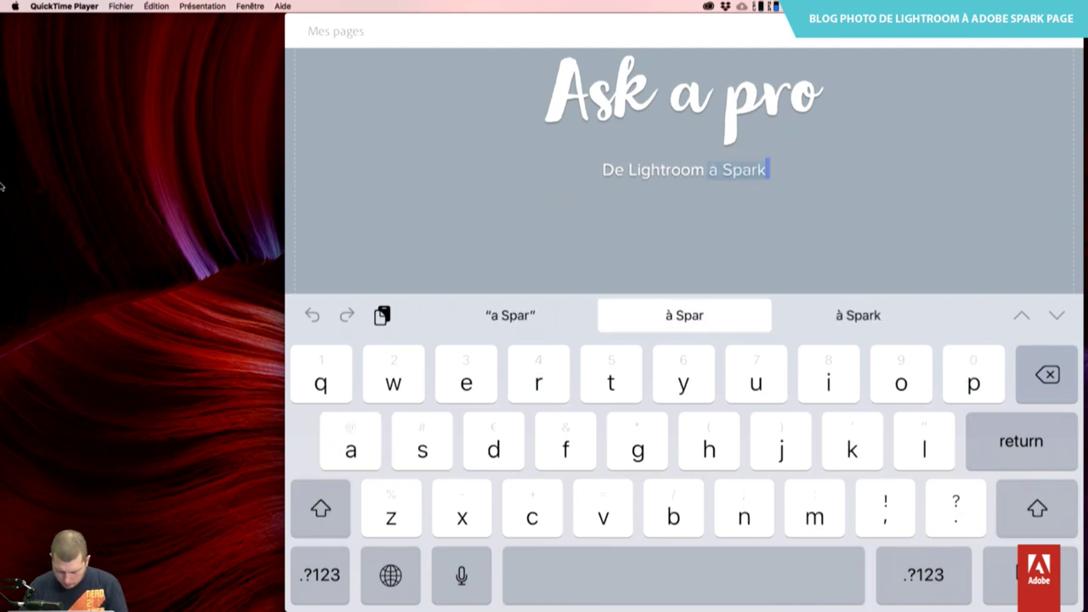
text( Page)
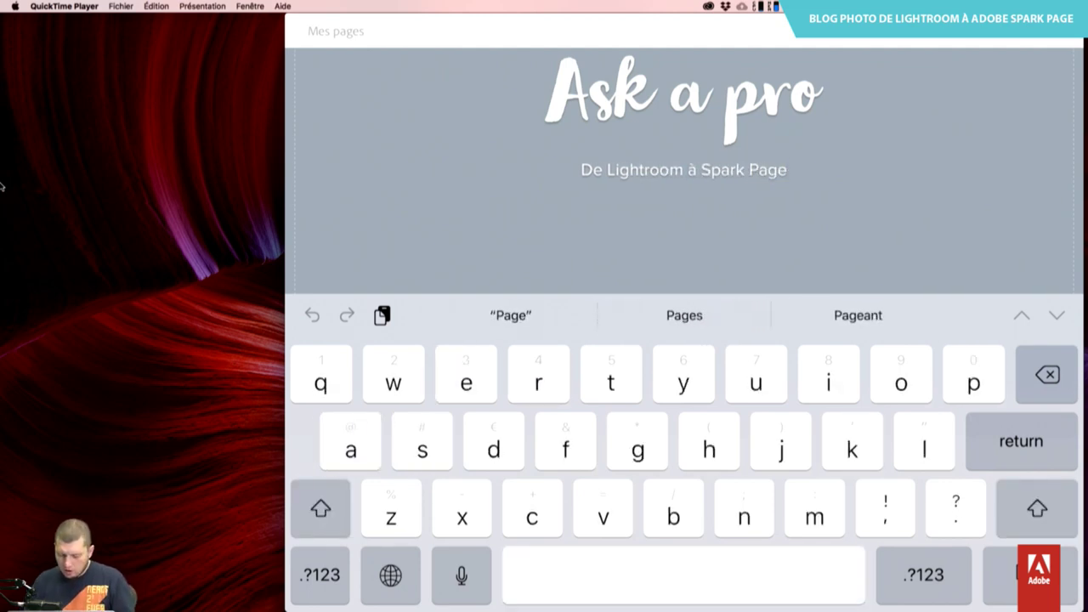
key(Return)
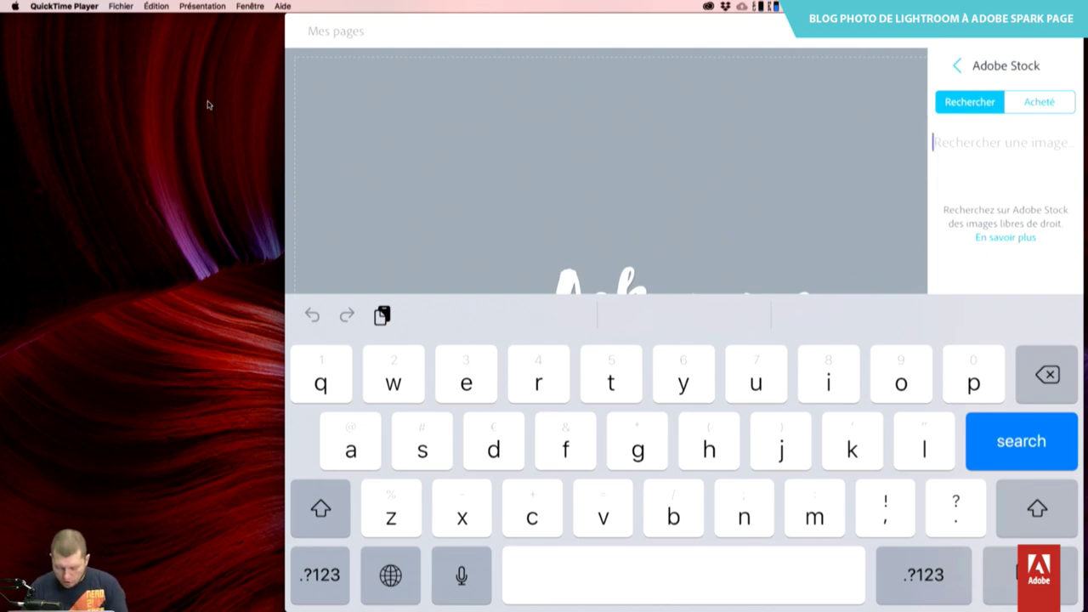
Search Adobe Stock for 'diner aux chandelles', then rerun the search as 'restaurant espagnol'.
text(diner aux)
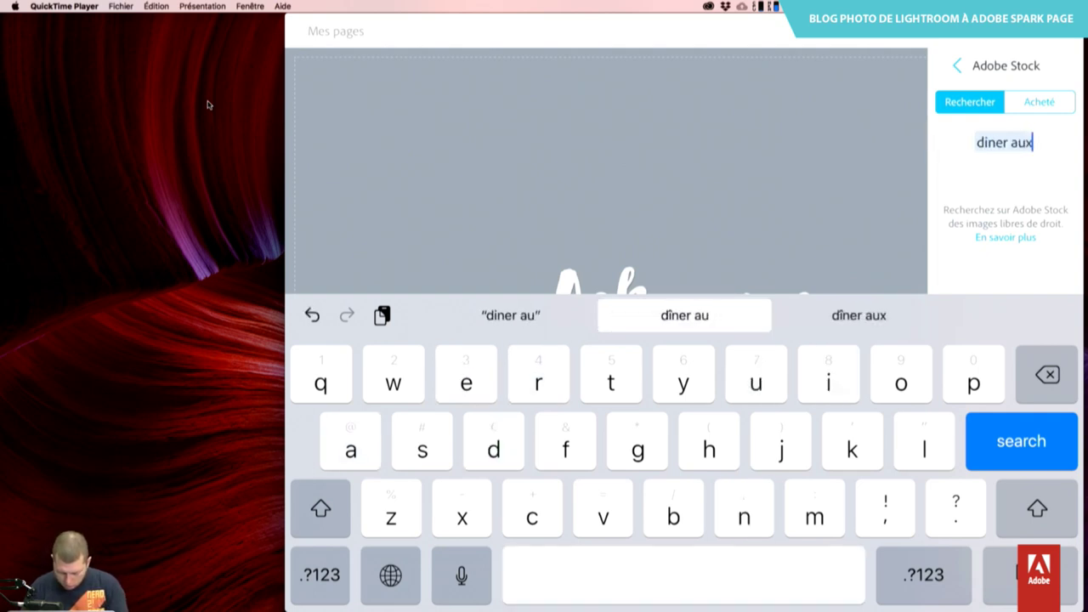
text( chandelle)
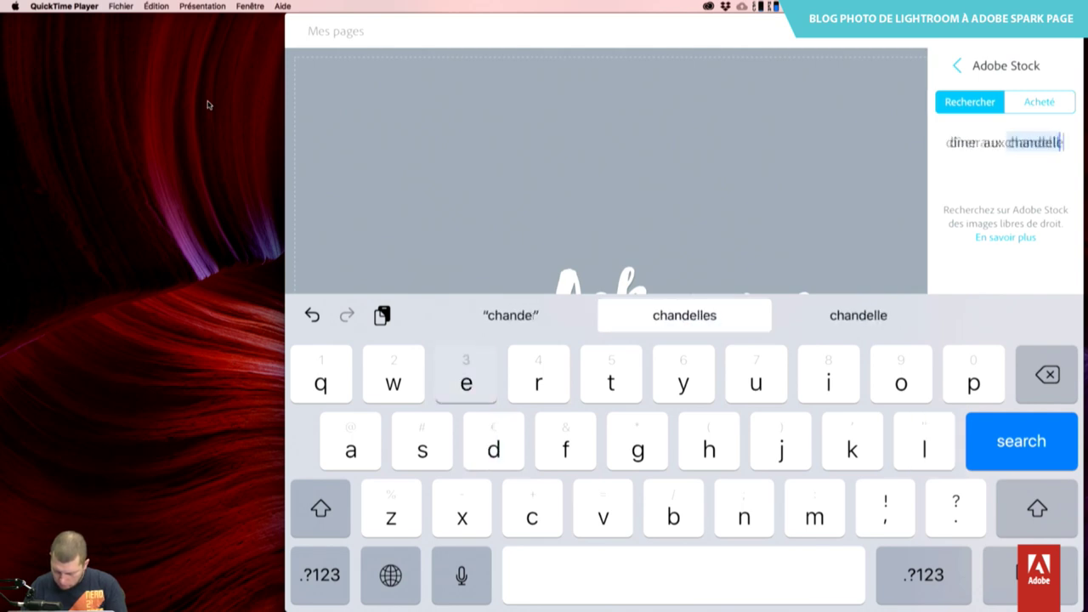
text(s)
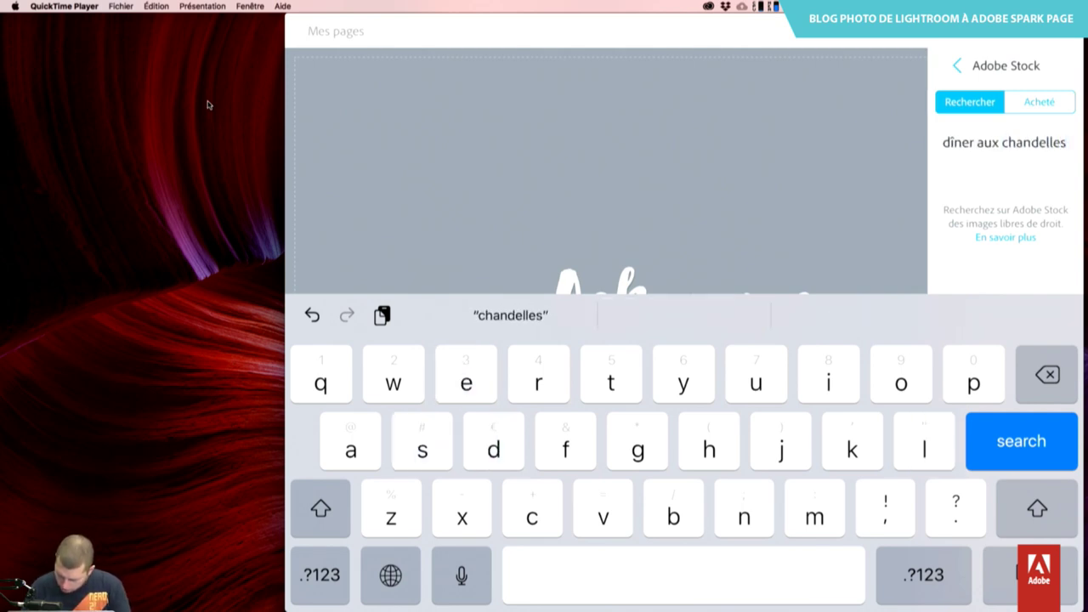
key(Return)
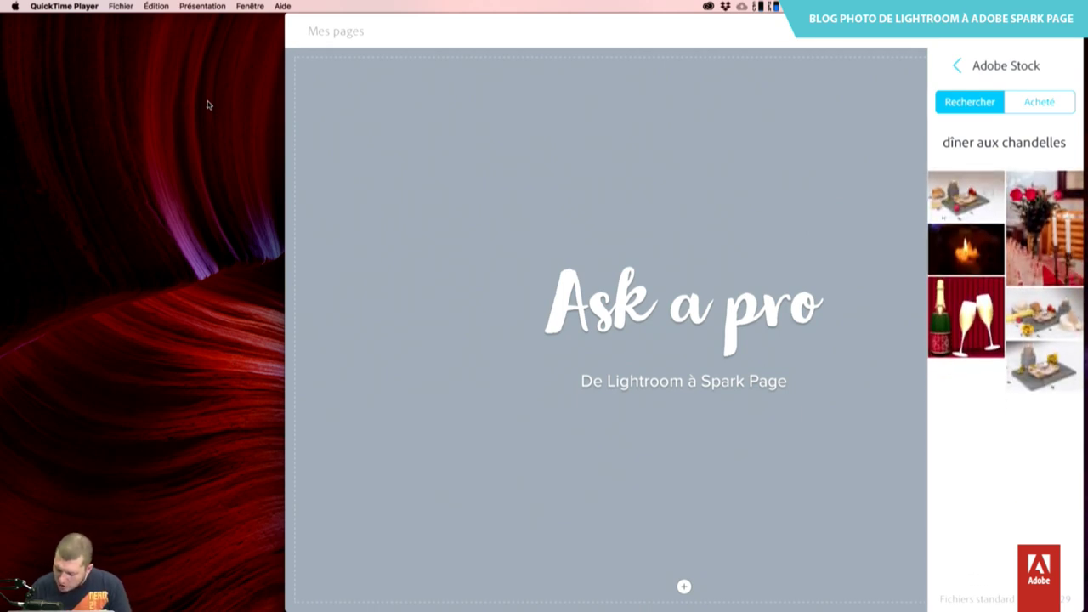
click(1004, 142)
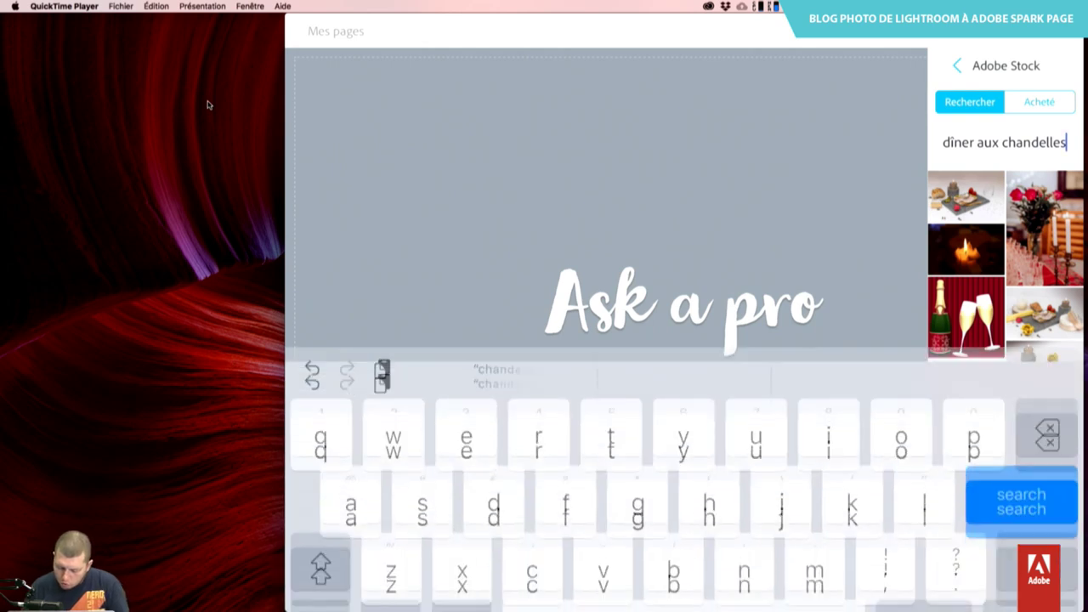
key(BackSpace)
key(BackSpace)
key(BackSpace)
key(BackSpace)
key(BackSpace)
key(BackSpace)
key(BackSpace)
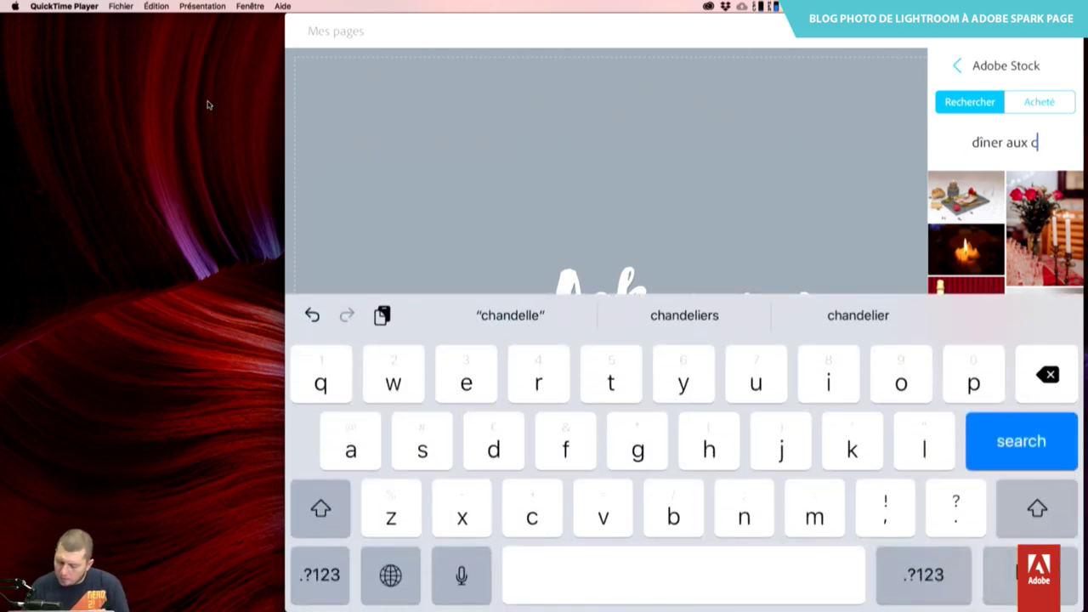
key(BackSpace)
key(BackSpace)
key(BackSpace)
key(BackSpace)
key(BackSpace)
key(BackSpace)
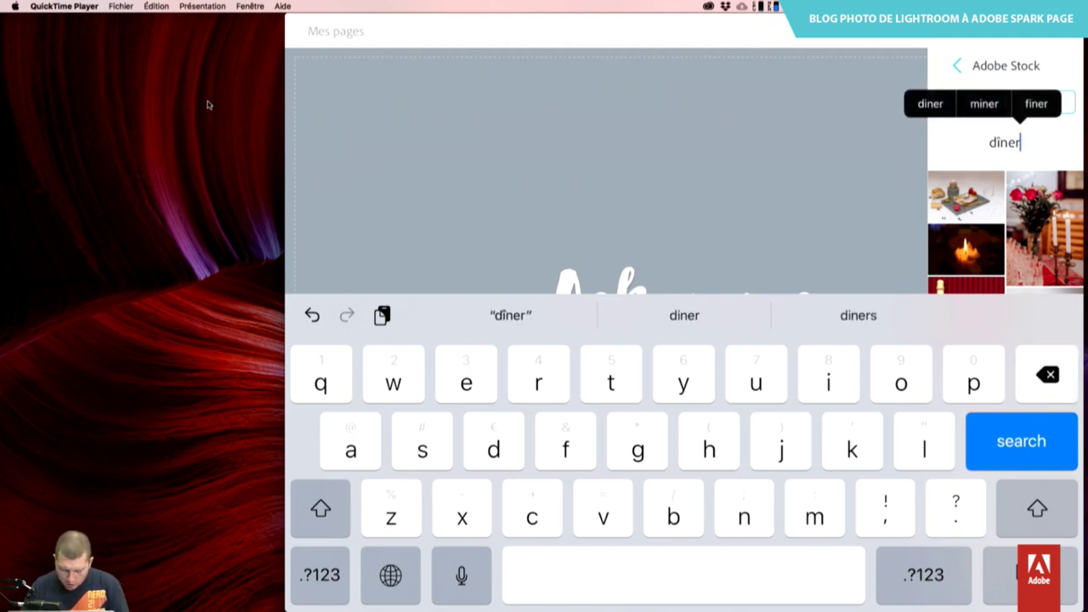
key(BackSpace)
key(BackSpace)
key(BackSpace)
text(restau)
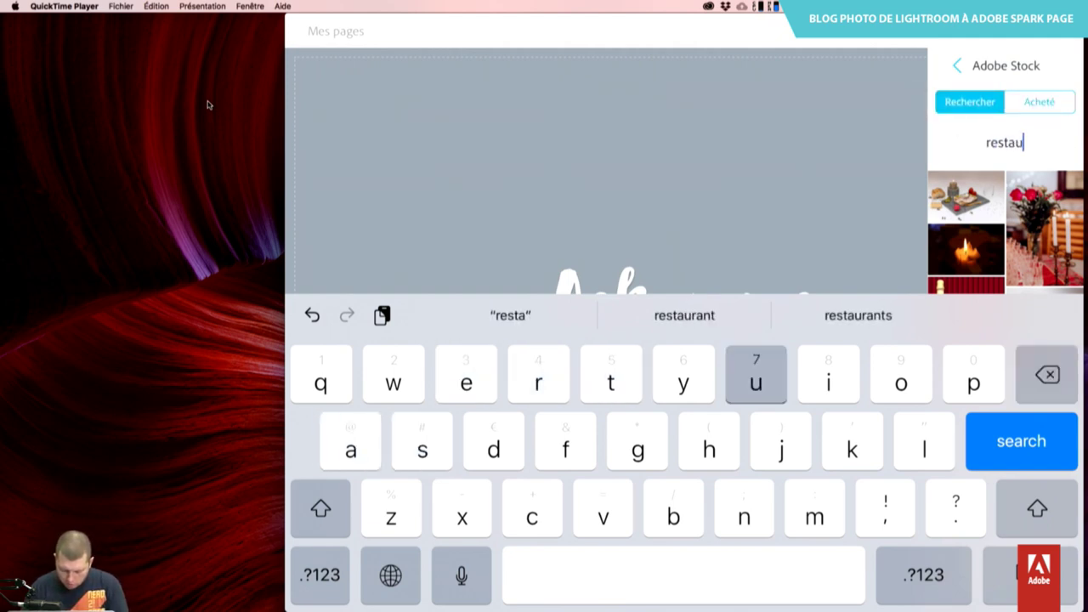
text(rant es)
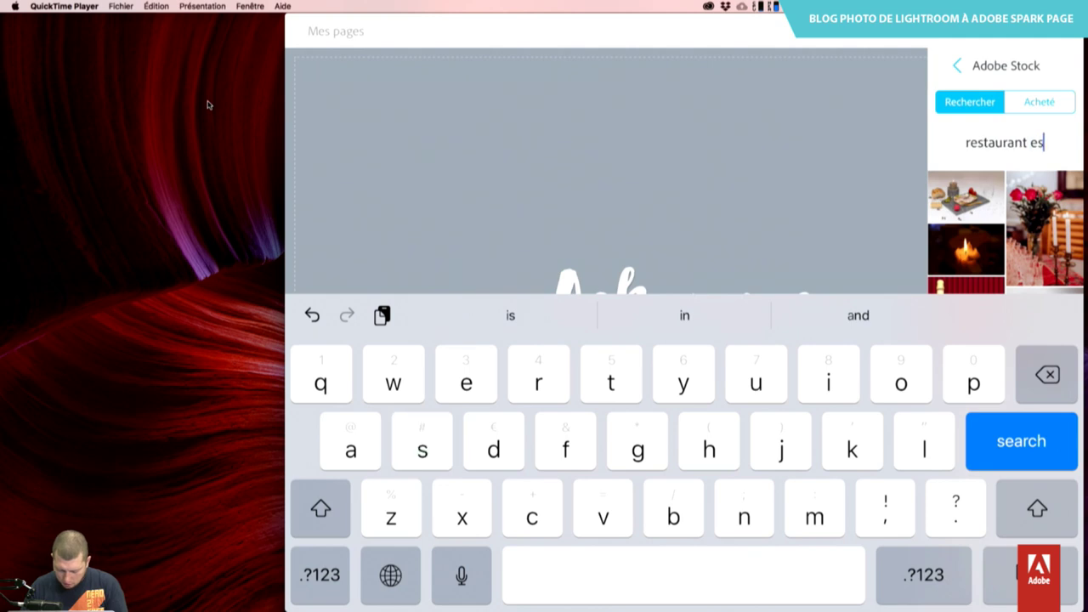
text(pagnol)
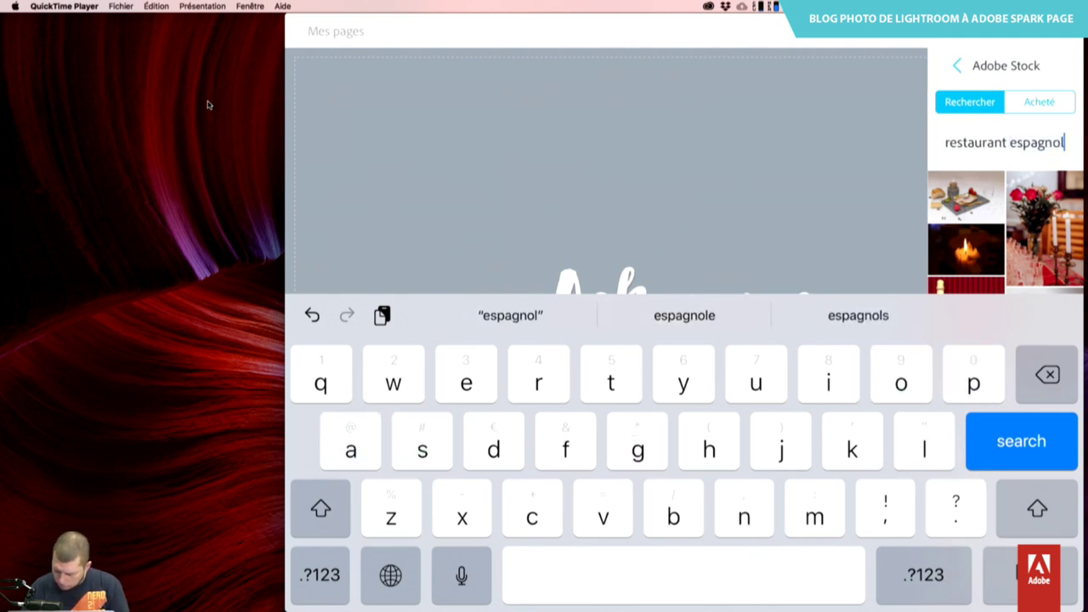
key(Return)
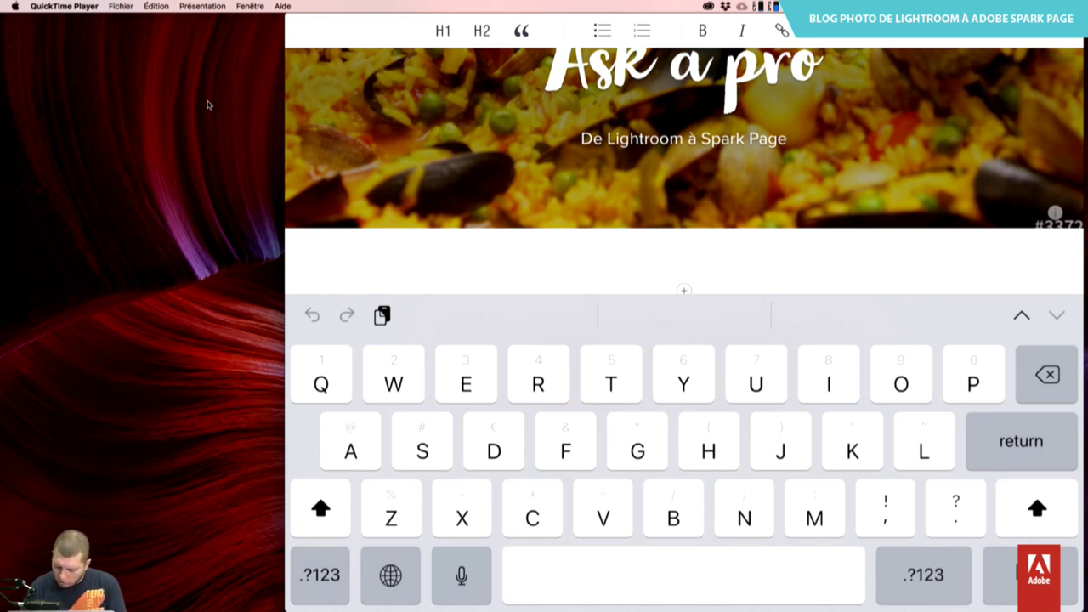
Type the body paragraph below the heading, ending it with a period.
text(Mes meilleu)
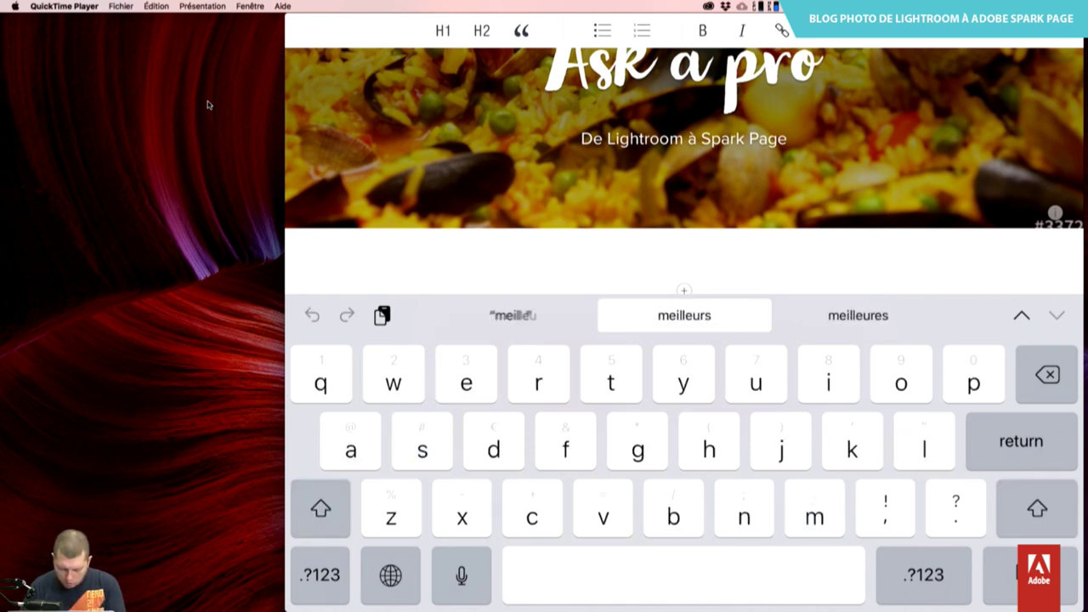
text(rs moments )
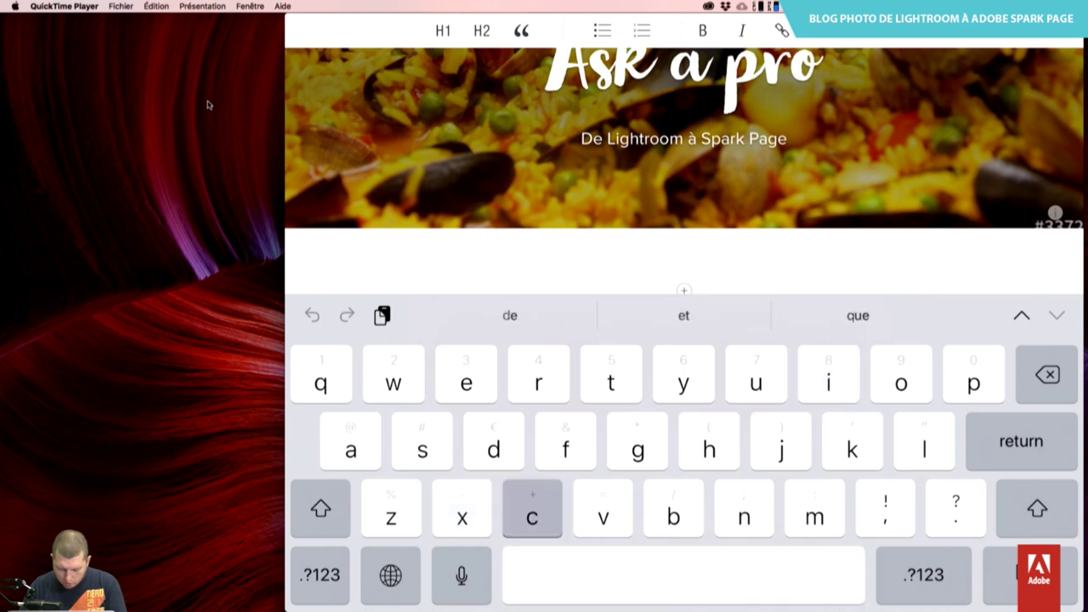
text(cere)
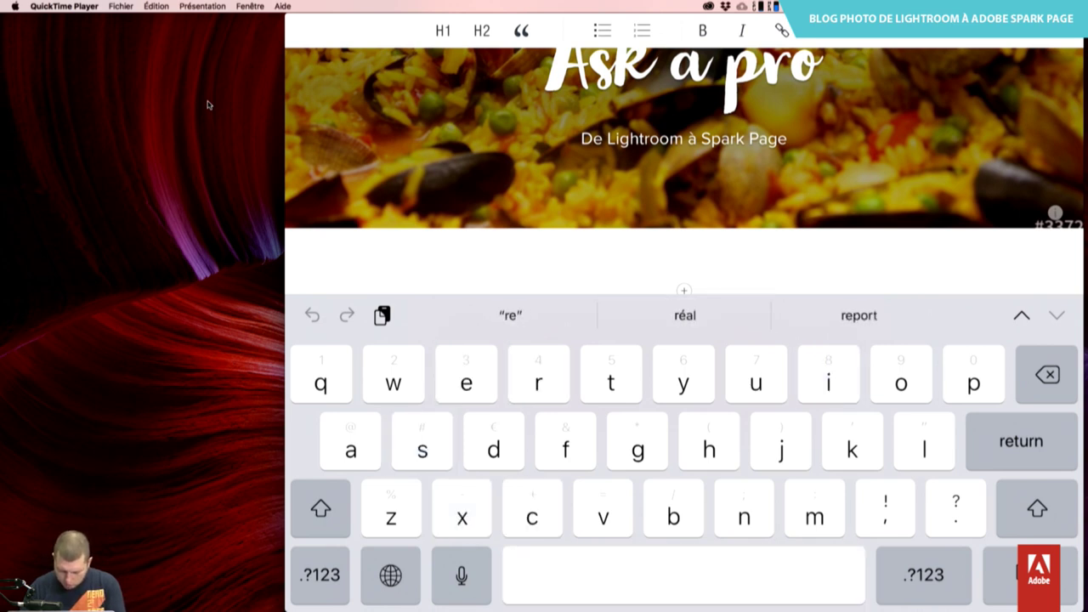
text(st s )
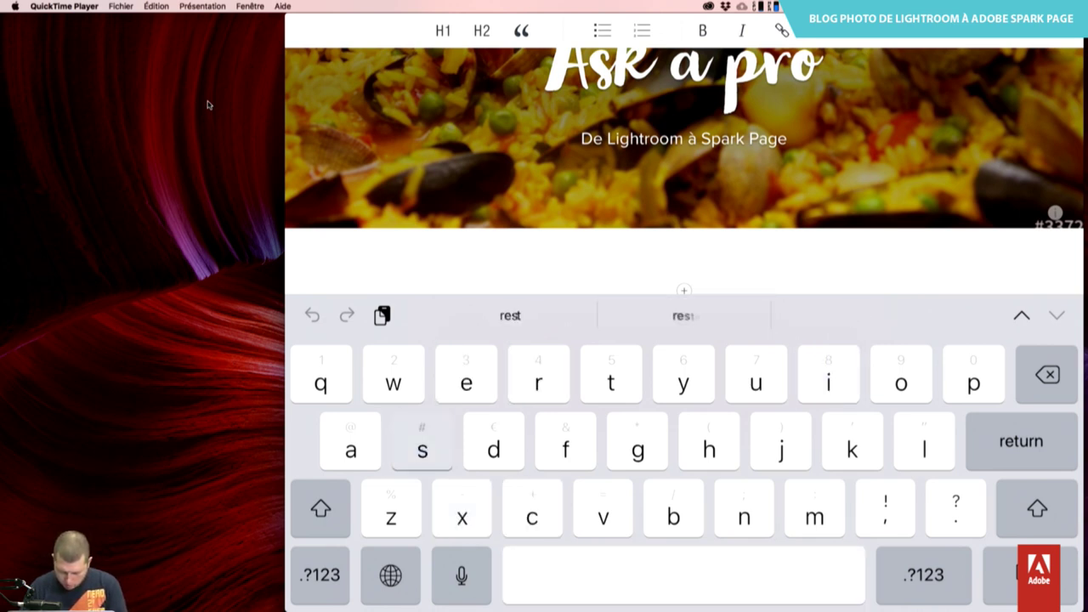
text(otouj)
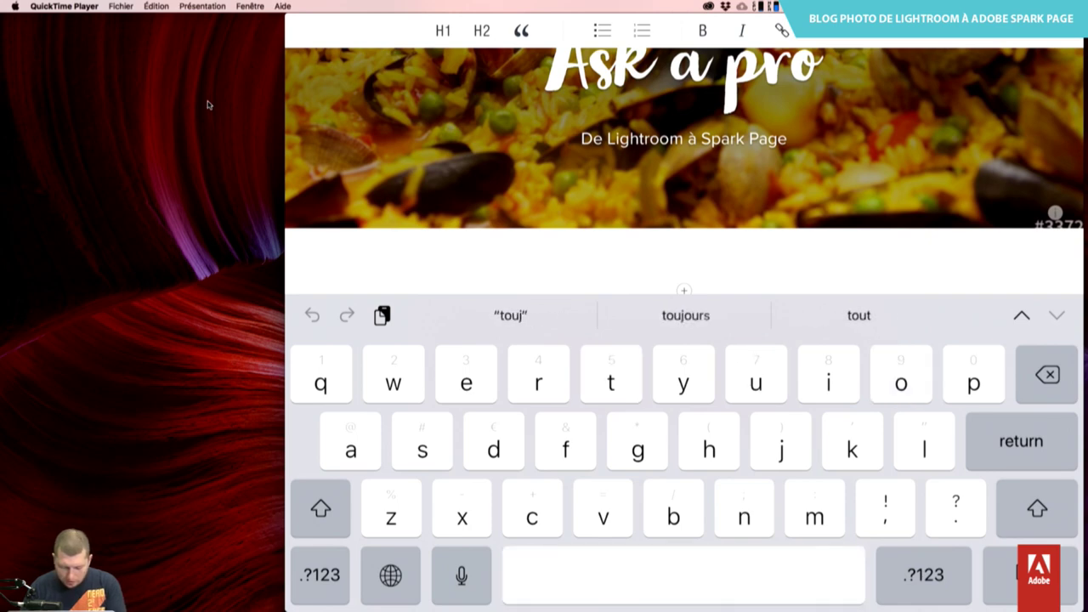
text(ours e reco)
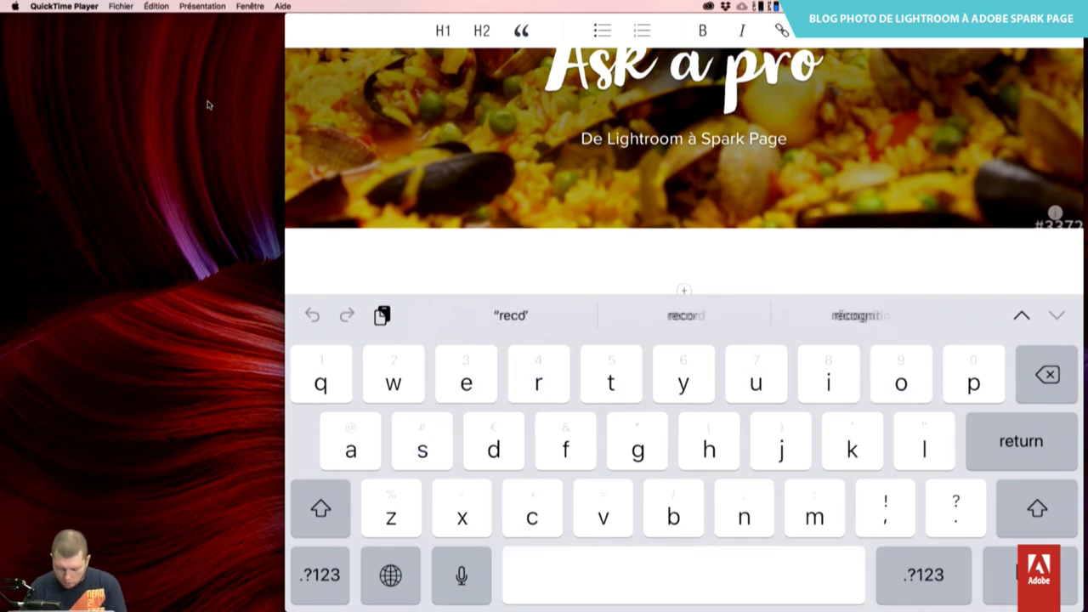
text(mmands l)
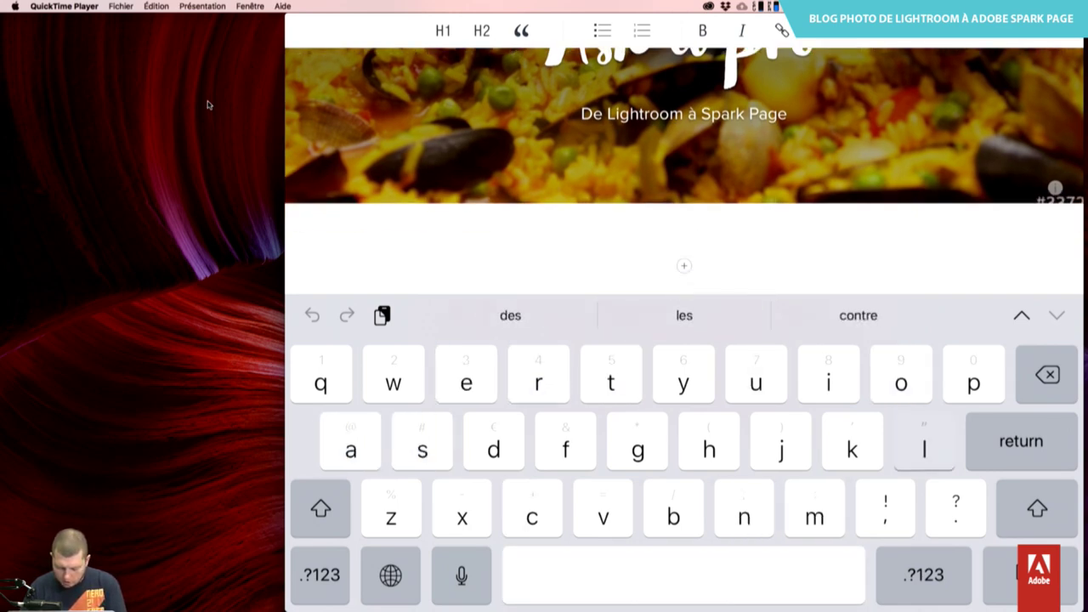
text(es ames)
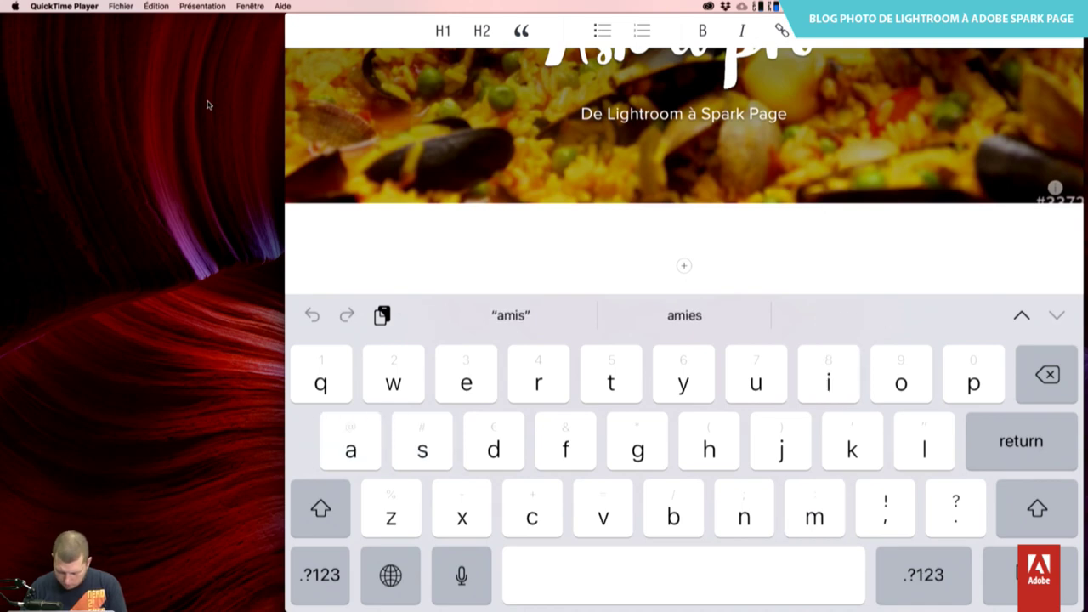
key(BackSpace)
text(.)
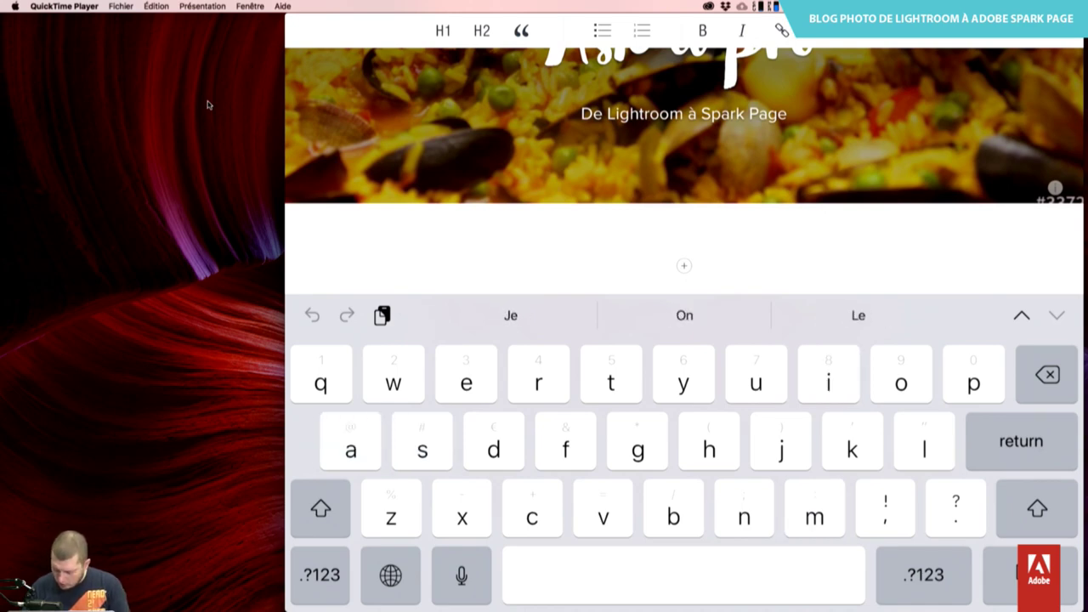
key(Escape)
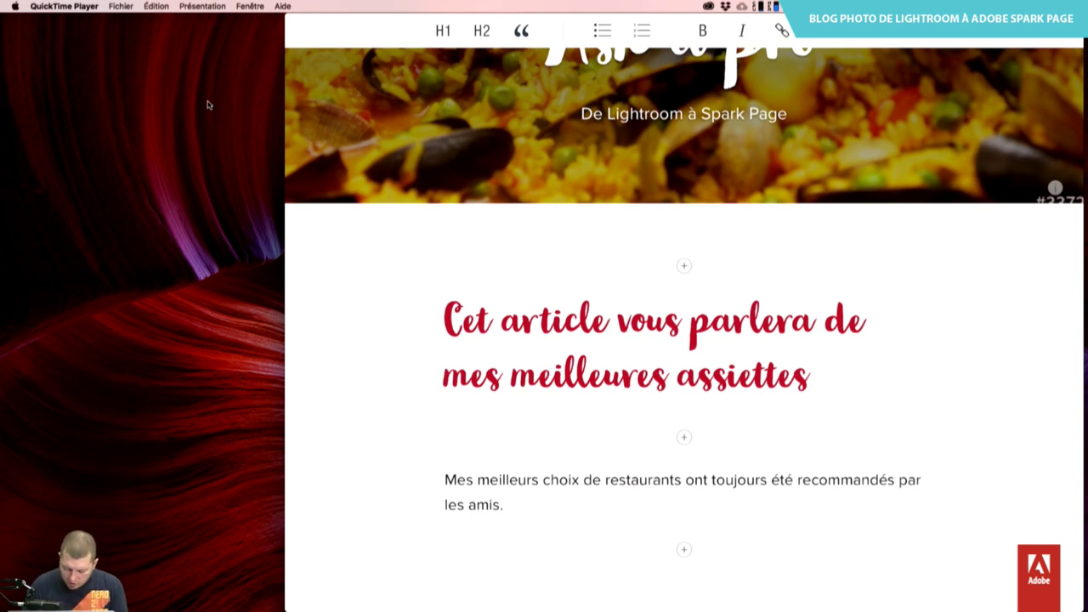
Add a photo block below the paragraph, sourcing images from Lightroom instead of Adobe Stock.
click(684, 492)
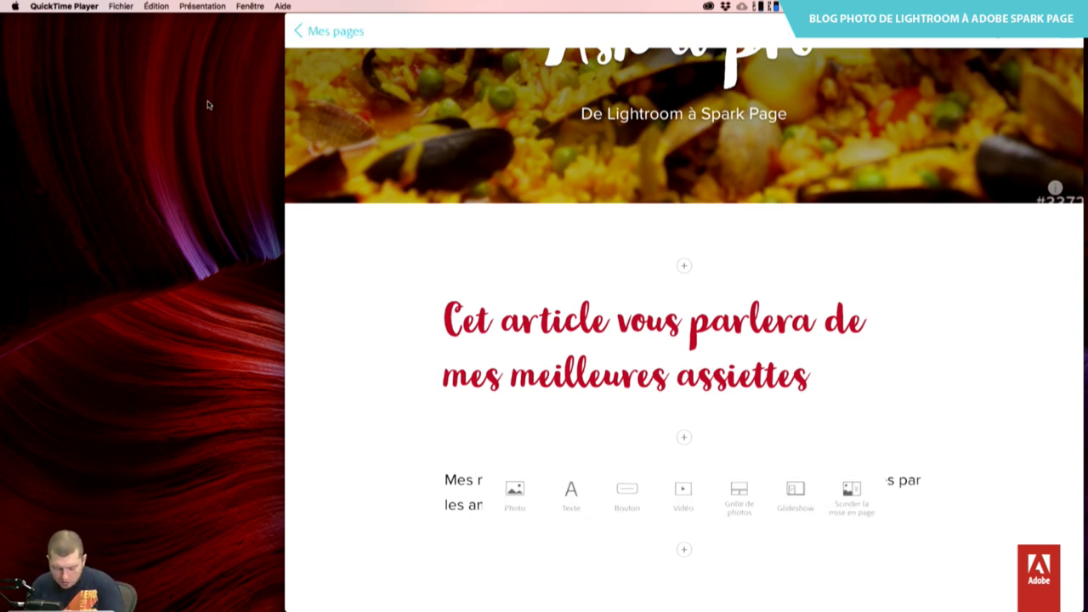
click(515, 493)
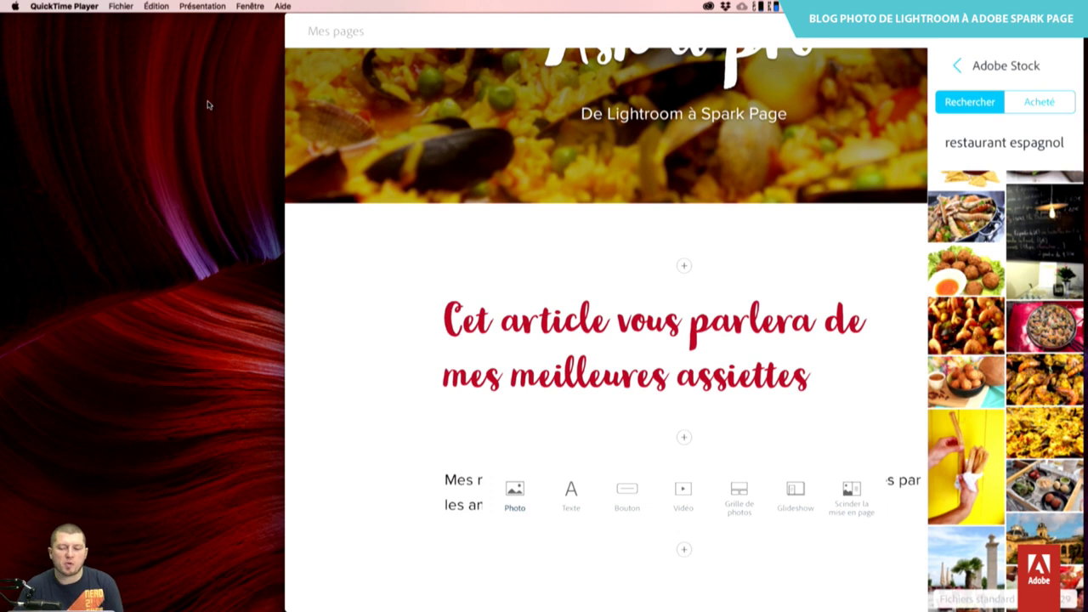
click(957, 65)
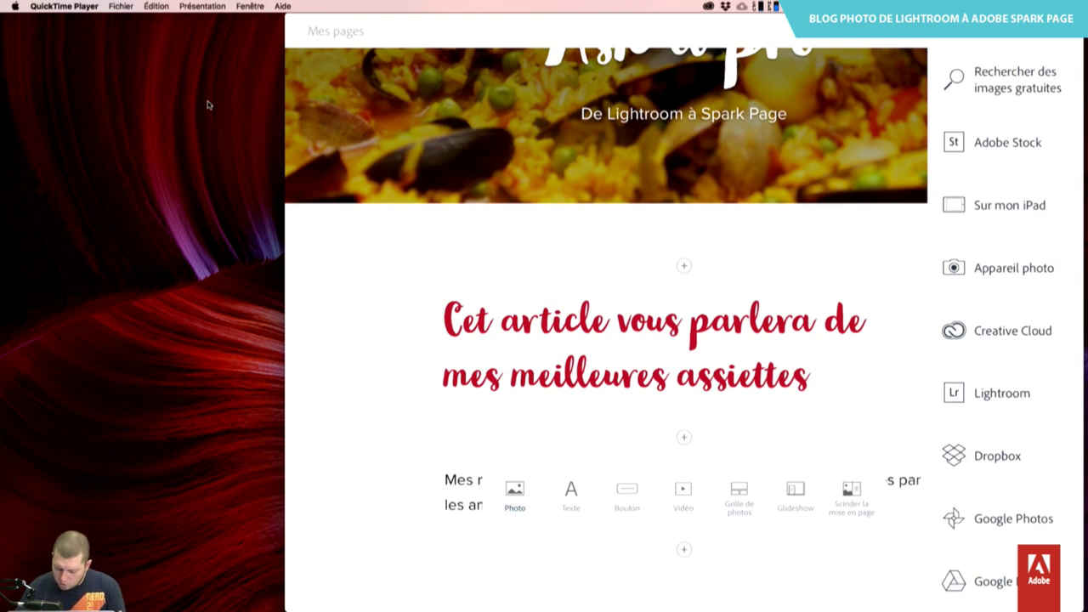
click(1002, 393)
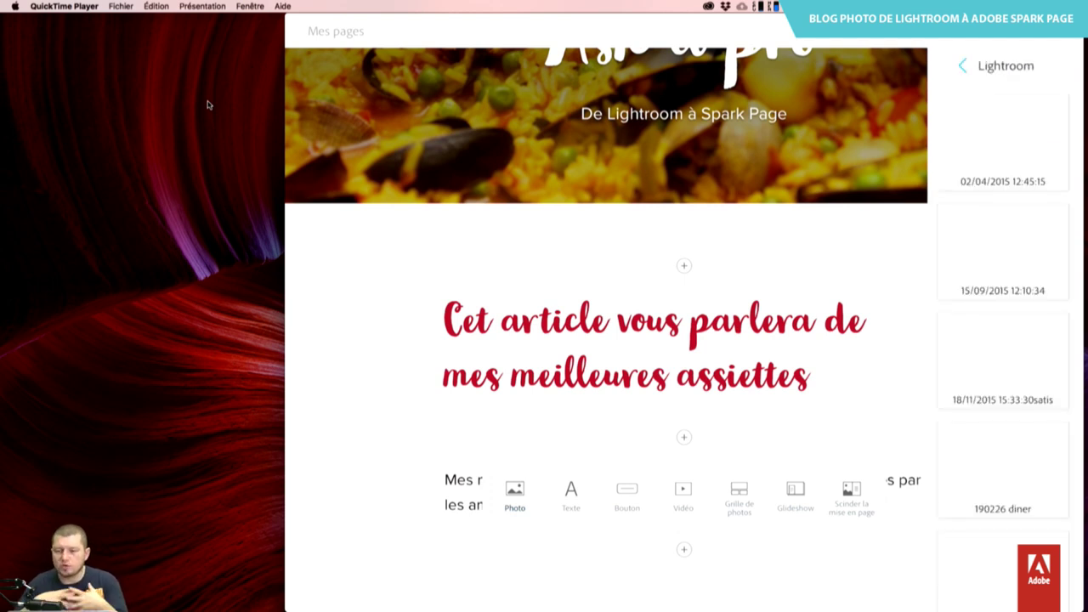
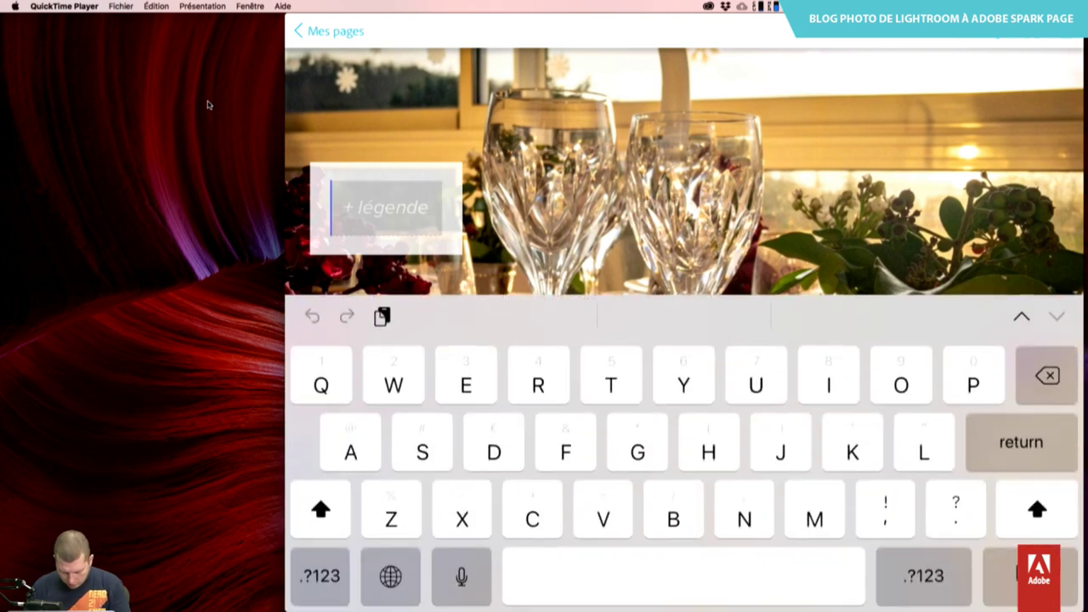
Caption the table-setting photo 'Arts de la table' and move its focal point onto the glasses.
text(Arts de )
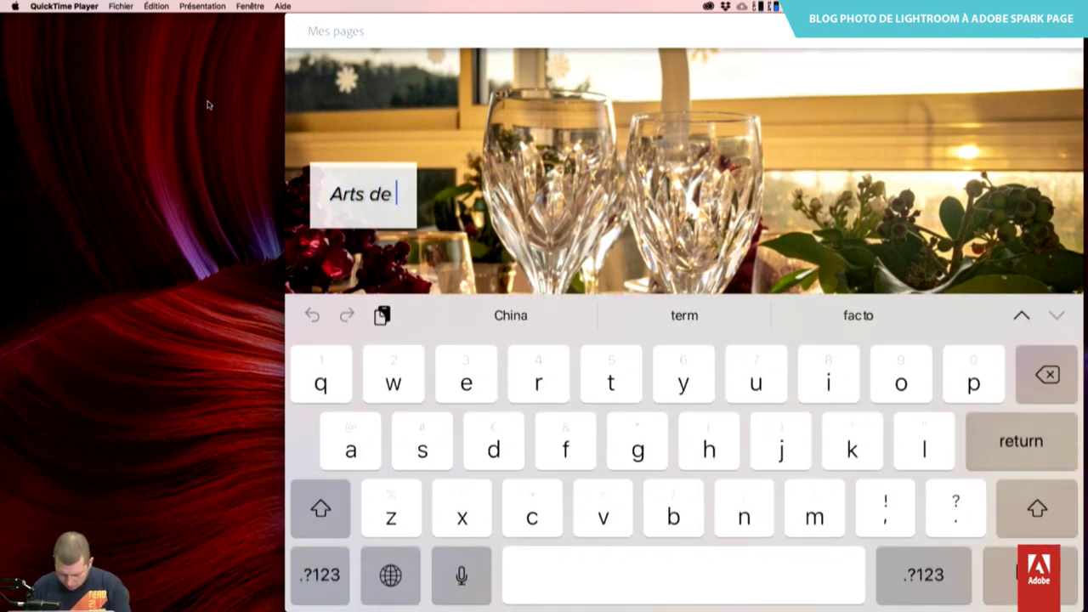
text(la table)
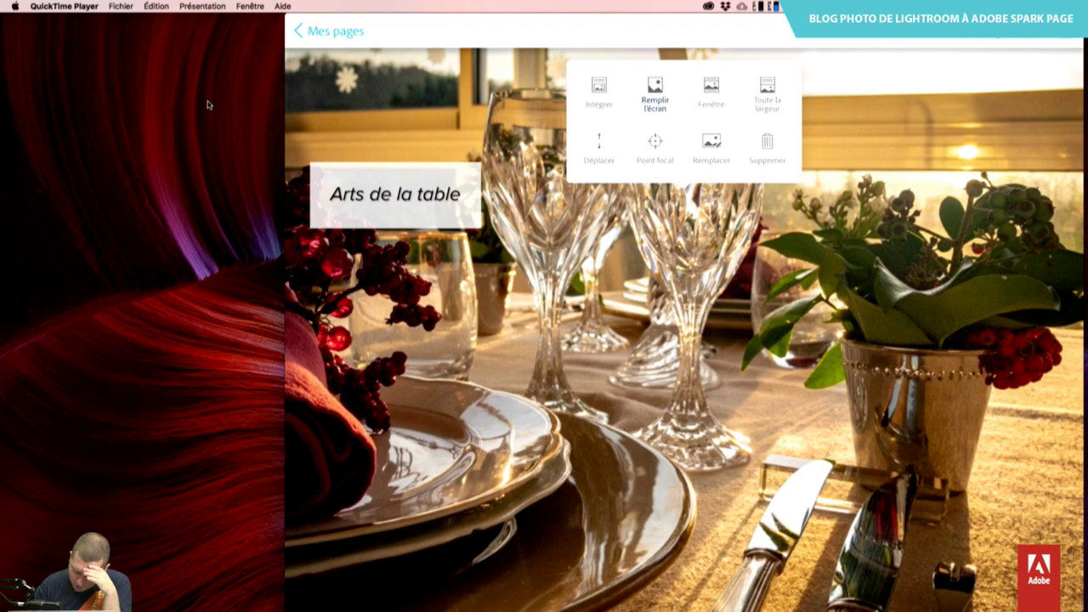
click(655, 146)
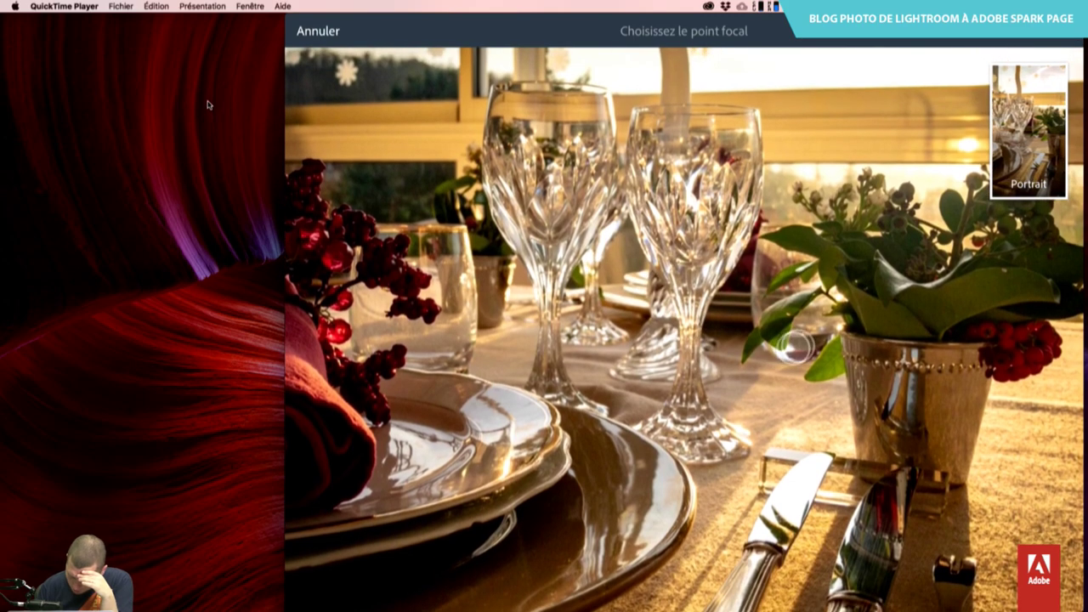
mouse_move(684, 329)
mouse_down()
mouse_move(1008, 332)
mouse_move(593, 317)
mouse_move(470, 263)
mouse_move(430, 269)
mouse_up()
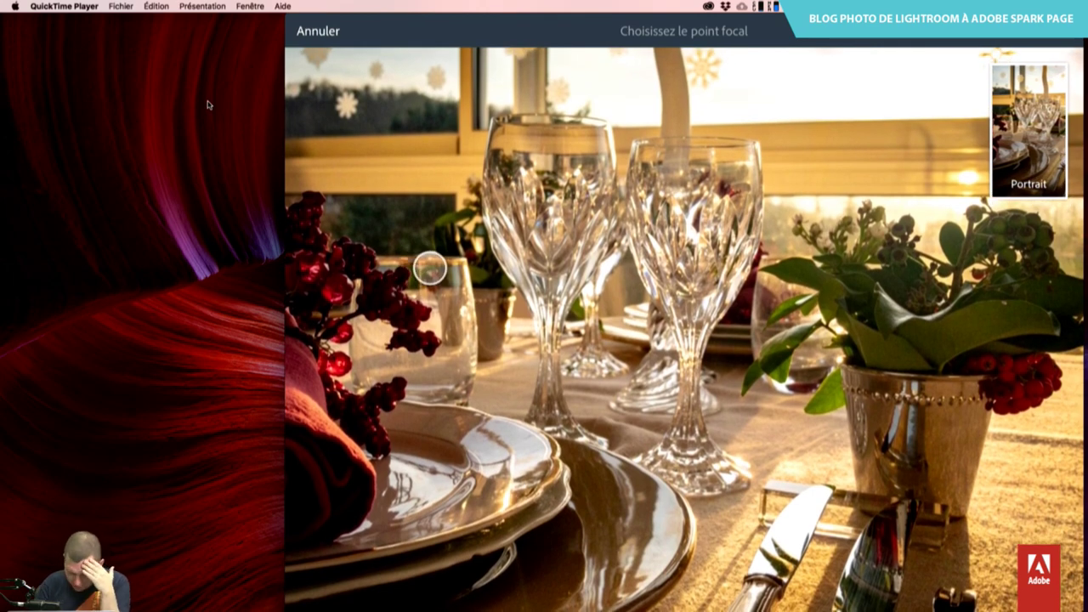
drag(430, 269, 443, 263)
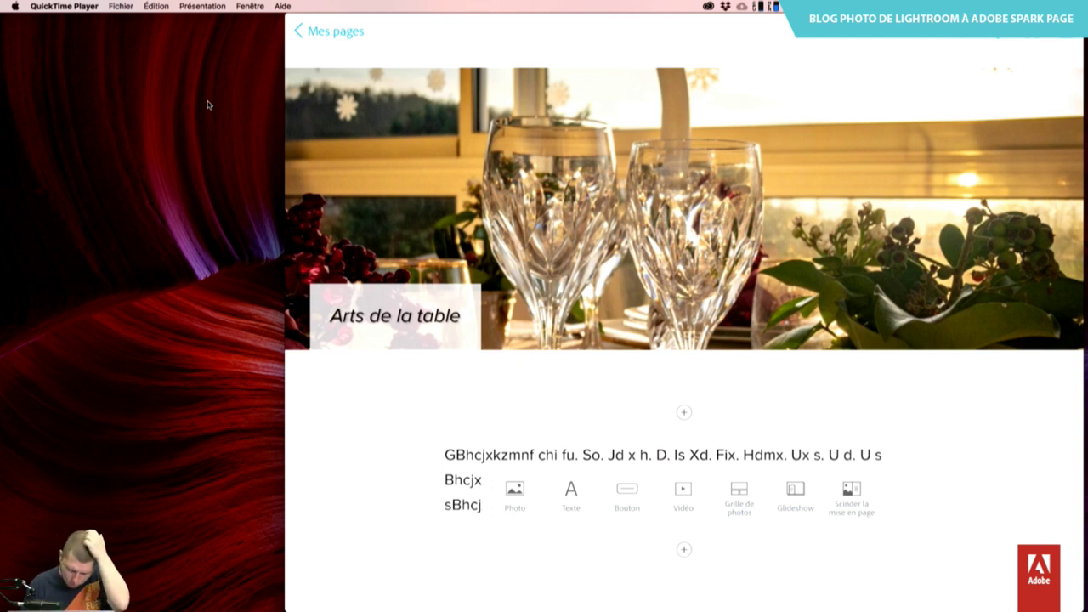
Start a new photo grid and return to the Lightroom album list to find the 190226 diner album.
click(739, 494)
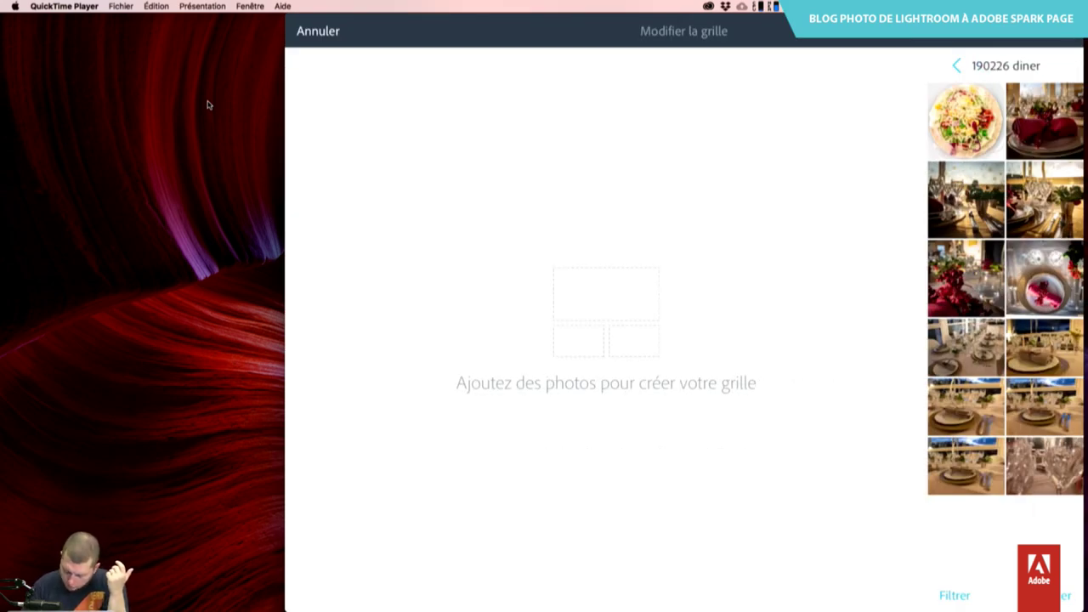
click(956, 65)
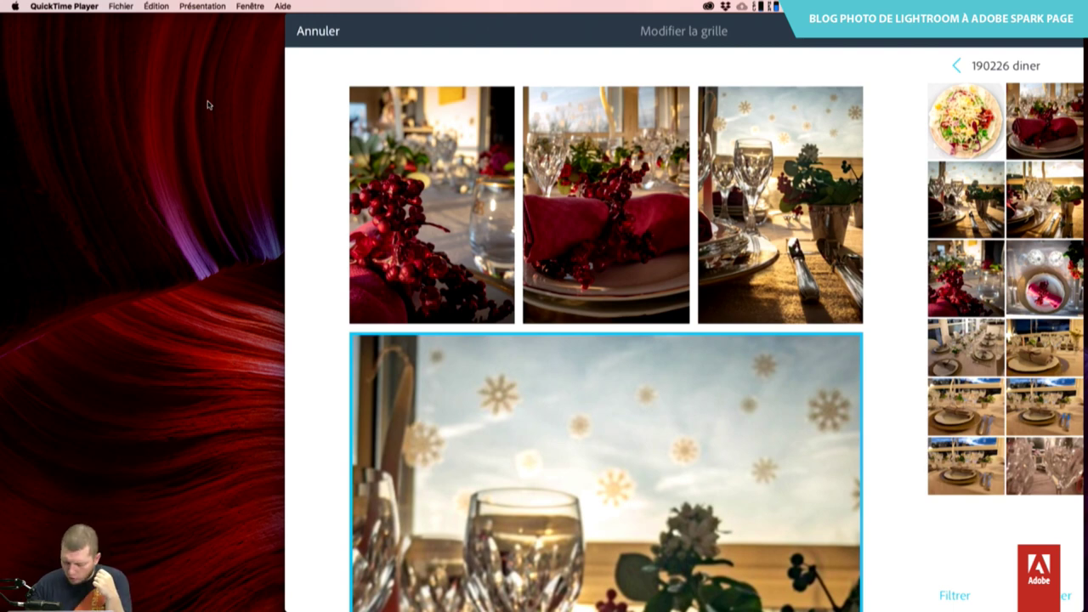
Scroll down to review the finished table-setting photo grid.
scroll(606, 329, down, 10)
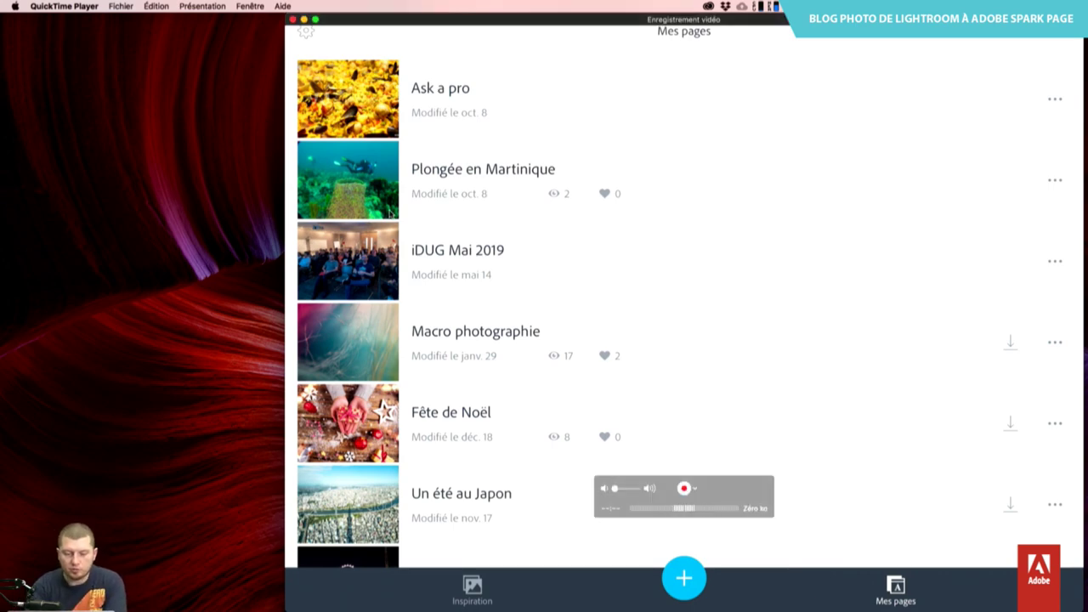
Switch to Chrome, open Ask a pro in the web editor, and widen the browser window.
key(super+h)
key(super+Tab)
key(super+Tab)
key(super+Tab)
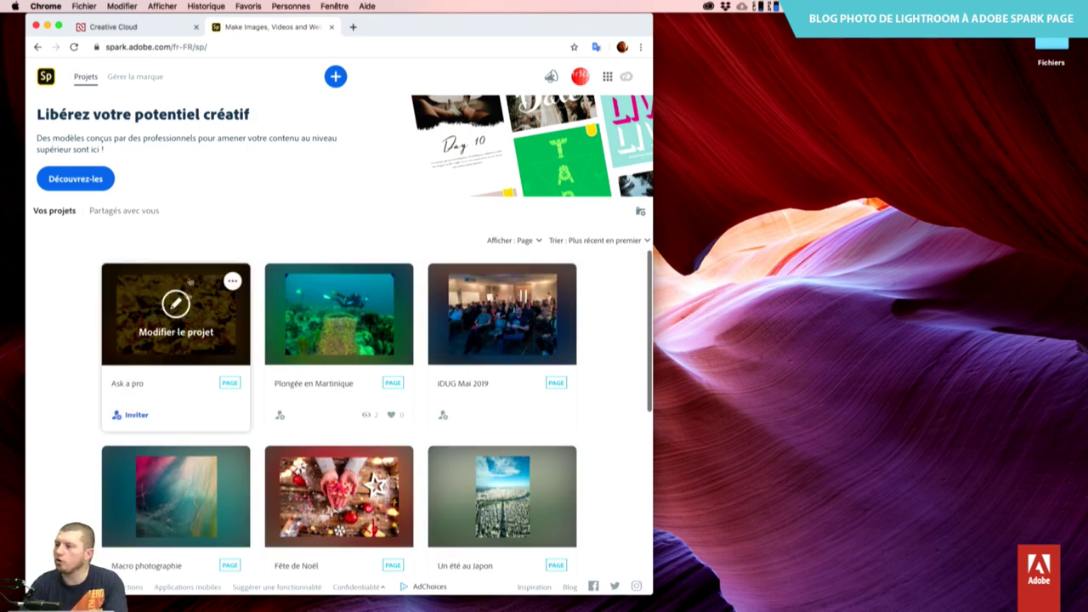
mouse_move(176, 315)
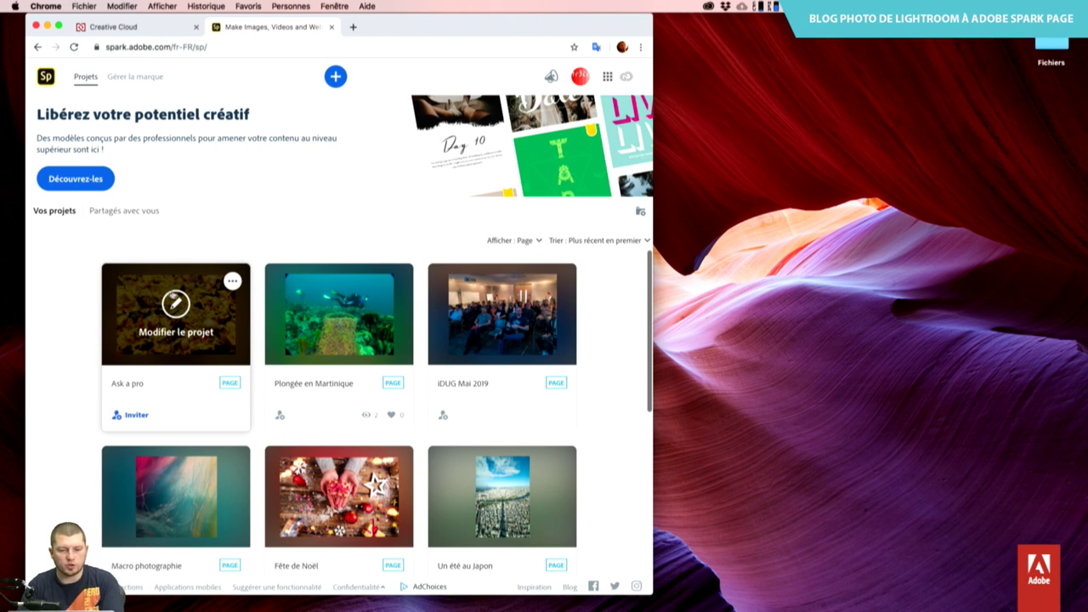
click(177, 306)
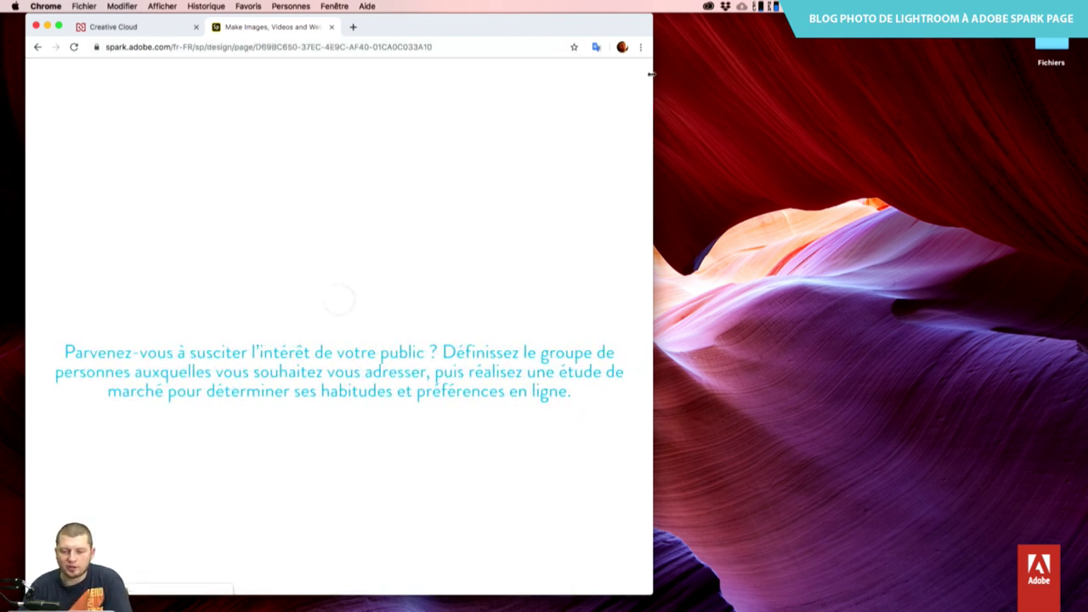
drag(687, 75, 732, 77)
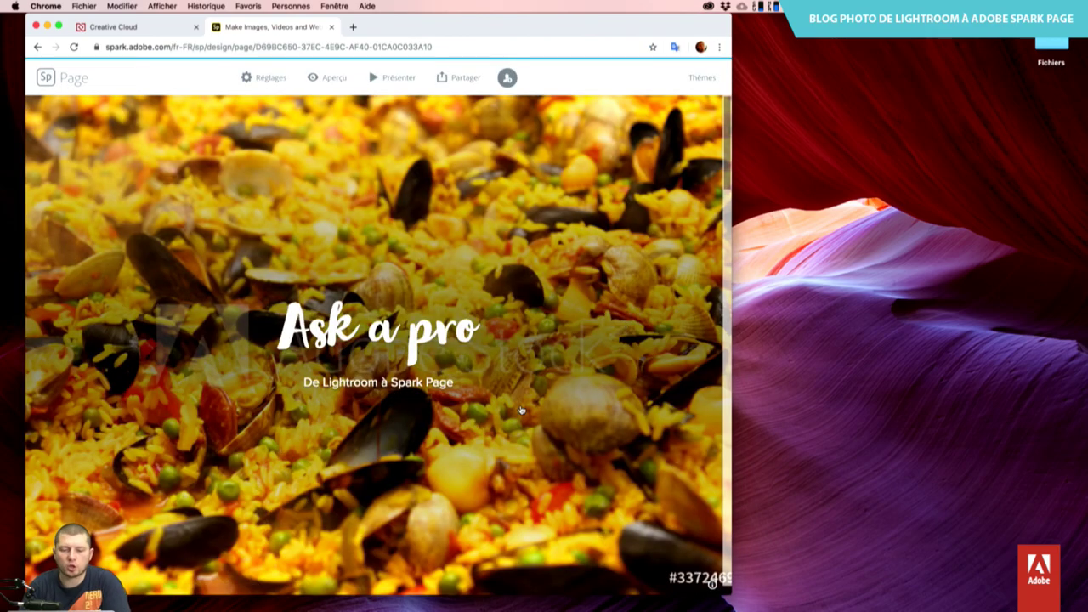
Reopen the Ask a pro project from the projects list.
scroll(521, 411, down, 10)
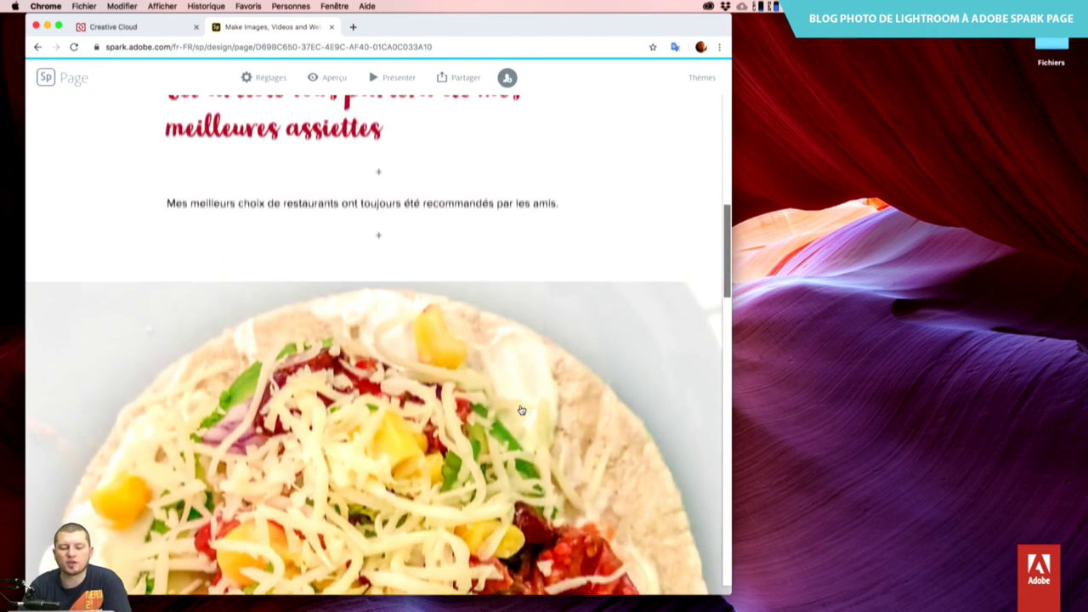
scroll(521, 411, down, 3)
scroll(522, 411, down, 5)
scroll(521, 411, down, 5)
scroll(521, 411, down, 3)
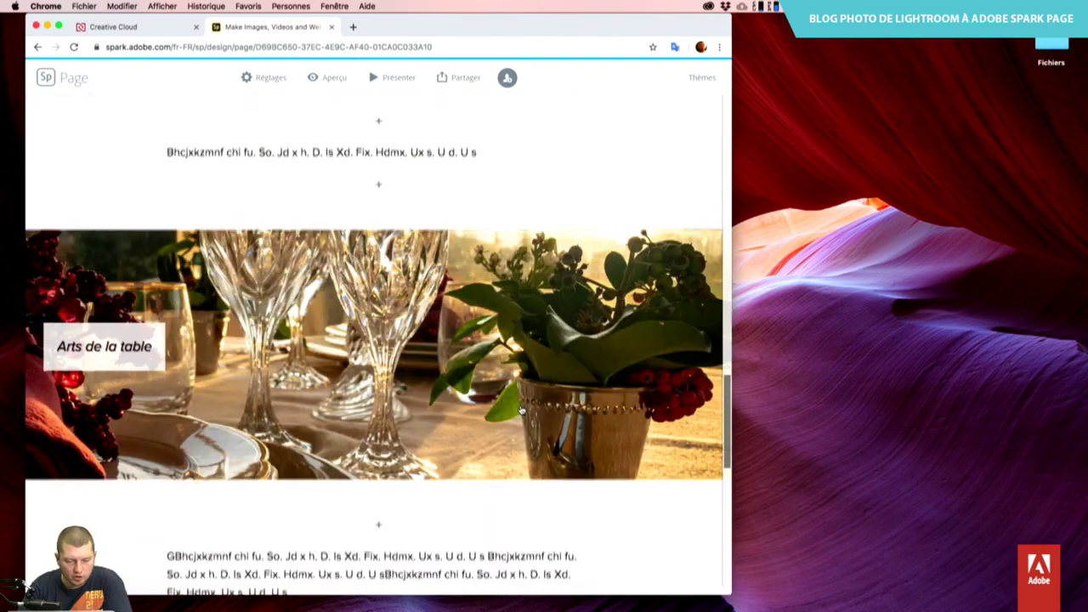
scroll(521, 411, down, 3)
scroll(521, 411, up, 2)
scroll(521, 411, left, 5)
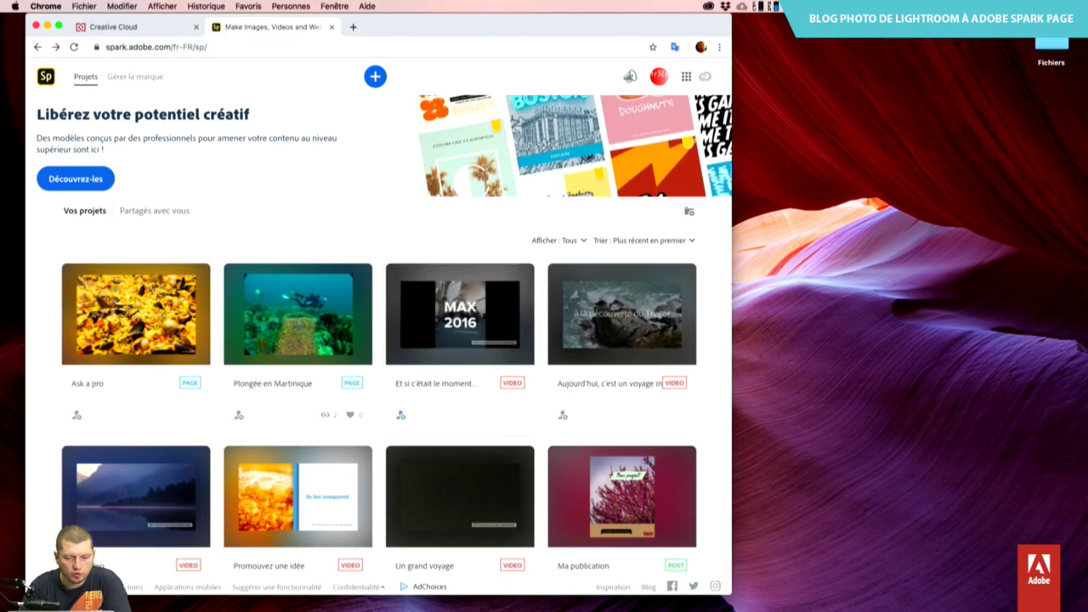
click(165, 316)
Scroll down to the five-photo table-setting grid at the end of the page.
scroll(418, 505, down, 10)
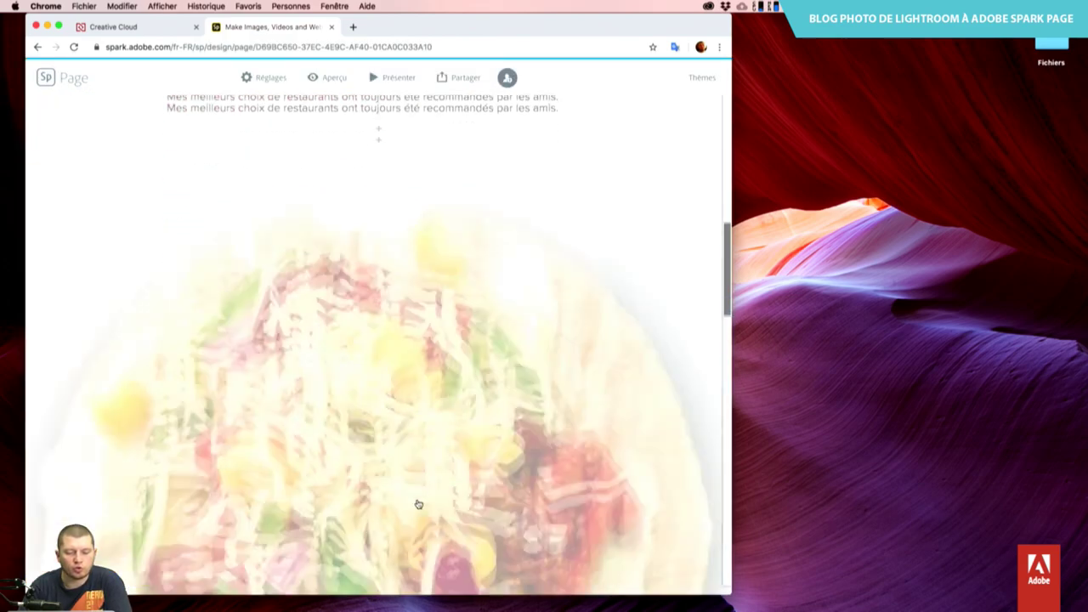
scroll(418, 504, down, 5)
scroll(418, 504, down, 5)
scroll(419, 504, down, 5)
scroll(418, 504, down, 2)
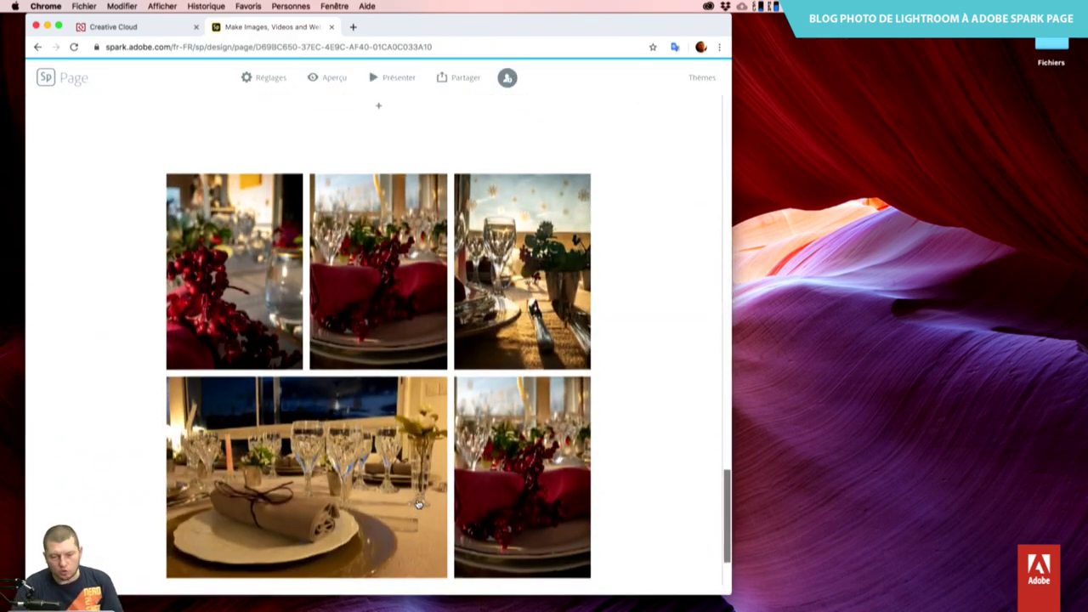
scroll(419, 505, down, 3)
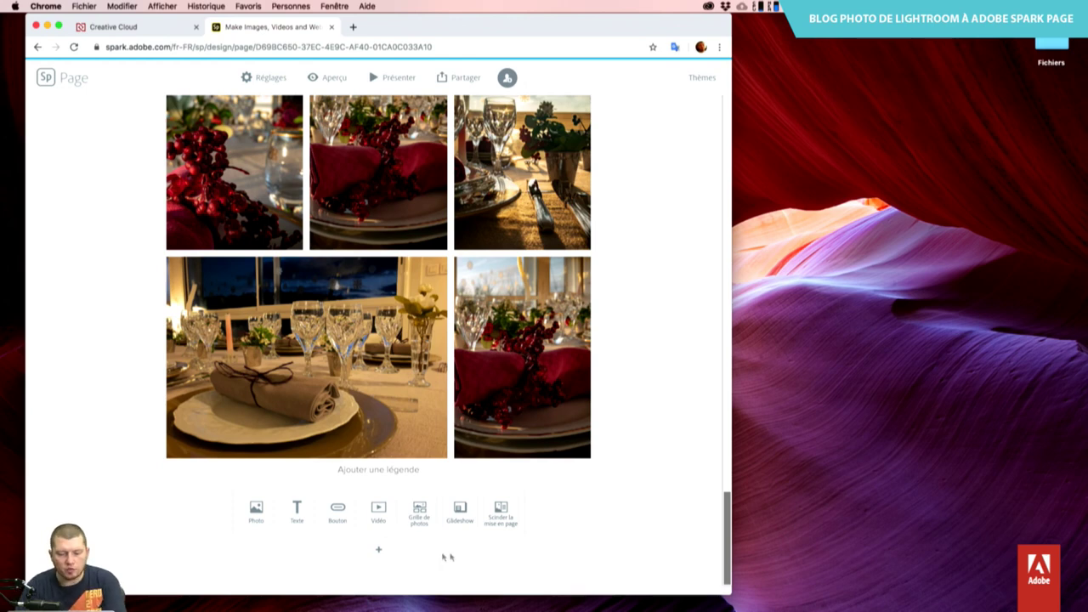
Add a text block below the grid filled with repeated Lorem ipsum placeholder text.
click(298, 512)
text(4)
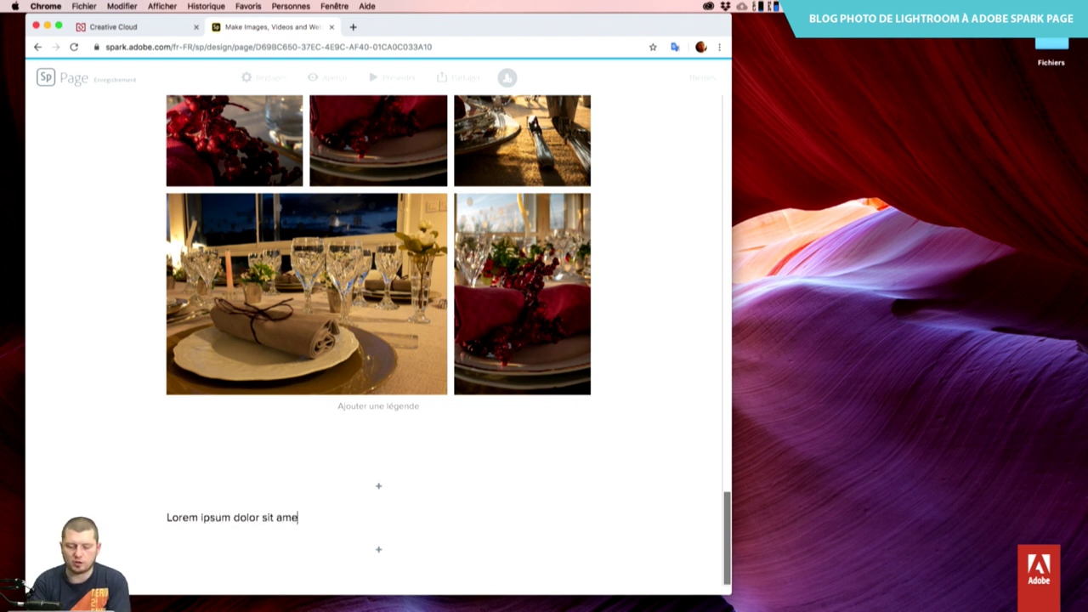
key(super+a)
key(super+c)
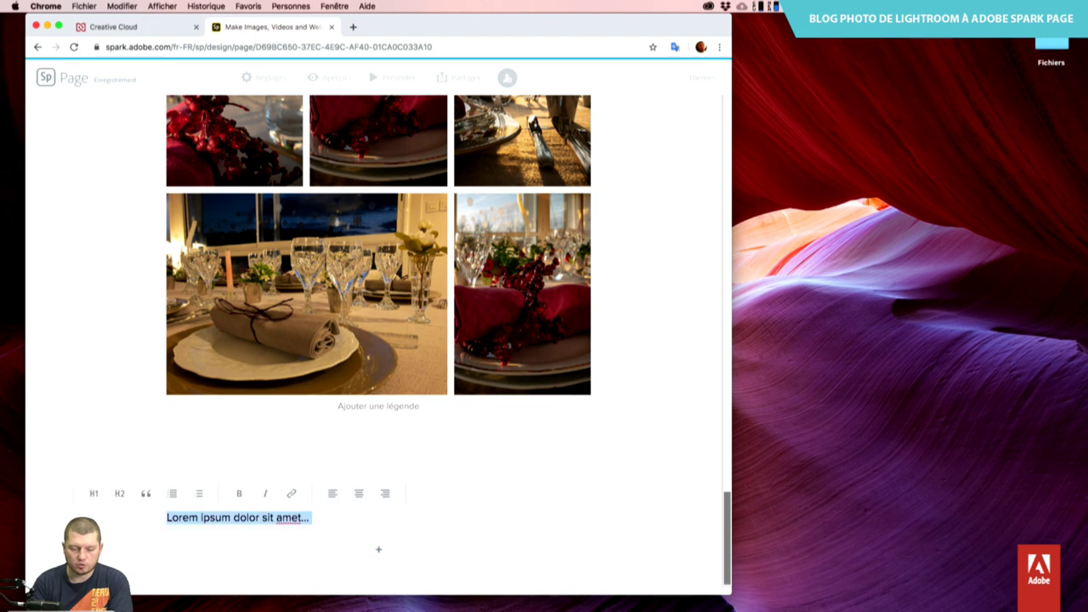
key(Right)
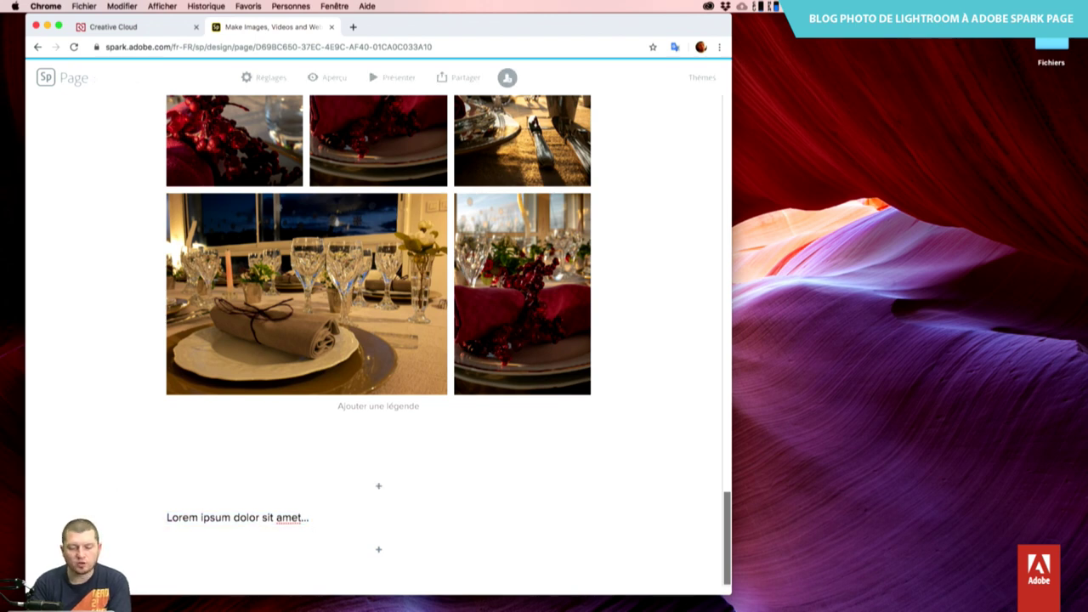
key(super+v)
key(super+v)
key(super+v)
key(super+v)
key(super+v)
key(super+v)
key(super+v)
key(super+v)
key(super+v)
key(super+v)
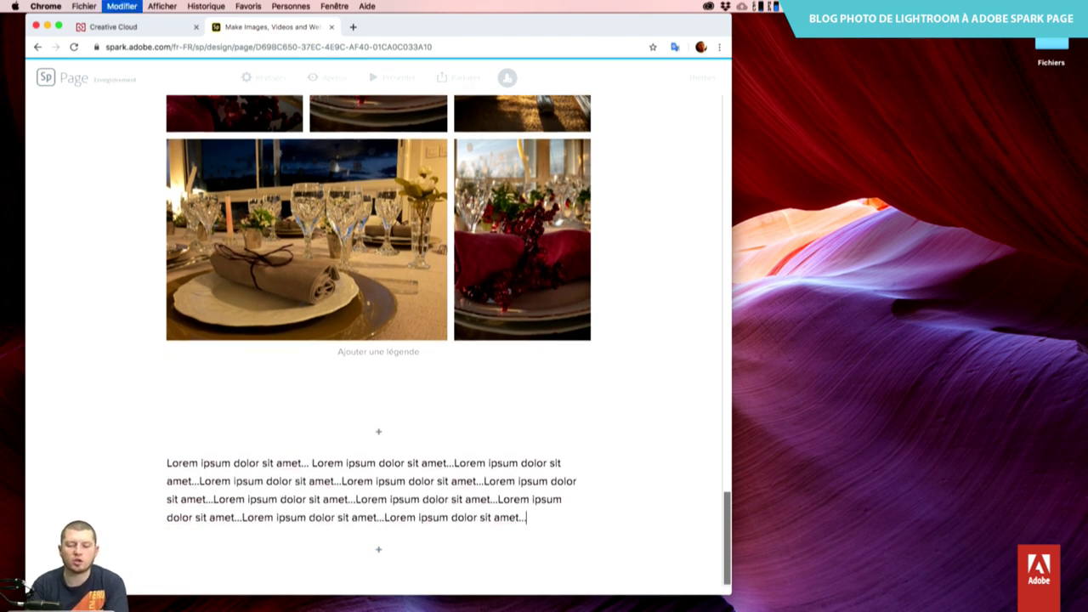
key(super+v)
key(super+v)
key(super+v)
key(super+v)
key(super+v)
key(super+v)
key(super+v)
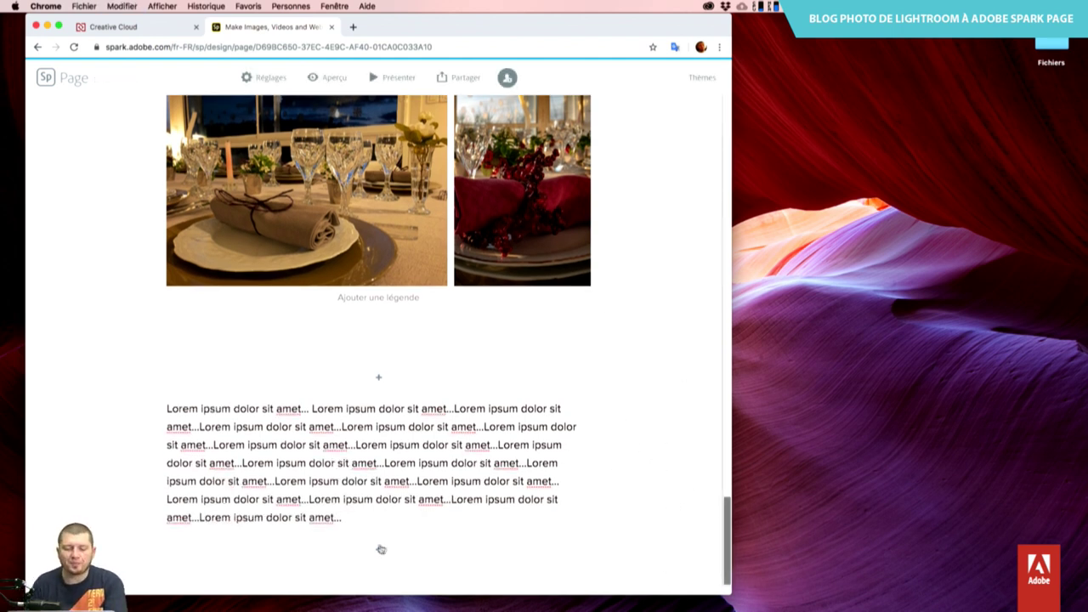
click(378, 549)
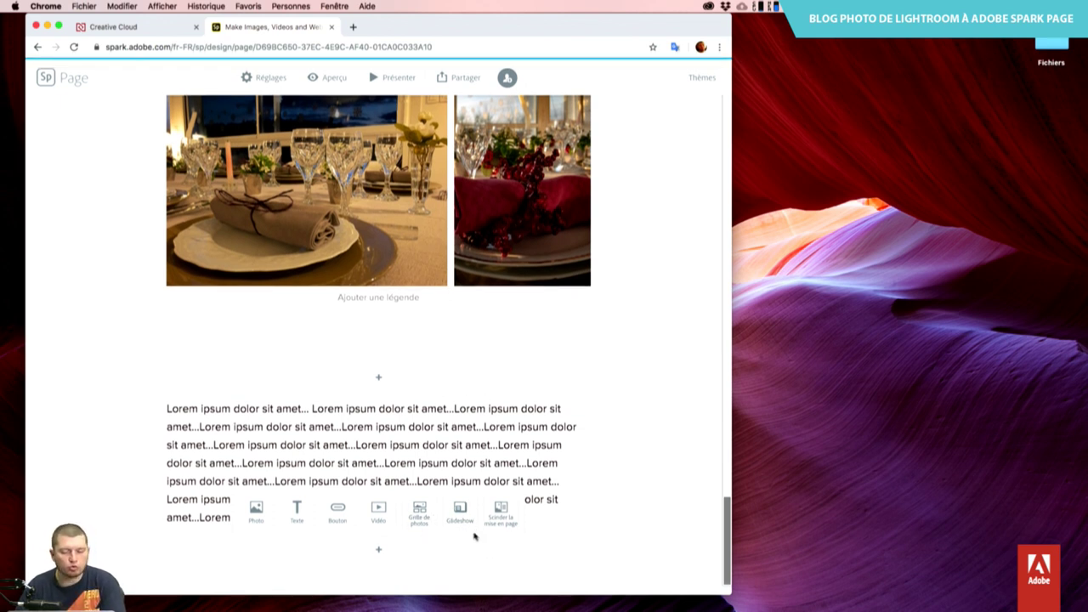
Insert a split image-and-text block and browse the Lightroom albums for a photo.
click(507, 522)
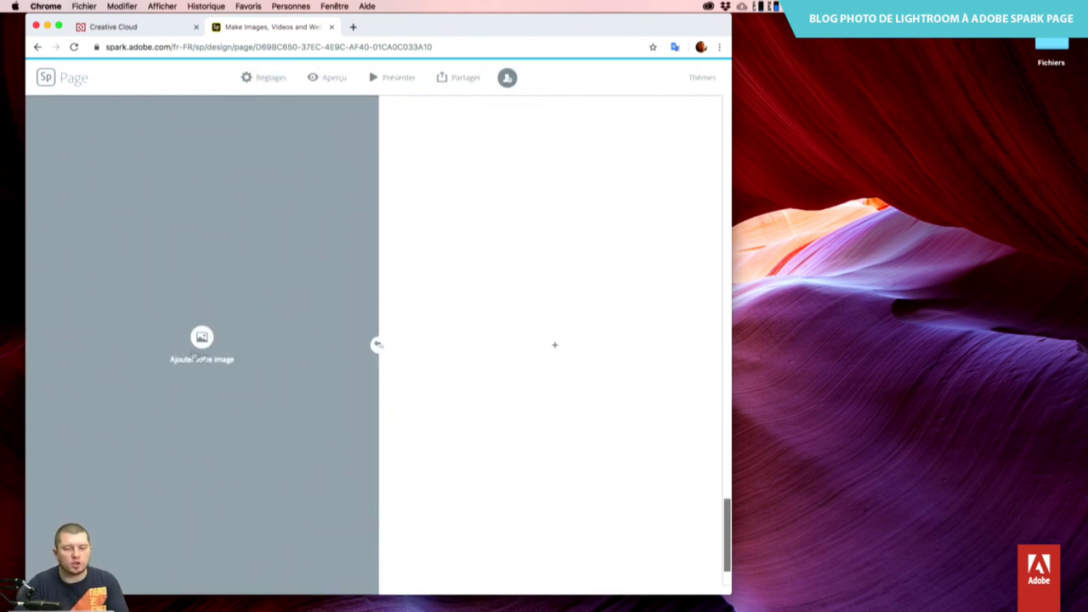
click(202, 338)
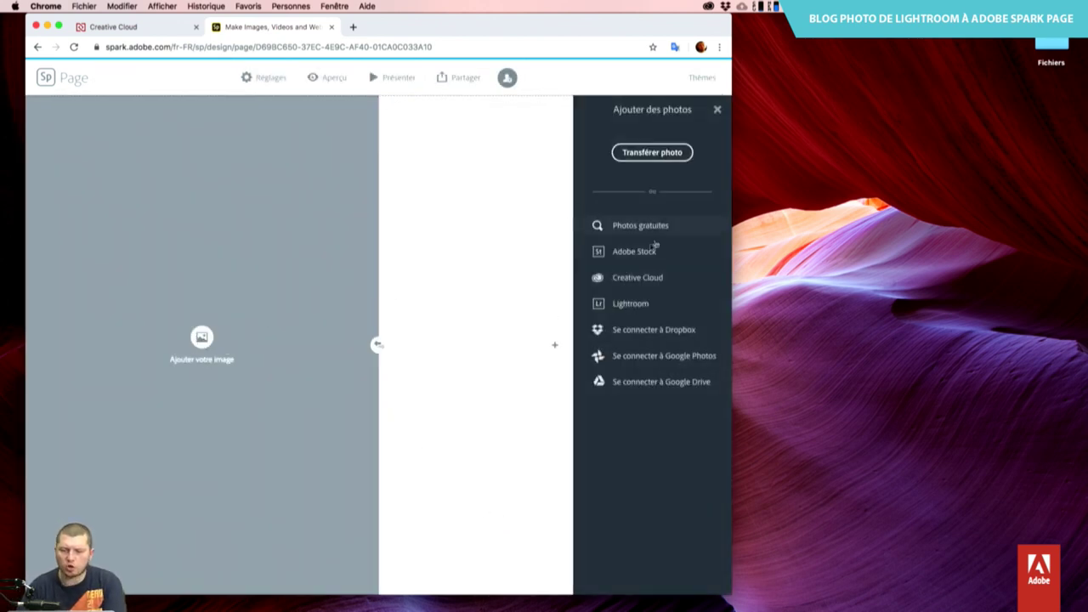
click(639, 310)
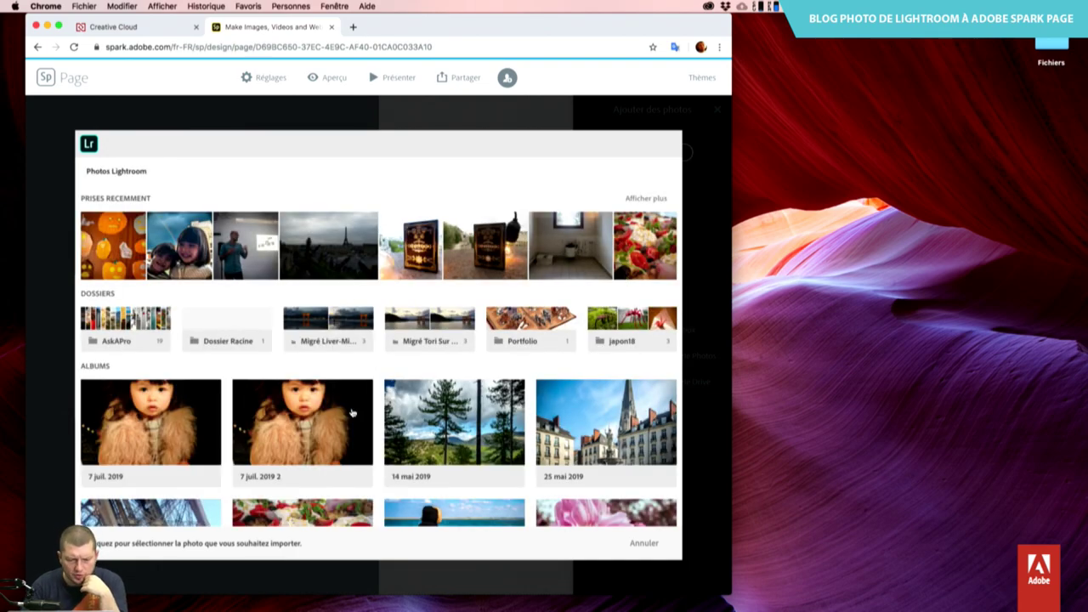
scroll(352, 413, down, 5)
scroll(352, 412, down, 2)
scroll(352, 412, down, 10)
scroll(352, 413, down, 5)
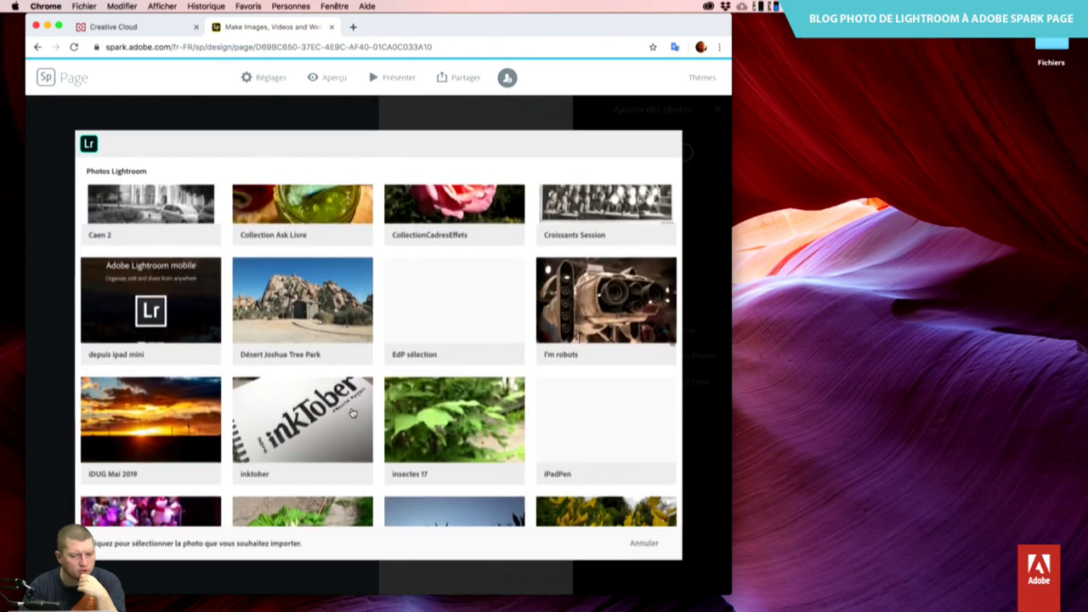
scroll(352, 412, down, 3)
scroll(352, 412, down, 5)
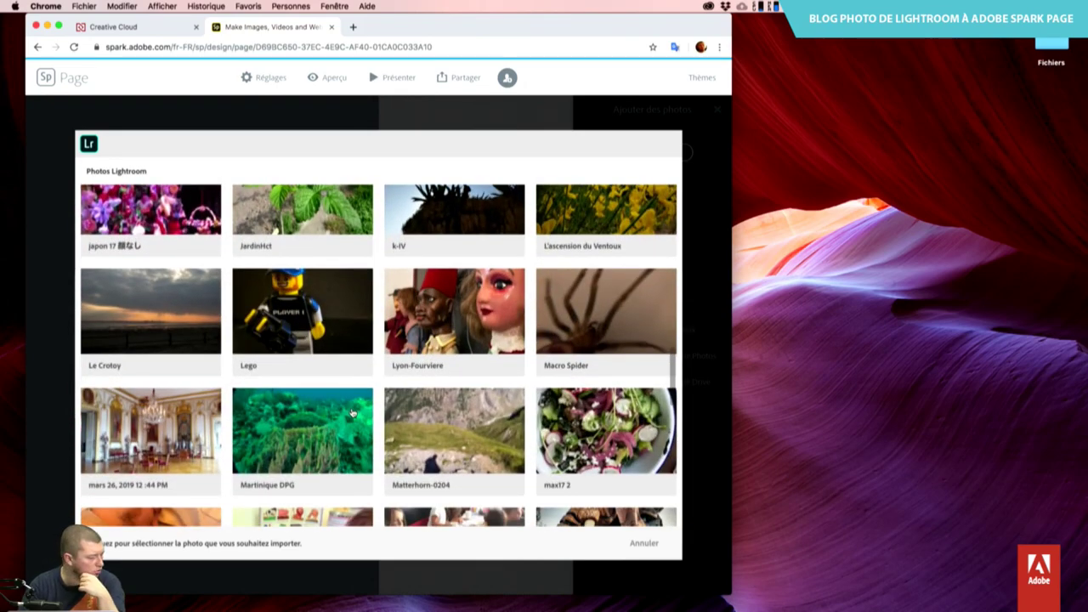
scroll(352, 413, down, 3)
scroll(352, 412, down, 2)
scroll(352, 412, down, 2)
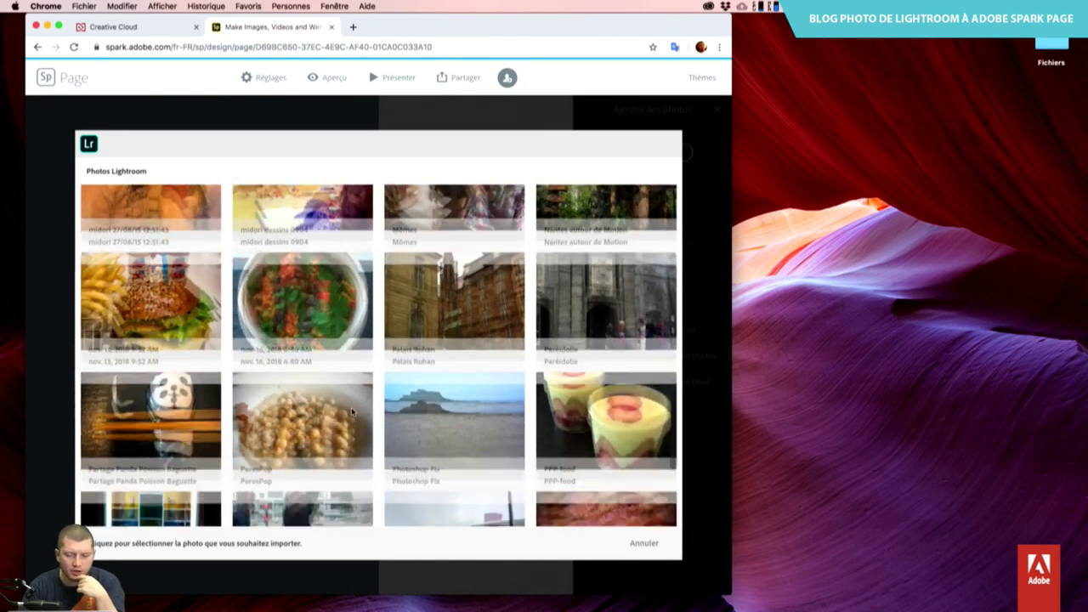
scroll(352, 412, down, 3)
scroll(352, 413, down, 3)
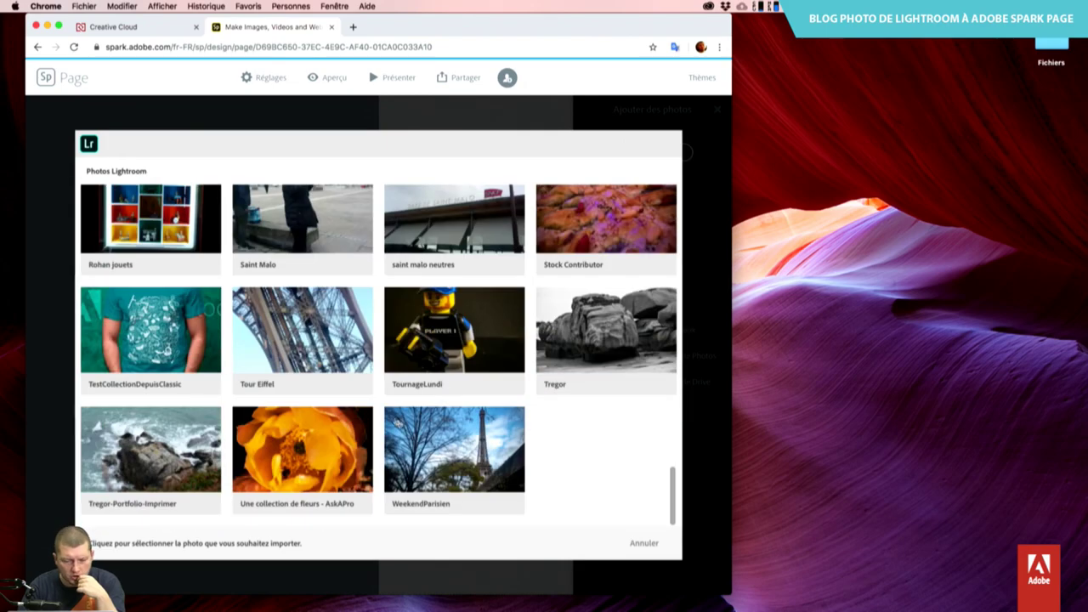
scroll(400, 425, up, 3)
scroll(399, 425, up, 3)
scroll(400, 426, down, 1)
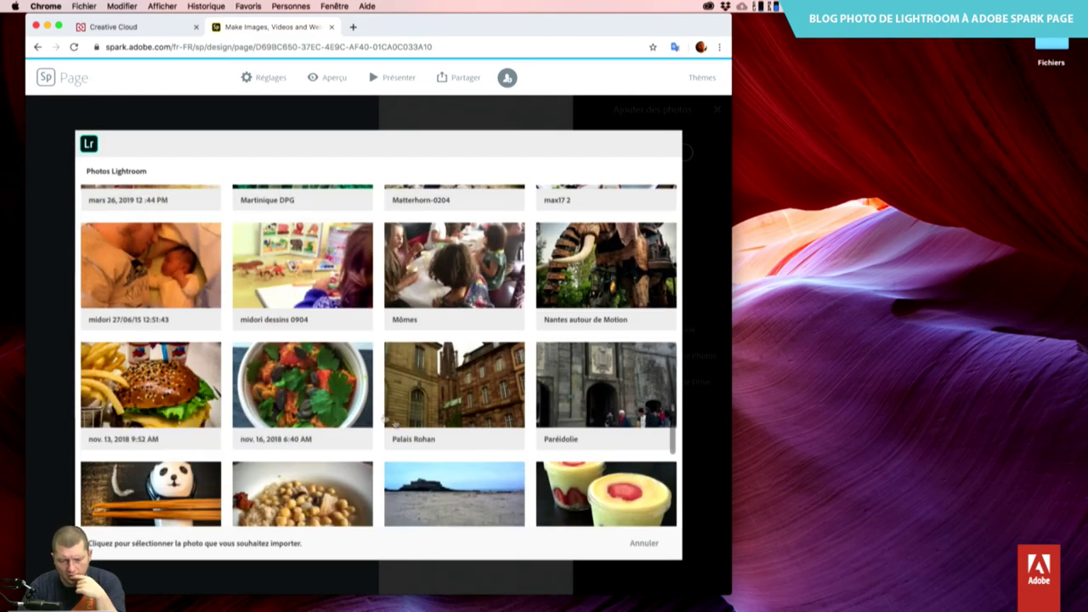
scroll(380, 355, up, 5)
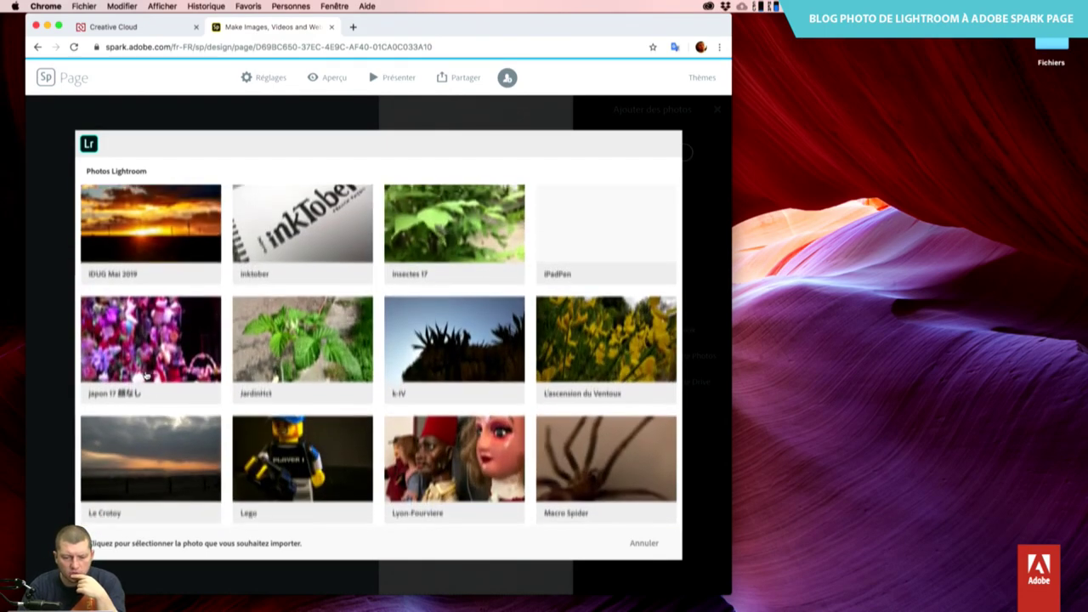
scroll(379, 355, down, 6)
Place the first burger photo from the nov. 13, 2018 album in the split block.
click(178, 278)
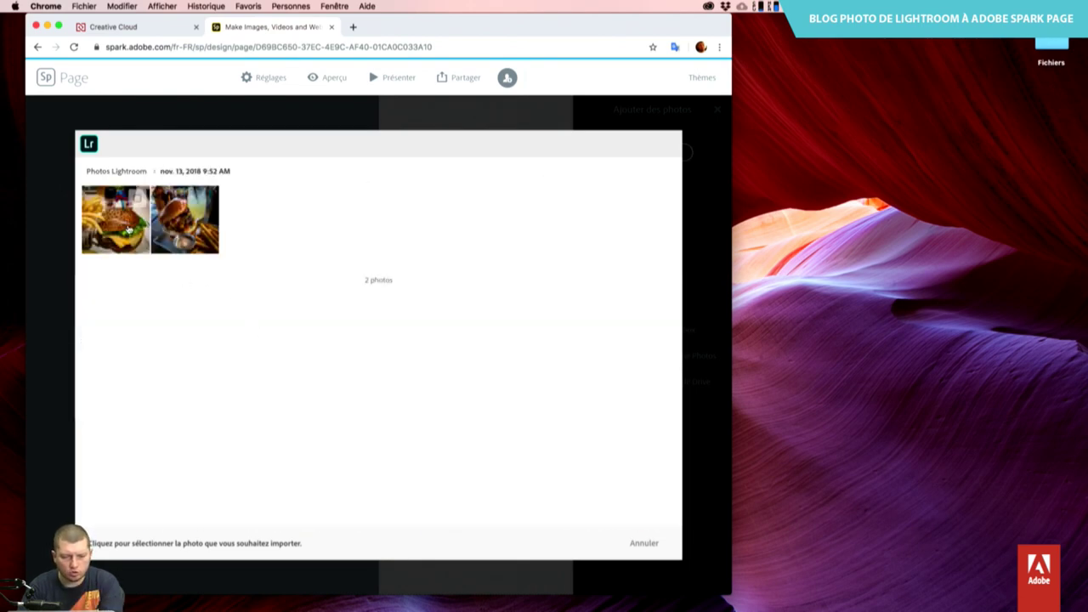
click(129, 230)
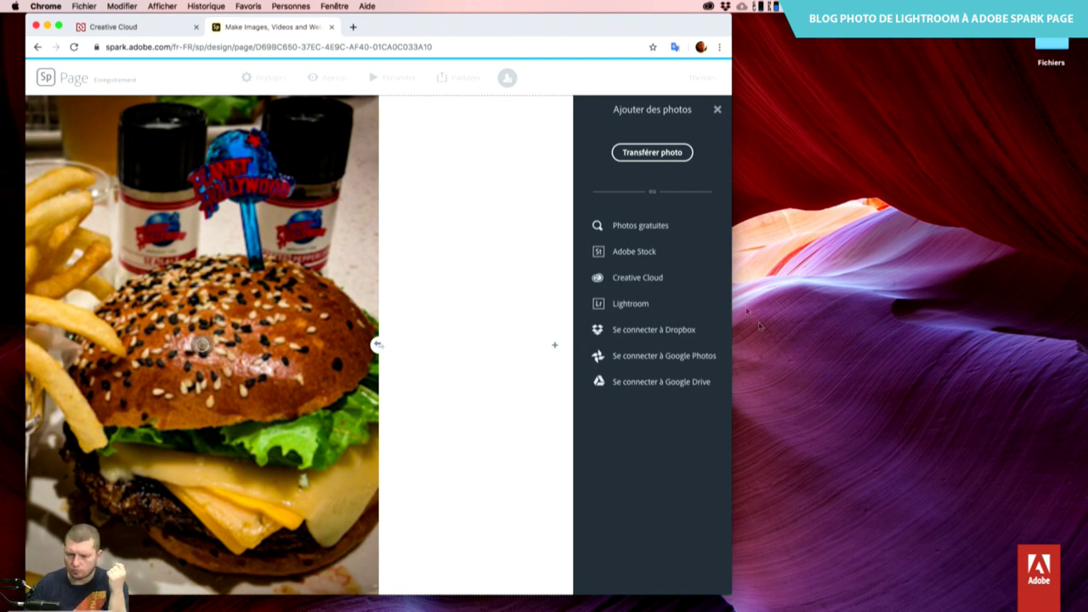
click(477, 342)
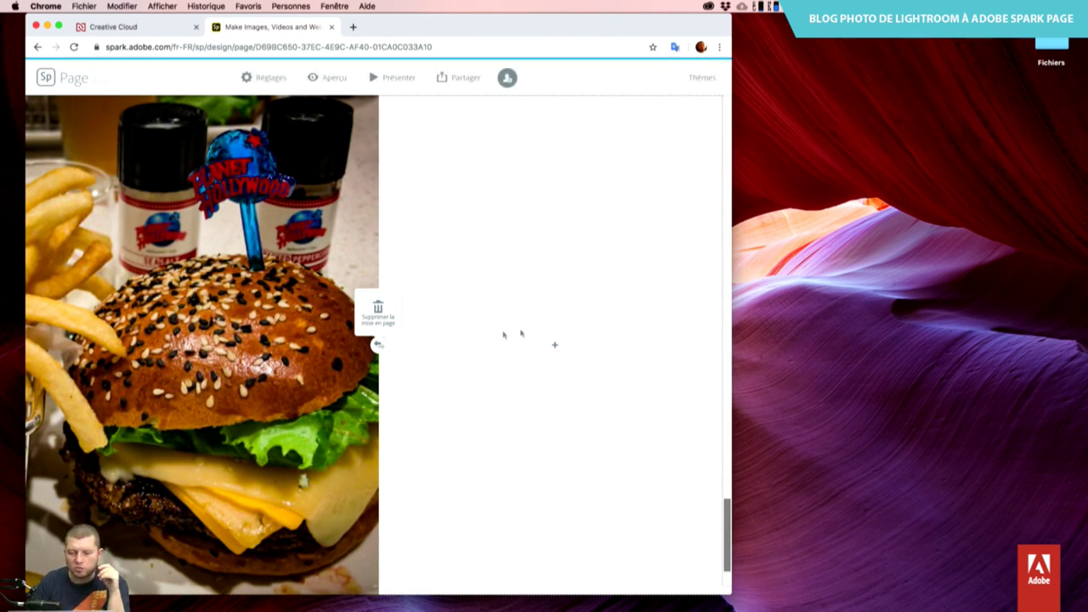
click(555, 349)
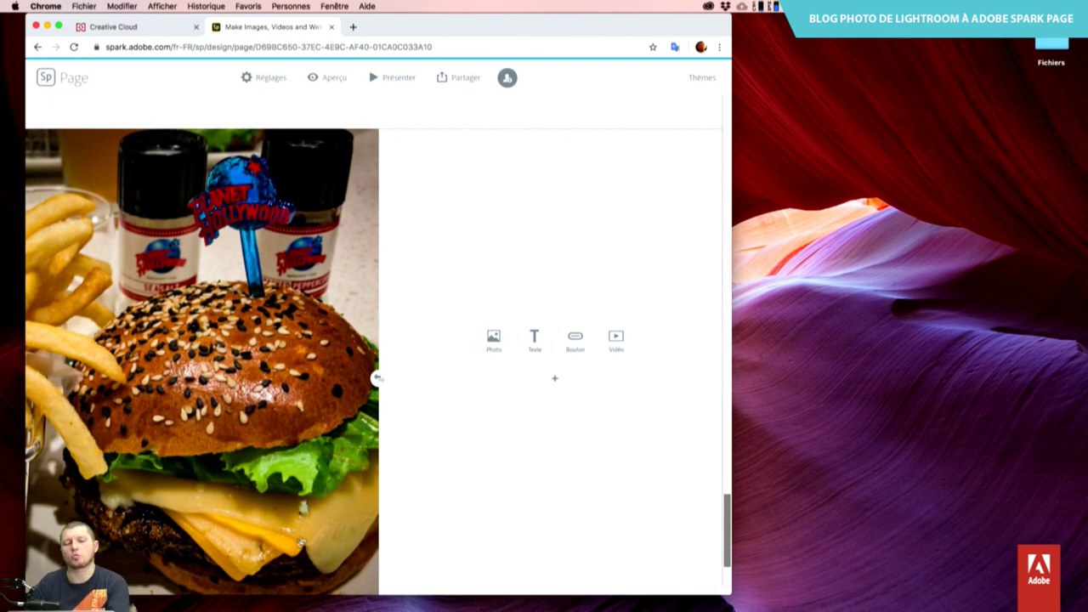
Write 'Manger équilibré et faire du sport régulièrement' plus pasted Lorem ipsum beside the burger photo.
click(535, 340)
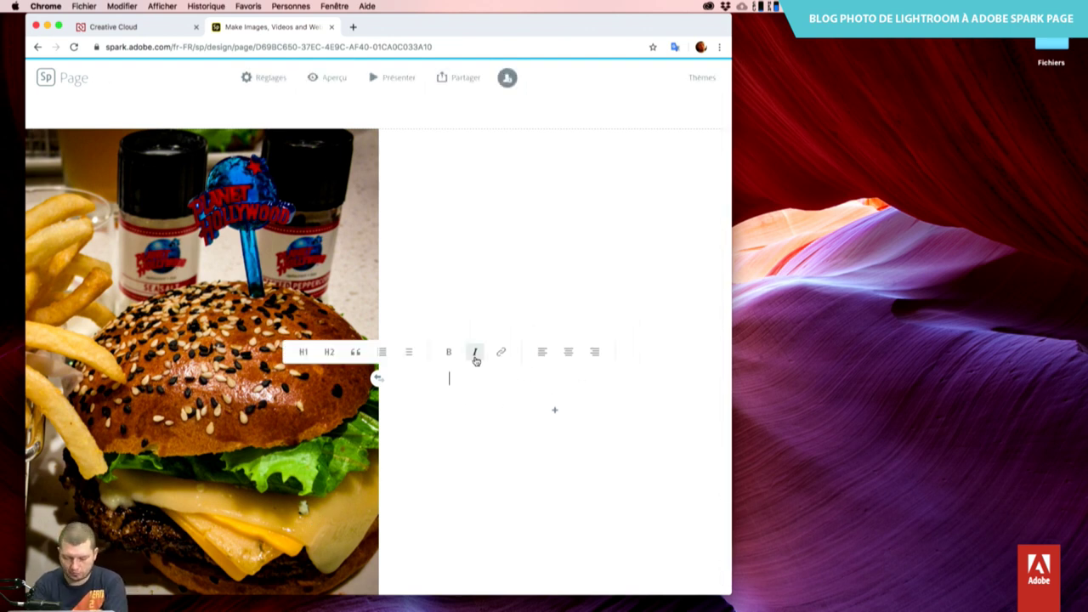
text(Manger équilibré et faire du sp)
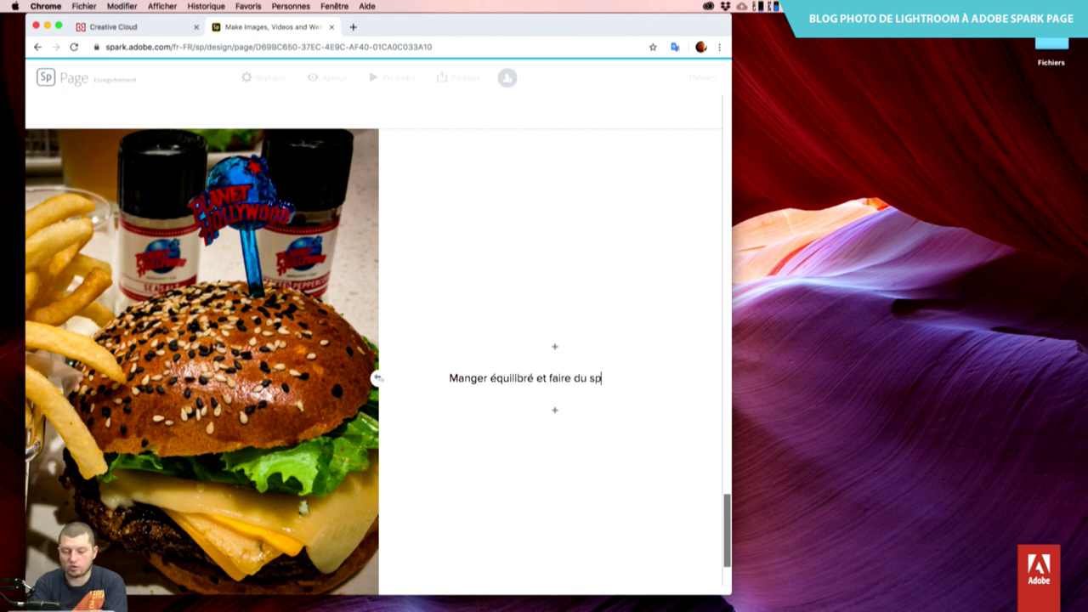
text(ort rég)
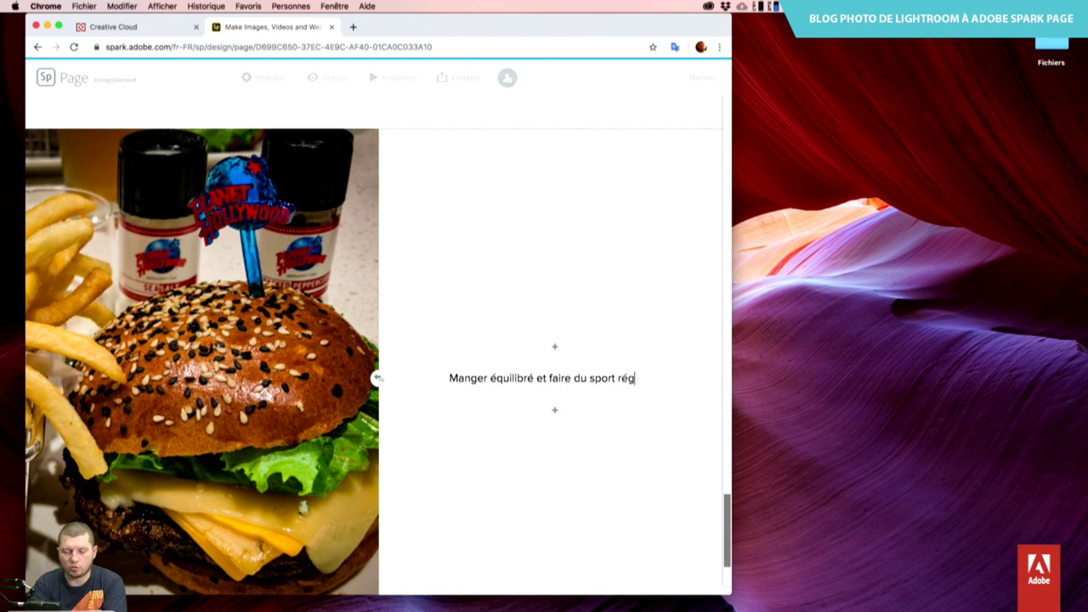
text(ulièrement)
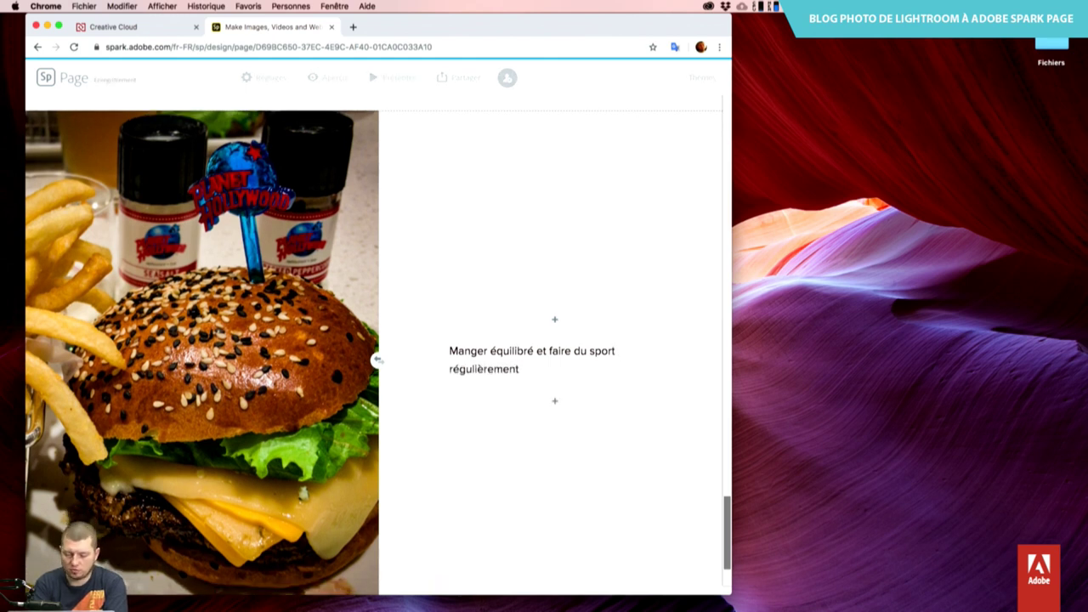
key(super+v)
text(Lorem ipsum dolor sit amet...)
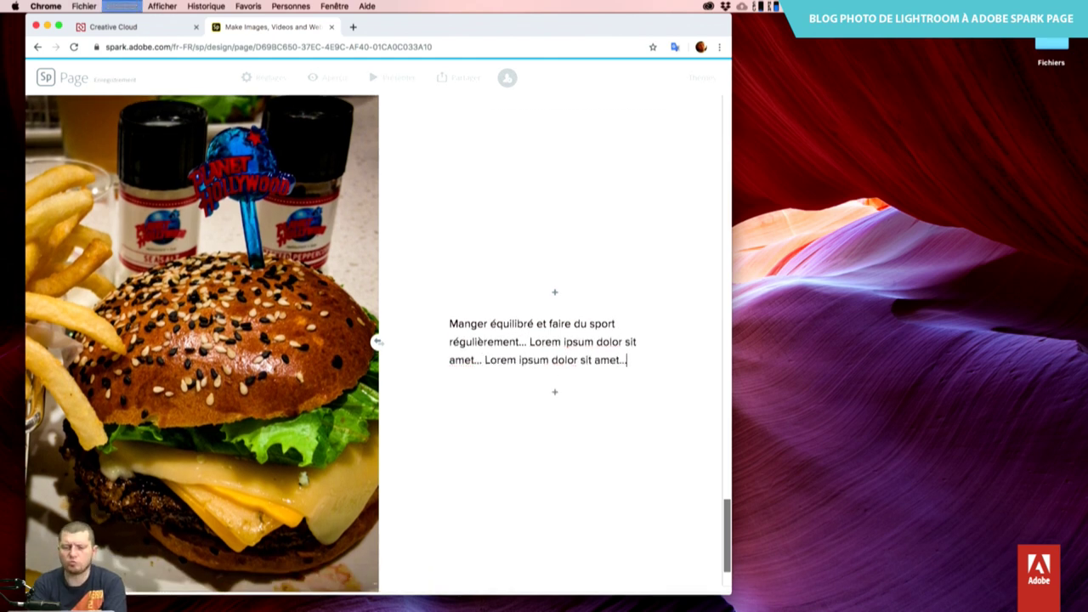
text(Lorem ipsum dolor sit amet...)
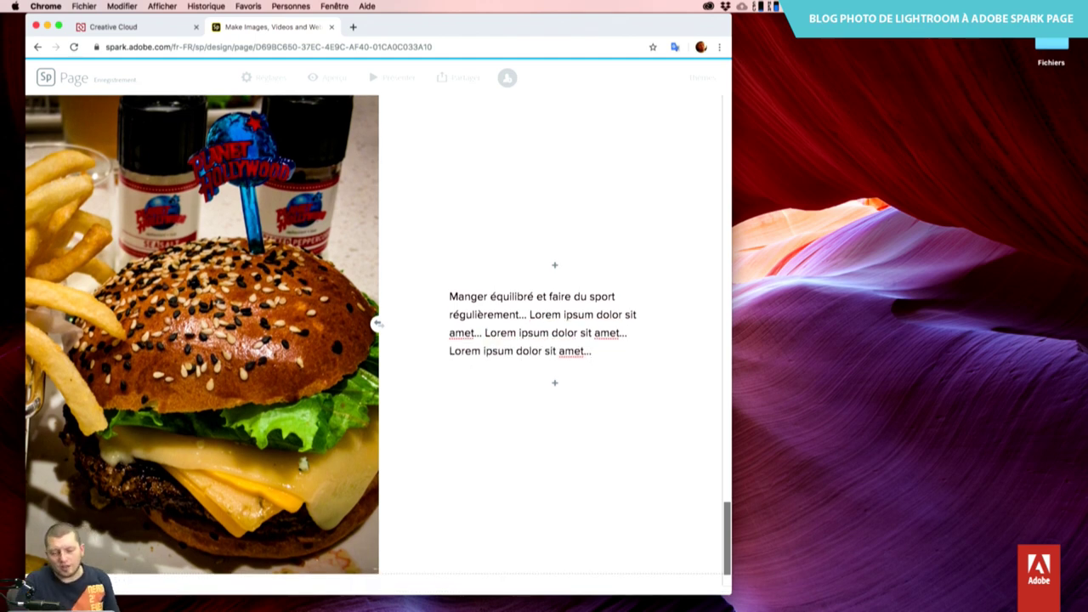
click(493, 204)
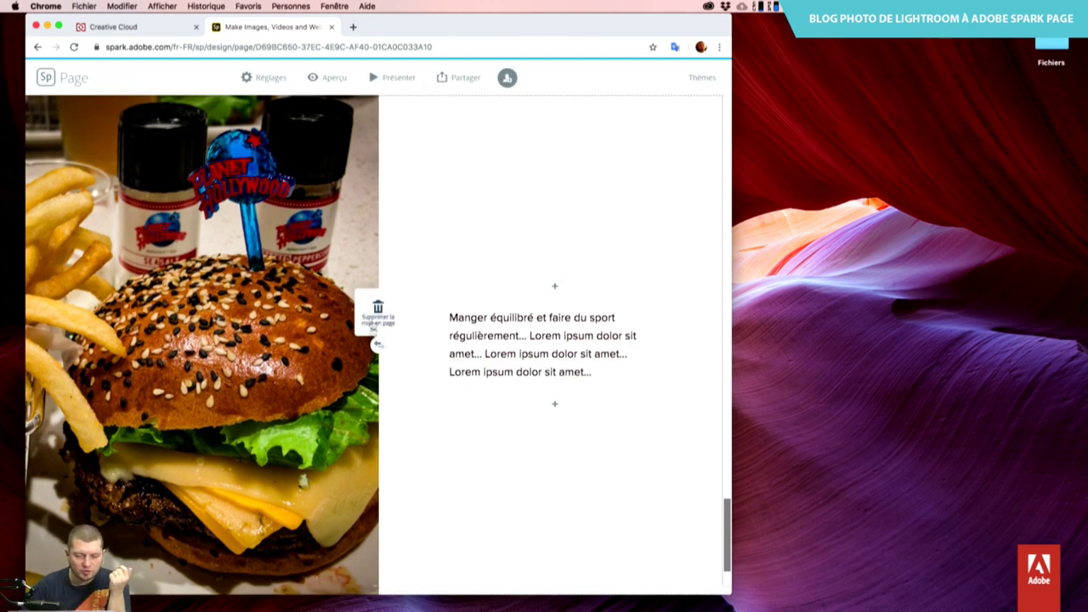
Toggle the layout swap a few times, leaving the burger photo on the left.
click(379, 346)
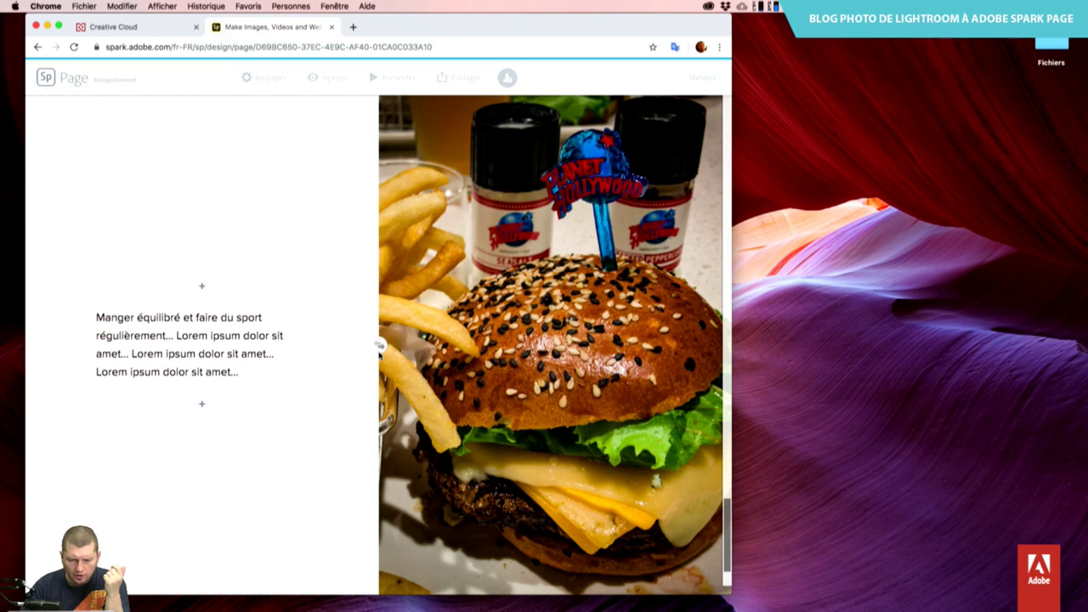
click(379, 346)
click(379, 346)
click(380, 347)
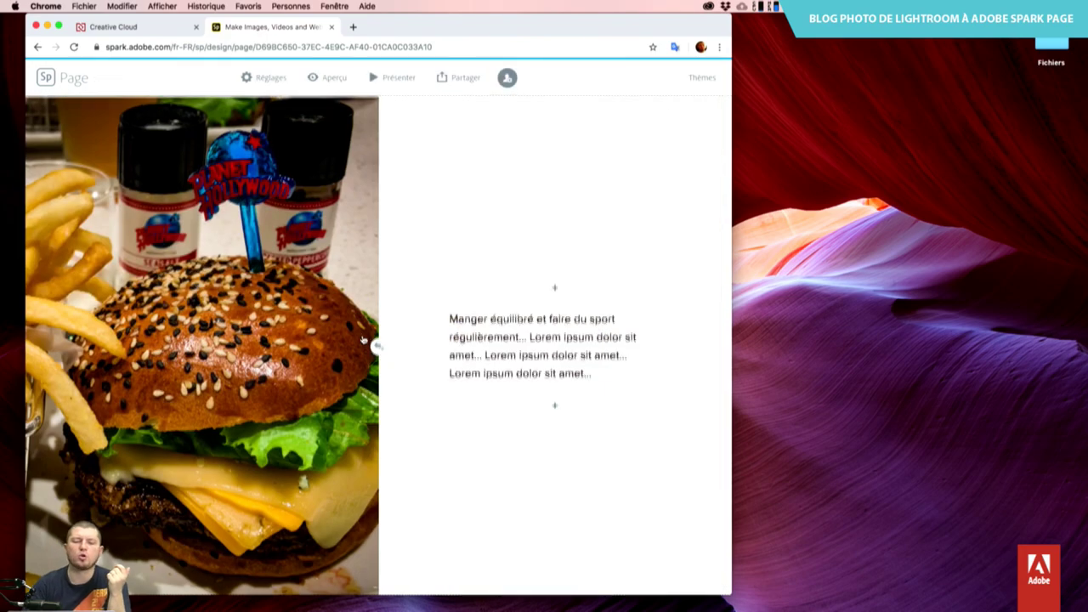
scroll(374, 344, up, 5)
scroll(366, 341, up, 3)
scroll(363, 341, down, 5)
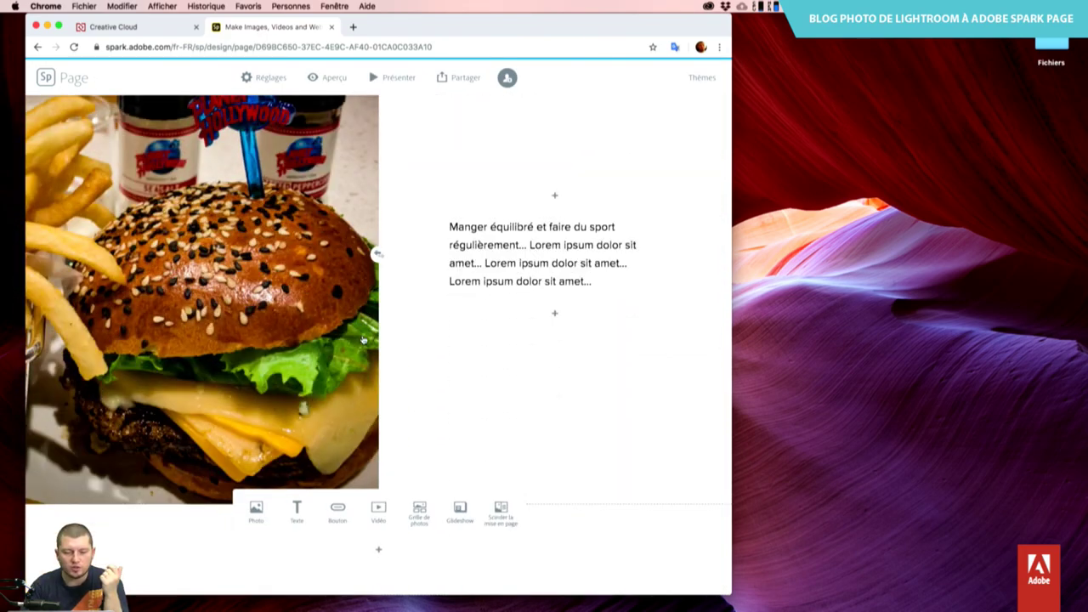
scroll(363, 340, up, 3)
scroll(363, 340, up, 2)
scroll(363, 340, down, 5)
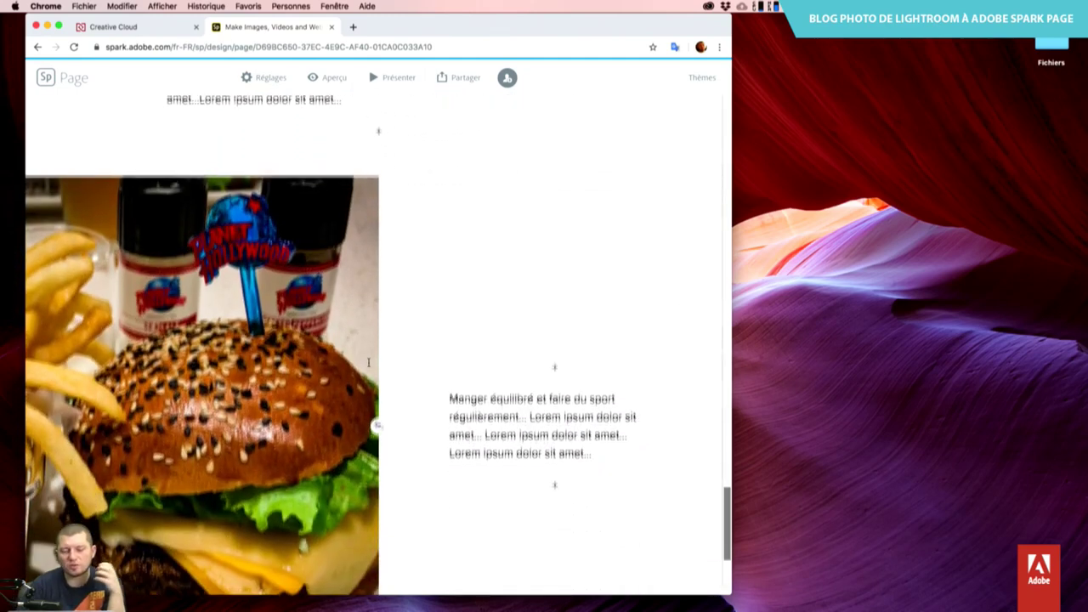
scroll(366, 348, down, 1)
scroll(370, 368, down, 3)
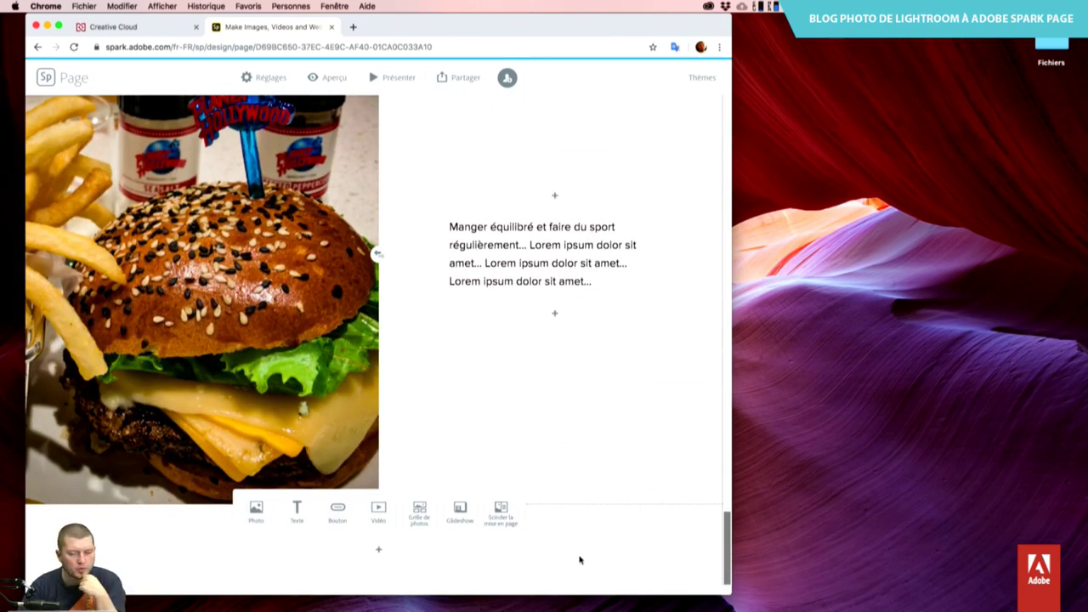
Add a Lorem ipsum paragraph below the burger section, topped by an H2 Lorem ipsum heading.
click(296, 510)
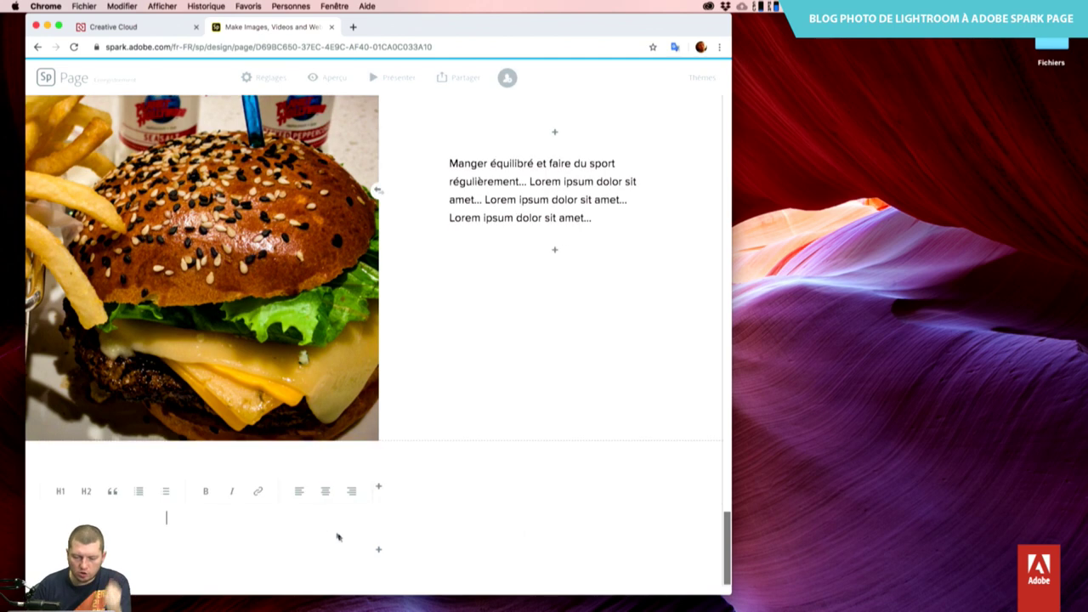
text(Lorem ipsum dolor sit amet...)
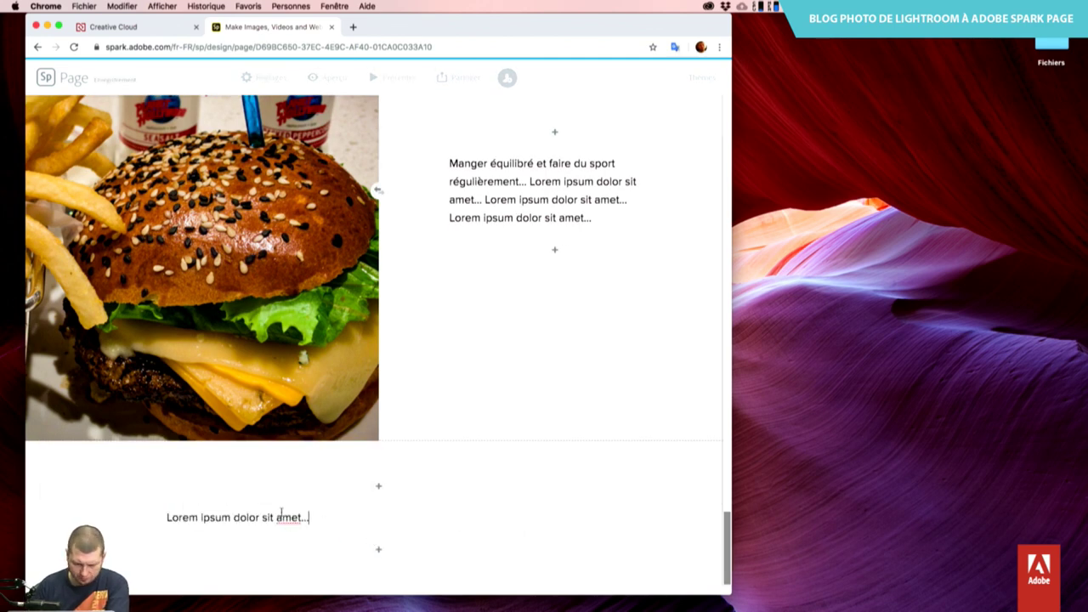
text(Lorem ipsum dolor sit amet...)
text(Lorem ipsum dolor sit amet...)
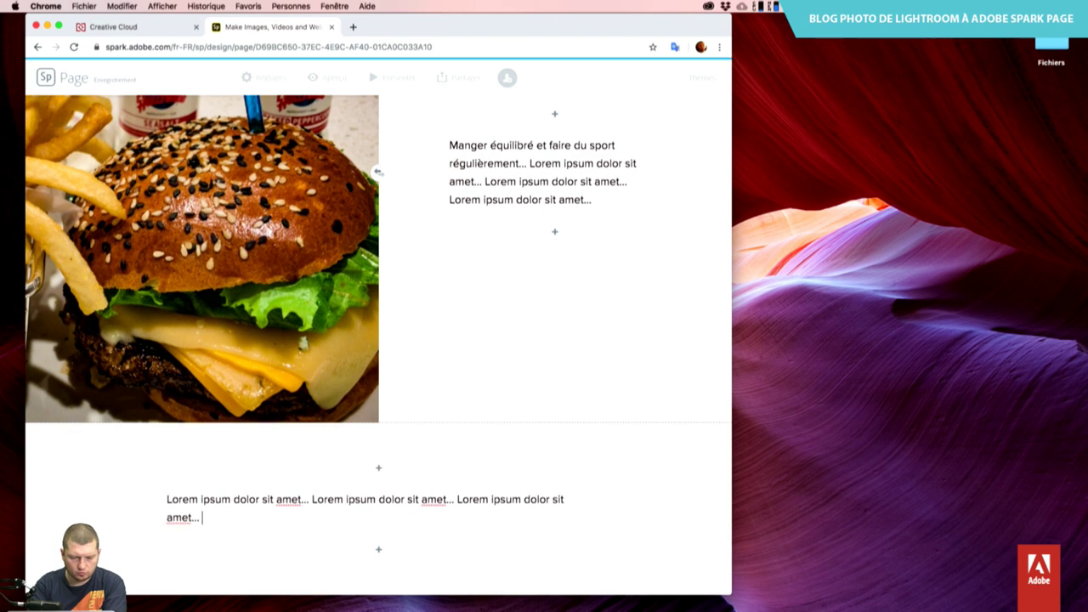
text(Lorem ipsum dolor sit amet...)
click(378, 468)
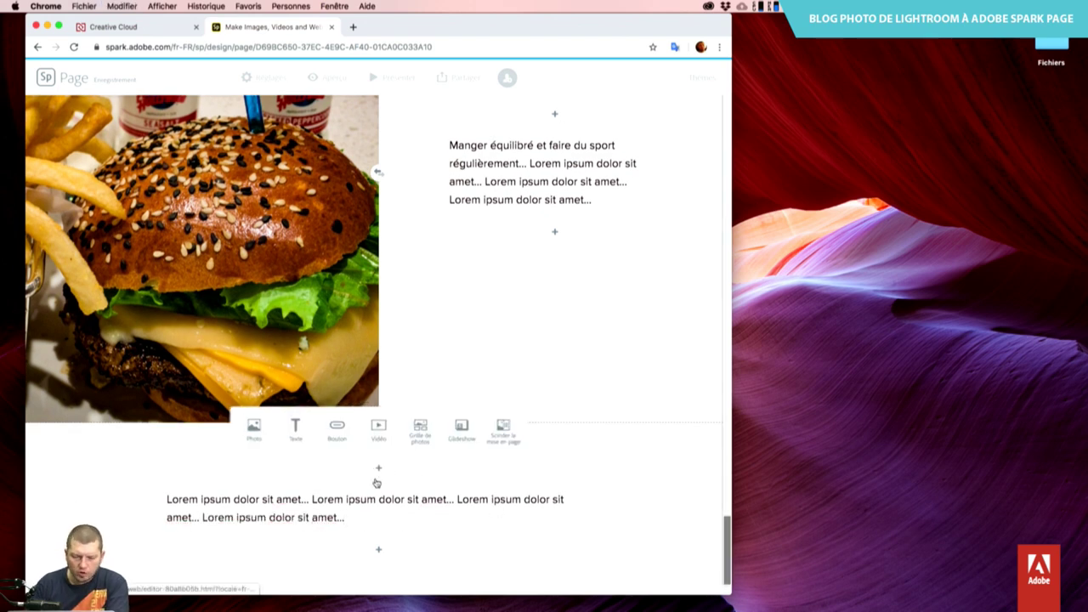
click(295, 421)
text(Lorem ipsum dolor sit amet...)
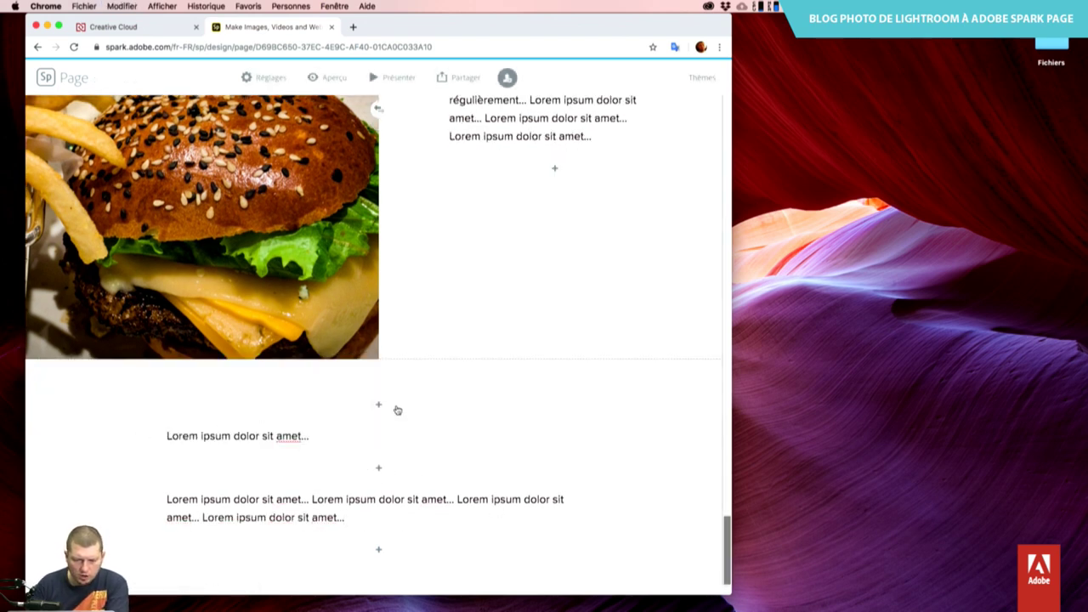
click(379, 405)
triple_click(343, 430)
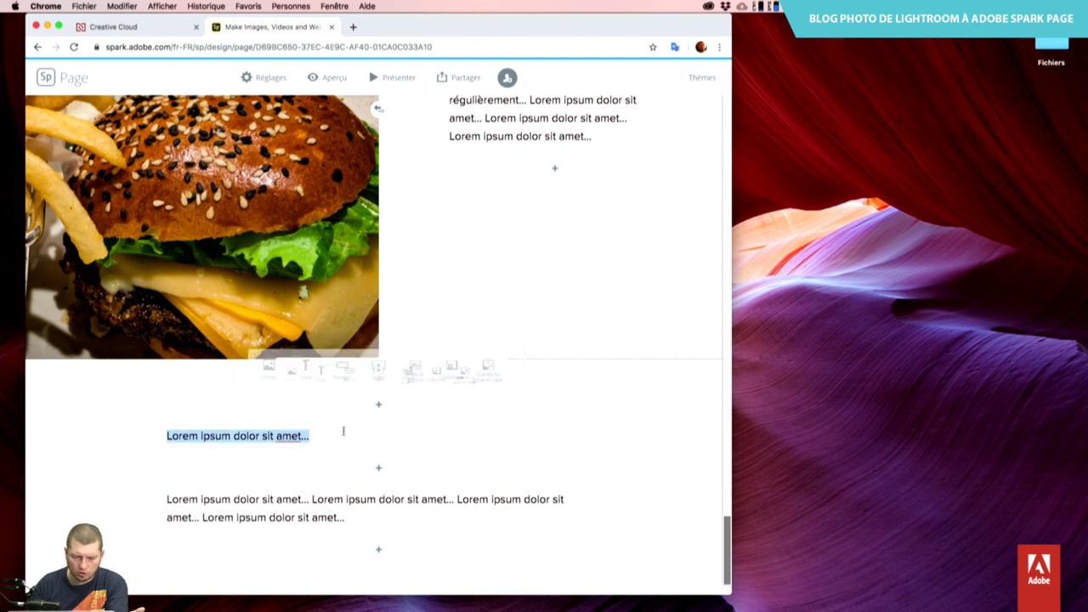
click(117, 412)
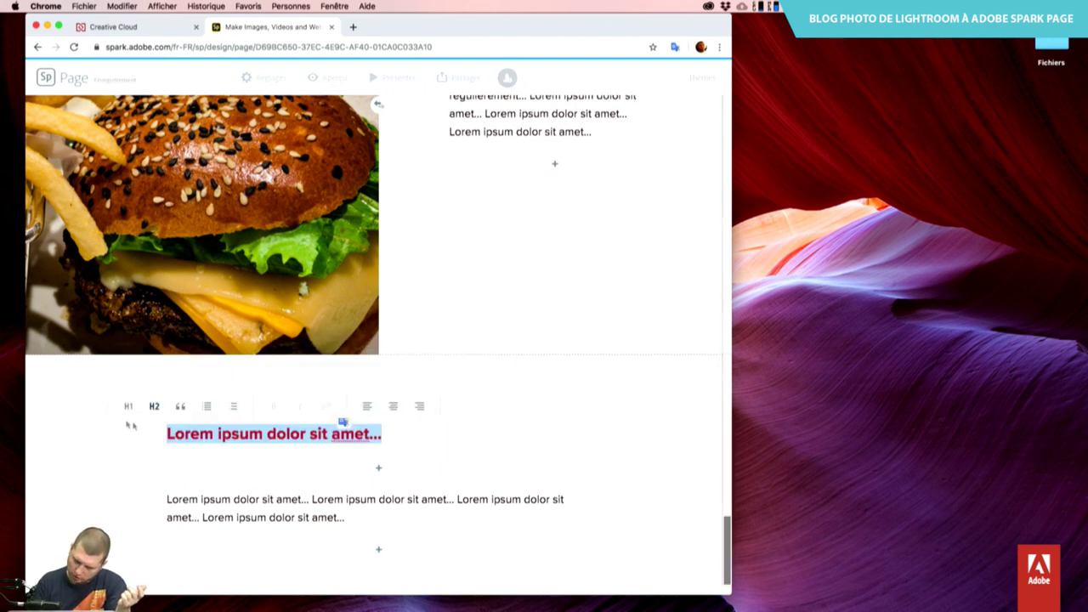
click(472, 454)
Split the first sentence of the paragraph under the gallery into an H2 heading.
scroll(561, 499, up, 5)
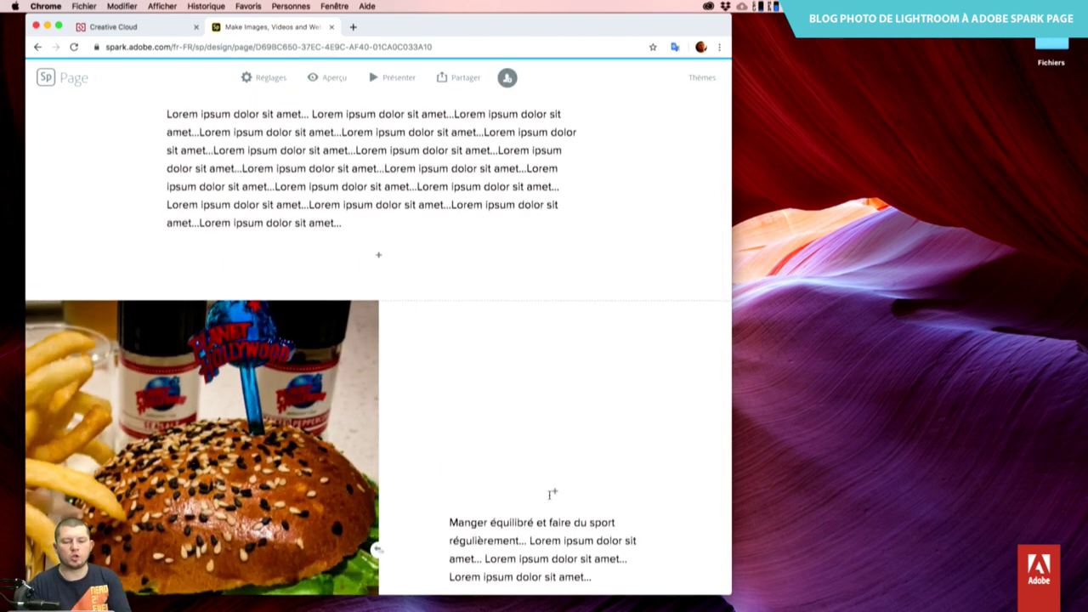
scroll(554, 495, up, 5)
scroll(552, 496, up, 5)
scroll(306, 527, down, 5)
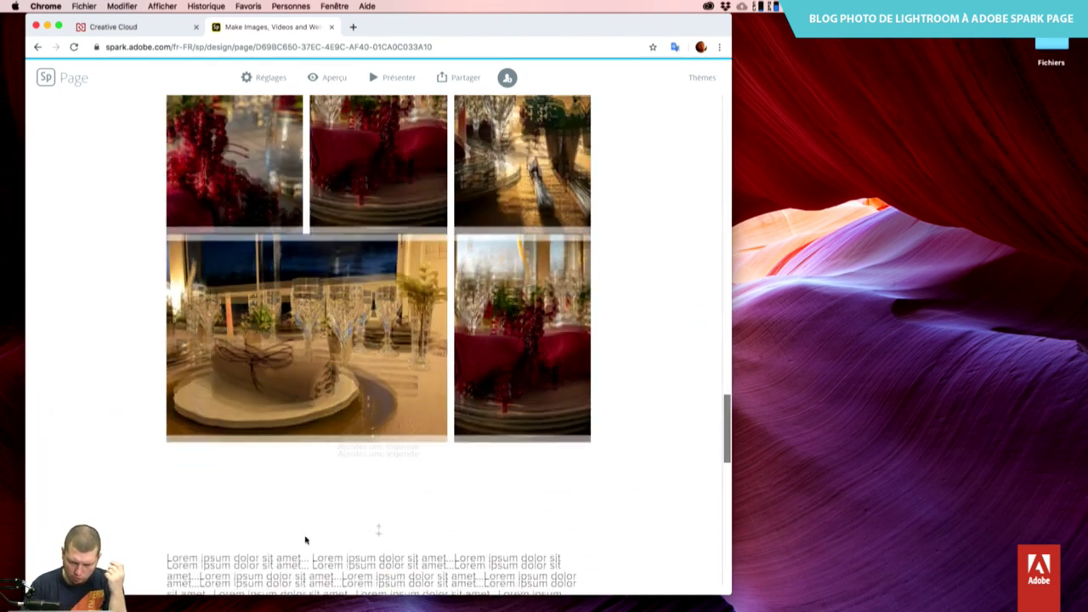
click(313, 518)
key(Return)
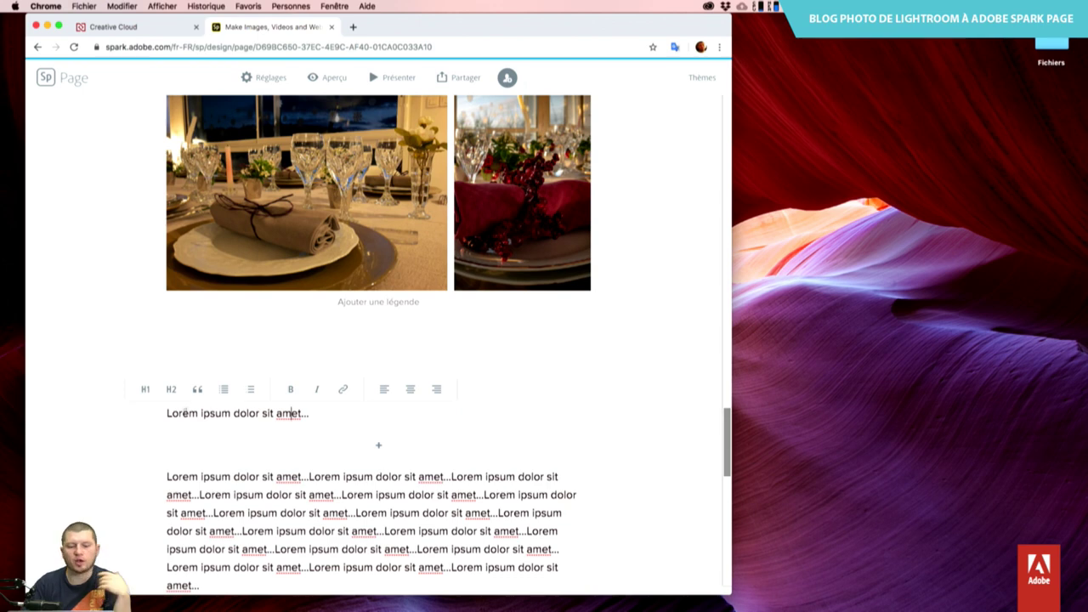
click(171, 389)
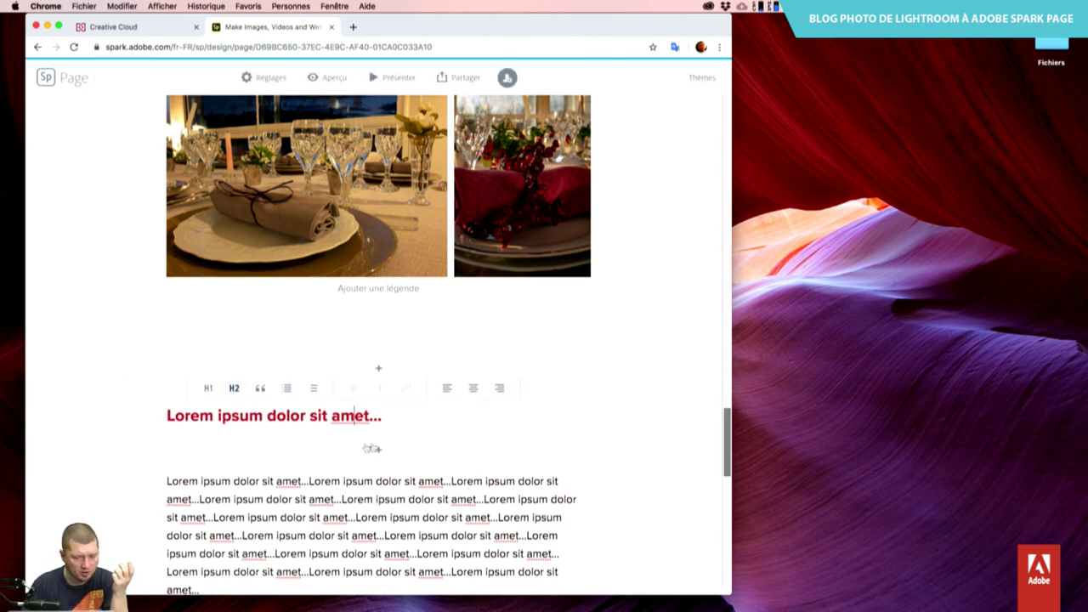
scroll(385, 489, down, 15)
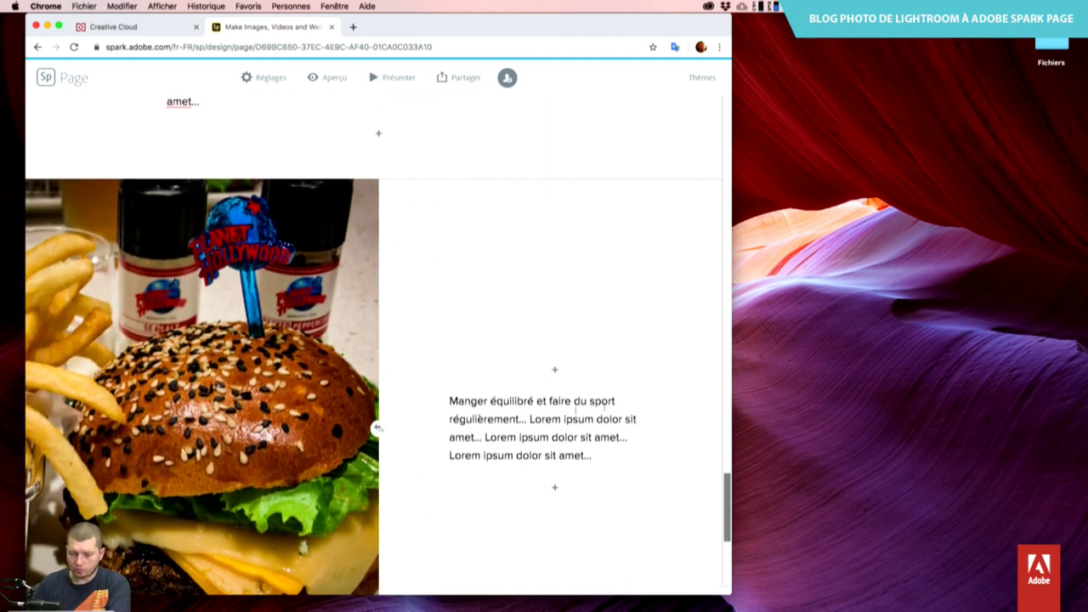
Add a numbered list: Bien choisir son restaurant, Faire attention à la fraîcheur du burger, Limiter l'apport calorique.
scroll(614, 398, down, 1)
click(614, 398)
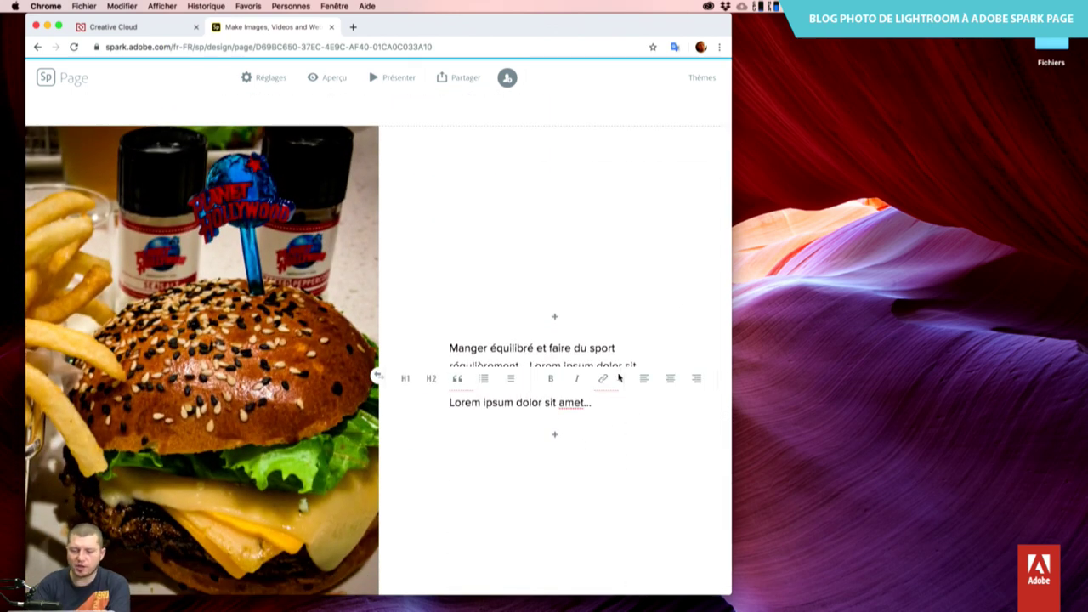
key(Return)
text(Bien choisir son restaurant)
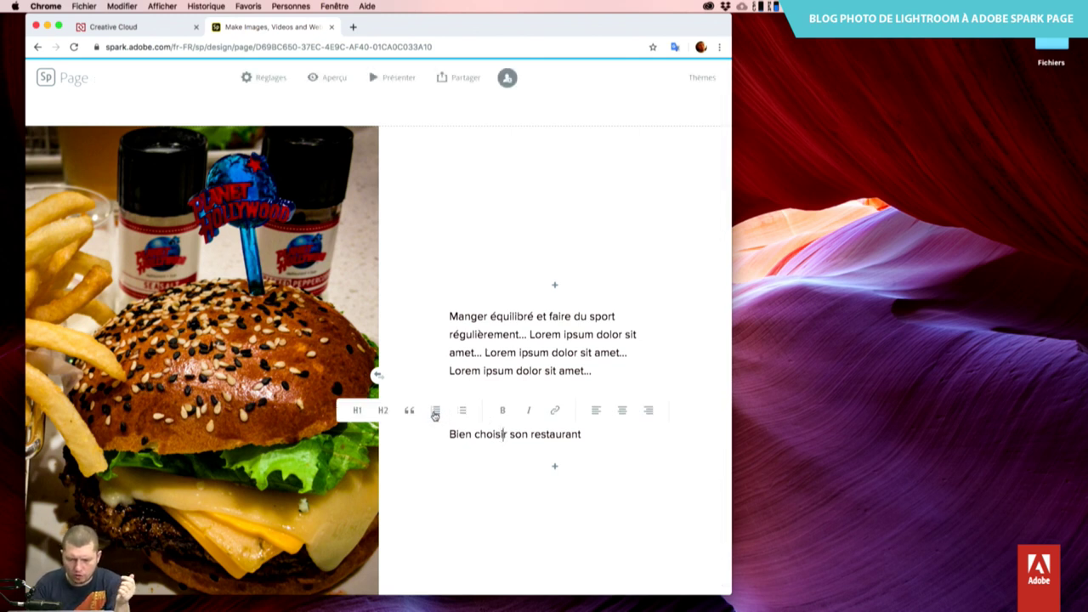
click(435, 412)
click(482, 410)
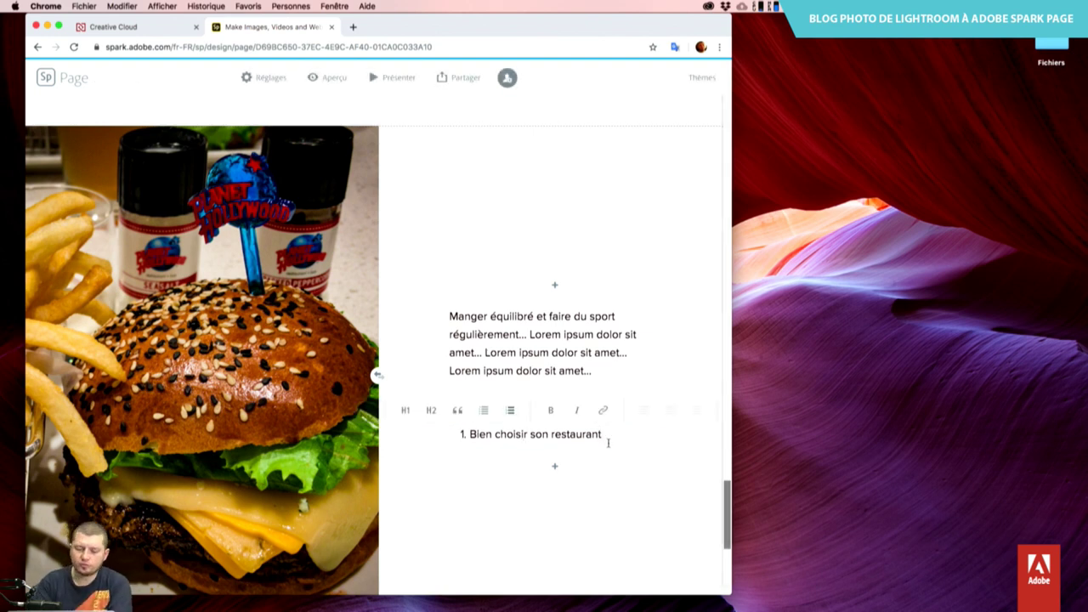
key(Return)
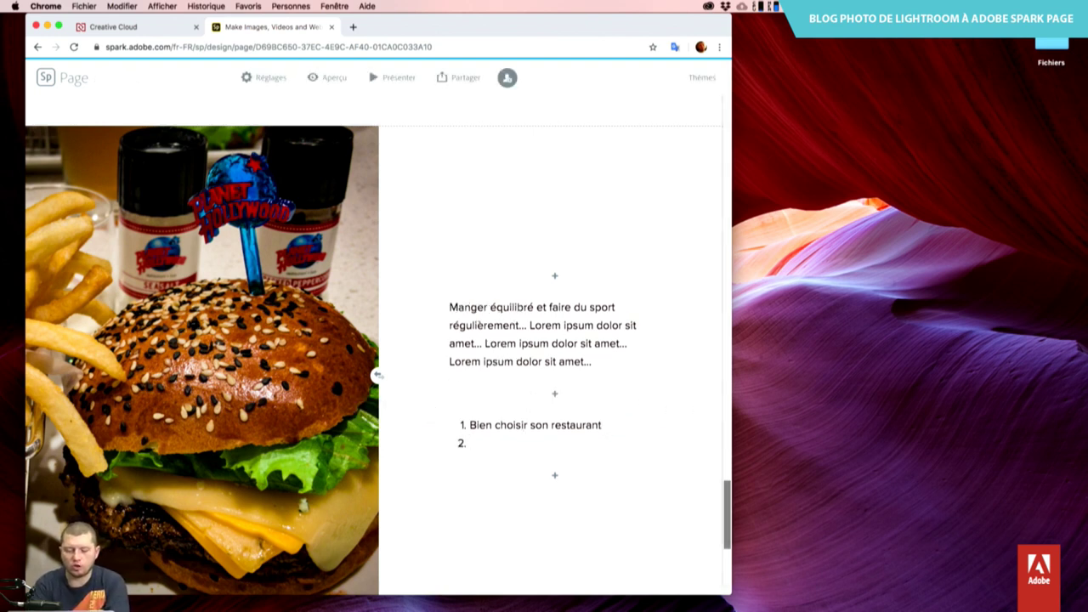
text(Faire a)
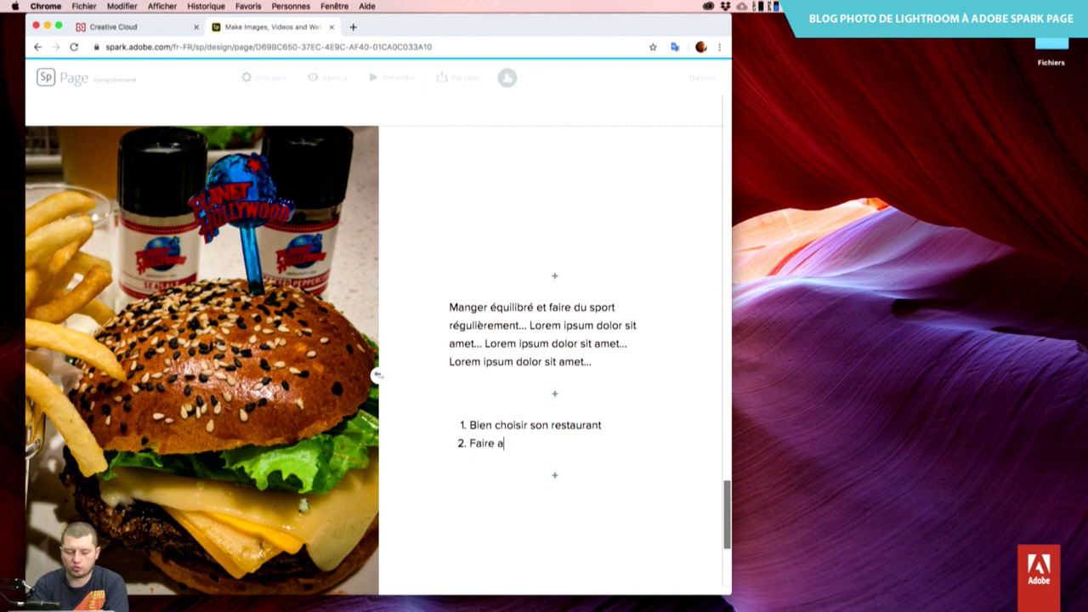
text(ttention à la )
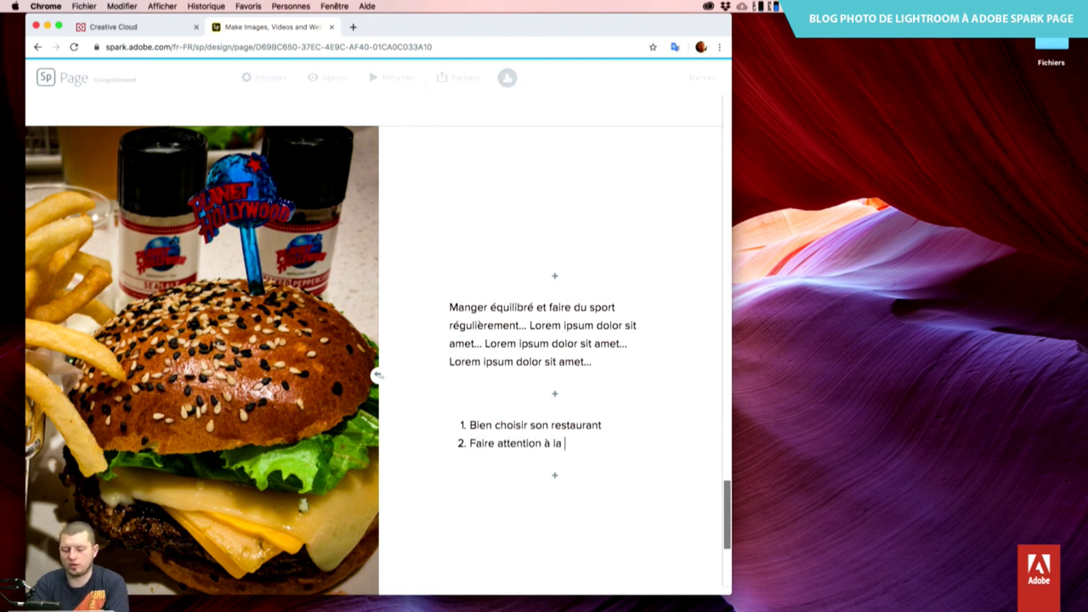
text(fra^icheu)
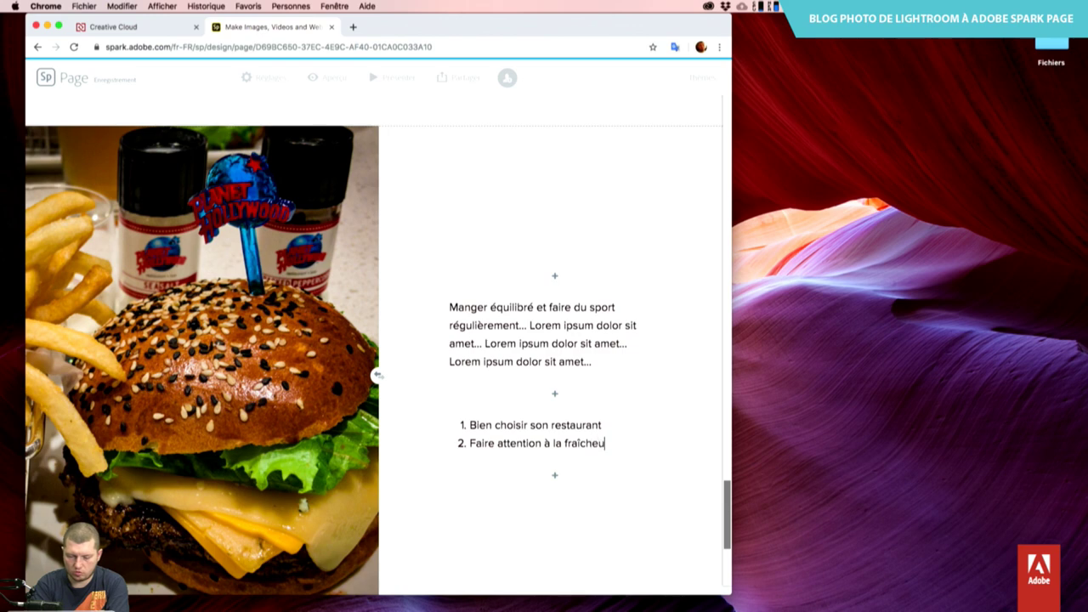
text(r du burg)
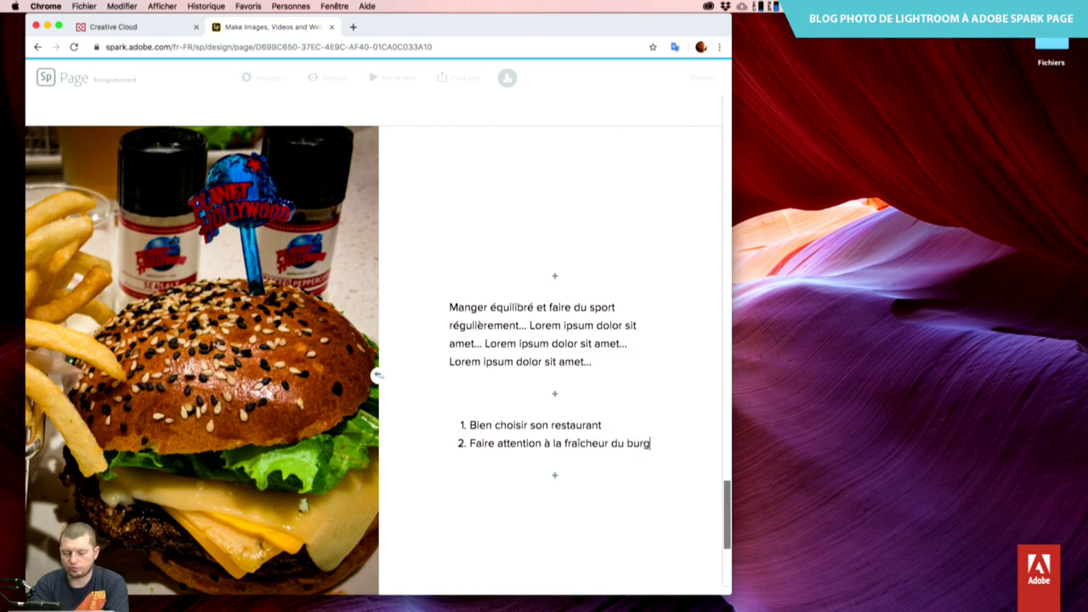
text(er)
key(Return)
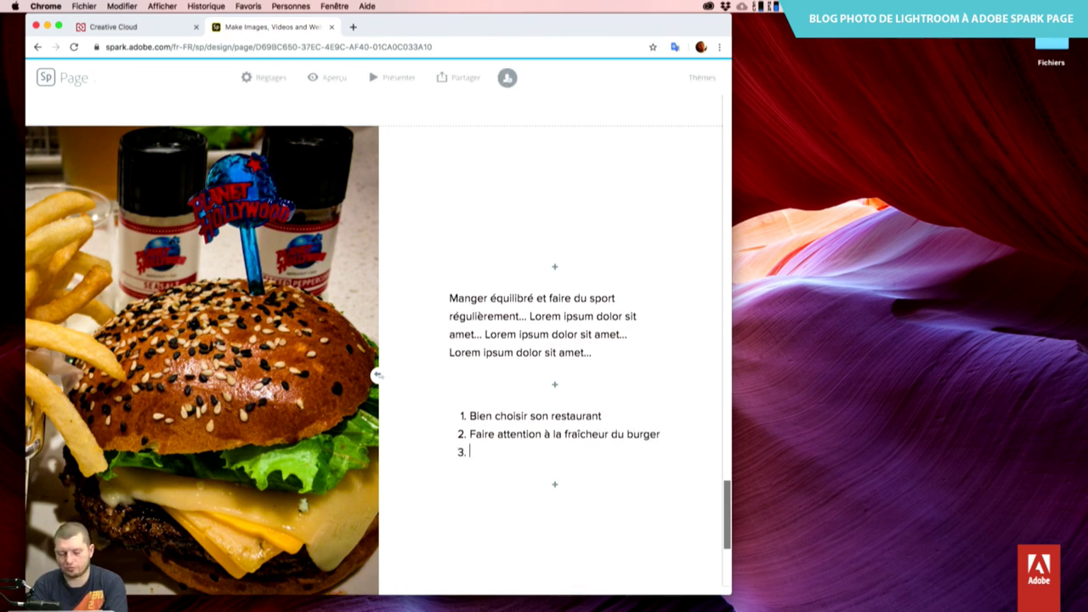
text(Lim)
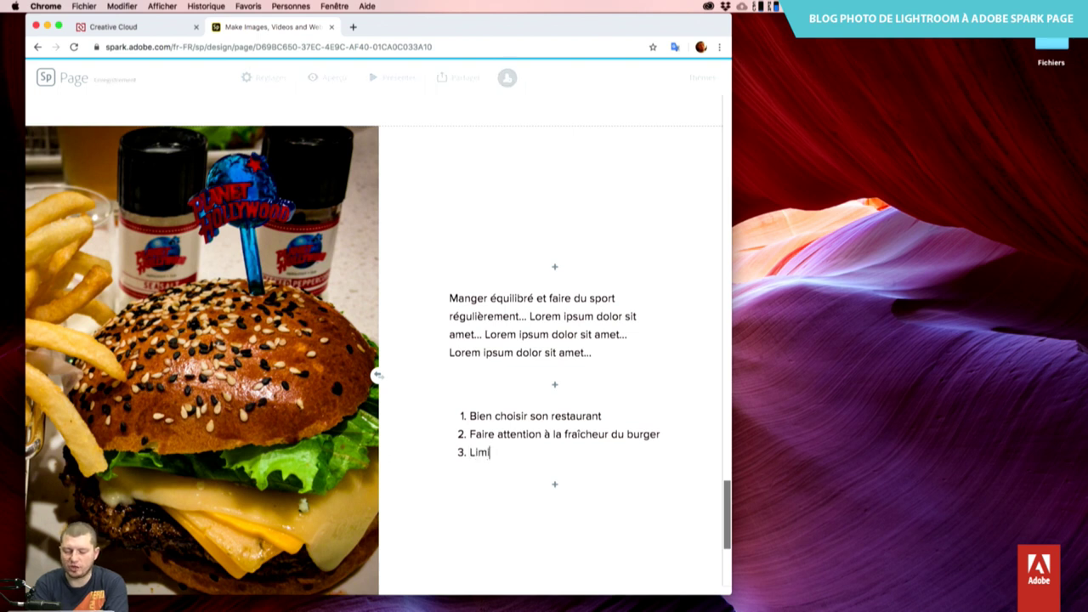
text(iter l'apport c)
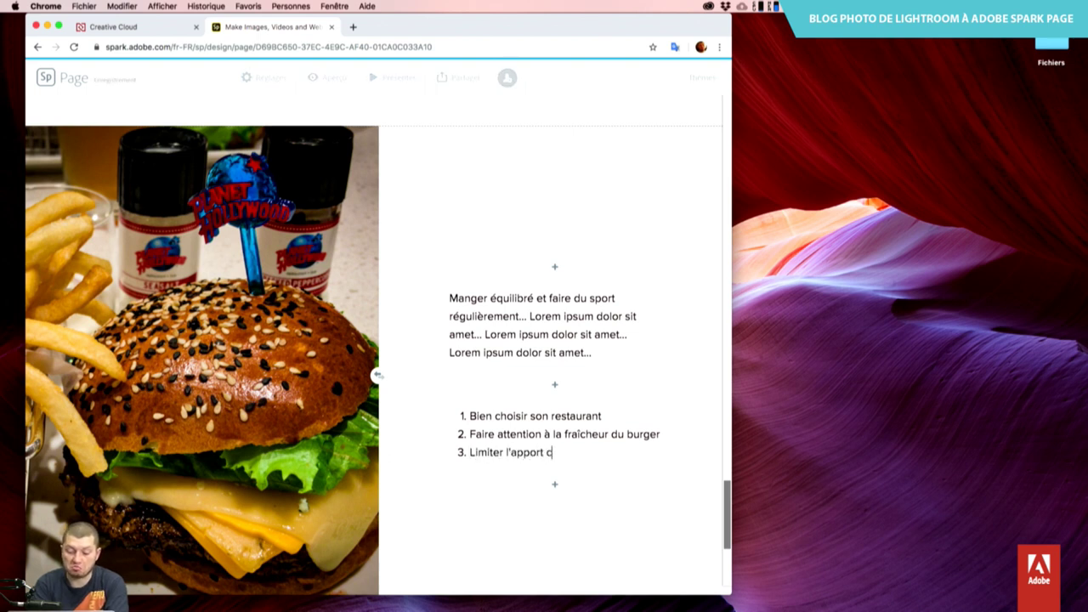
text(aol)
key(BackSpace)
text(lo)
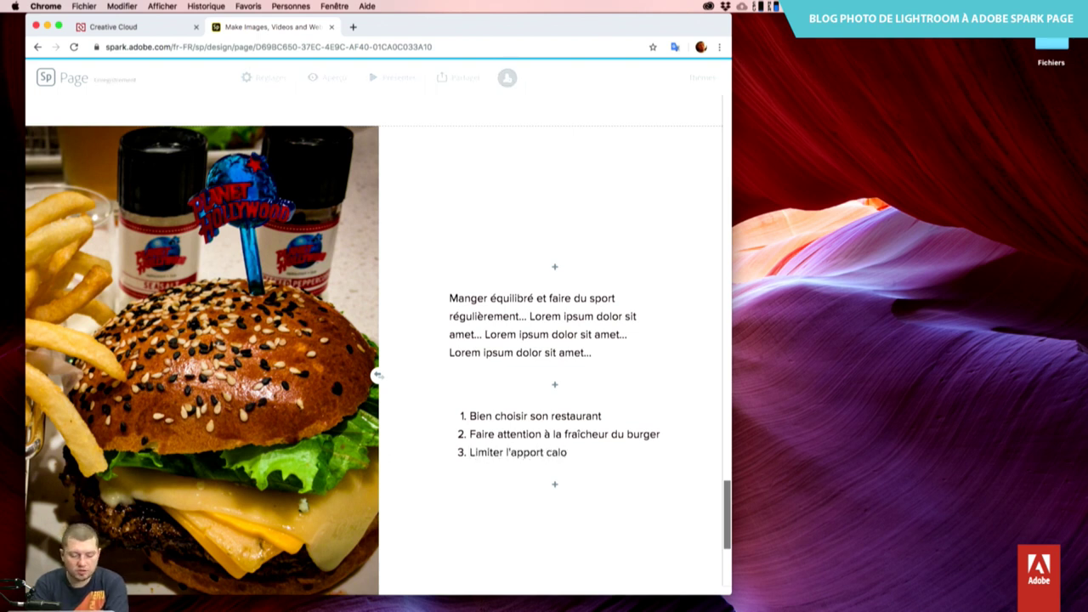
text(rique.)
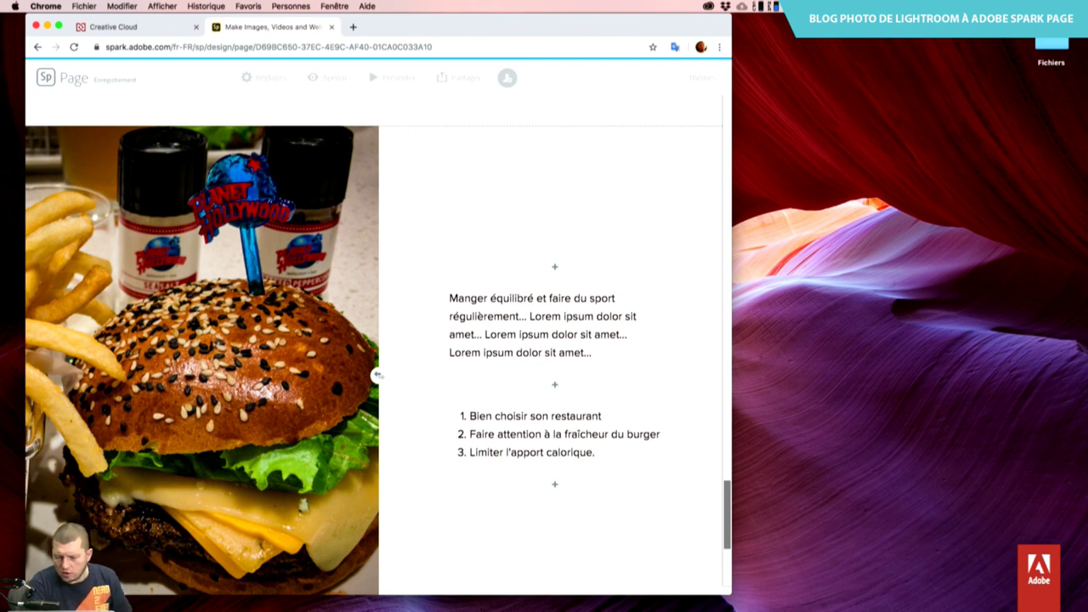
End the first two list items with semicolons and remove the extra space after 'restaurant'.
click(643, 415)
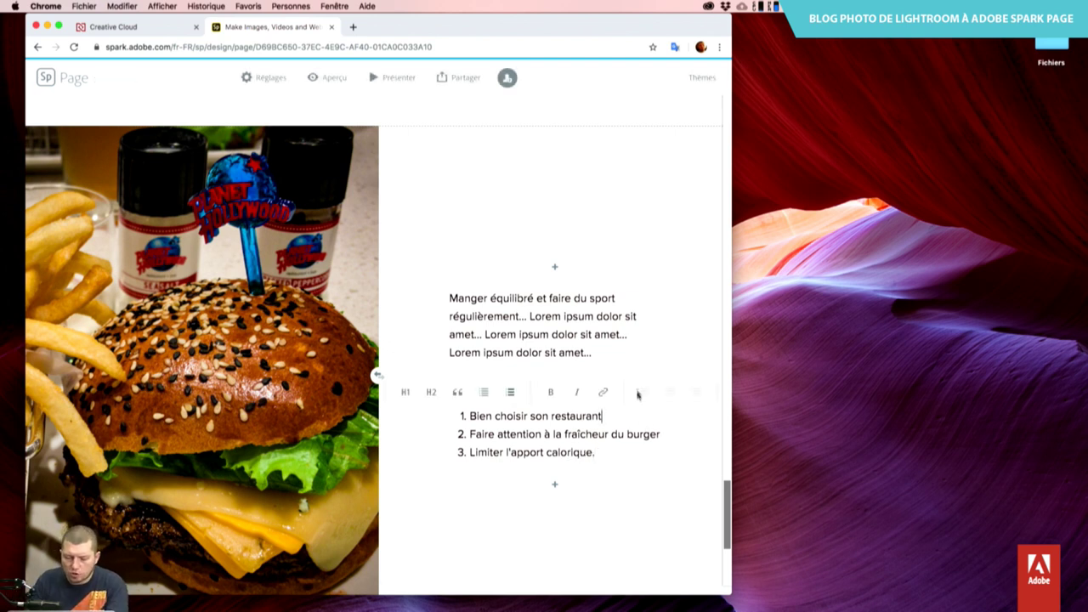
text(;)
key(Down)
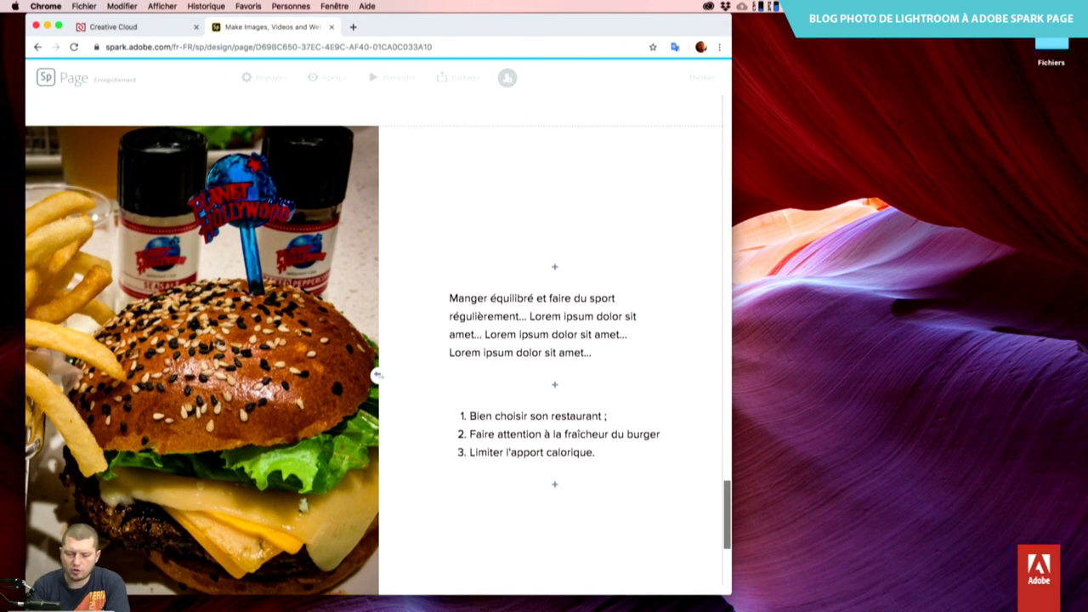
text(;)
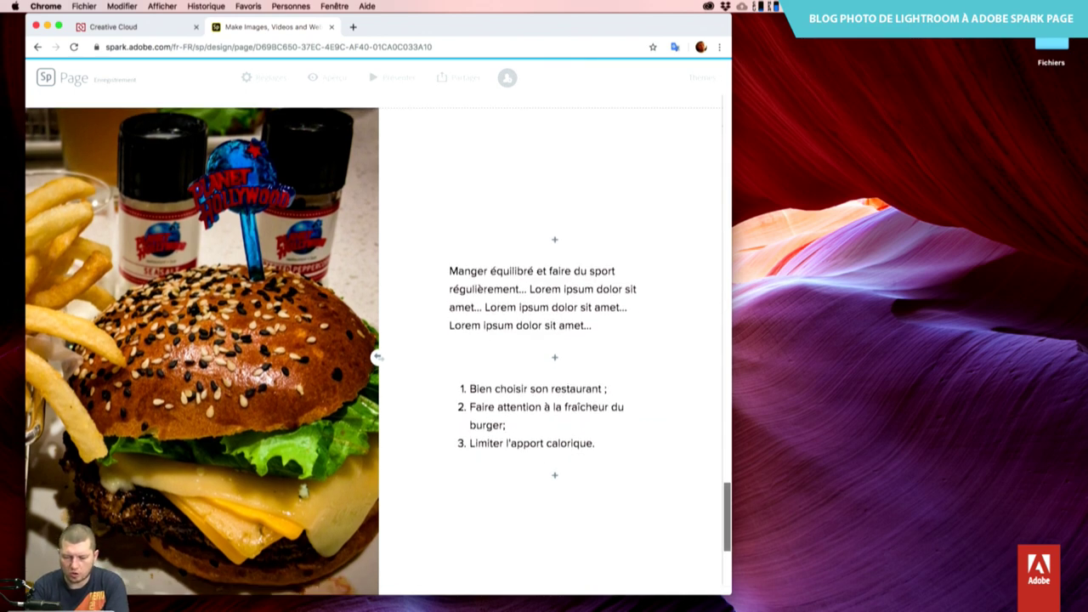
click(603, 389)
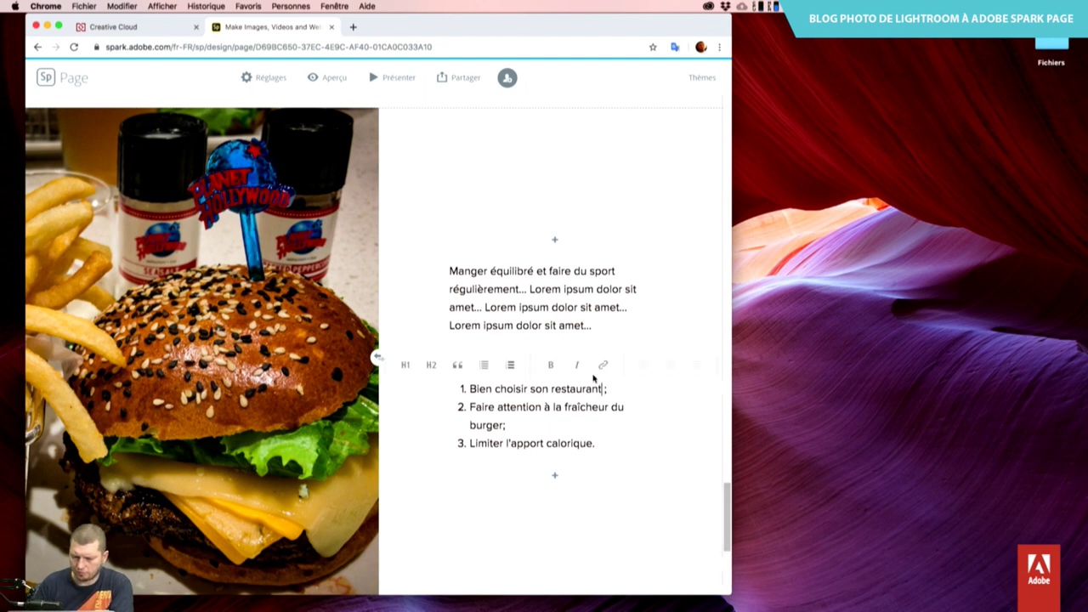
key(Delete)
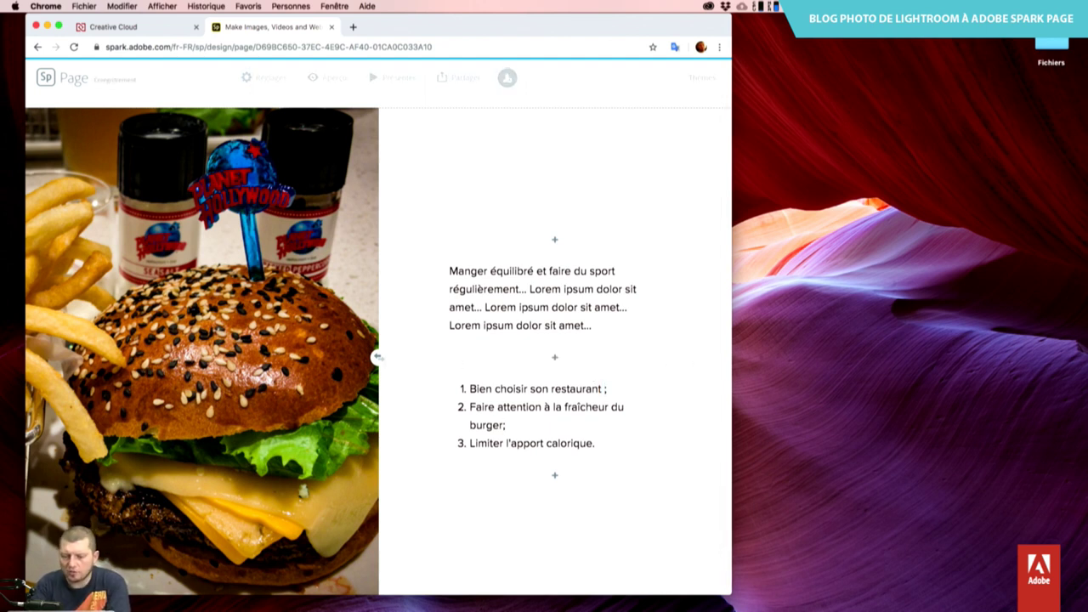
key(Delete)
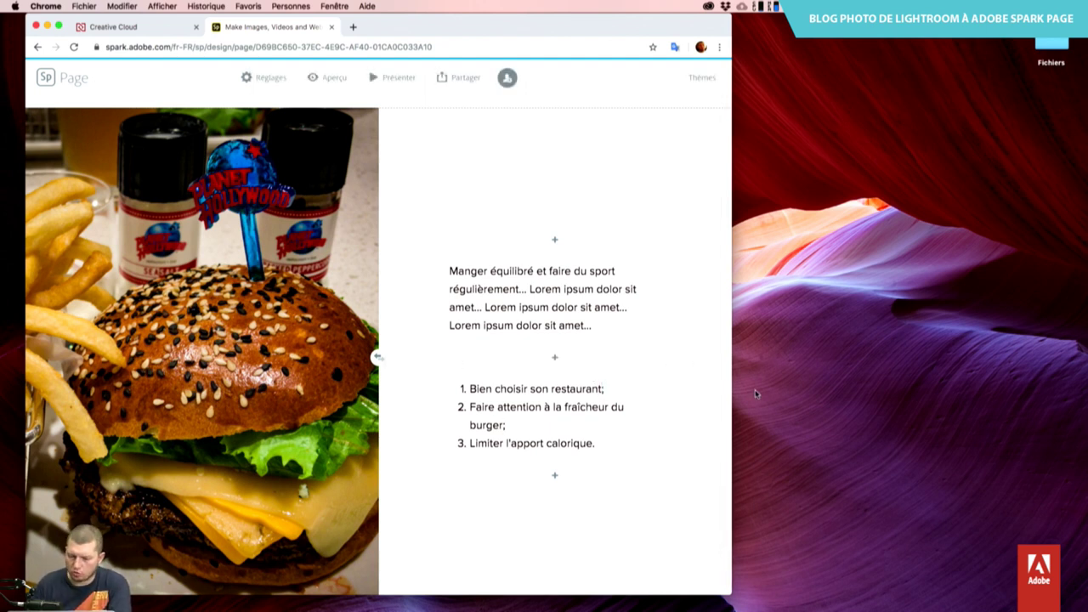
drag(732, 390, 753, 392)
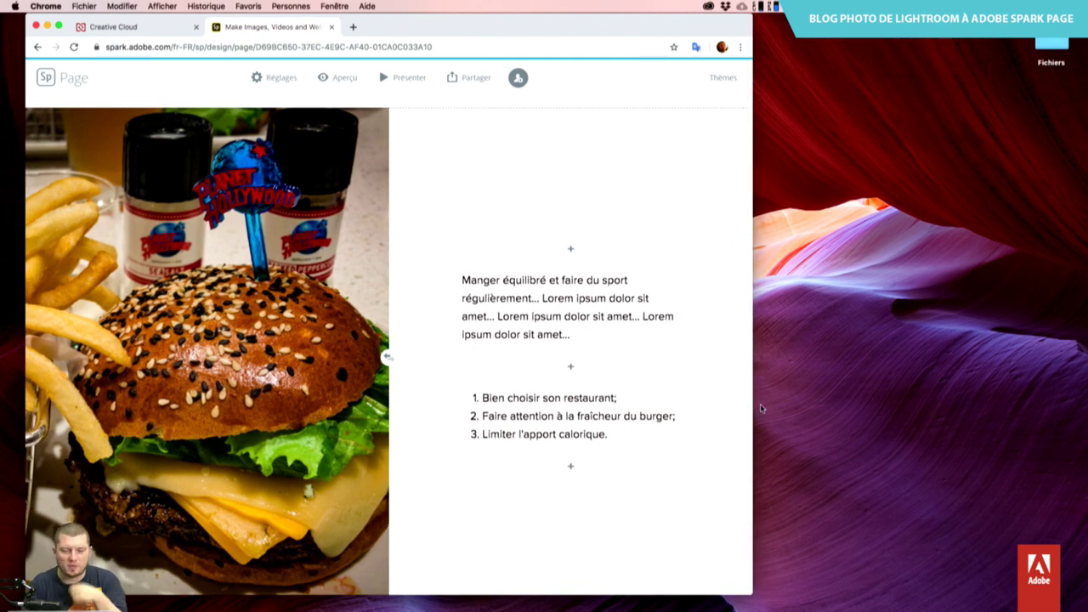
scroll(675, 535, down, 5)
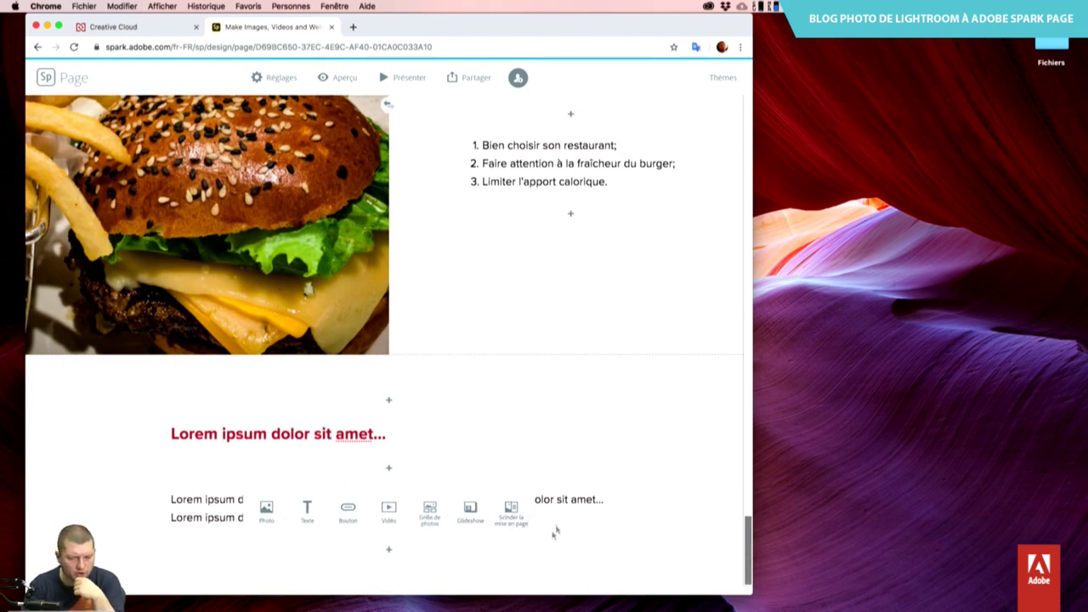
scroll(606, 483, up, 10)
scroll(605, 483, up, 5)
scroll(605, 483, up, 5)
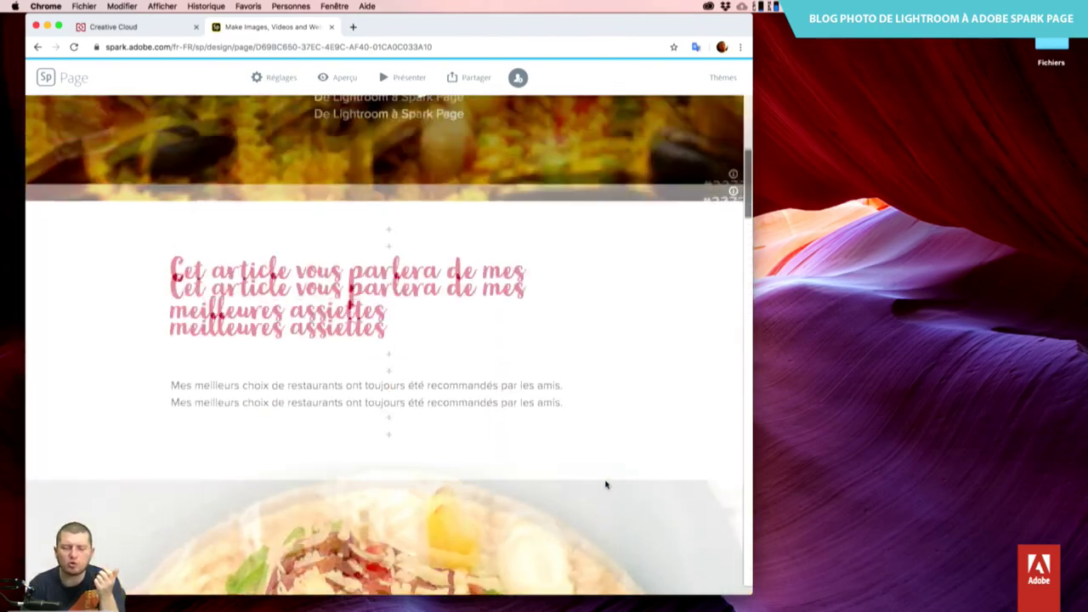
scroll(605, 483, up, 5)
scroll(606, 483, up, 2)
scroll(606, 485, down, 5)
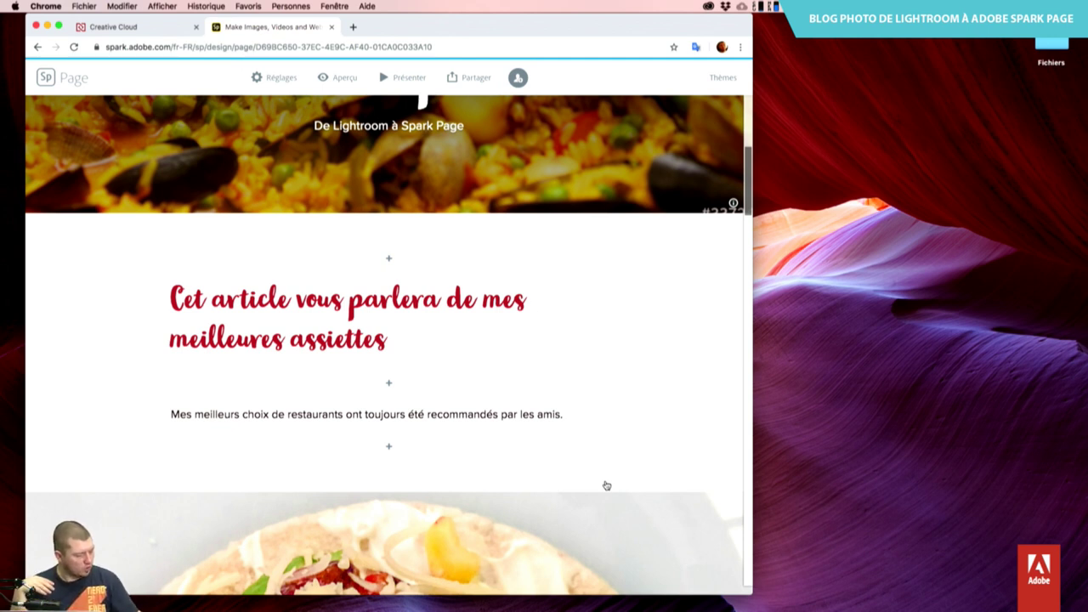
key(super+Tab)
Switch from the browser to the QuickTime mirror of the iPad's Ask0810 album.
key(super+Tab)
key(super+Tab)
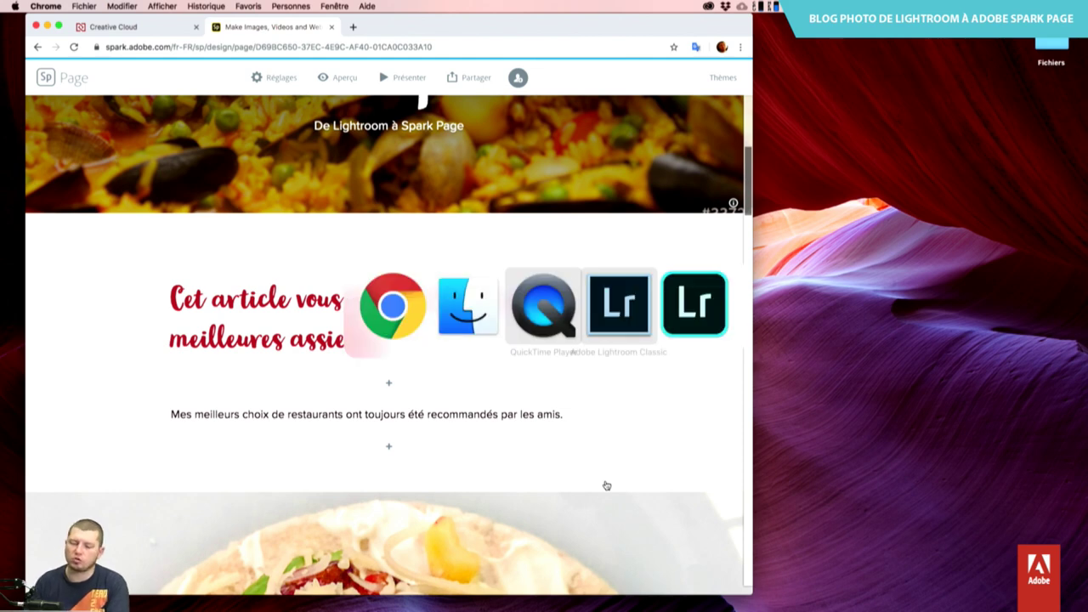
key(super+Tab)
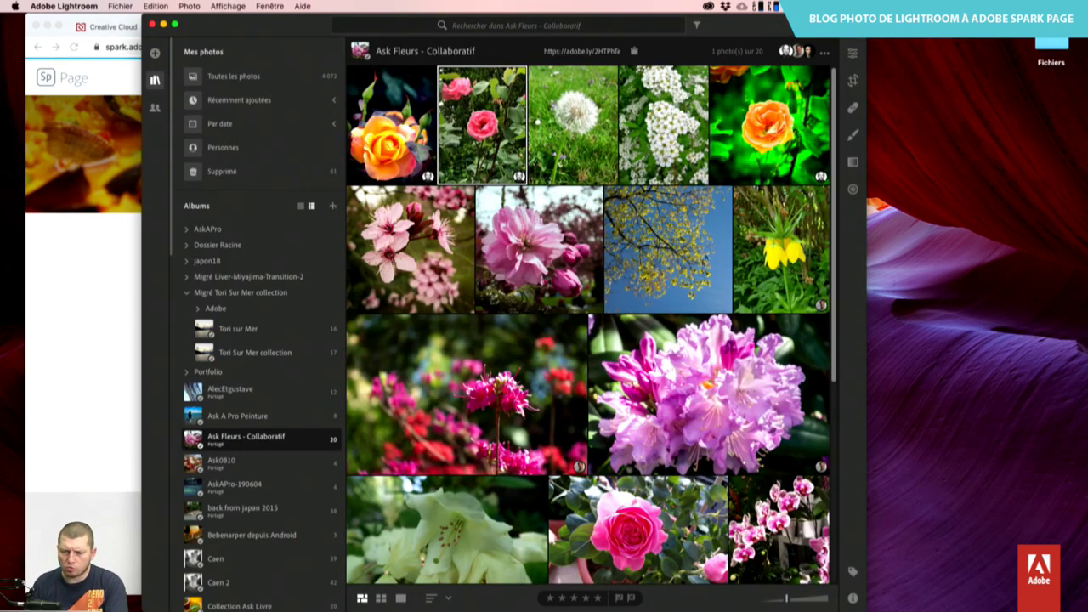
key(super+Tab)
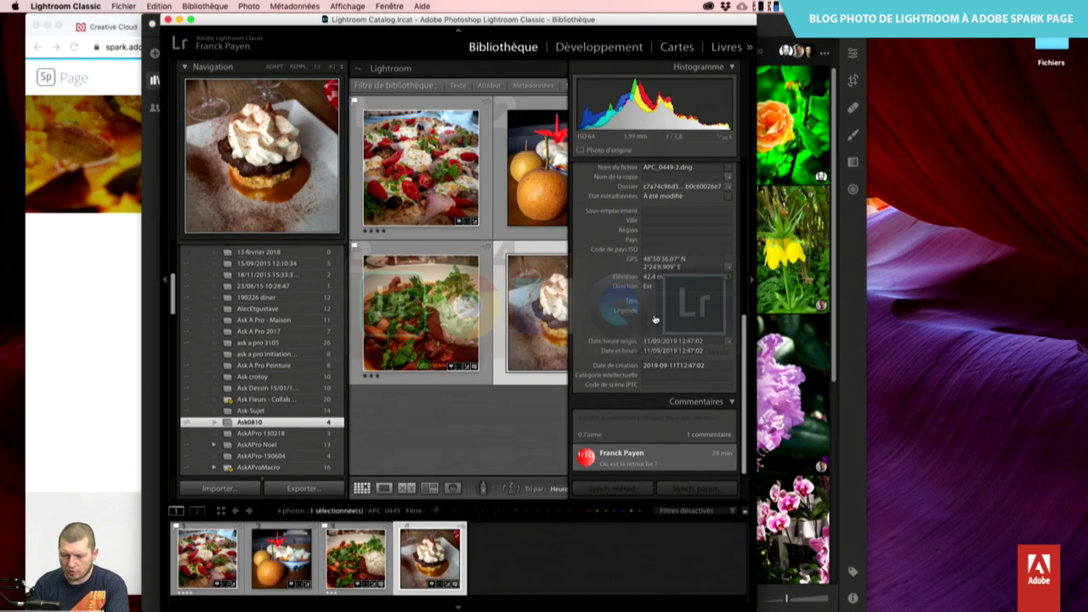
key(super+Tab)
click(667, 321)
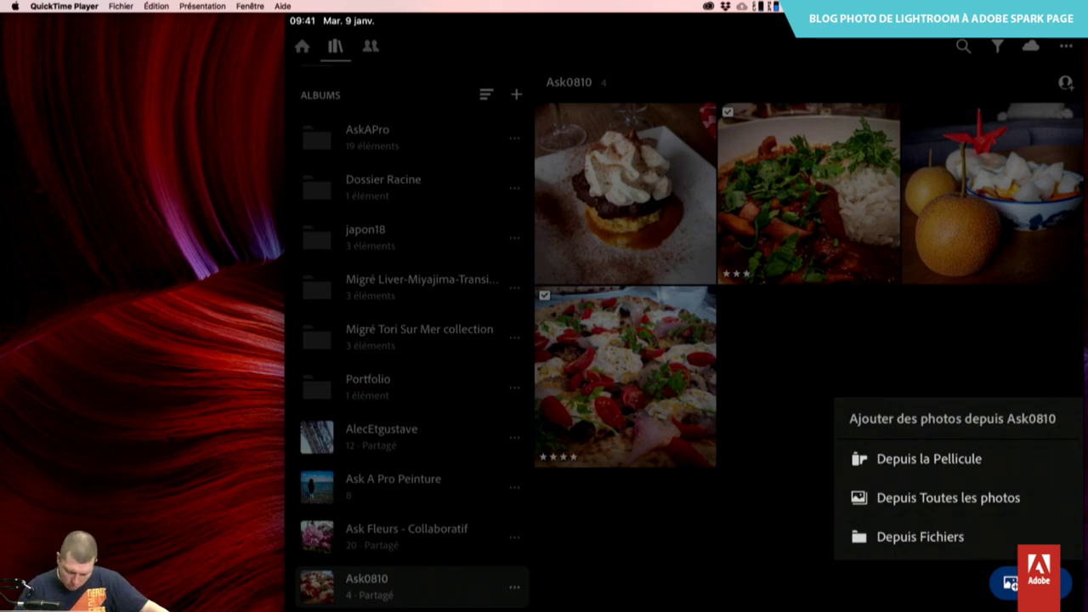
Dismiss the add-photos popup and open the Ask0810 album's options menu on the mirrored iPad.
click(995, 340)
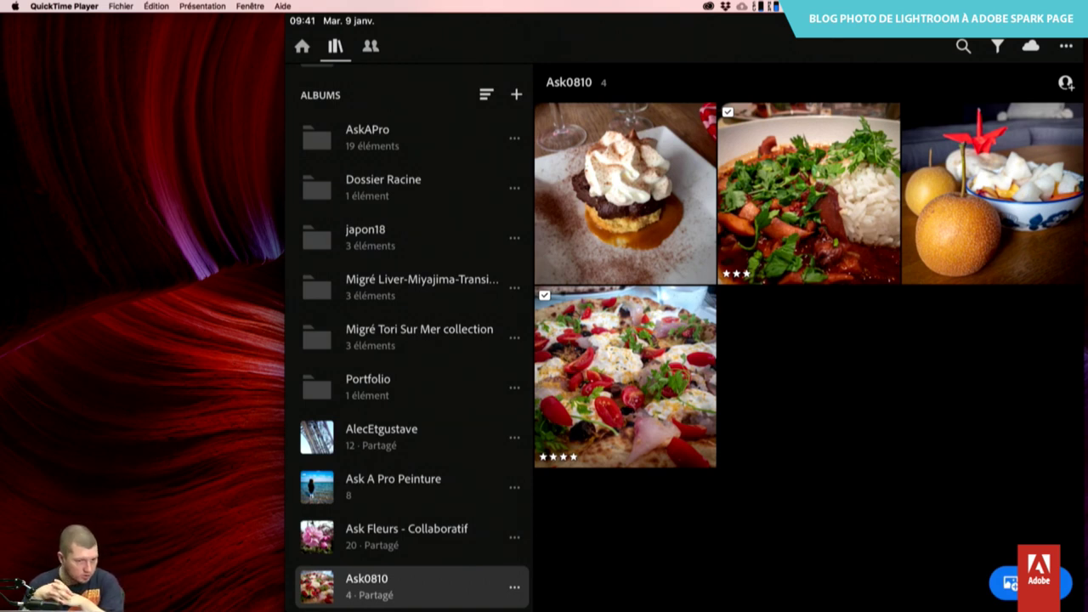
scroll(465, 356, down, 3)
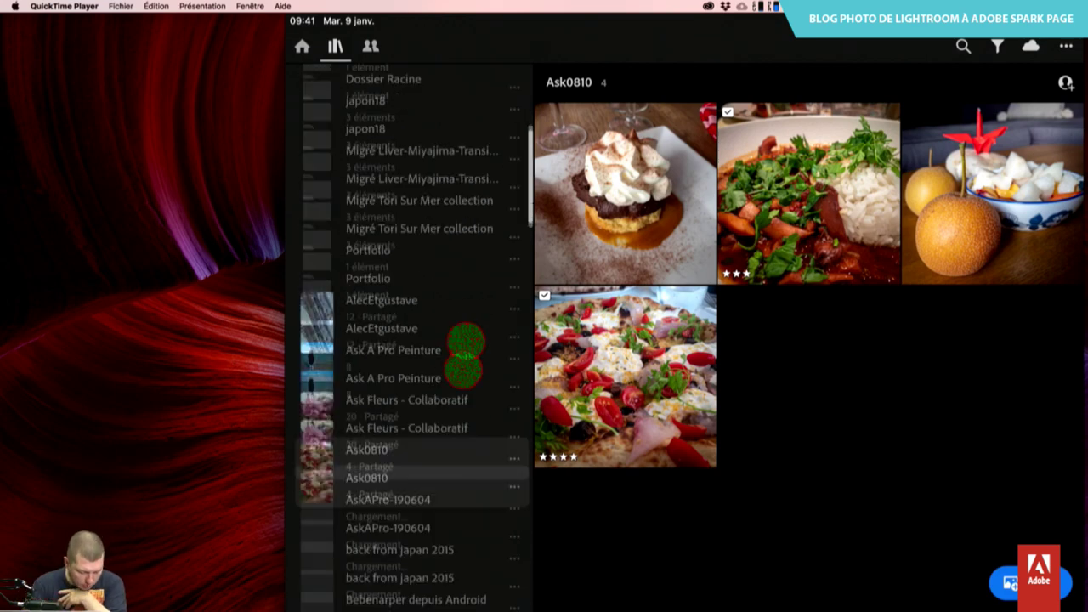
scroll(465, 355, down, 2)
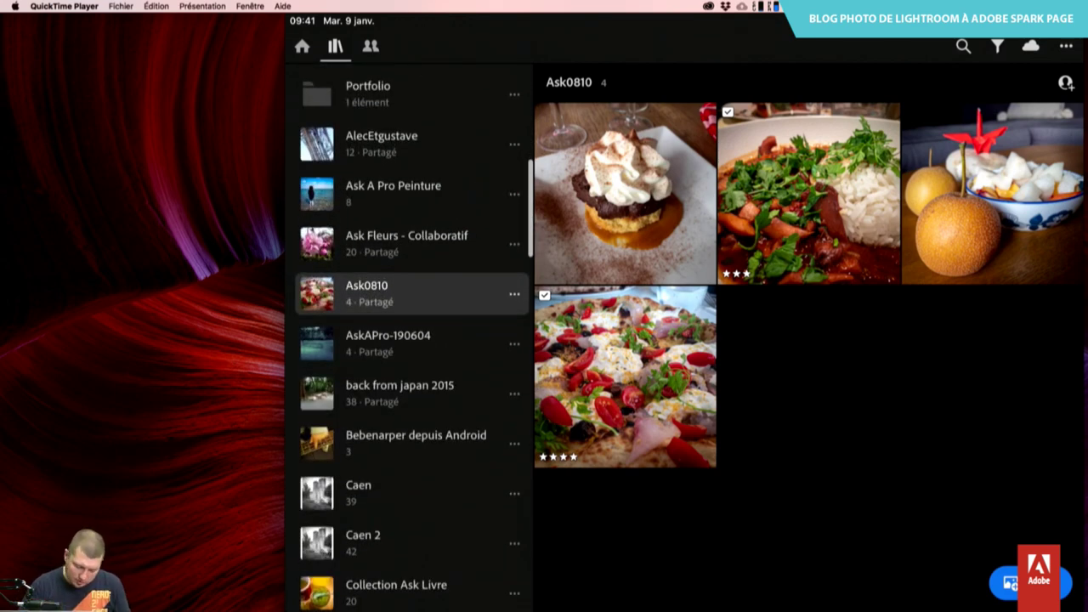
click(398, 289)
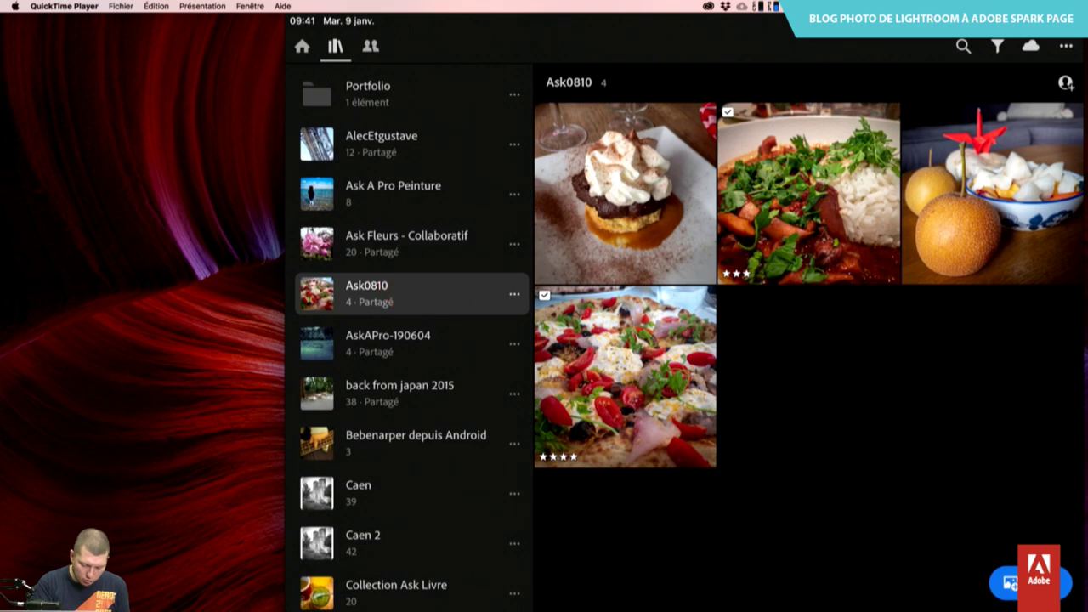
click(513, 294)
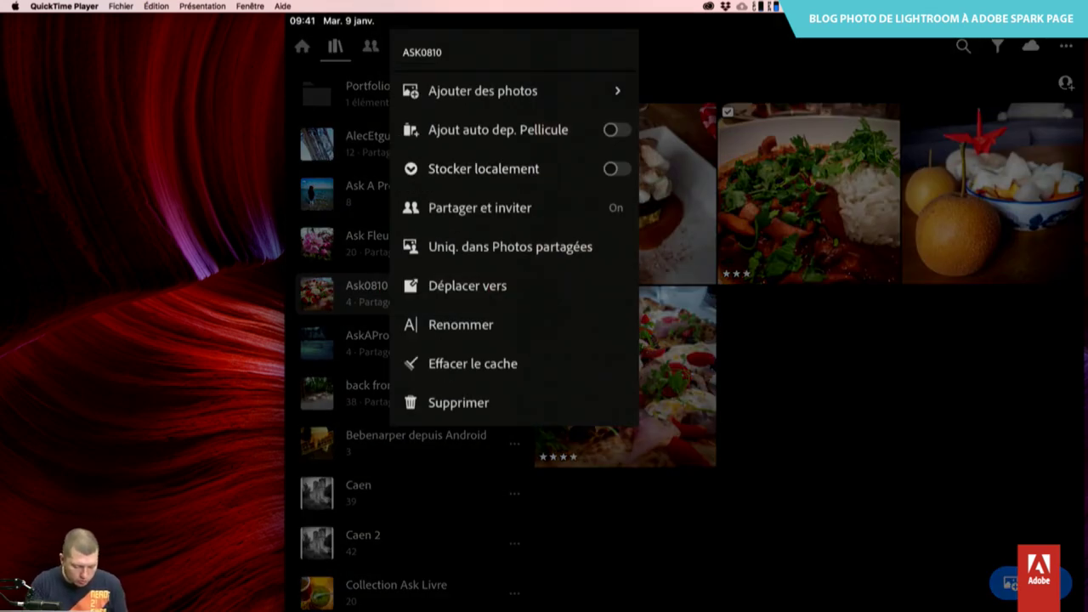
Store the Ask0810 album locally on the iPad and confirm the download.
click(483, 169)
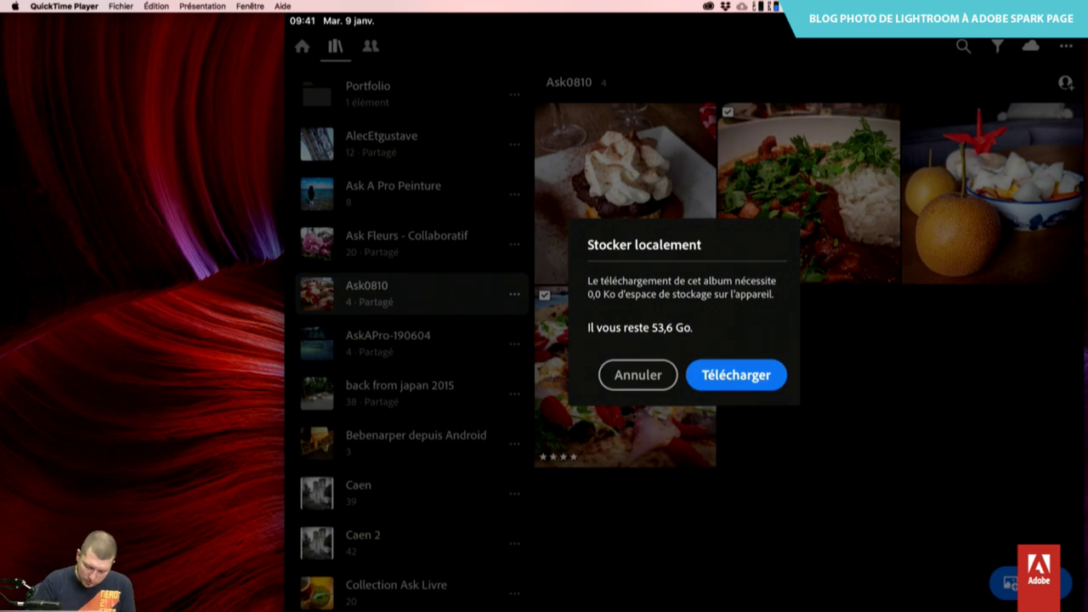
click(744, 377)
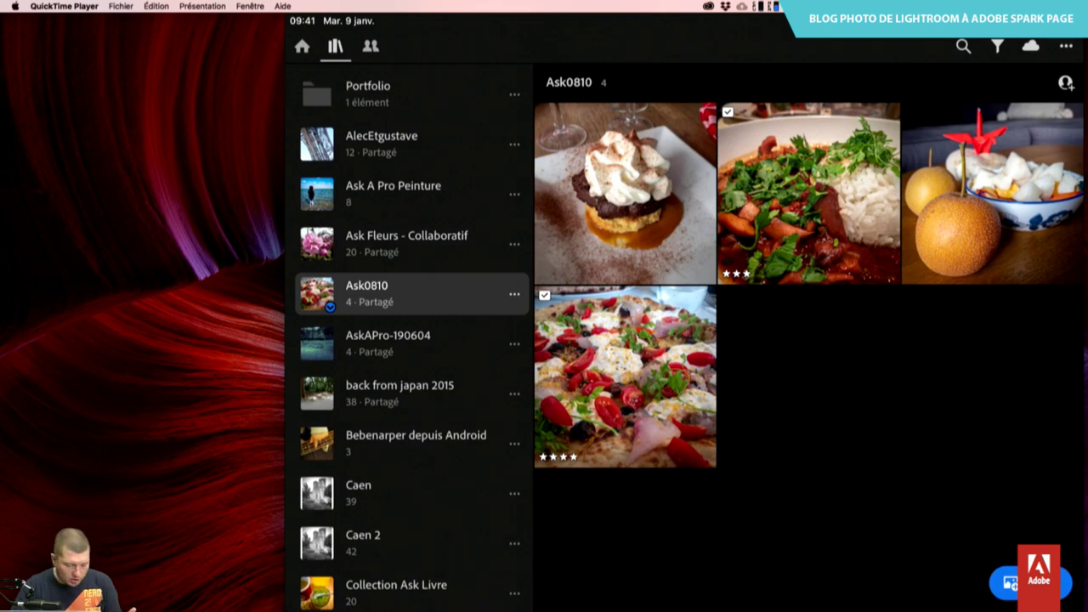
scroll(413, 341, up, 10)
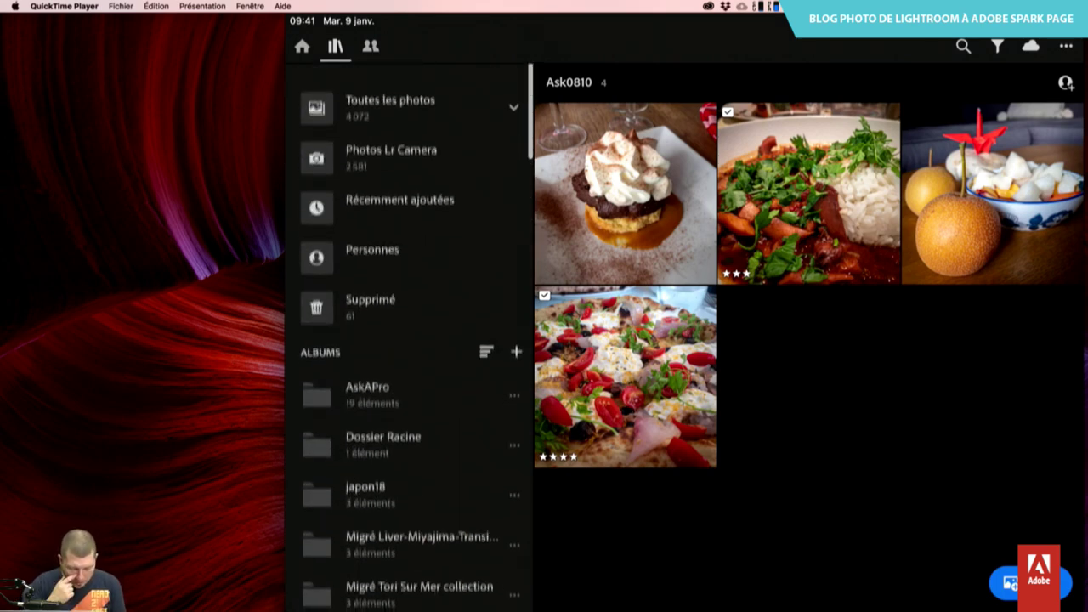
scroll(412, 340, down, 10)
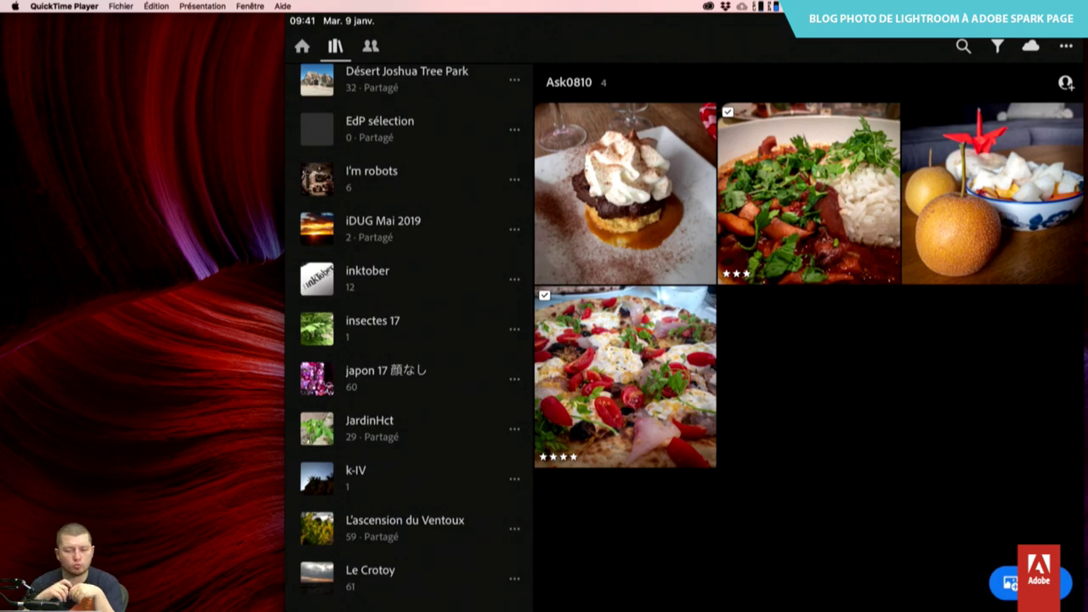
Hide the iPad mirror, return to the Spark Page blog and add a Glideshow section.
key(super+q)
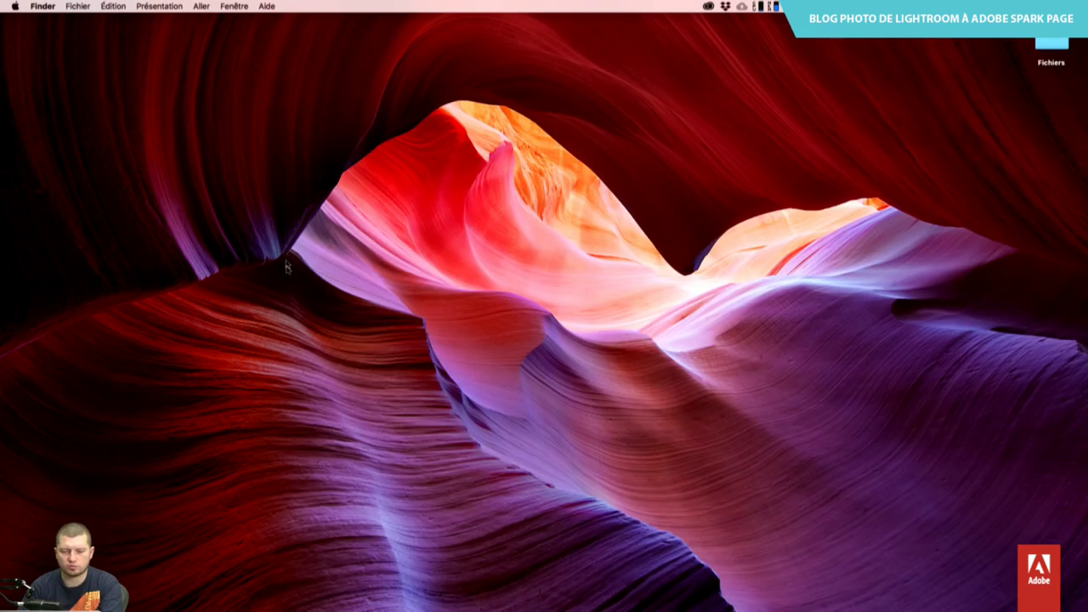
click(701, 312)
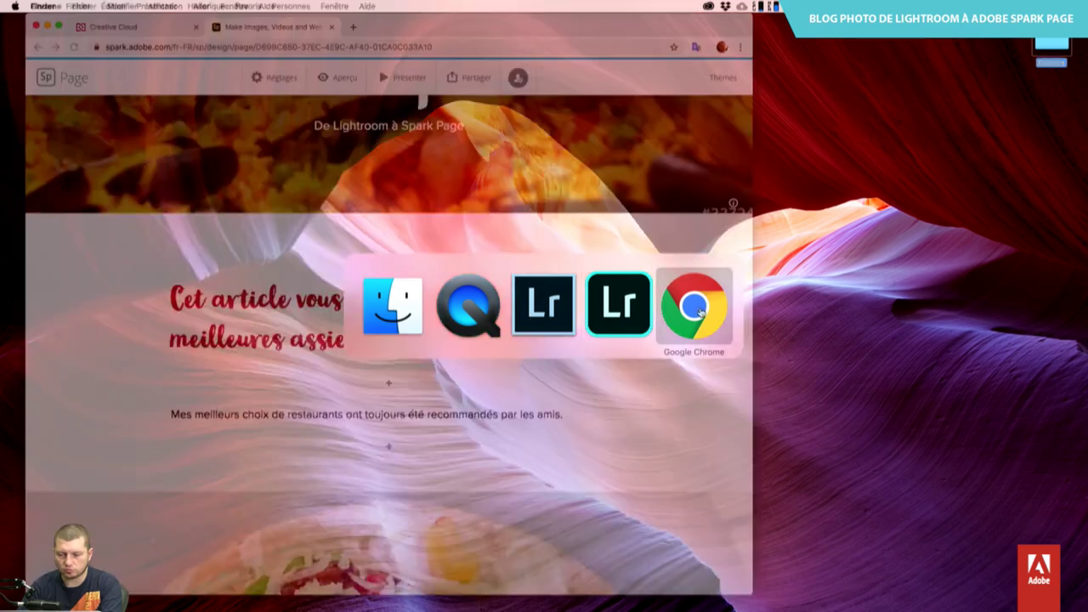
scroll(701, 312, down, 10)
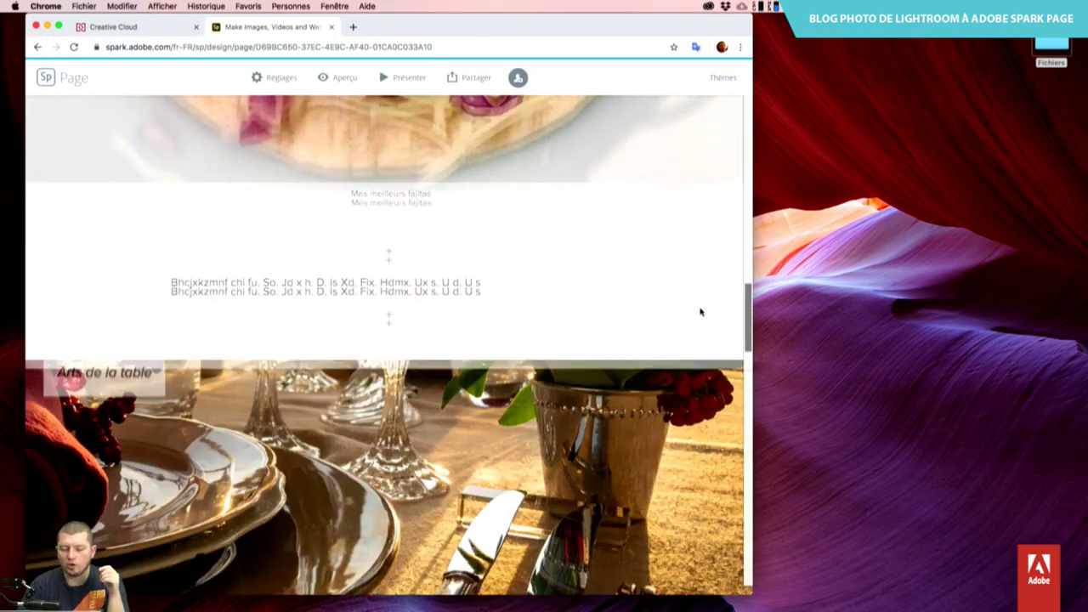
scroll(701, 312, down, 10)
scroll(701, 312, down, 10)
scroll(701, 312, down, 5)
scroll(700, 312, down, 5)
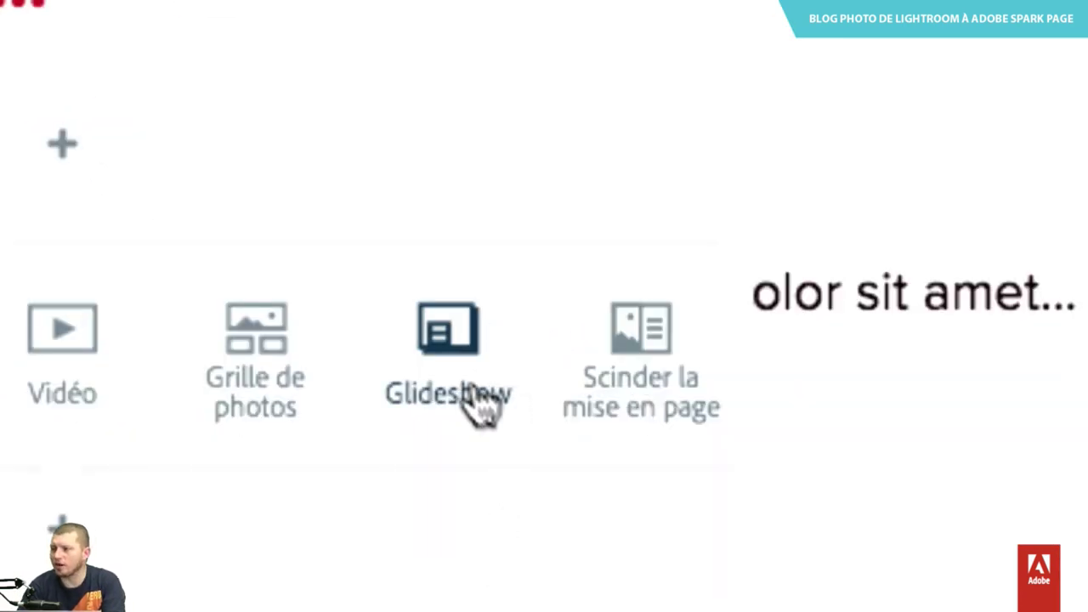
click(464, 376)
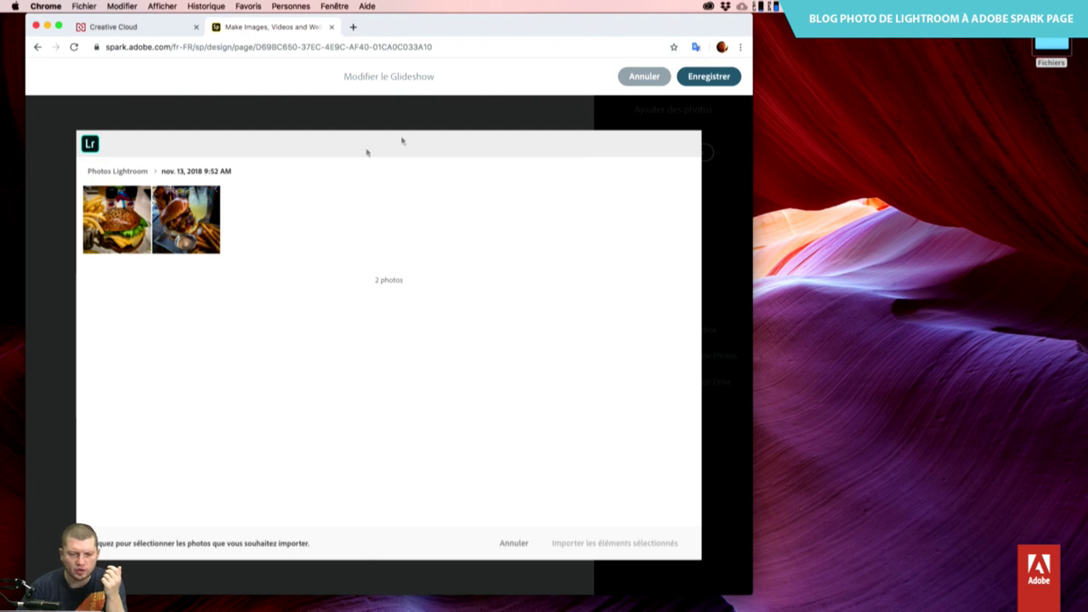
Open the Ask0810 album in the glideshow's Lightroom picker.
click(140, 172)
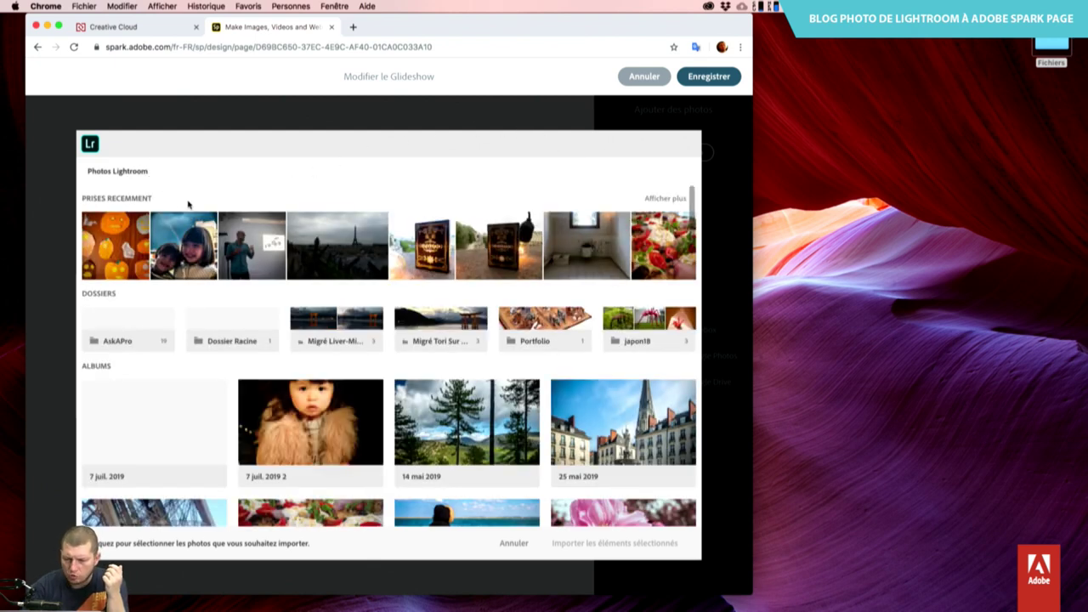
click(663, 265)
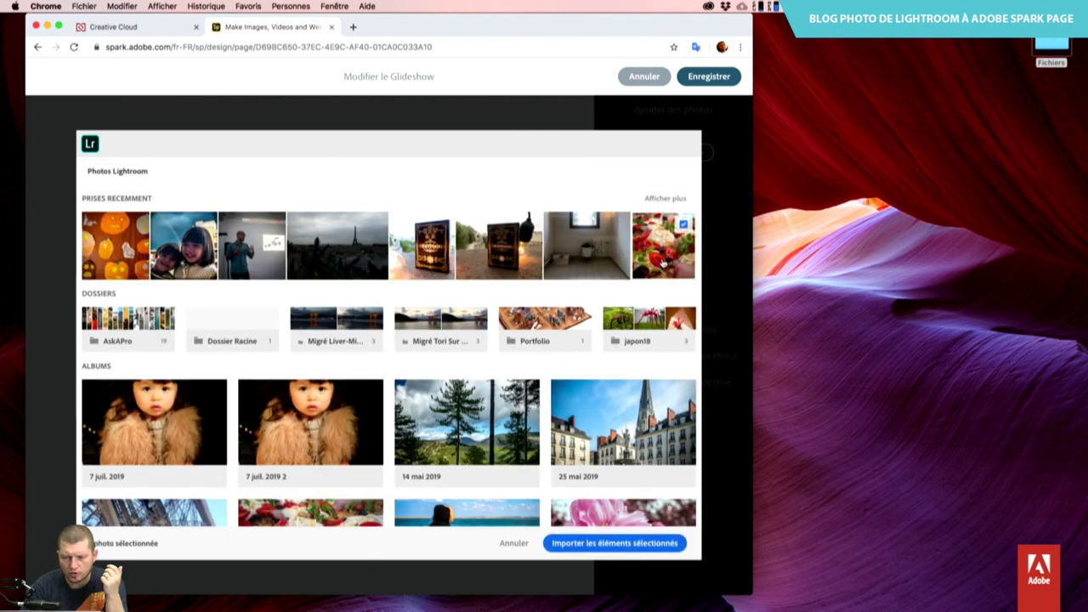
click(663, 265)
scroll(662, 265, down, 5)
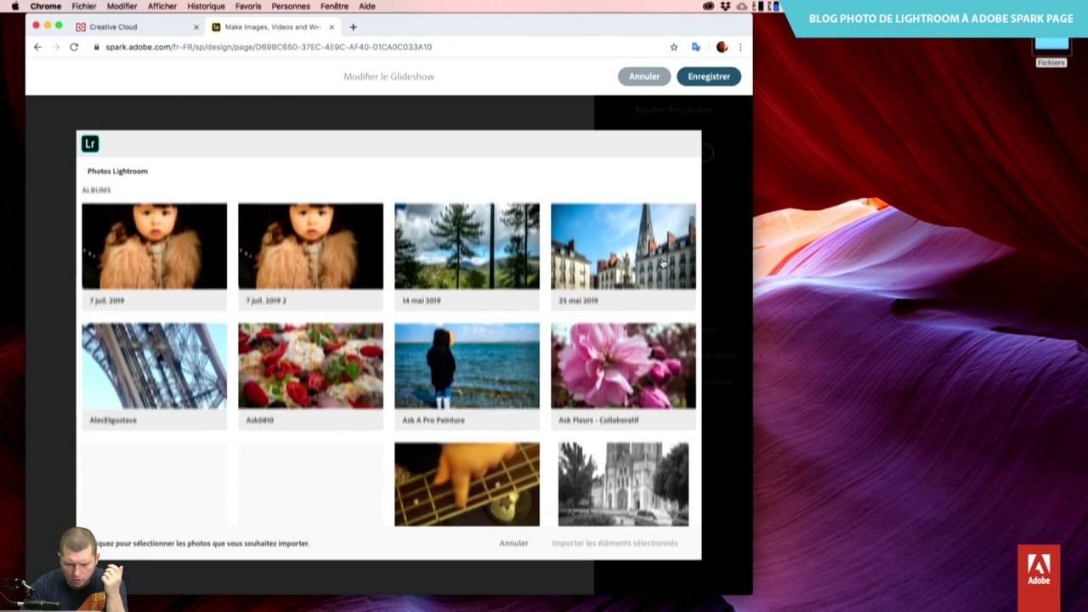
click(319, 360)
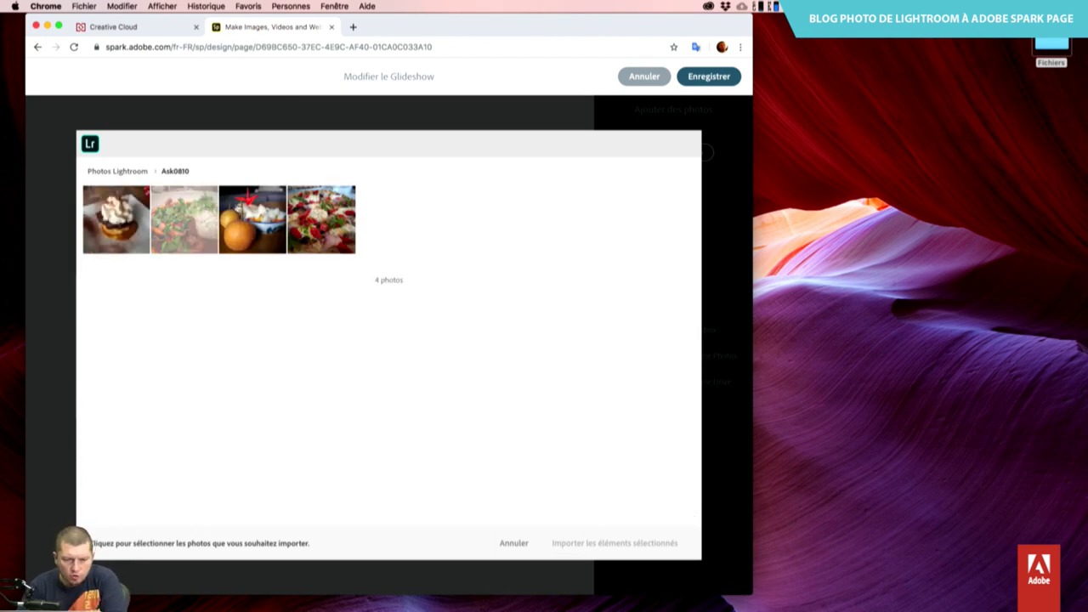
Import the dessert, stew, pears and pizza photos and save the glideshow.
mouse_move(116, 219)
click(140, 200)
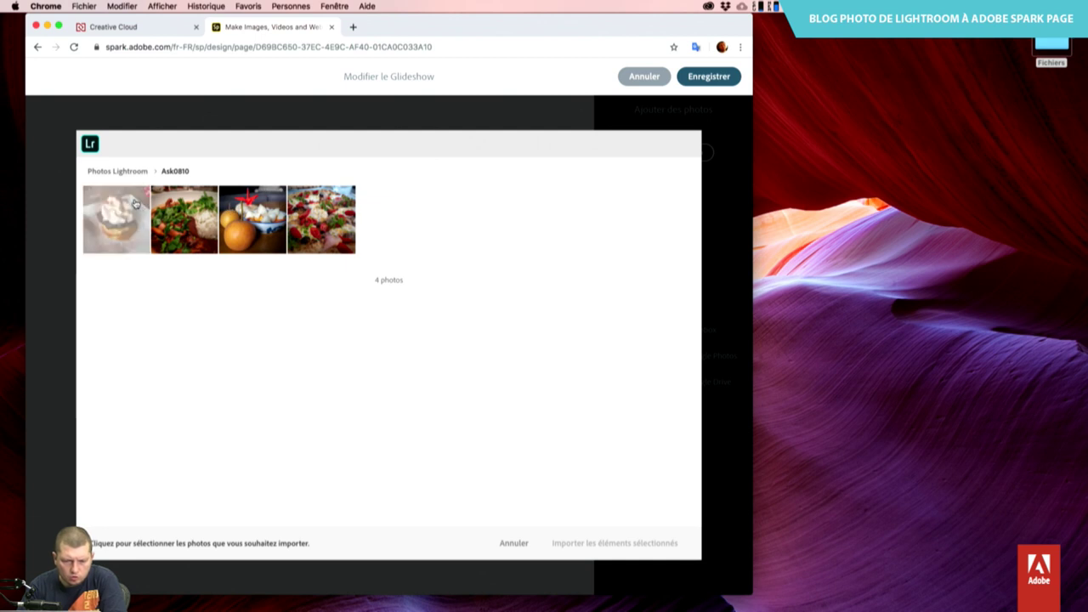
click(137, 198)
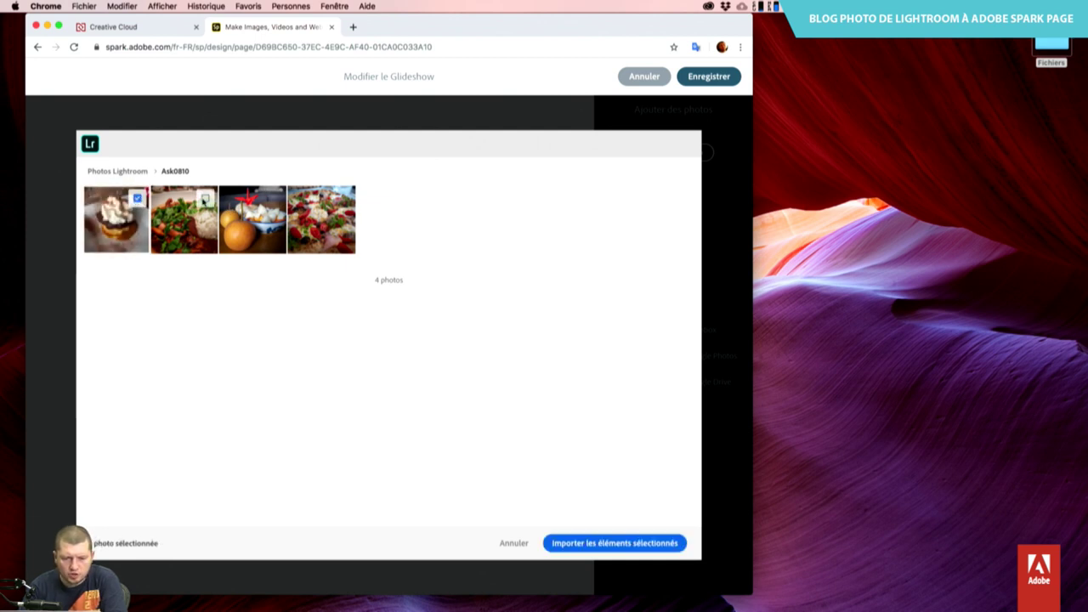
click(205, 199)
click(273, 198)
click(343, 198)
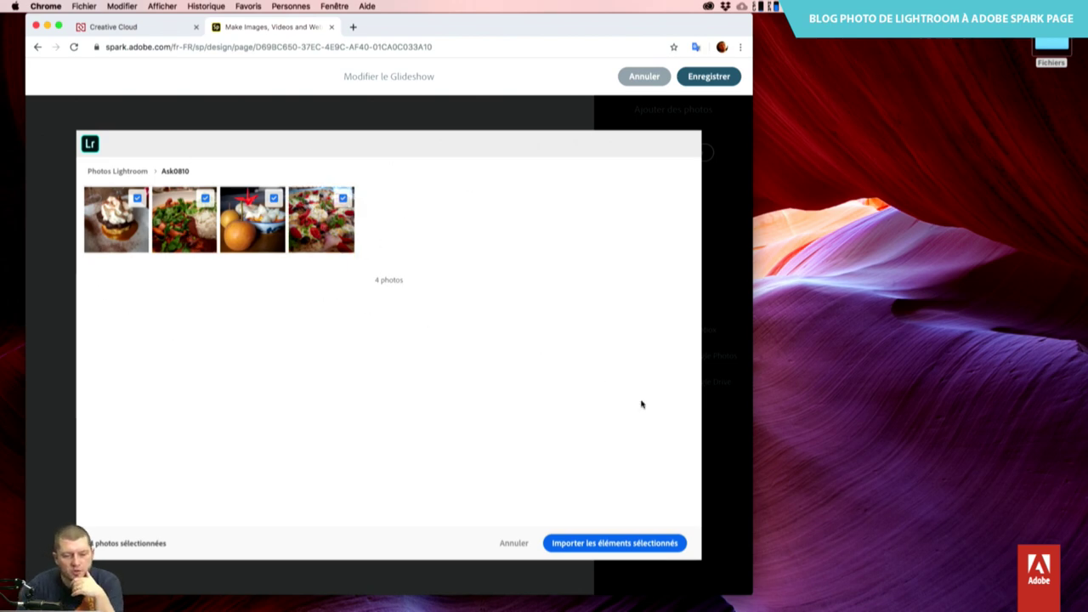
click(646, 545)
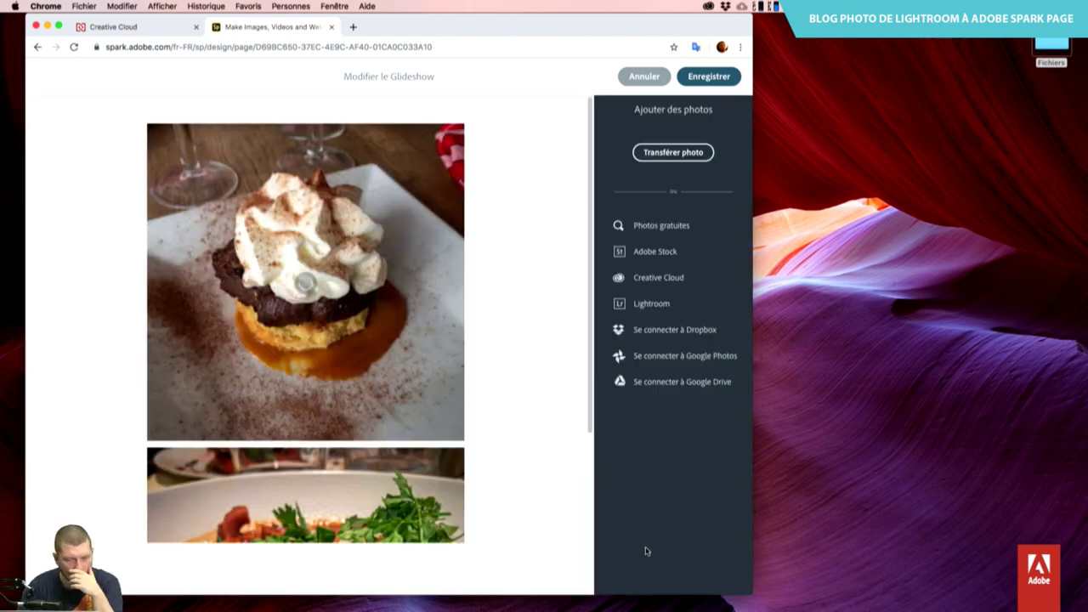
scroll(543, 483, down, 1)
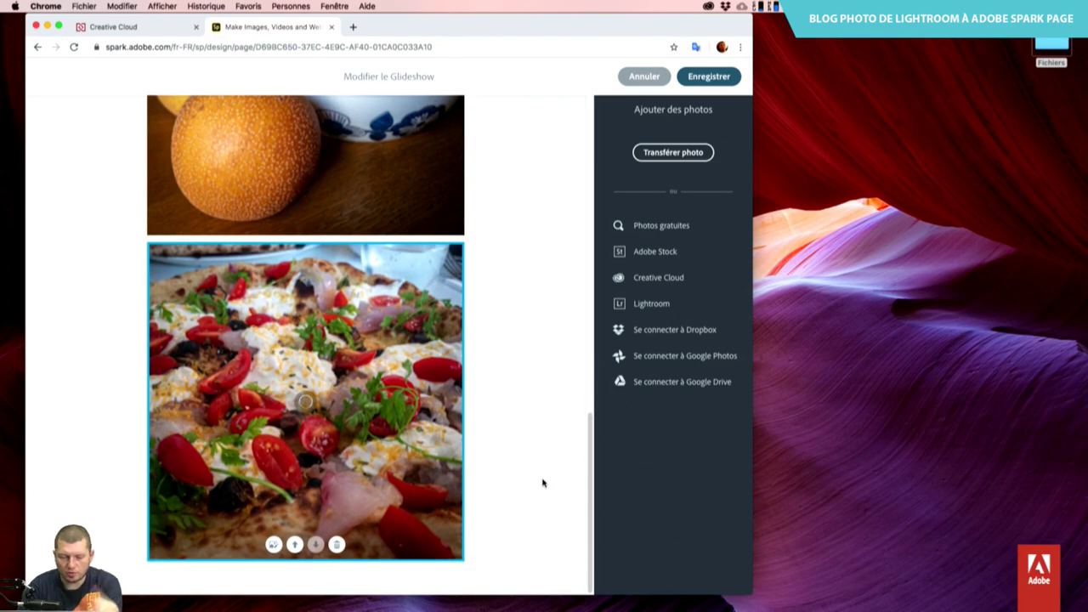
scroll(542, 483, up, 10)
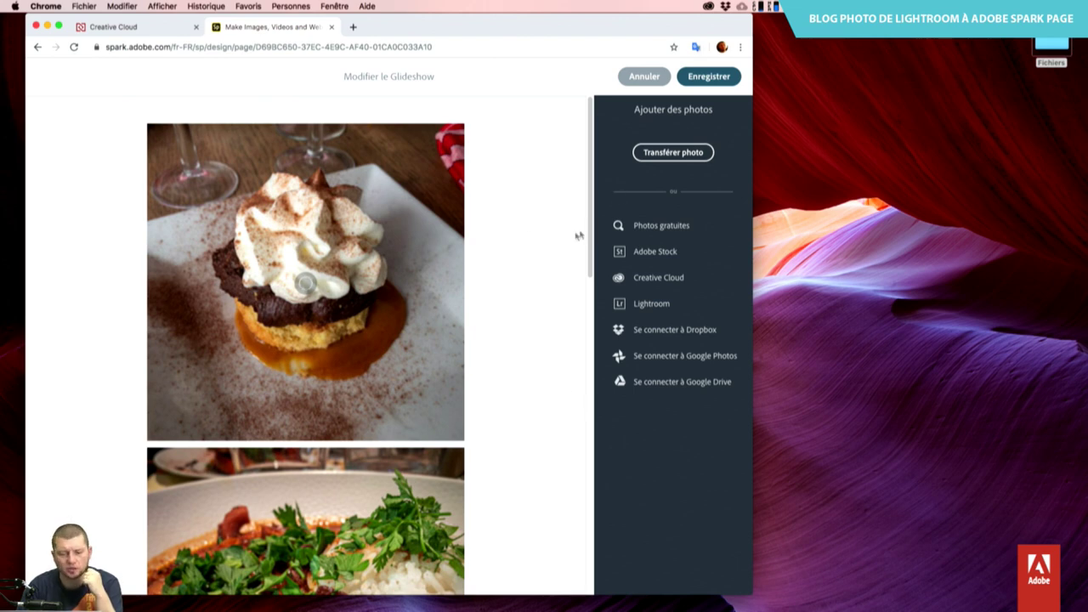
click(697, 78)
Scroll through the page to preview the food-photo glideshow.
scroll(520, 346, up, 2)
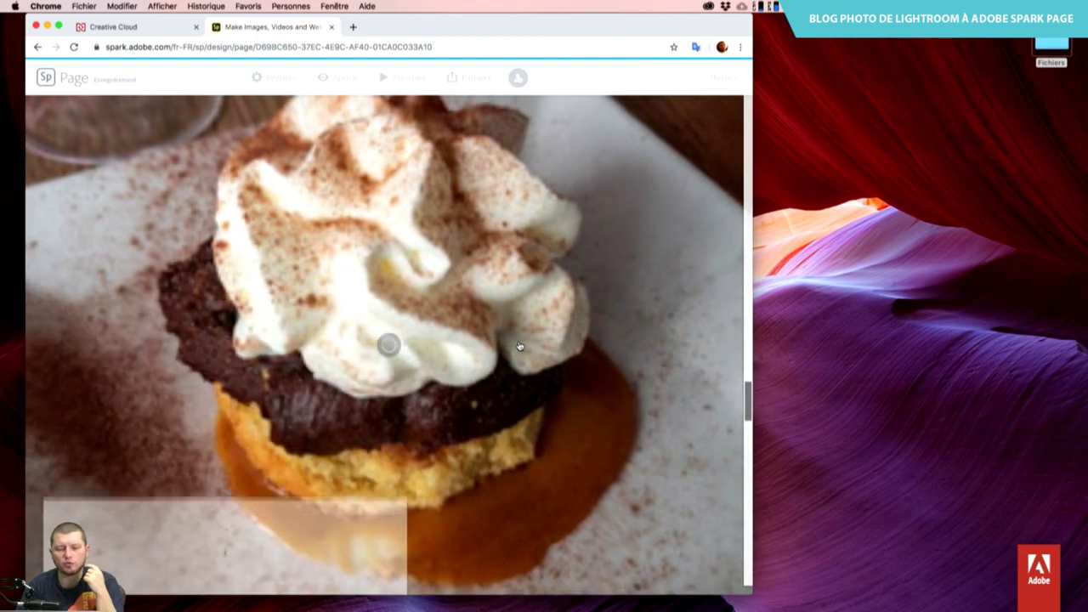
scroll(520, 345, up, 4)
scroll(520, 345, up, 4)
scroll(520, 345, up, 4)
scroll(520, 345, down, 2)
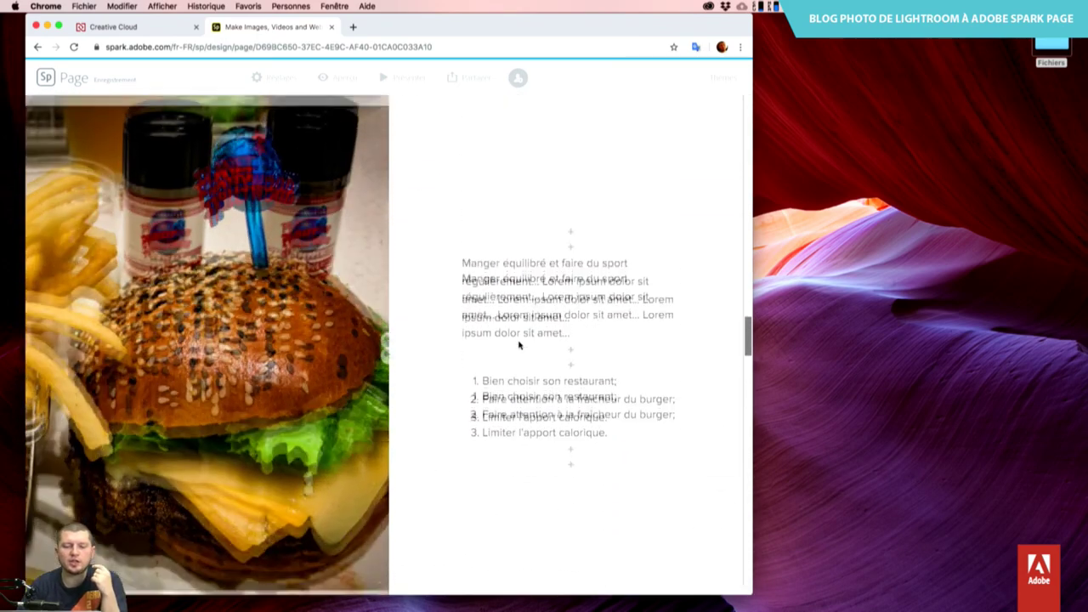
scroll(519, 345, down, 5)
scroll(519, 345, down, 2)
scroll(519, 345, down, 1)
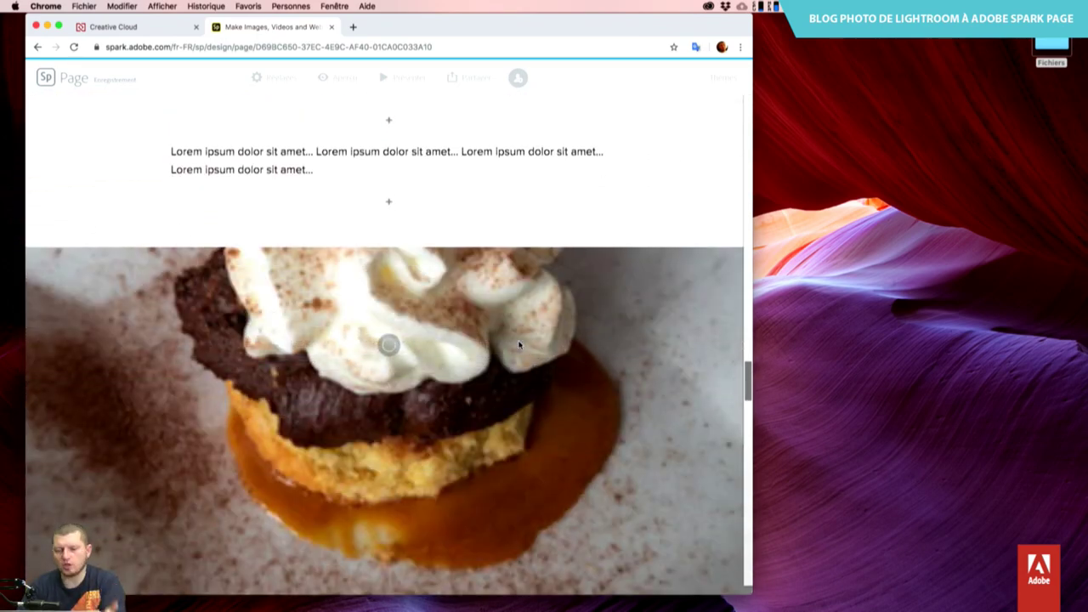
scroll(520, 345, down, 3)
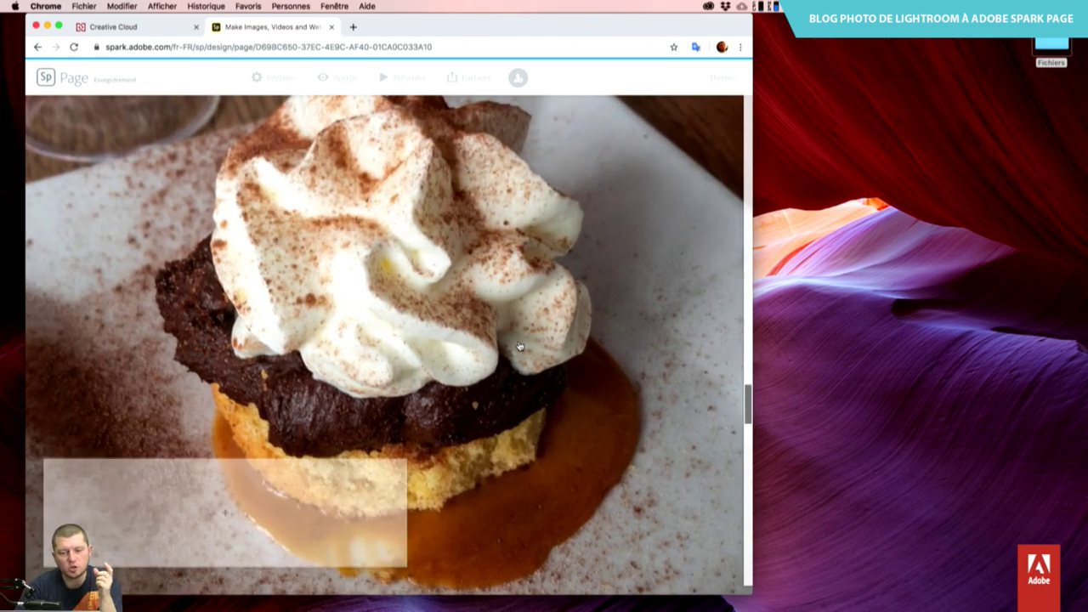
scroll(520, 345, down, 2)
scroll(520, 345, down, 2)
scroll(520, 345, down, 3)
scroll(520, 346, down, 1)
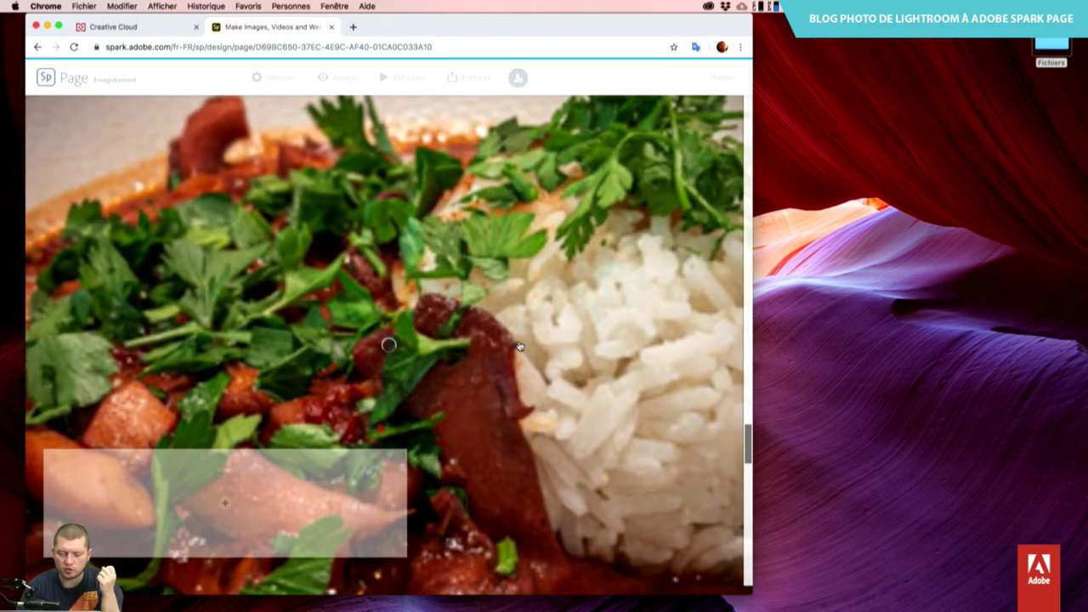
scroll(520, 345, down, 2)
scroll(519, 346, down, 2)
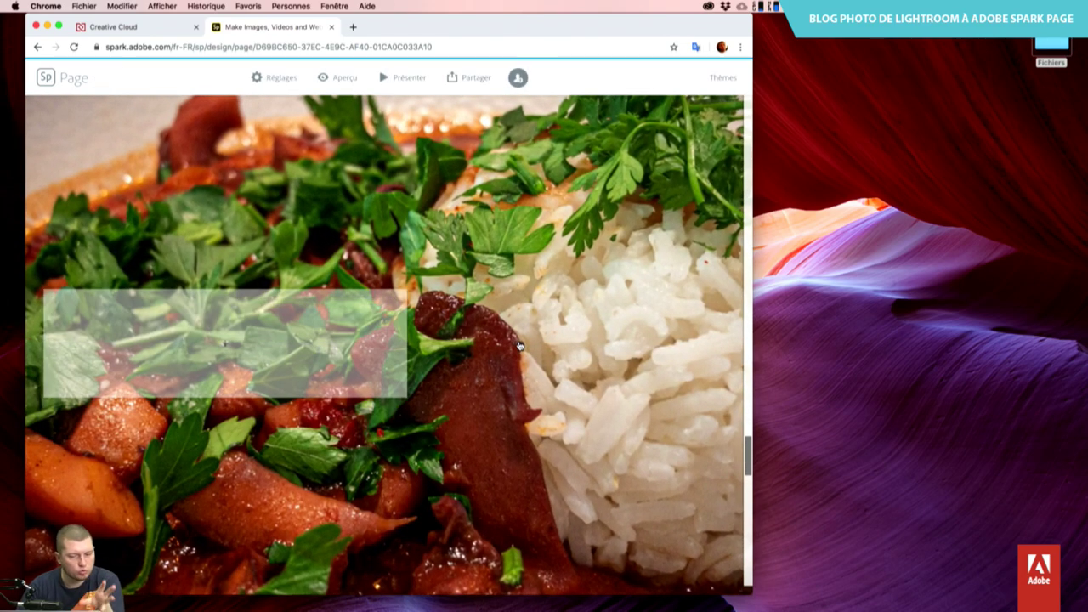
scroll(520, 346, down, 1)
scroll(520, 345, down, 3)
scroll(520, 345, down, 2)
scroll(520, 345, down, 2)
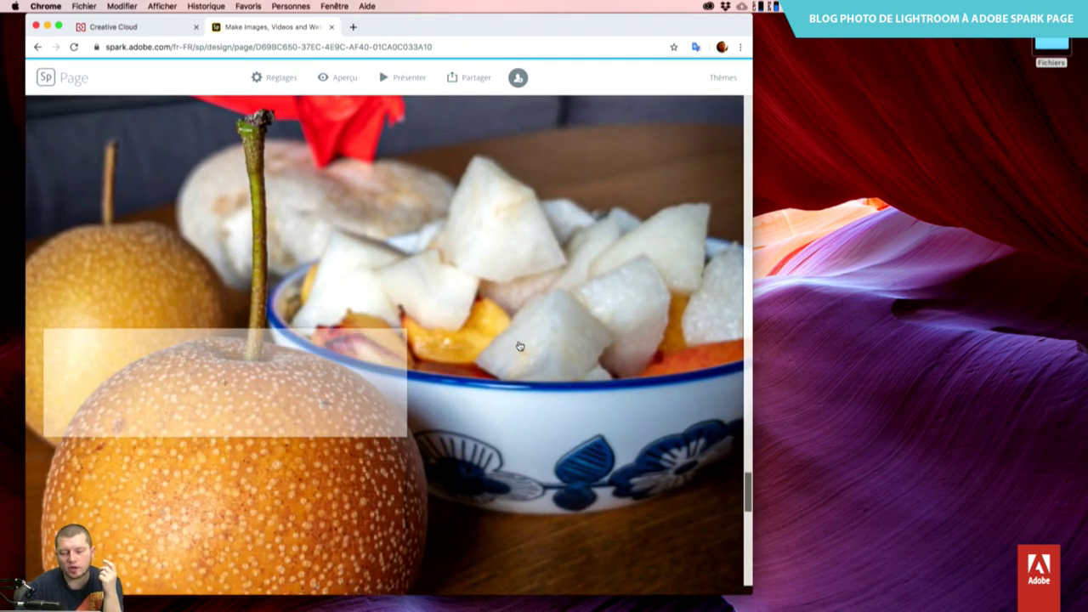
scroll(519, 345, down, 1)
scroll(520, 345, down, 3)
scroll(520, 346, down, 1)
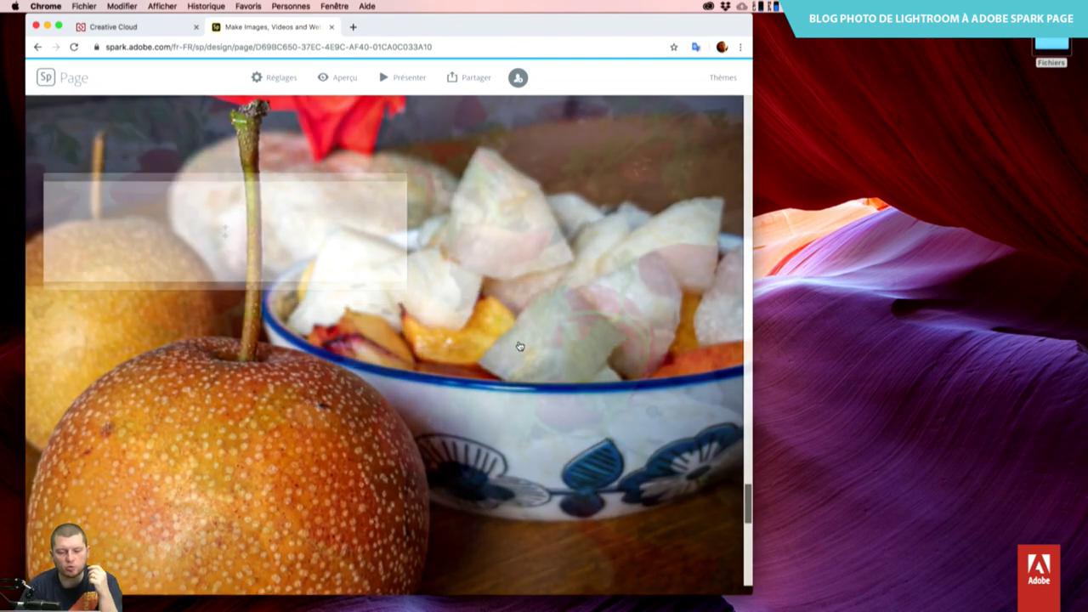
scroll(520, 345, down, 2)
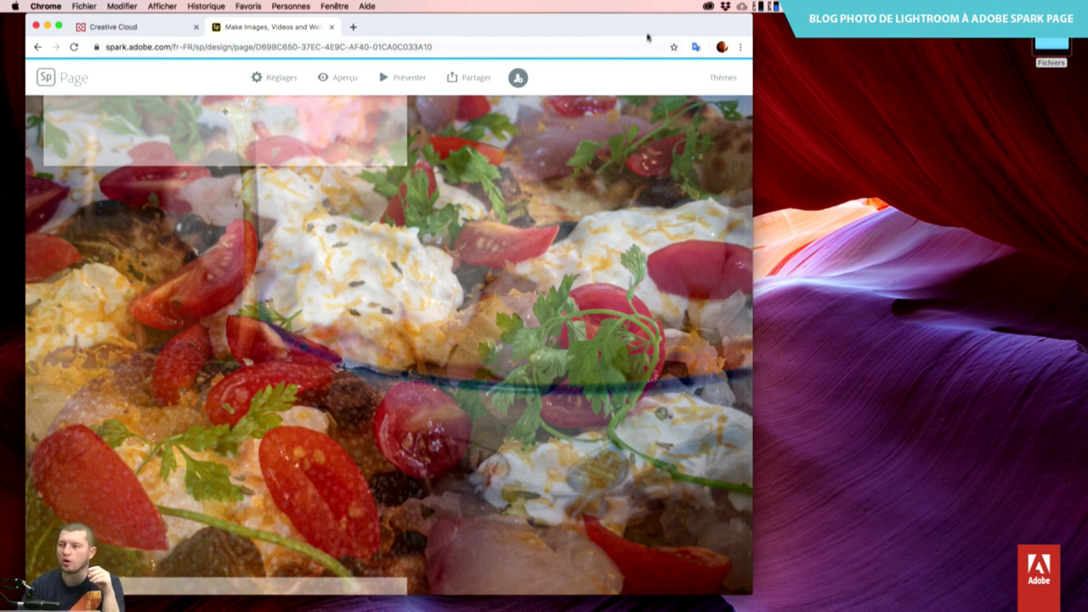
Move the Chrome window further right and scroll back up the page.
drag(649, 22, 764, 19)
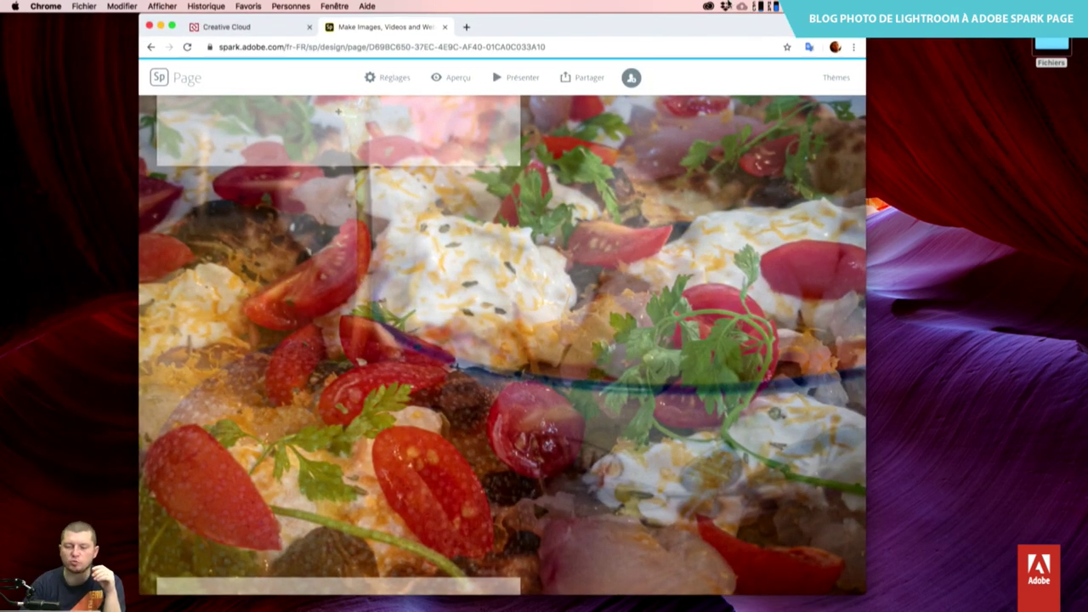
scroll(693, 212, down, 5)
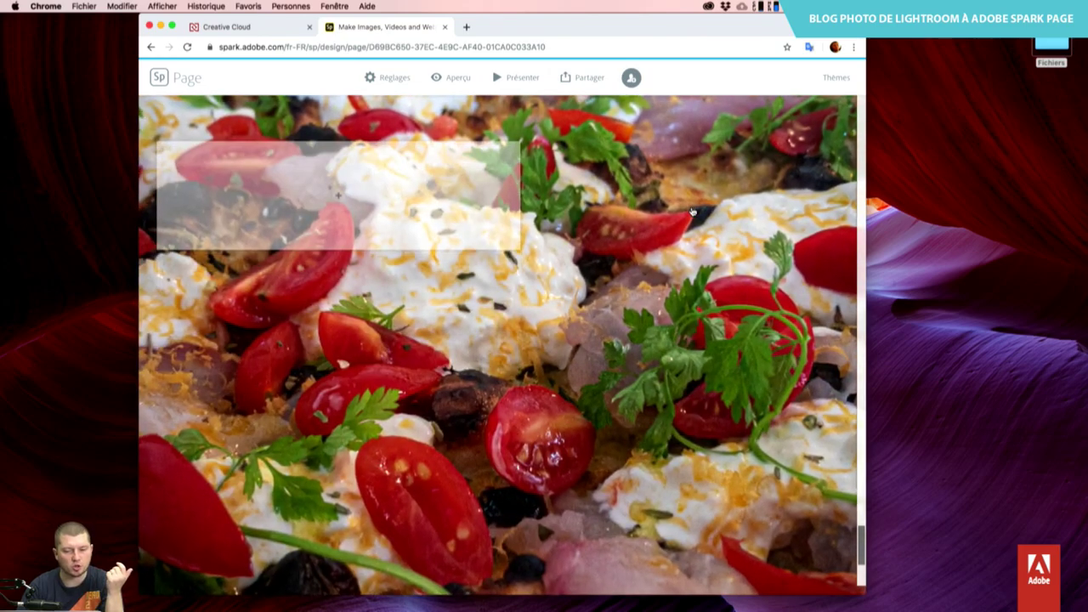
scroll(693, 212, up, 2)
scroll(693, 211, up, 2)
scroll(693, 212, up, 2)
Add a text block over the cake photo reading "Sablé pas léger, chocolat et crème.".
scroll(693, 212, up, 2)
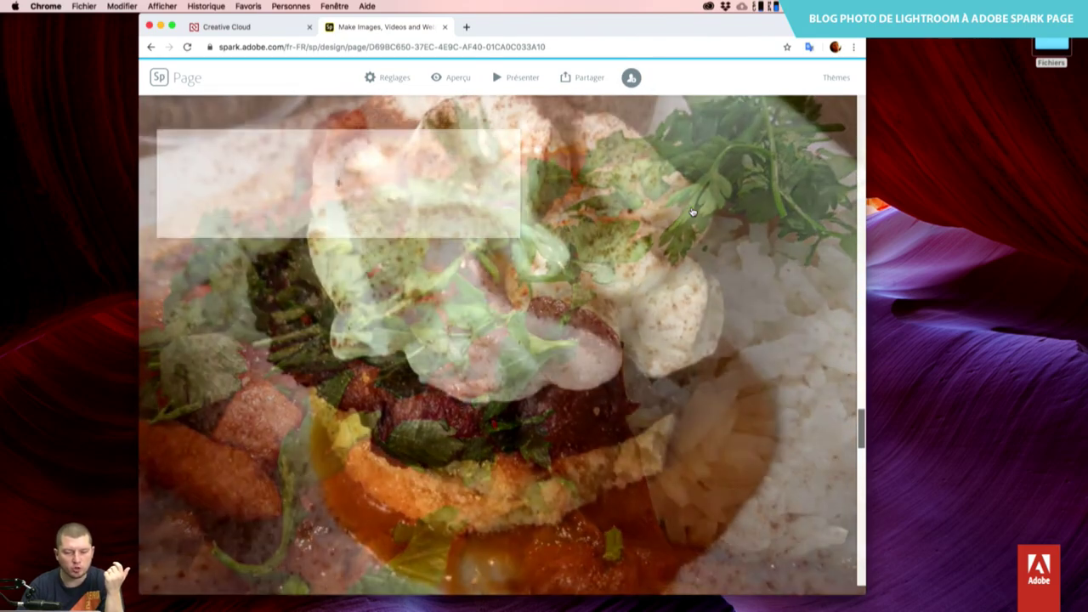
scroll(693, 211, up, 2)
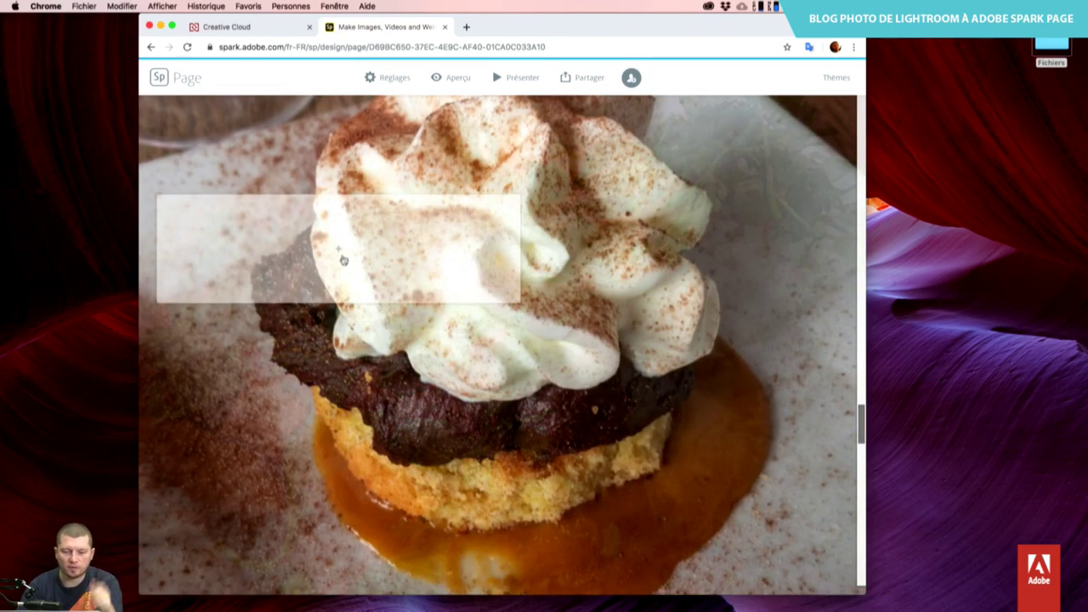
click(343, 248)
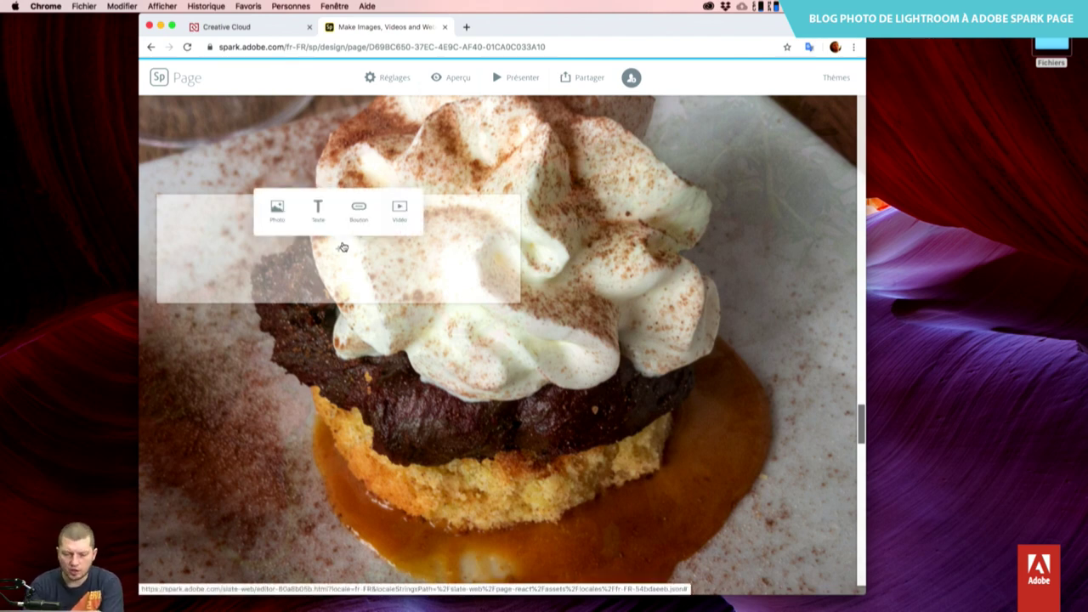
click(327, 216)
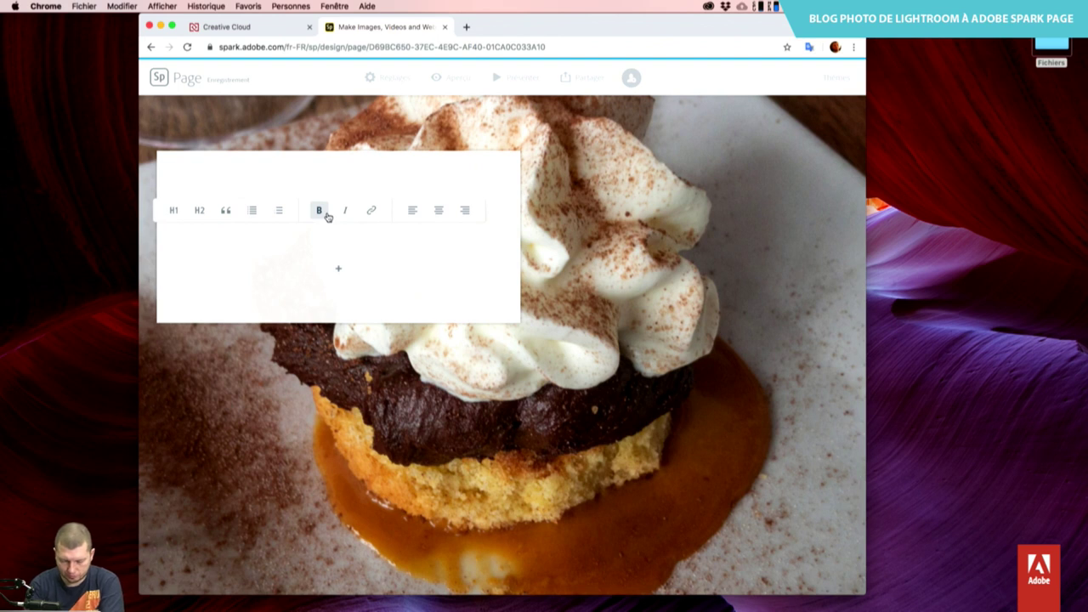
text(Sablé pas )
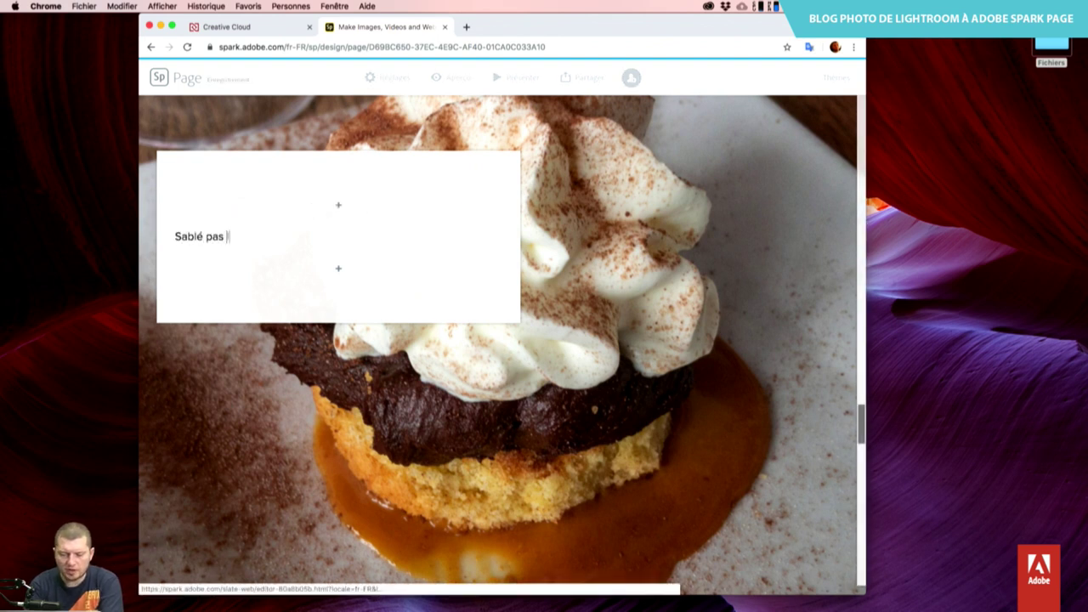
text(léger et crème)
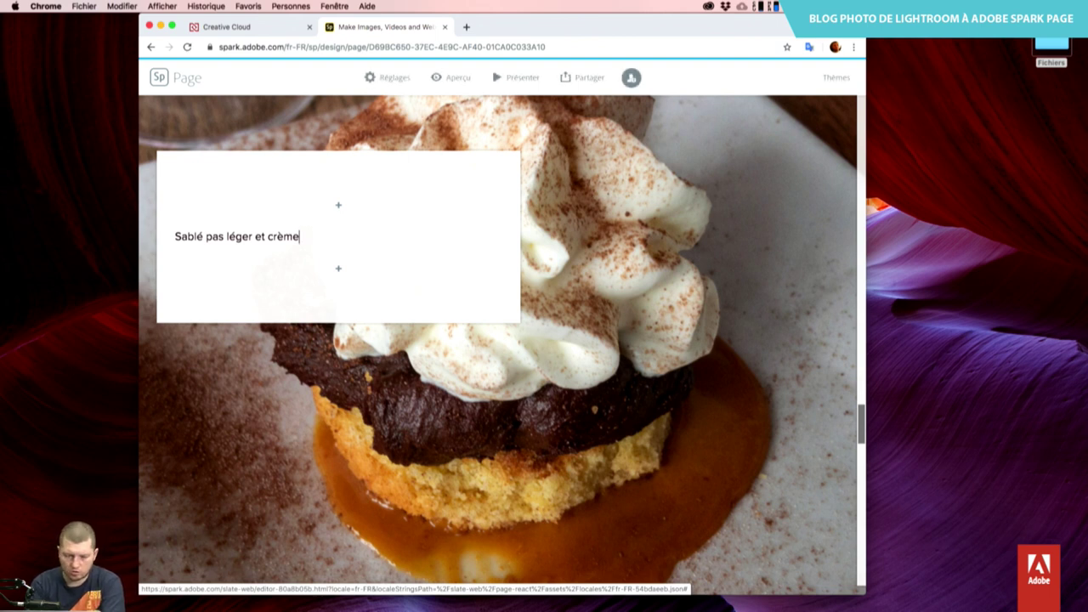
text(.)
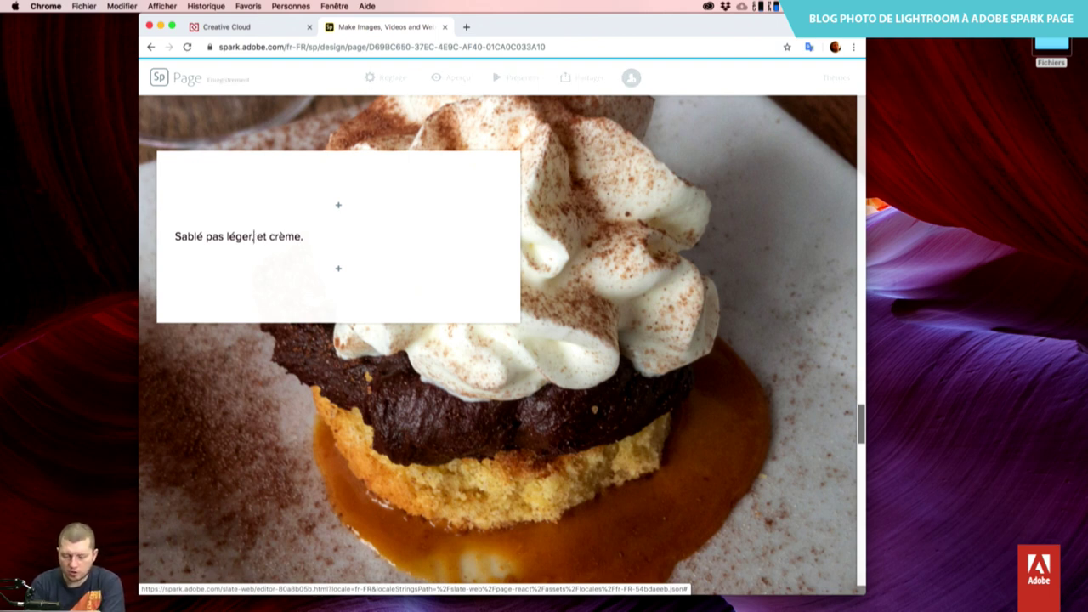
text( chocolat)
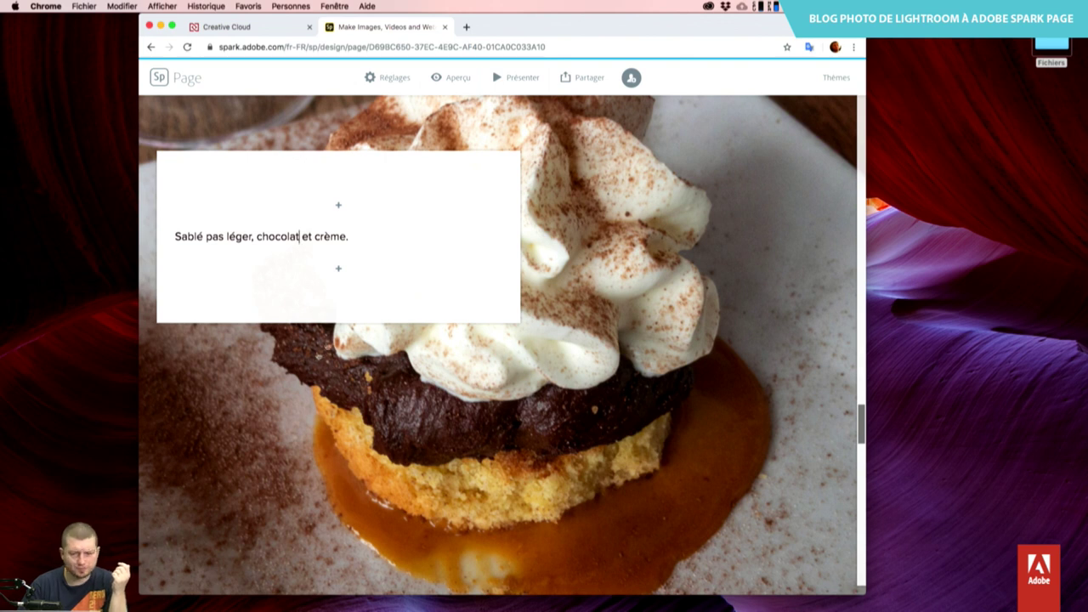
Add an "A déguster ici" button under the cake caption and open maps.google.fr in a new tab.
click(338, 271)
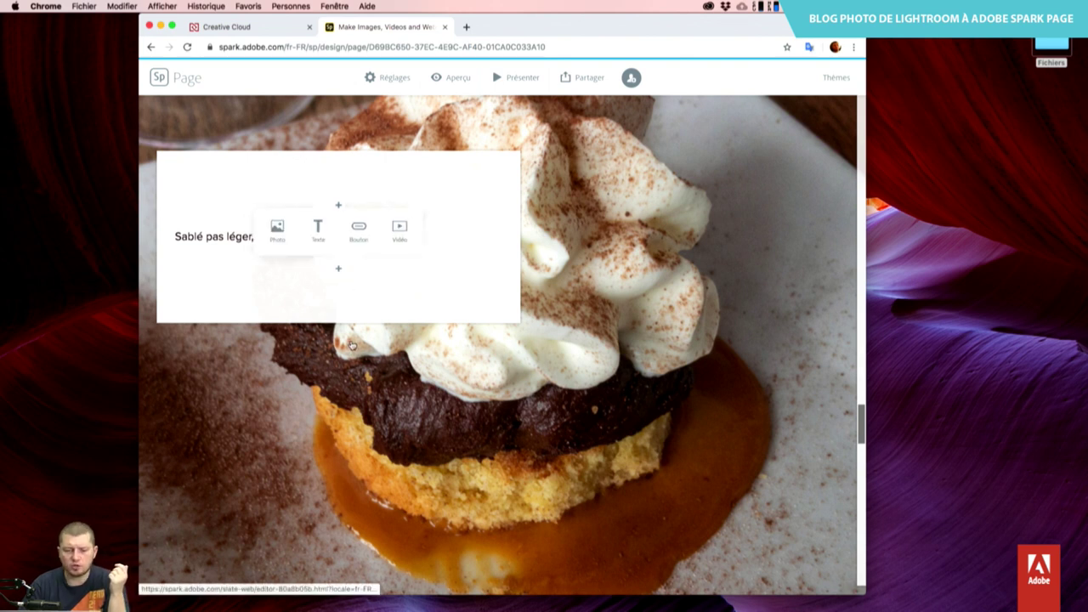
click(358, 230)
text(A déguster ici)
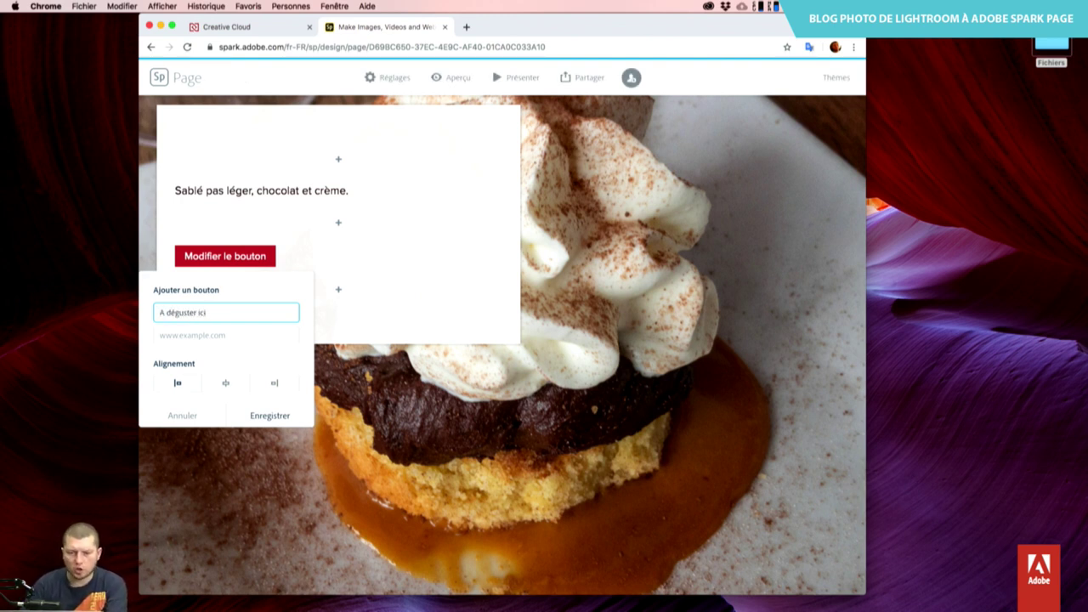
key(cmd+t)
text(maps.google.fr)
key(Return)
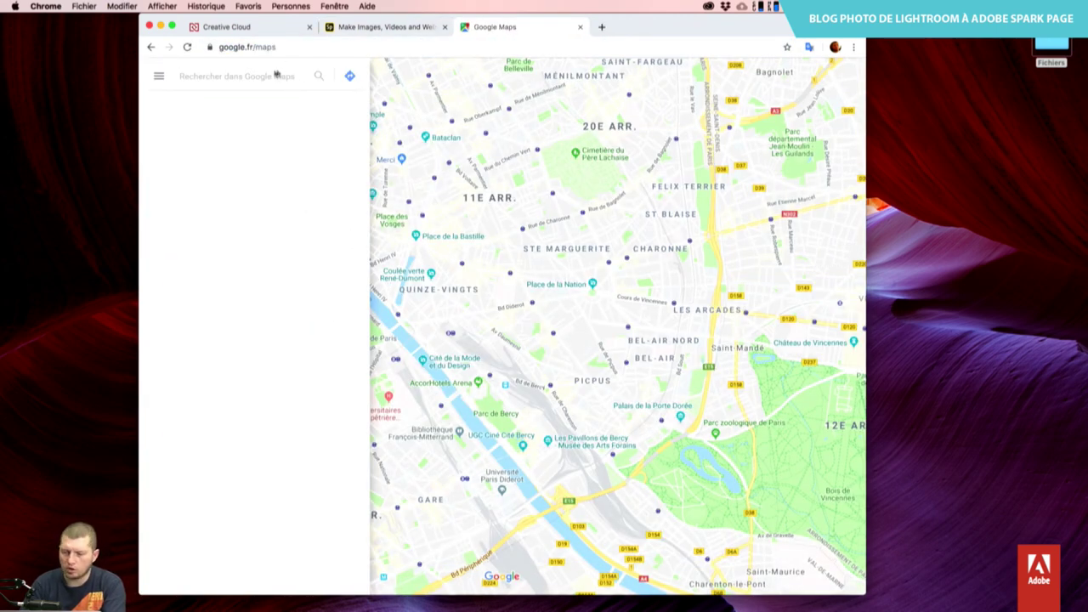
Find Le Cosy on Google Maps, copy its website address and close the site's tab.
click(279, 75)
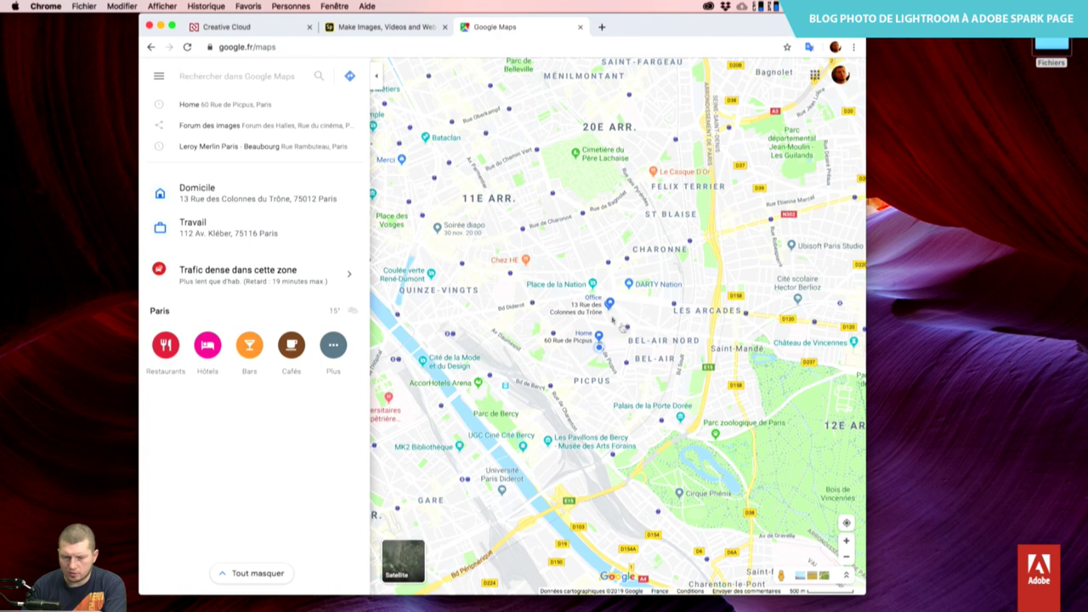
text(cosy)
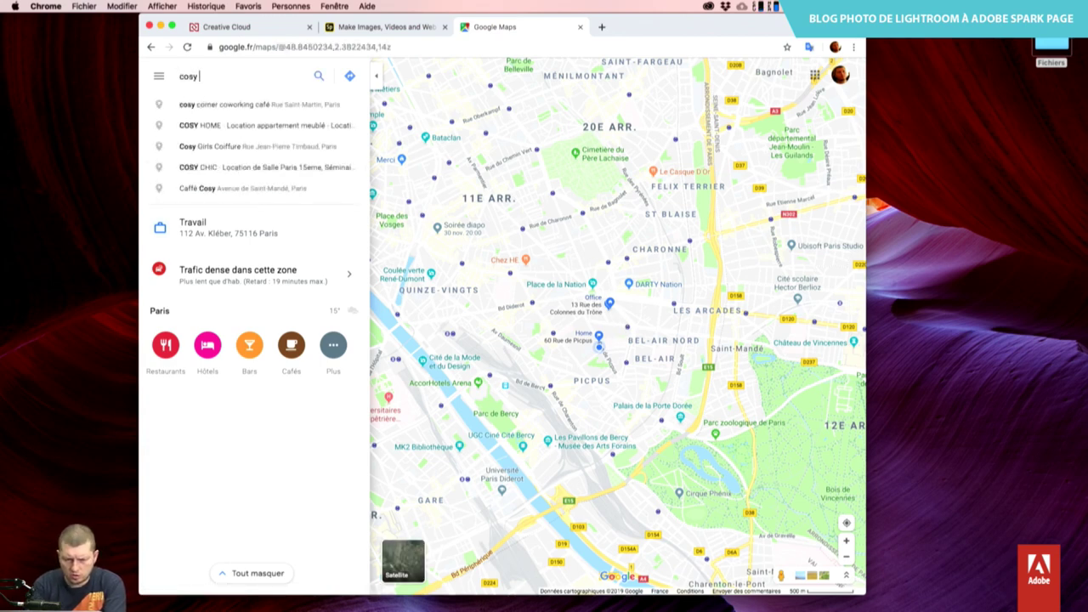
click(311, 189)
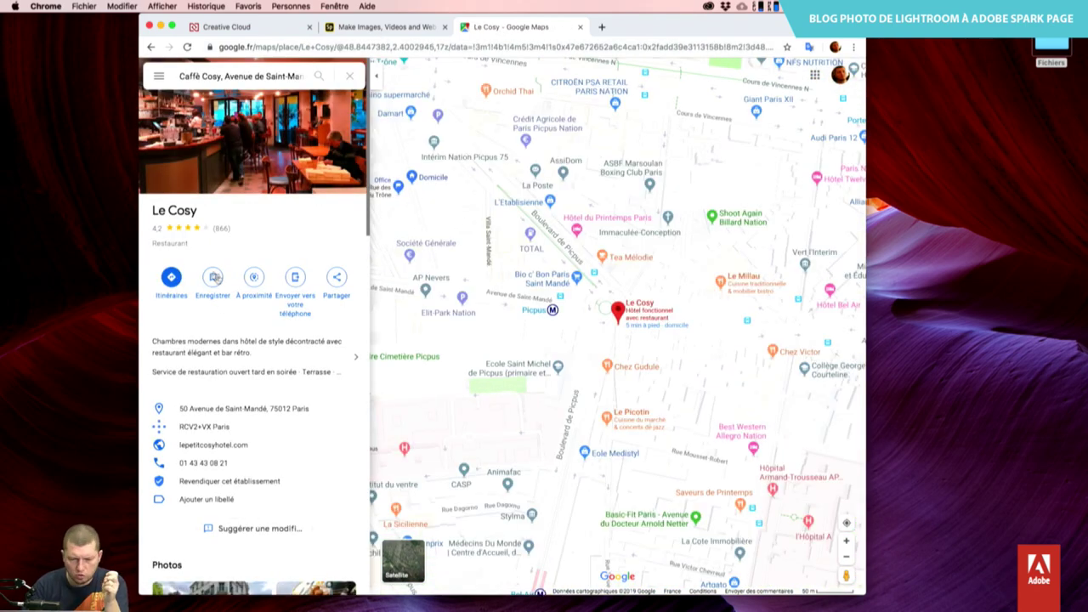
click(231, 445)
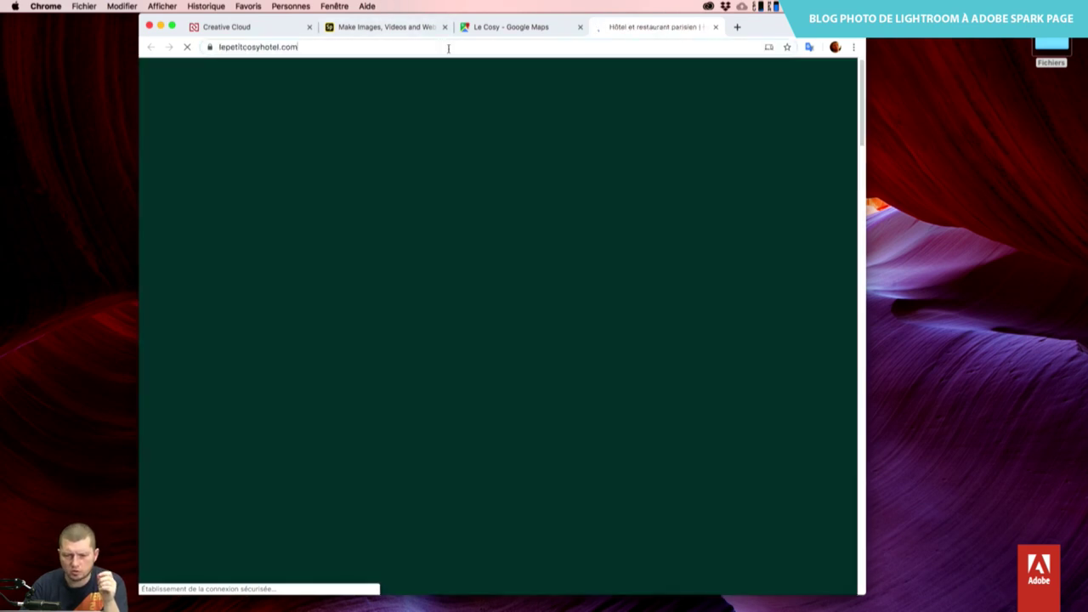
click(442, 47)
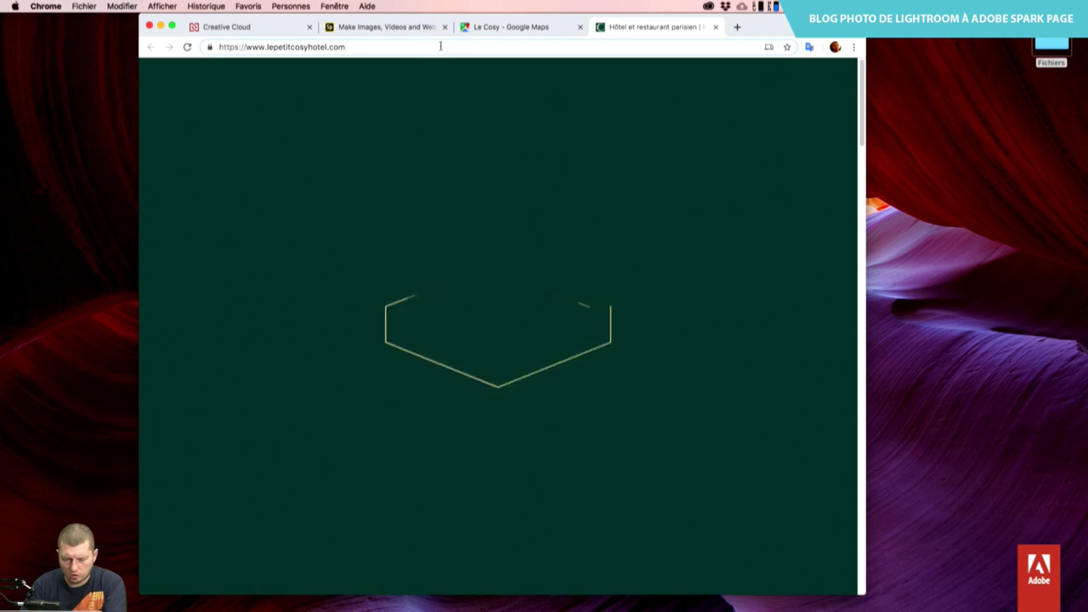
key(super+a)
key(super+c)
key(super+w)
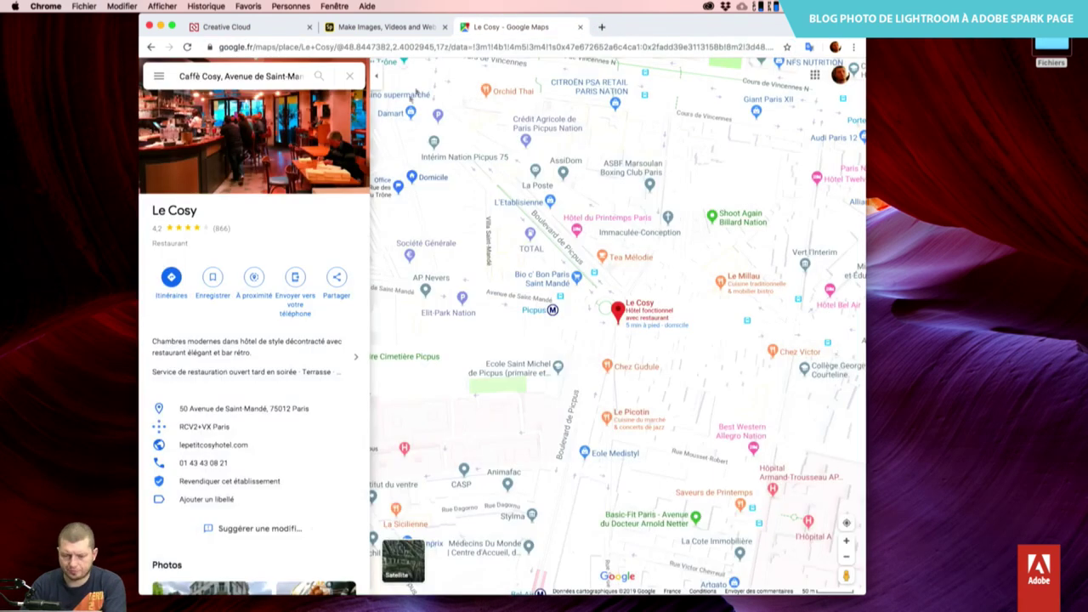
Link the button to Le Cosy's website, label it "A déguster ici, au Cosy", centre it and the caption.
click(414, 31)
click(208, 334)
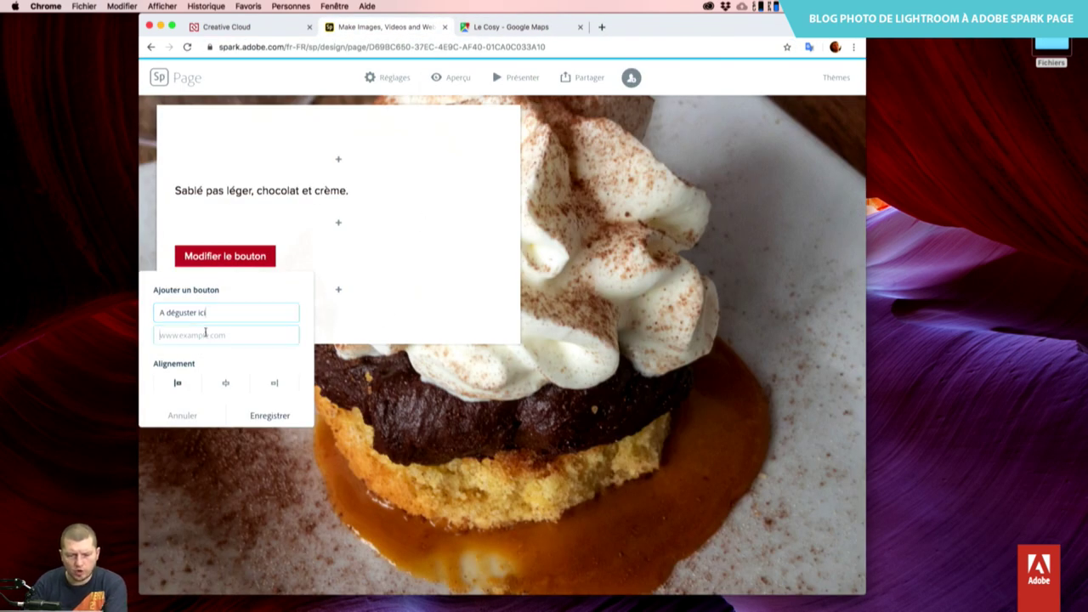
key(super+v)
click(219, 313)
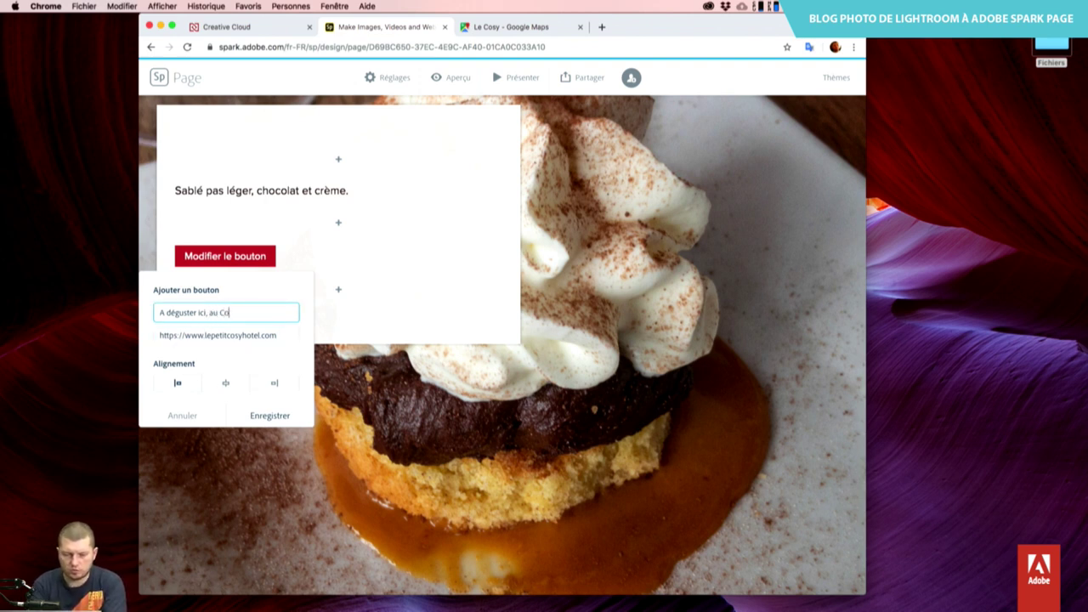
click(226, 384)
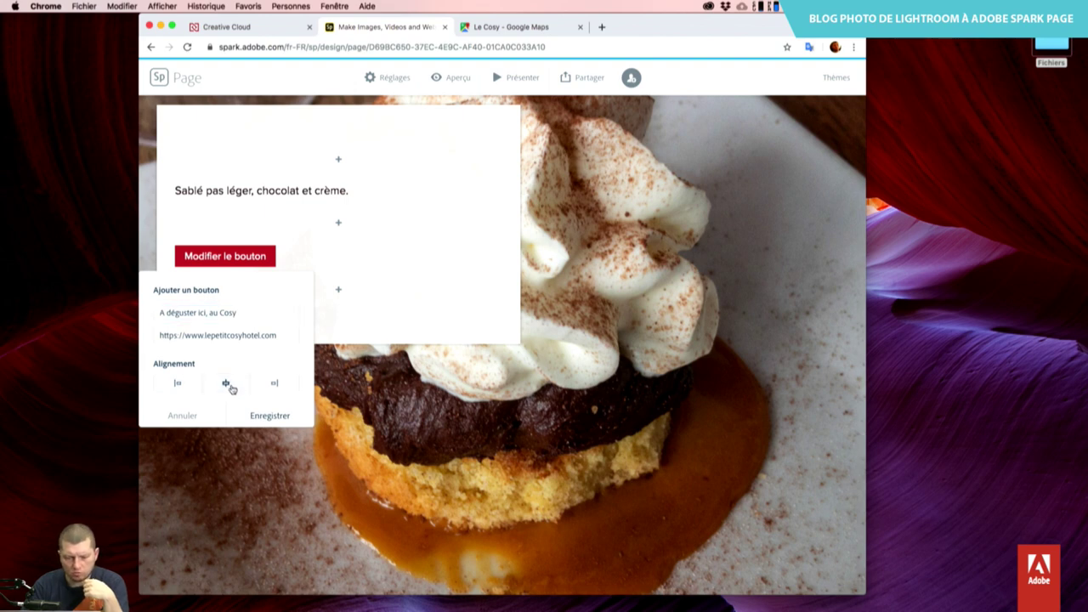
click(269, 416)
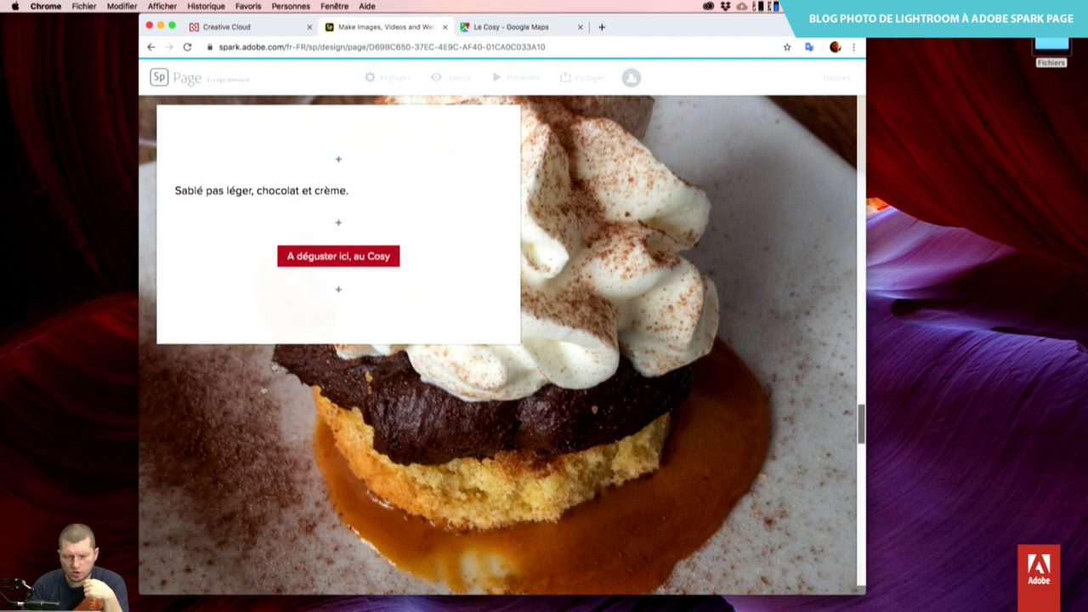
click(327, 191)
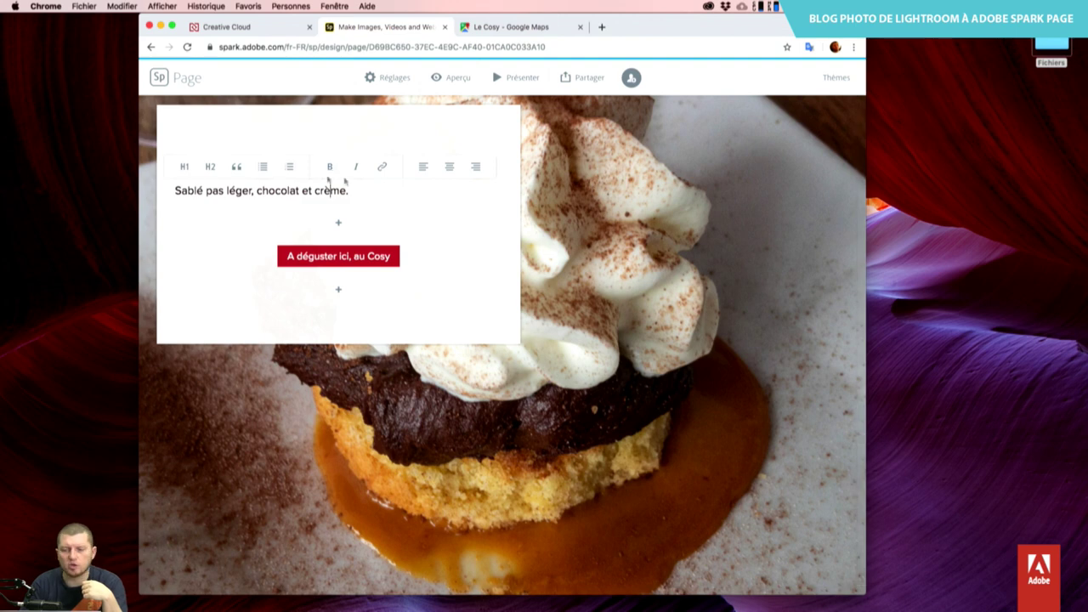
click(447, 169)
mouse_move(518, 440)
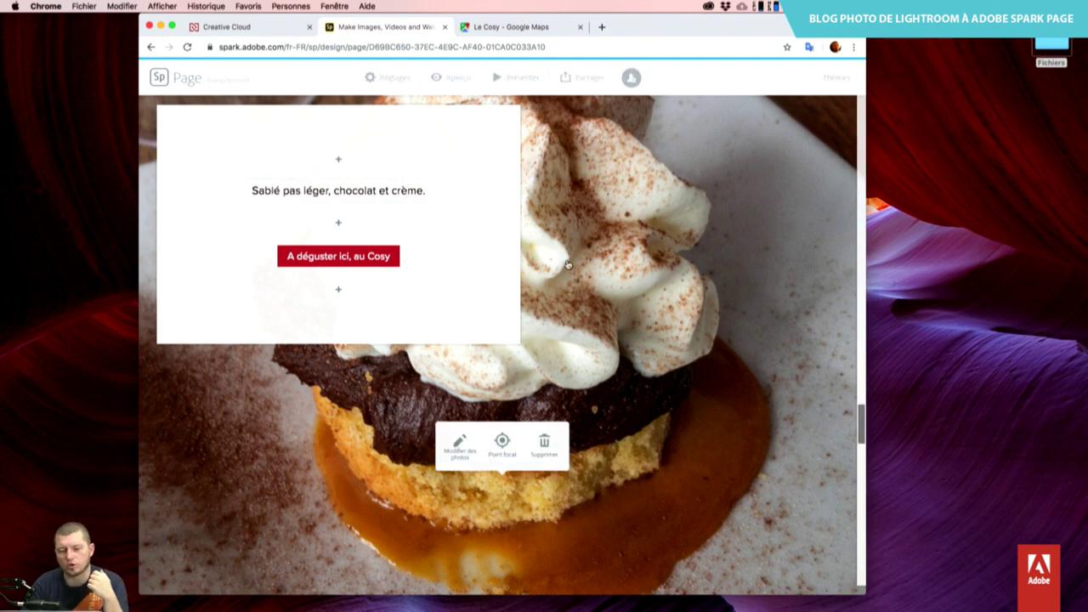
Place the cake photo's focal point on the whipped cream and save it.
click(502, 444)
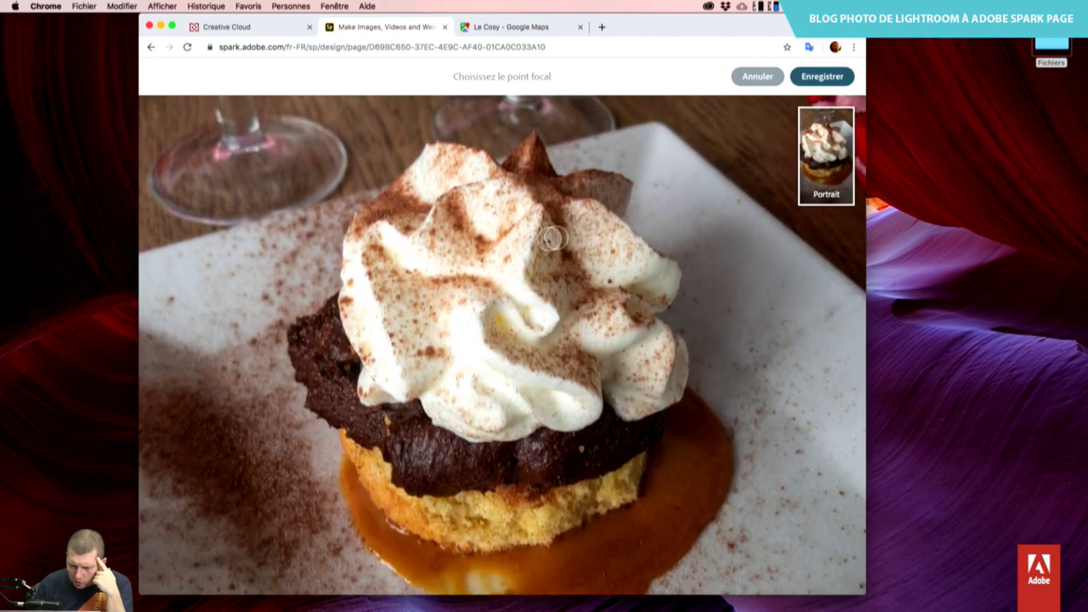
click(524, 241)
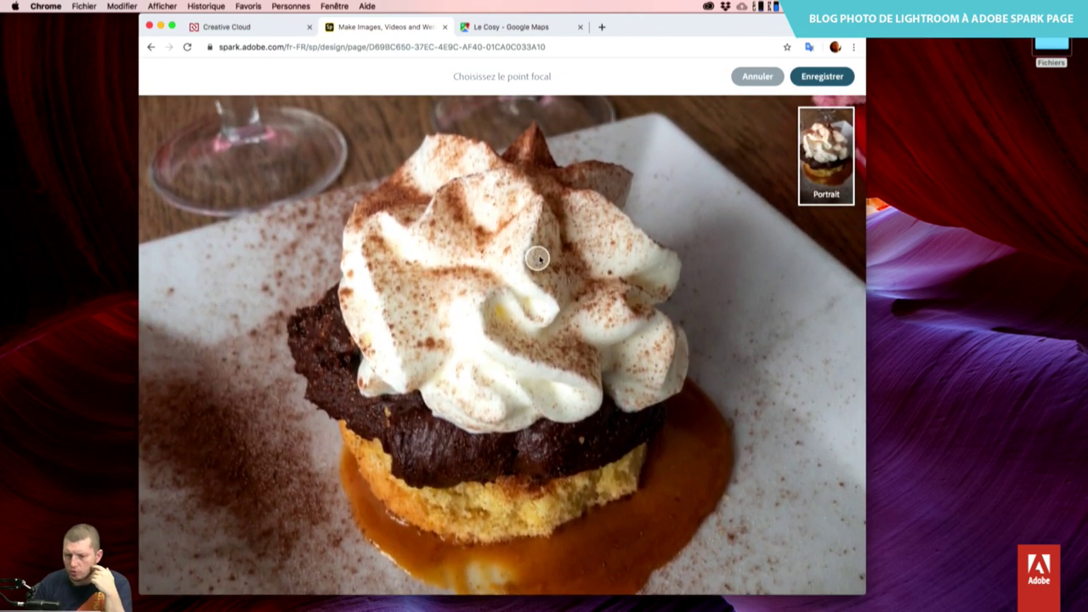
click(498, 252)
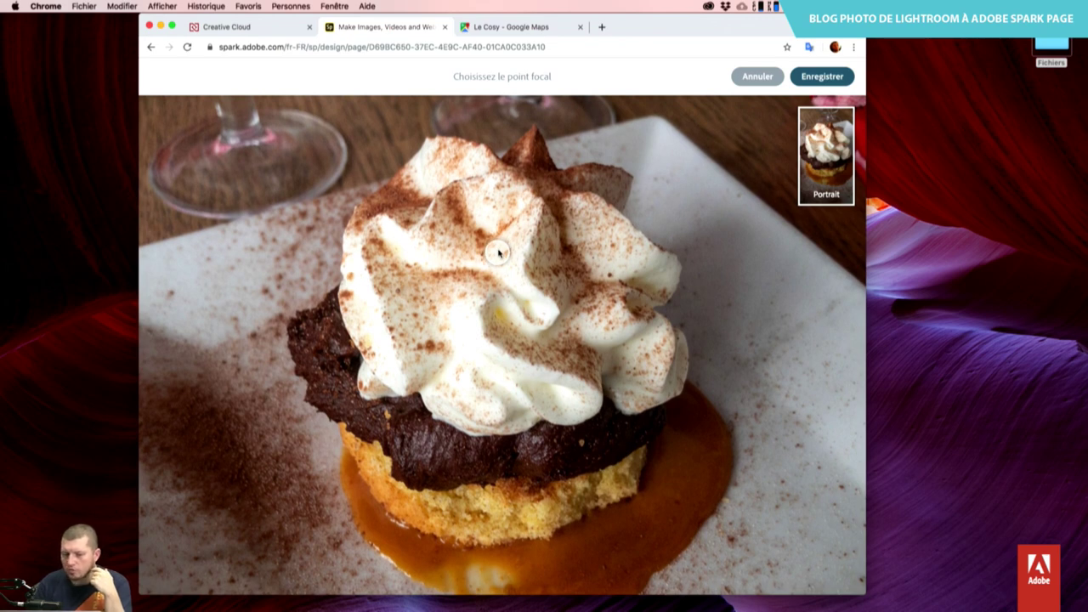
click(239, 155)
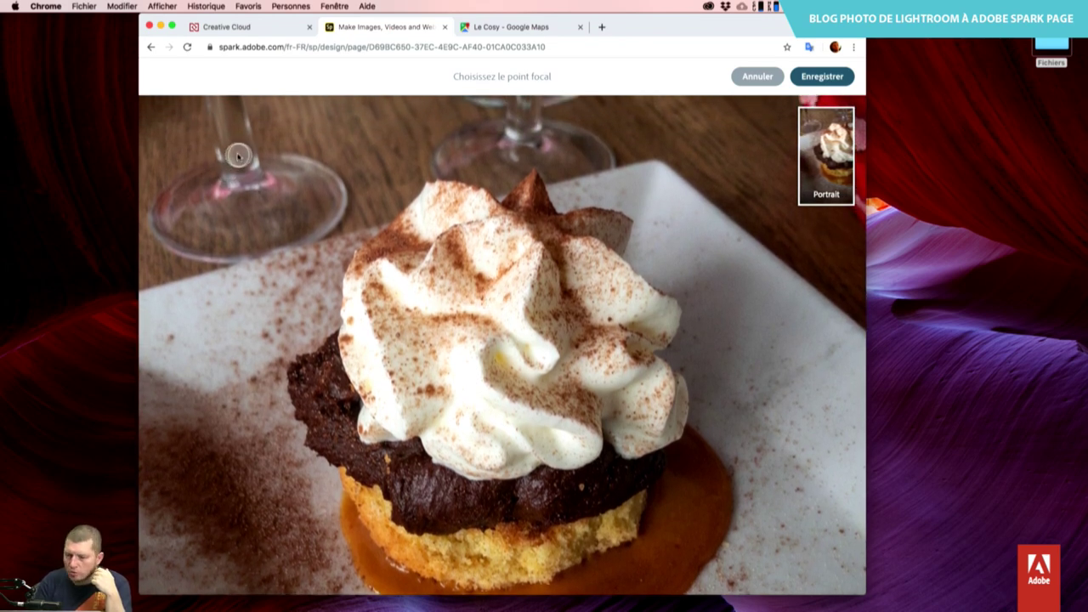
mouse_move(238, 155)
mouse_down()
mouse_move(210, 154)
mouse_move(462, 284)
mouse_move(503, 288)
mouse_move(510, 273)
mouse_move(511, 284)
mouse_up()
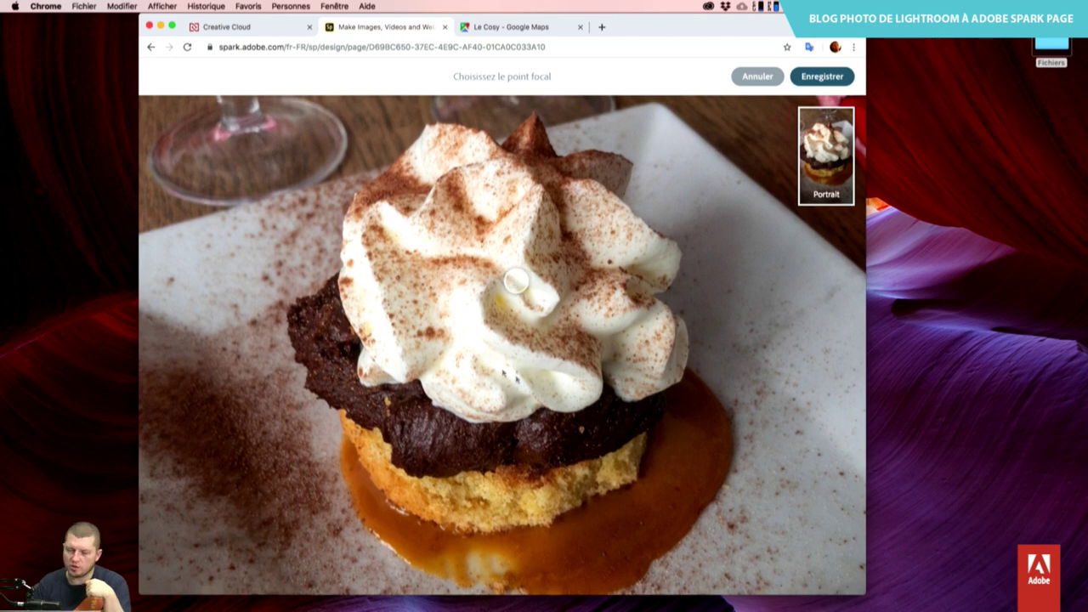
click(823, 77)
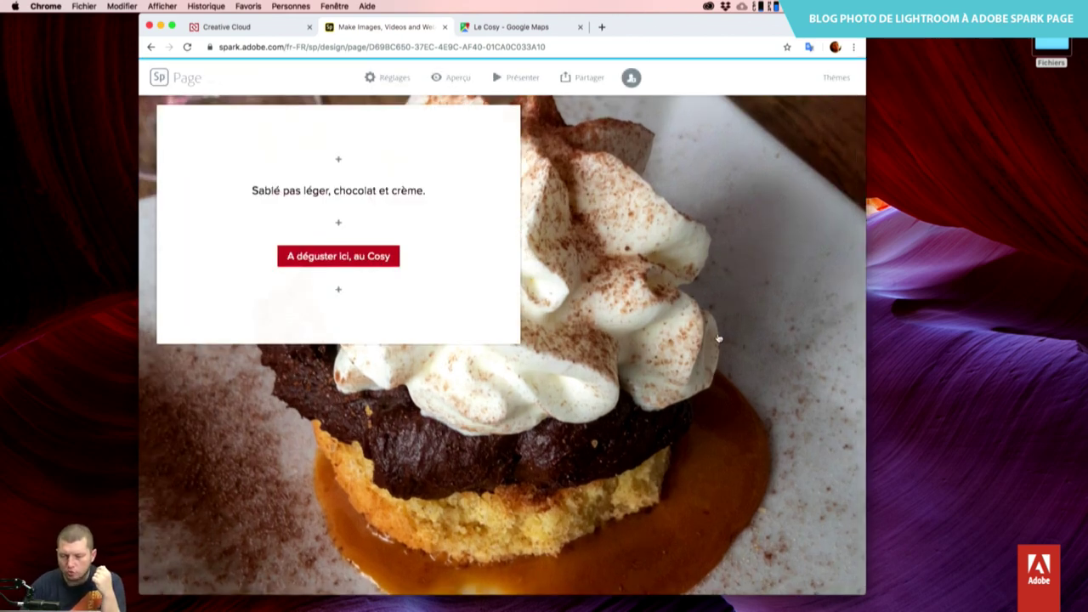
Add a centred 'Calamar à l'armoricaine' caption text box over the stew photo.
scroll(719, 338, up, 5)
scroll(719, 338, up, 5)
scroll(718, 339, up, 3)
scroll(719, 338, down, 3)
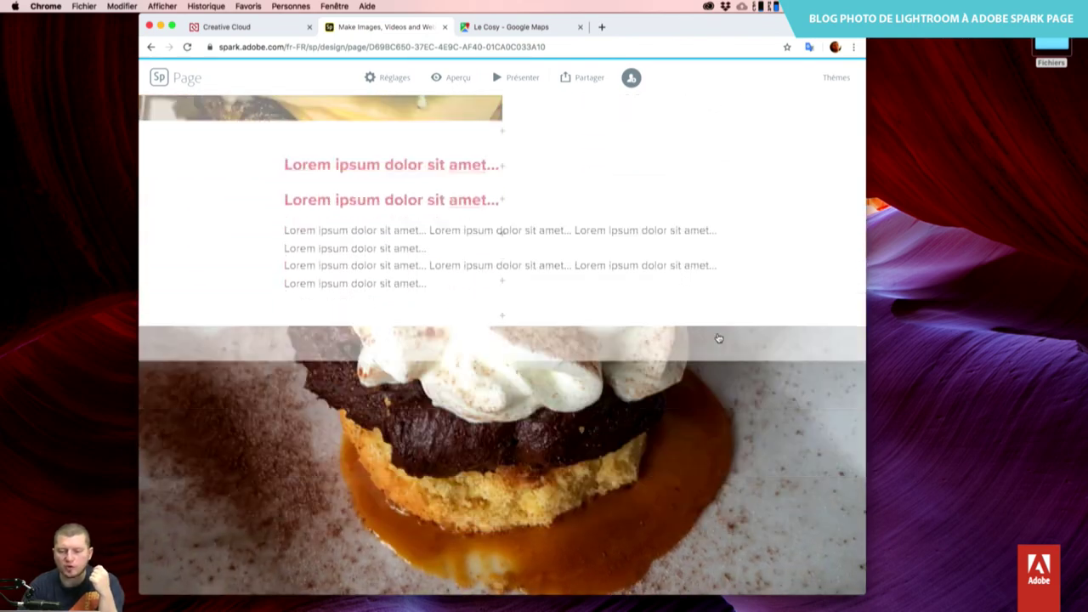
scroll(719, 339, down, 3)
scroll(718, 338, down, 2)
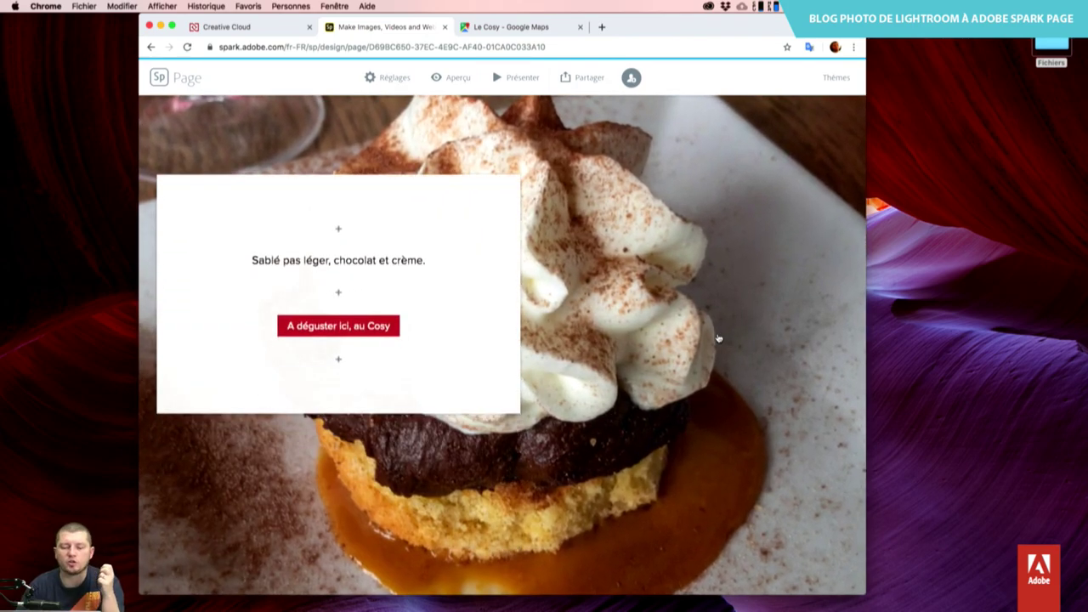
scroll(718, 339, down, 5)
scroll(719, 338, down, 3)
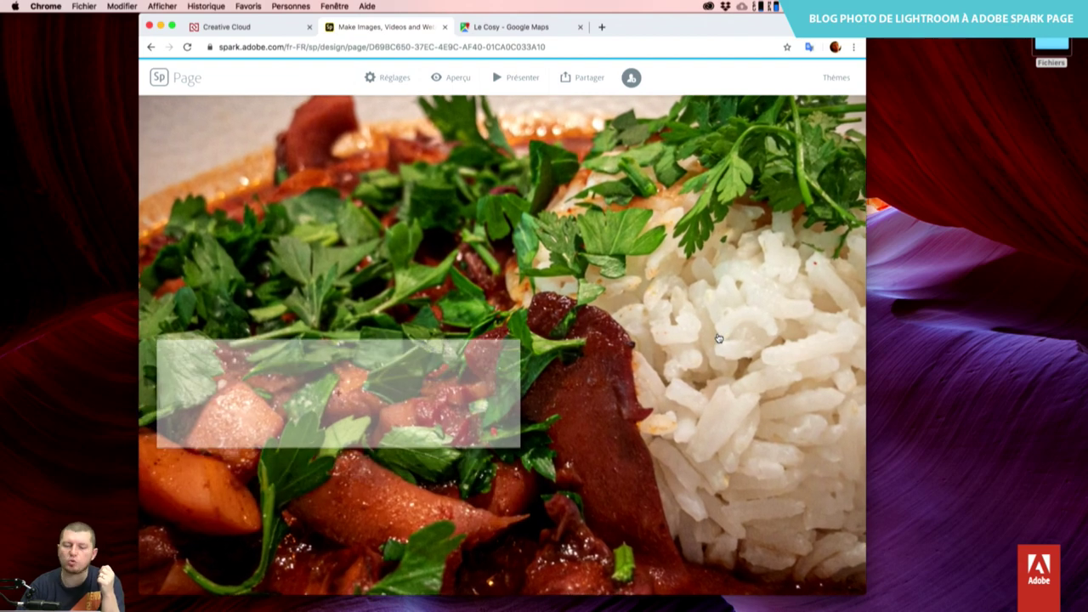
drag(423, 380, 391, 374)
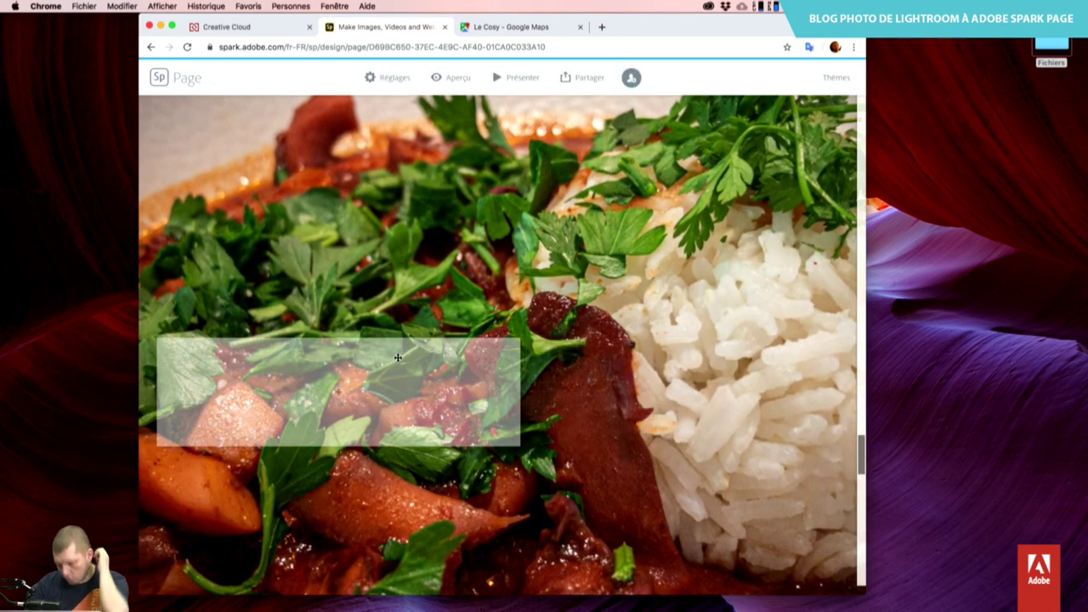
click(338, 396)
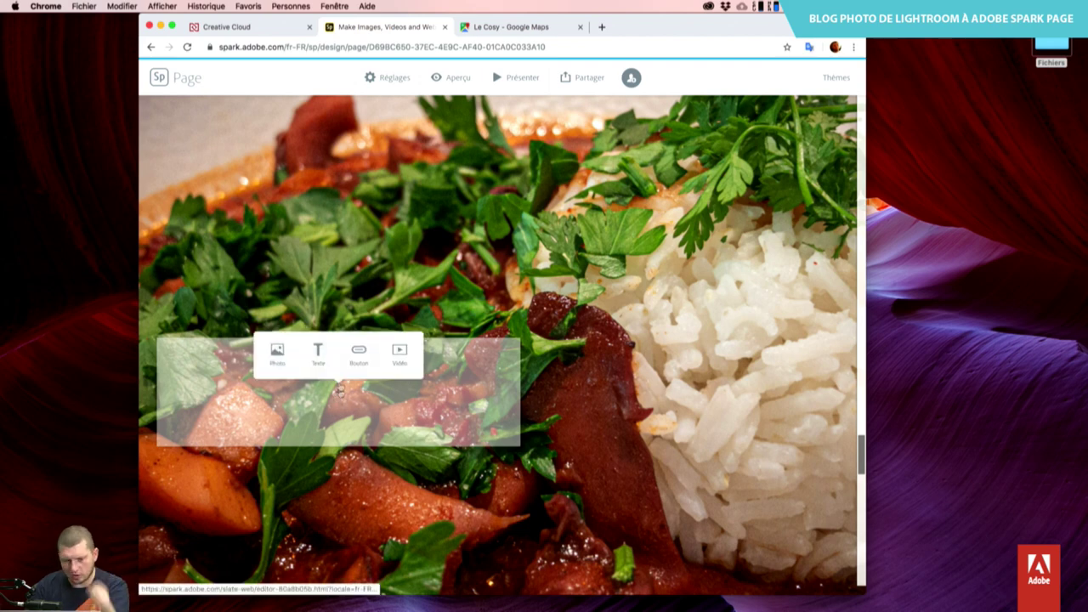
click(319, 355)
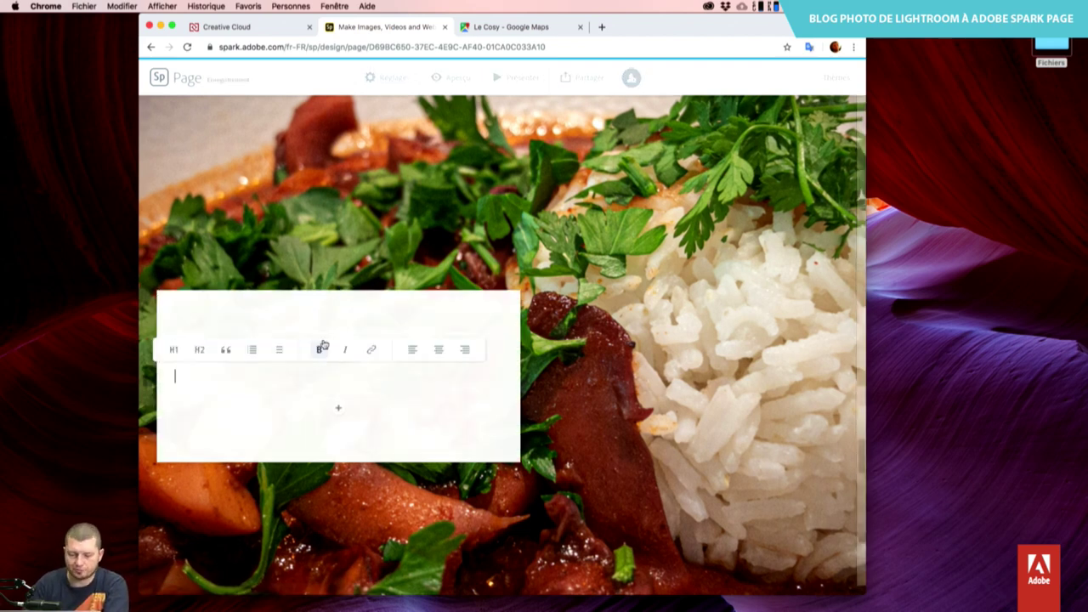
text(Calamar )
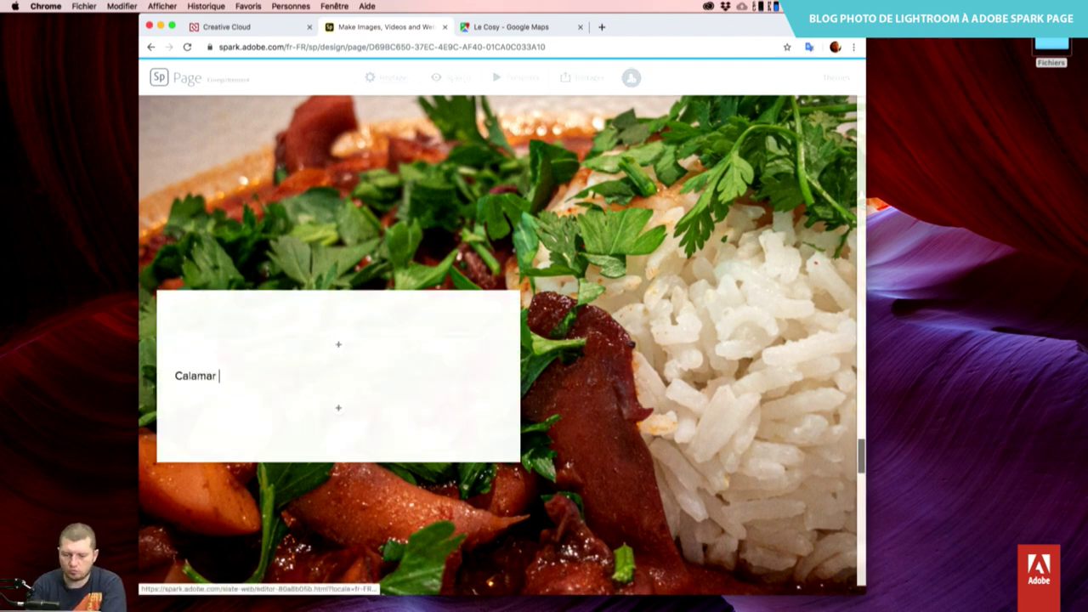
text(à l'armoricaine)
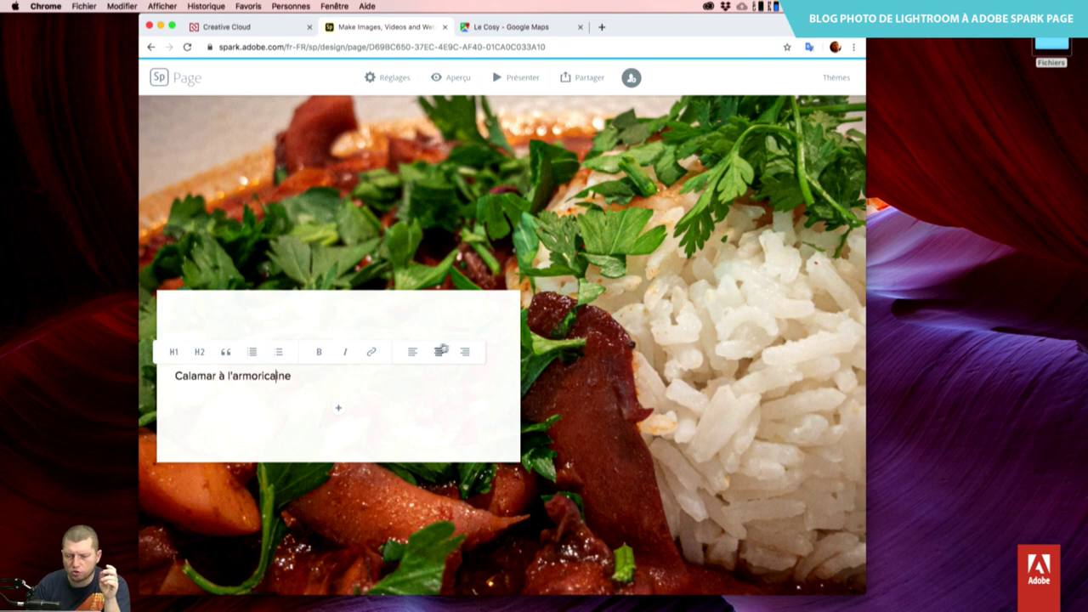
click(440, 350)
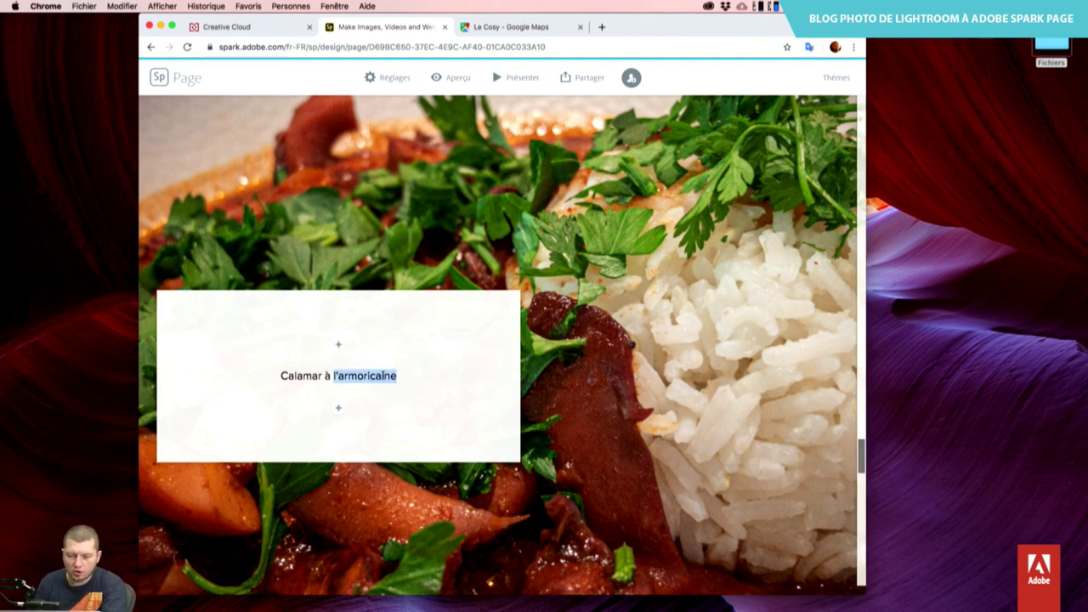
Copy the 'Calamar à l'armoricaine' title and search it on Google in a new tab.
triple_click(408, 384)
key(super+c)
key(super+t)
key(super+v)
key(Return)
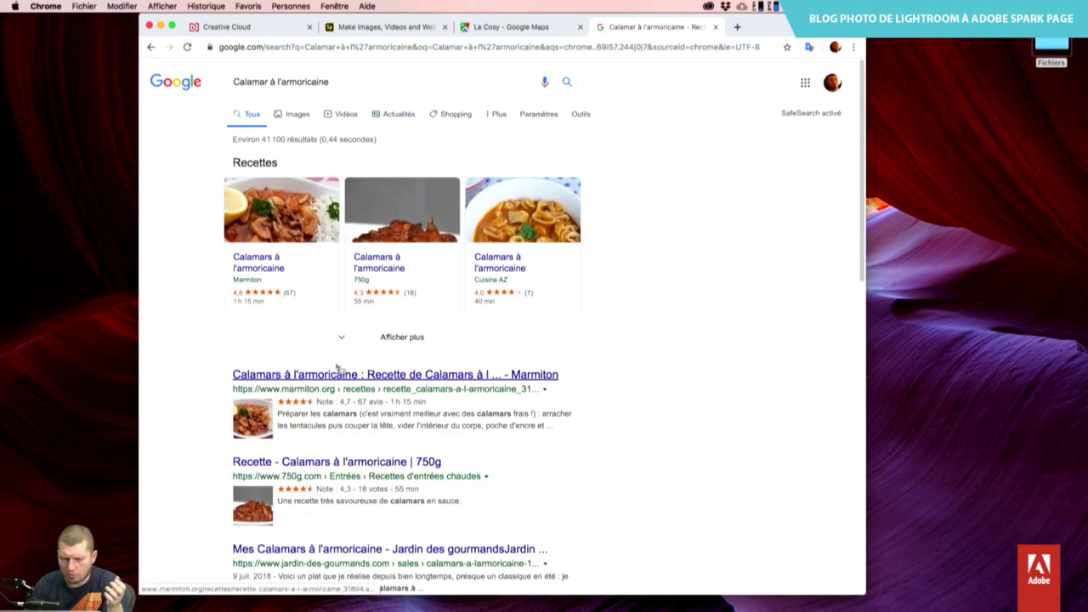
Copy the Marmiton 'Calamars à l'armoricaine' recipe link and return to the Spark Page editor.
right_click(535, 375)
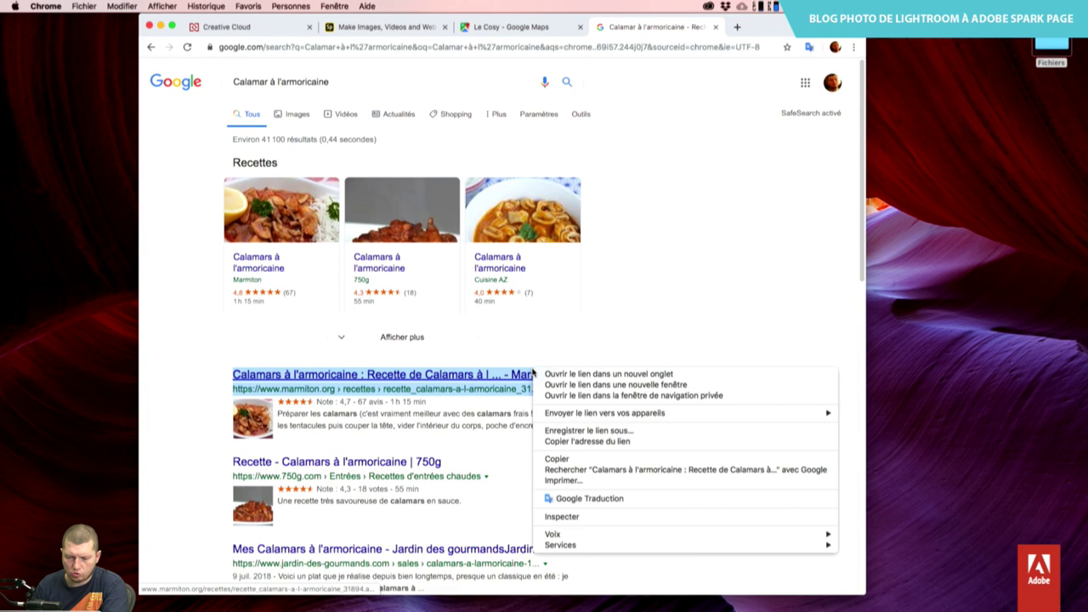
click(587, 441)
click(515, 27)
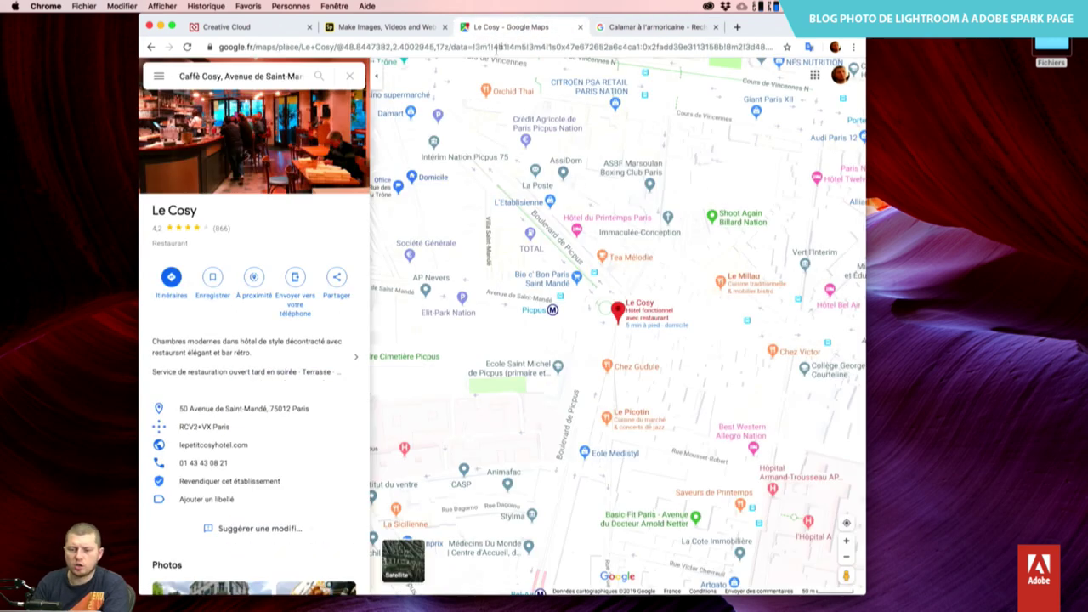
click(381, 27)
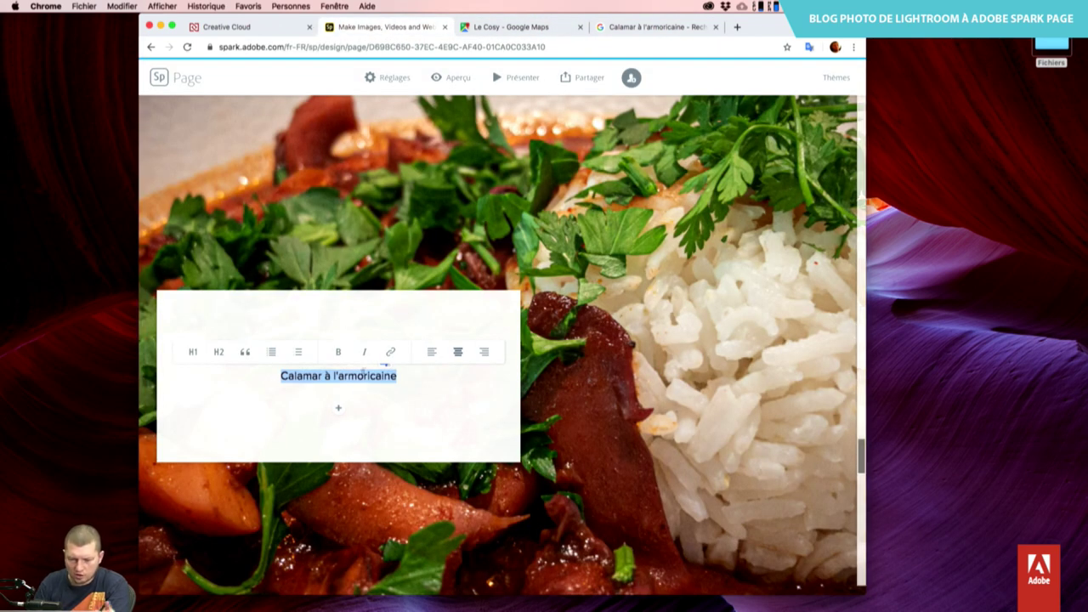
Link the word 'l'armoricaine' in the stew caption to the copied Marmiton recipe URL.
drag(396, 376, 333, 375)
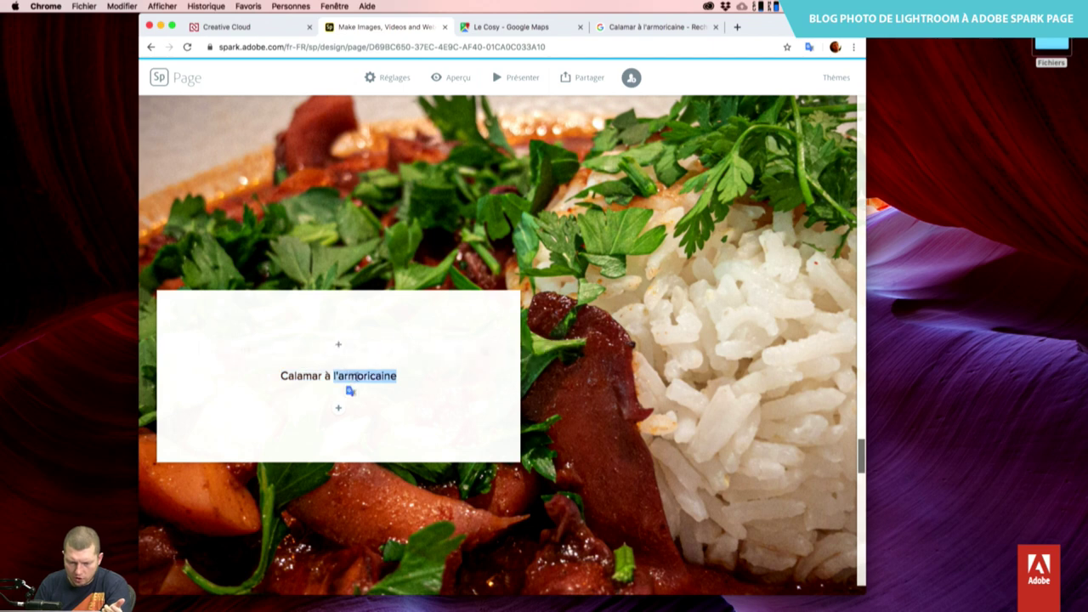
click(397, 349)
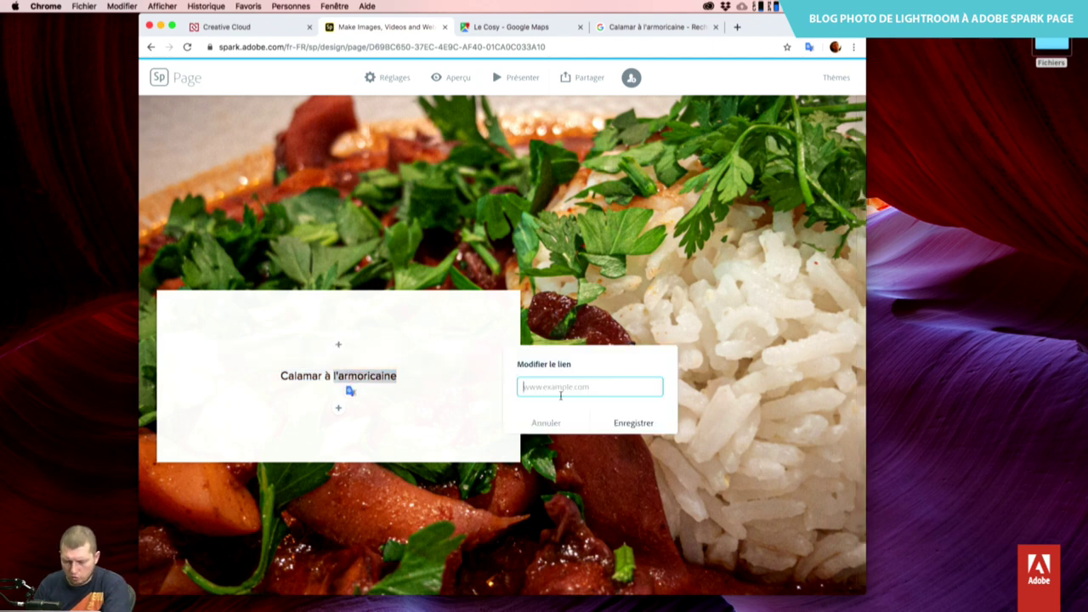
click(636, 423)
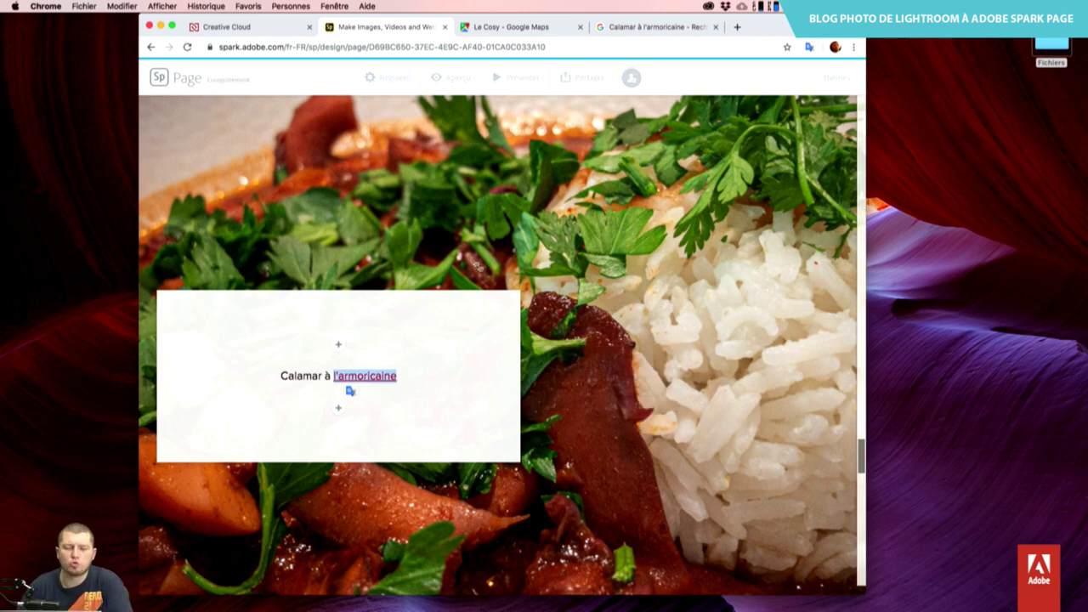
scroll(443, 107, up, 5)
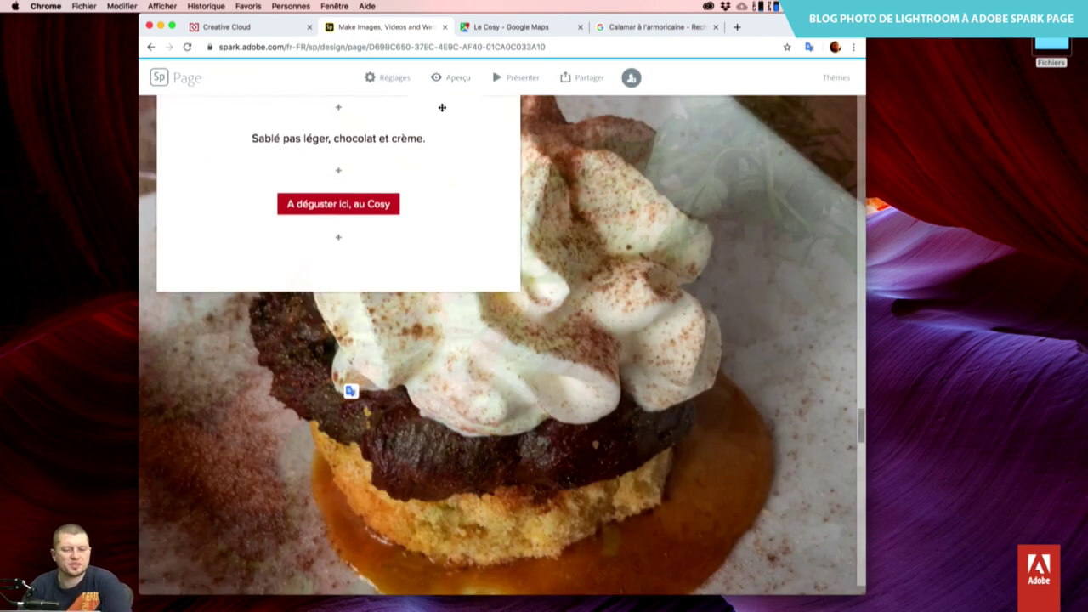
Move the Calamar à l'armoricaine caption card to the right side of the calamari photo.
scroll(428, 397, down, 5)
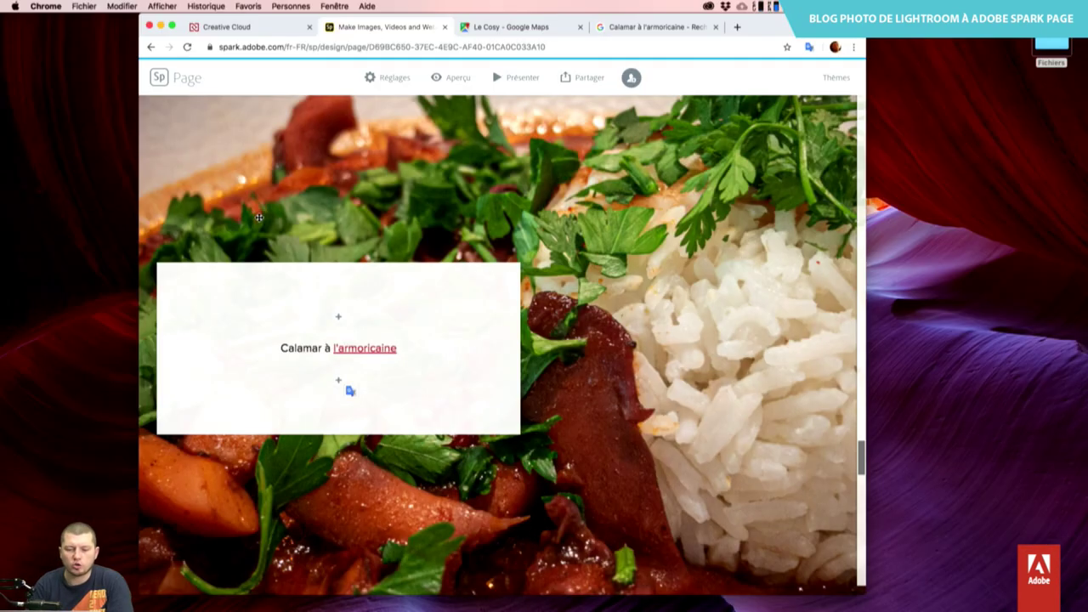
mouse_move(200, 283)
mouse_down()
mouse_move(376, 290)
mouse_move(685, 338)
mouse_move(668, 311)
mouse_move(564, 298)
mouse_move(749, 289)
mouse_move(740, 296)
mouse_up()
scroll(714, 221, down, 10)
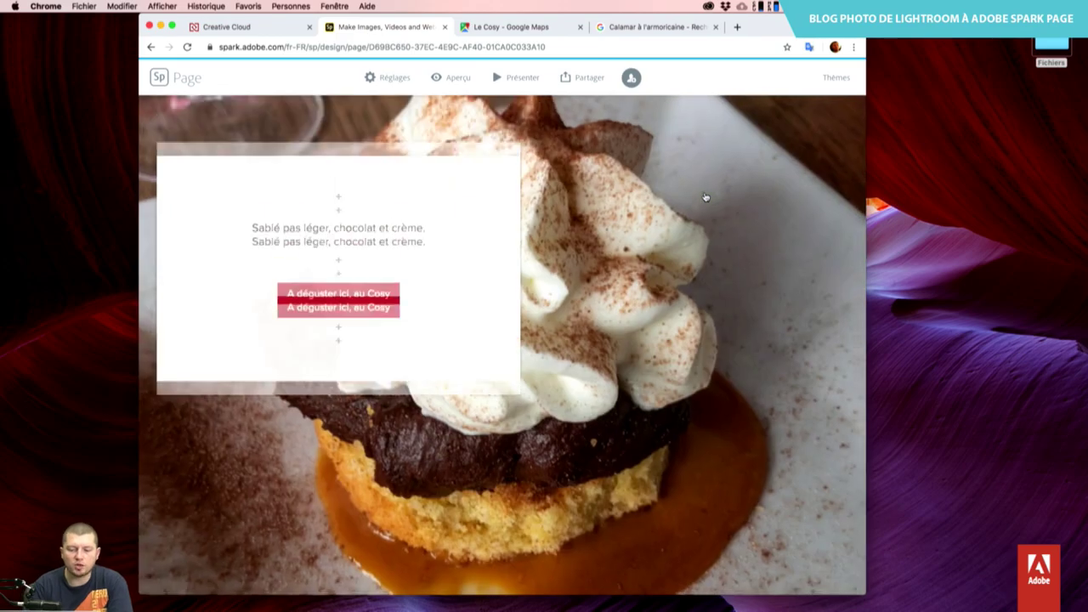
scroll(705, 197, up, 4)
Scroll through the whole Ask a pro page to review the layout.
scroll(705, 197, down, 4)
scroll(705, 197, down, 5)
scroll(705, 197, down, 5)
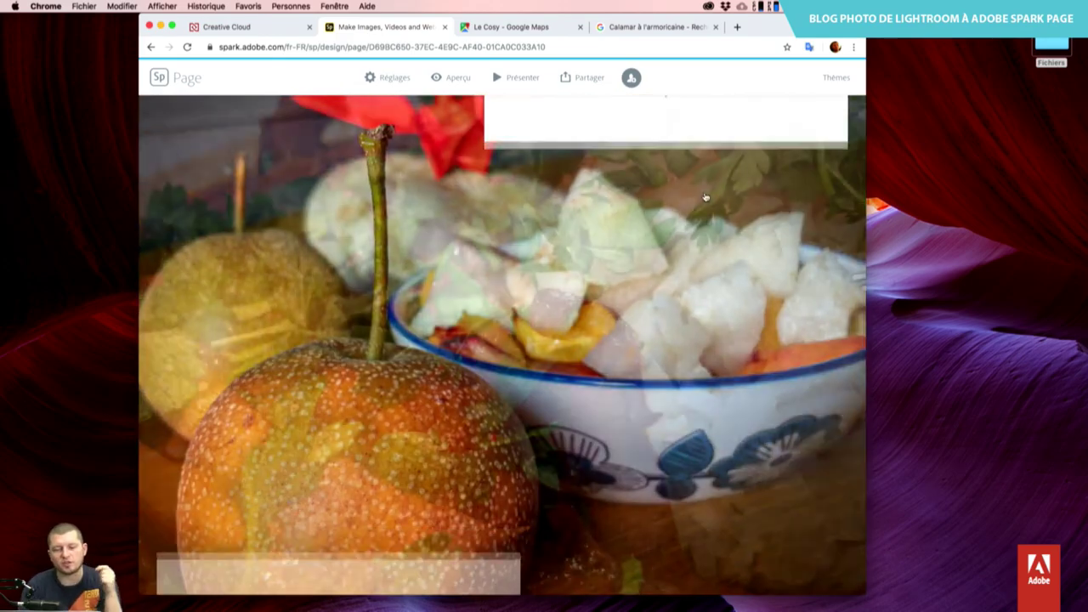
scroll(705, 197, down, 3)
scroll(705, 197, down, 3)
scroll(705, 197, down, 3)
scroll(705, 197, down, 3)
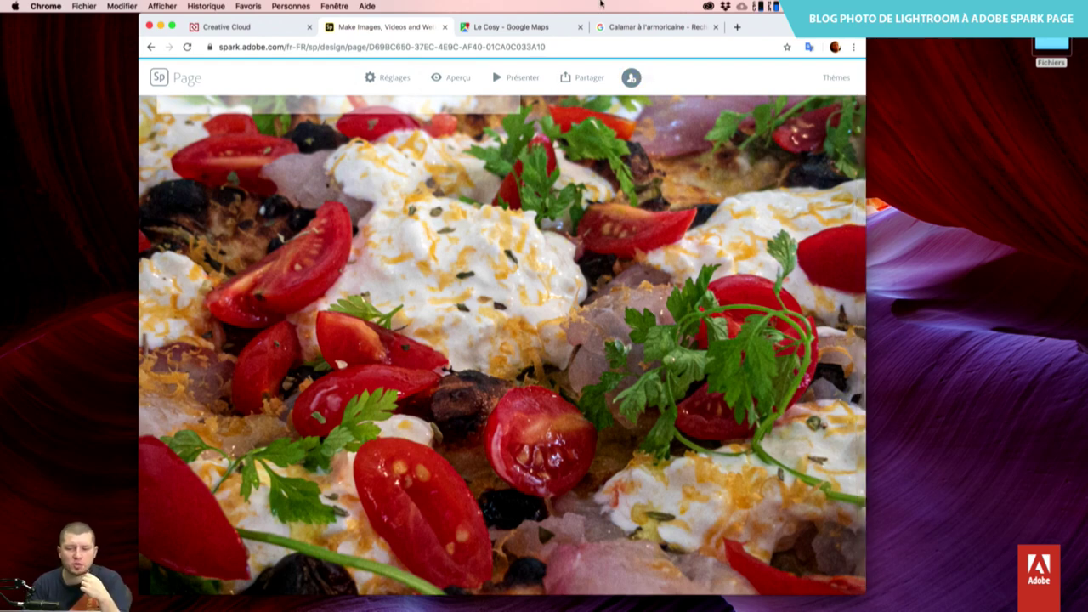
scroll(685, 245, down, 3)
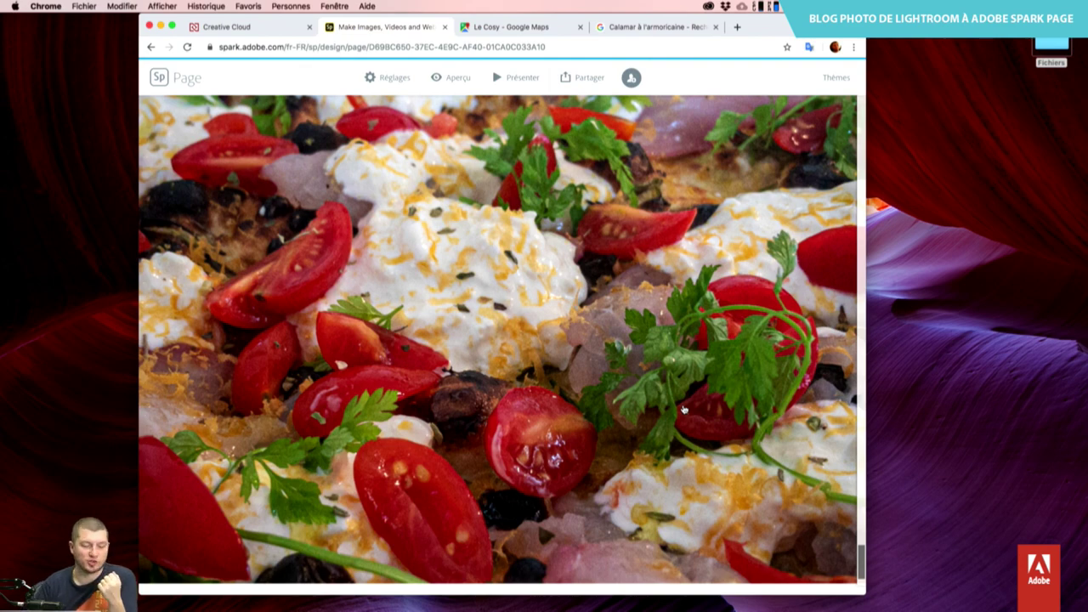
scroll(683, 410, up, 5)
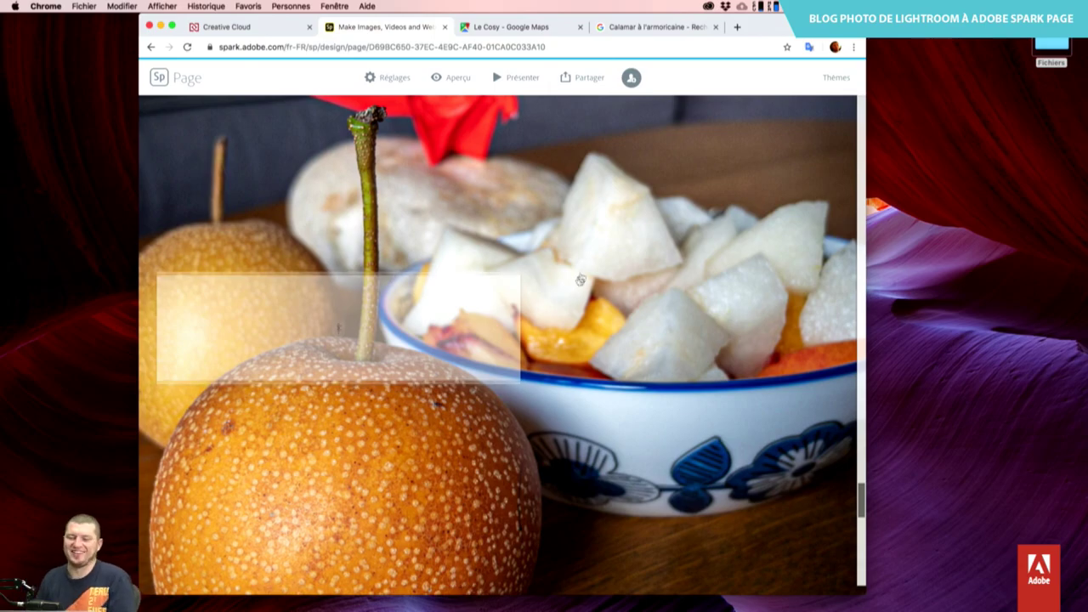
scroll(683, 410, up, 5)
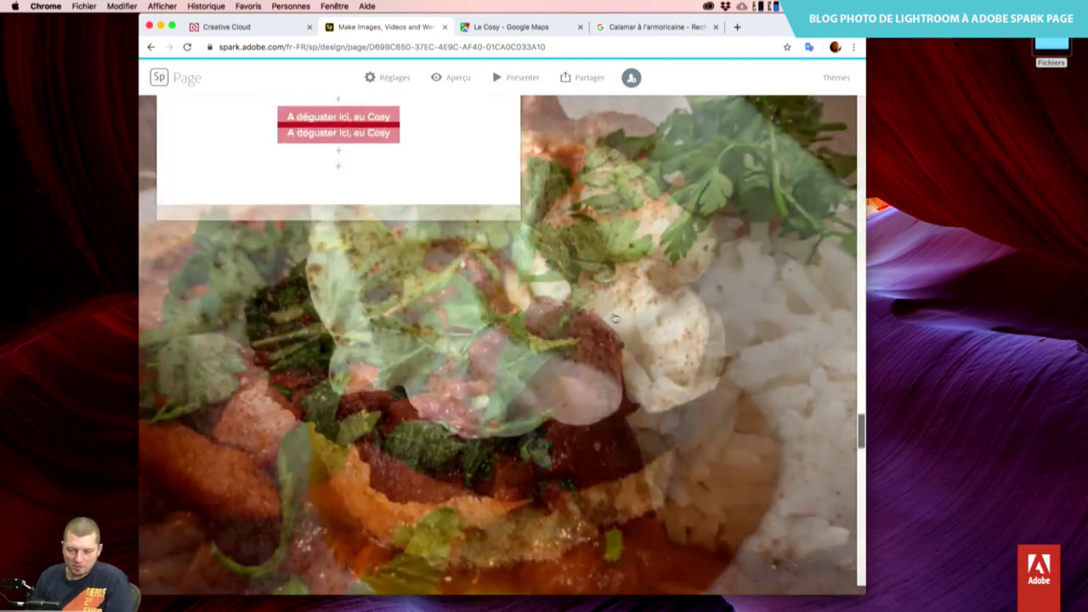
scroll(615, 319, up, 5)
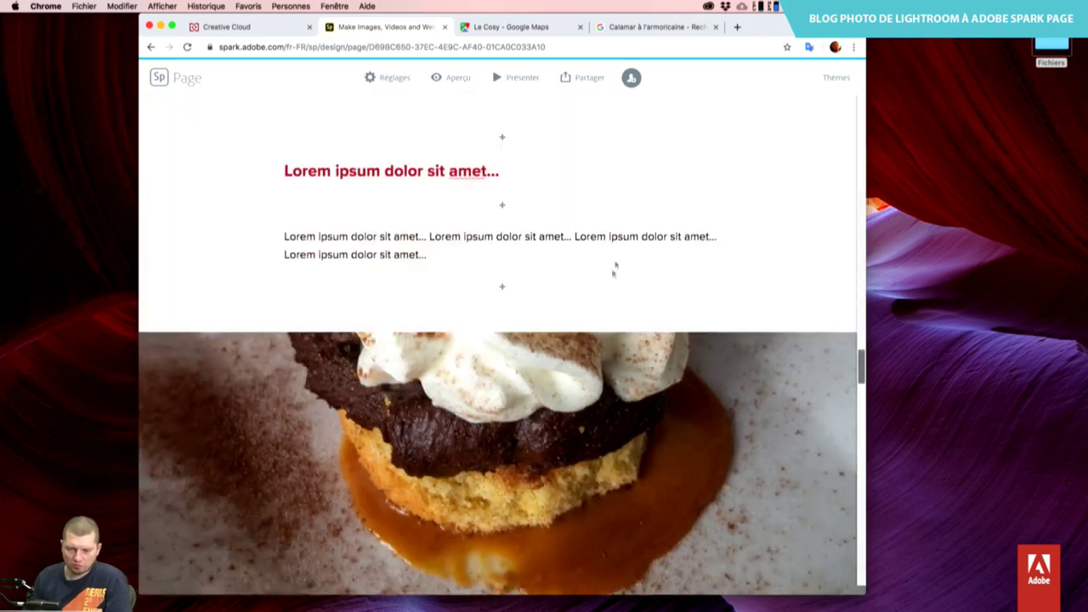
scroll(615, 267, up, 5)
scroll(522, 133, up, 5)
Preview the Ask a pro page, scroll through it, then exit the preview.
click(448, 77)
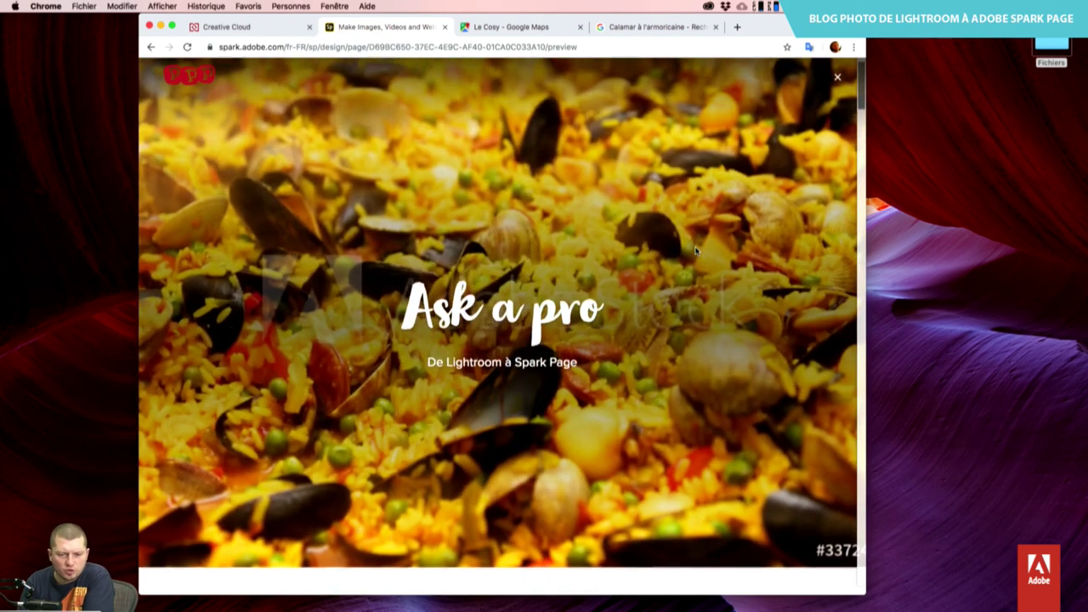
scroll(502, 221, down, 1)
scroll(503, 223, up, 1)
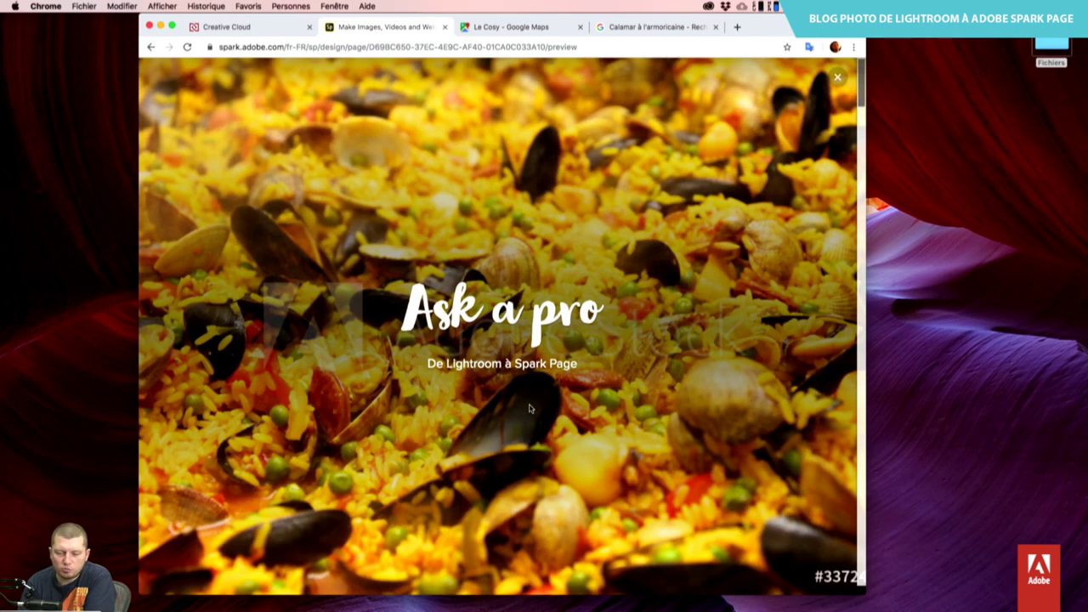
scroll(634, 443, down, 3)
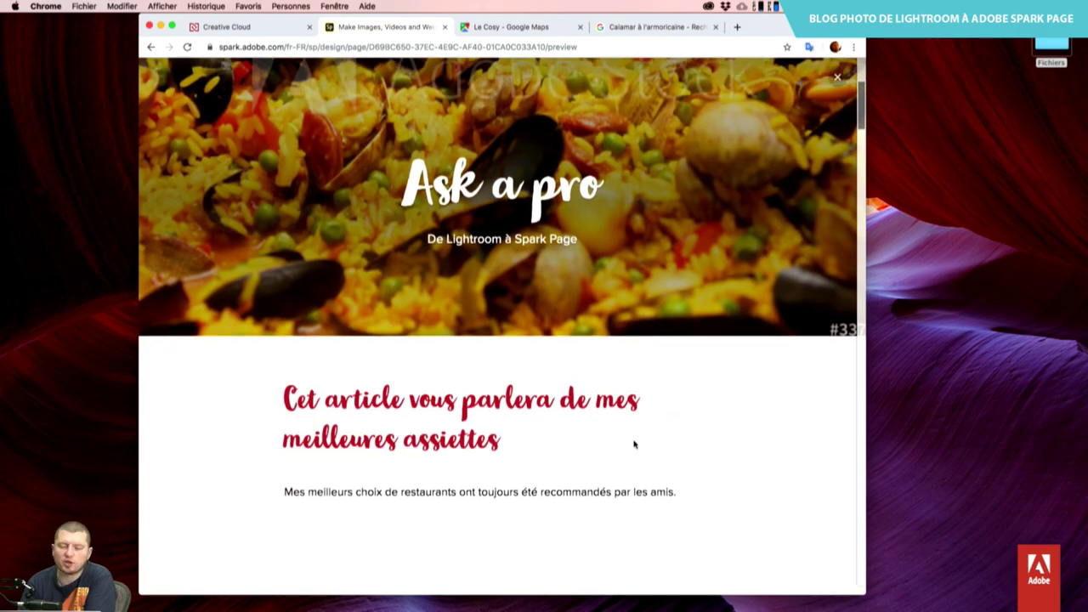
scroll(634, 443, down, 3)
scroll(634, 443, down, 3)
scroll(634, 443, down, 3)
scroll(634, 443, down, 3)
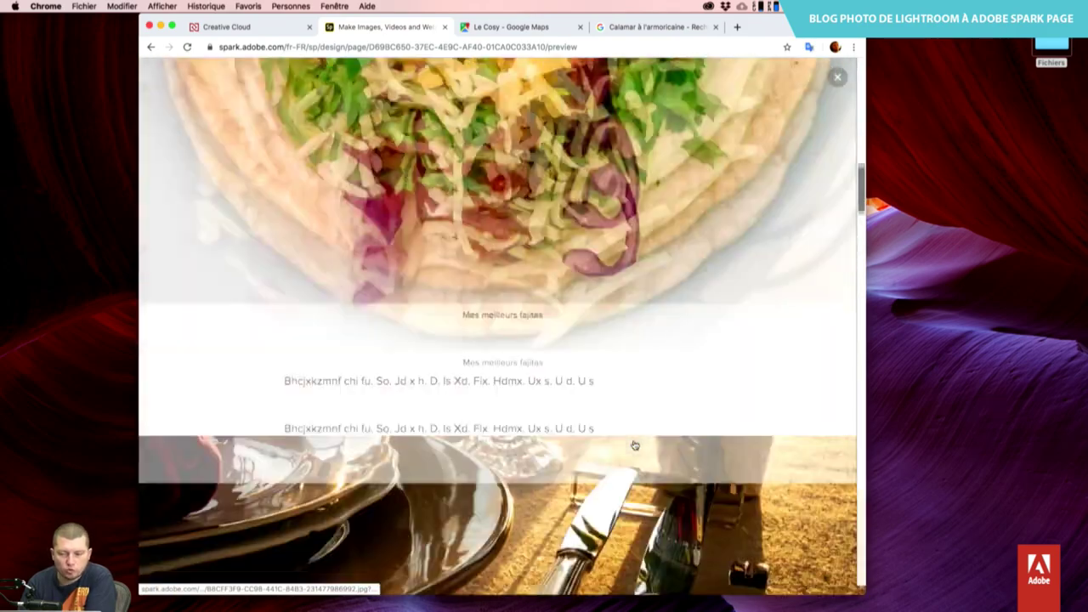
scroll(634, 443, down, 3)
key(Escape)
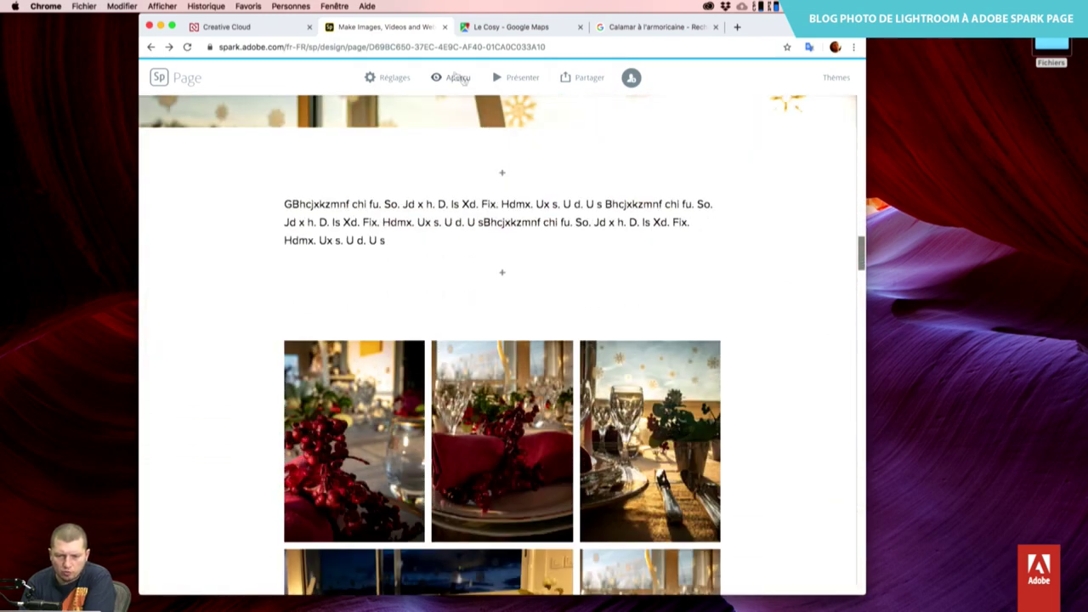
Reopen the preview and scroll to the dessert photo's 'A déguster ici, au Cosy' button.
click(460, 77)
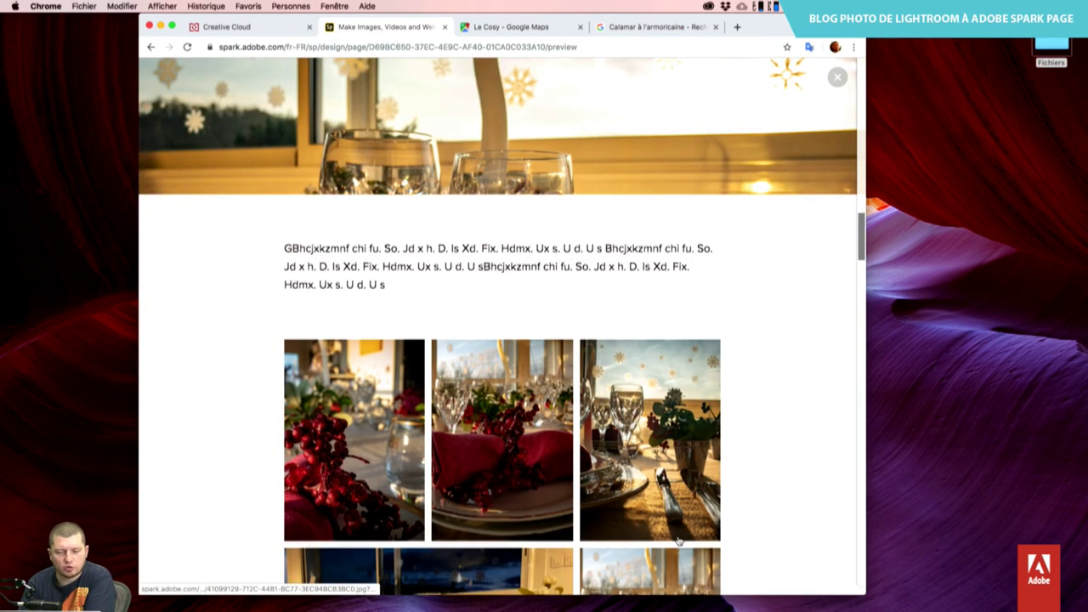
scroll(671, 527, down, 5)
scroll(678, 541, down, 2)
scroll(678, 541, down, 3)
scroll(679, 541, down, 3)
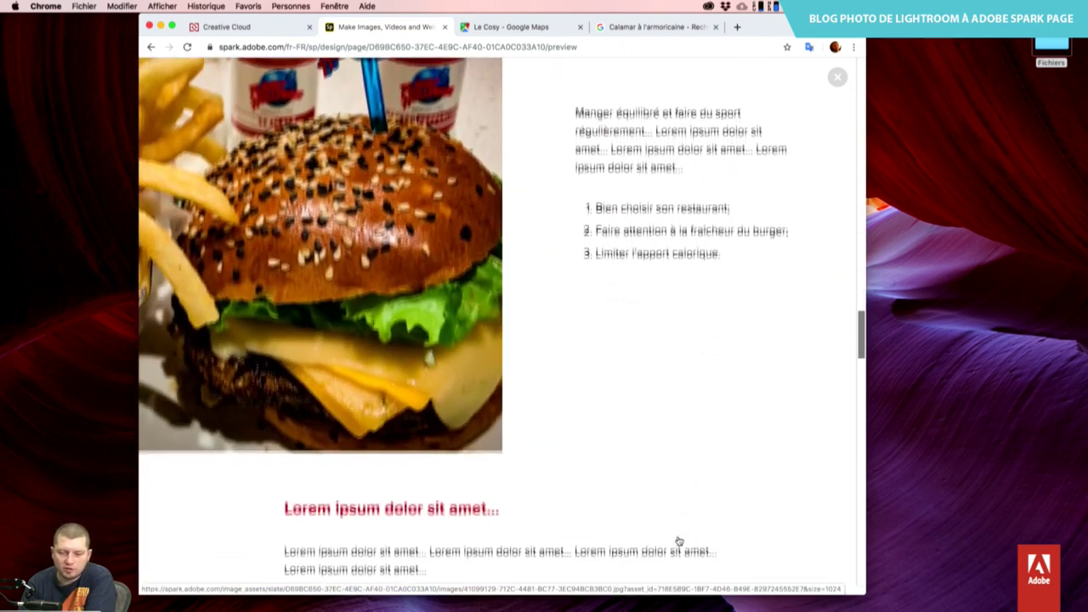
scroll(679, 541, down, 3)
scroll(678, 541, down, 2)
scroll(679, 541, down, 3)
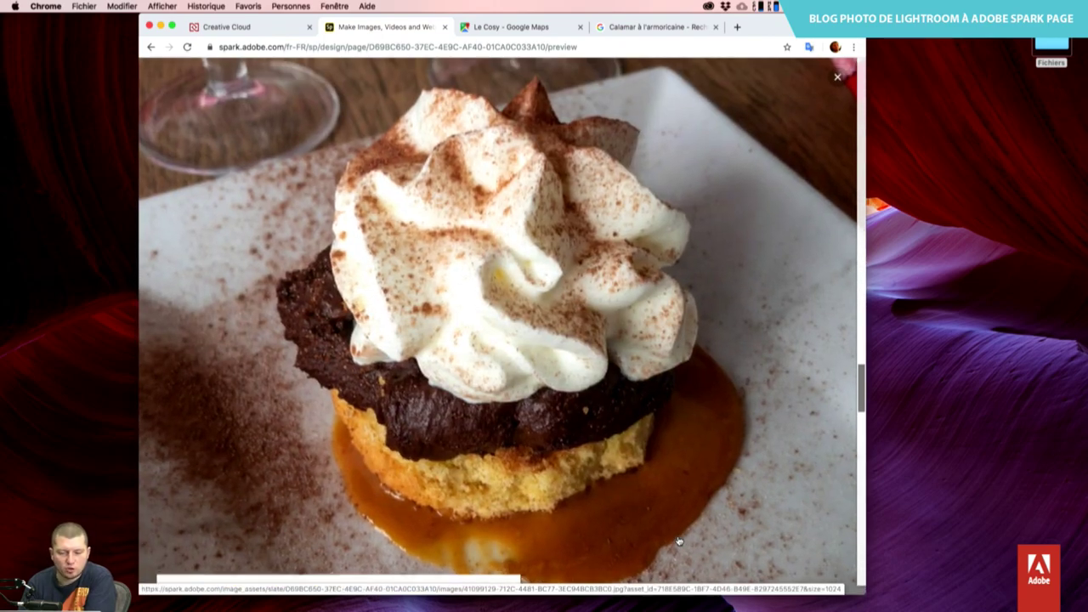
scroll(679, 541, up, 2)
scroll(679, 541, down, 3)
scroll(679, 541, down, 2)
scroll(678, 540, down, 2)
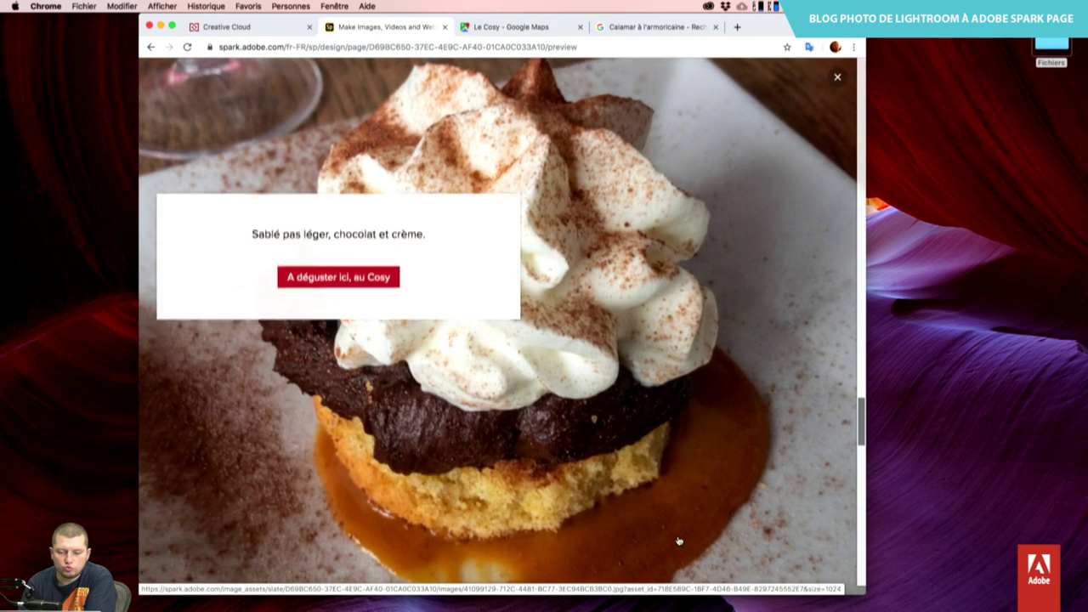
scroll(678, 541, up, 1)
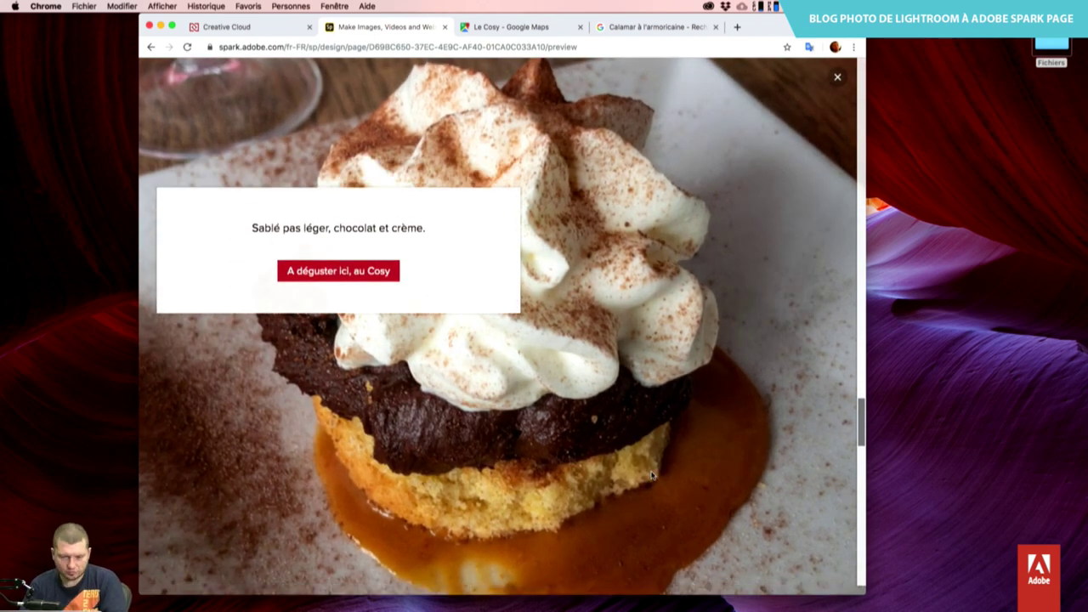
scroll(653, 476, down, 2)
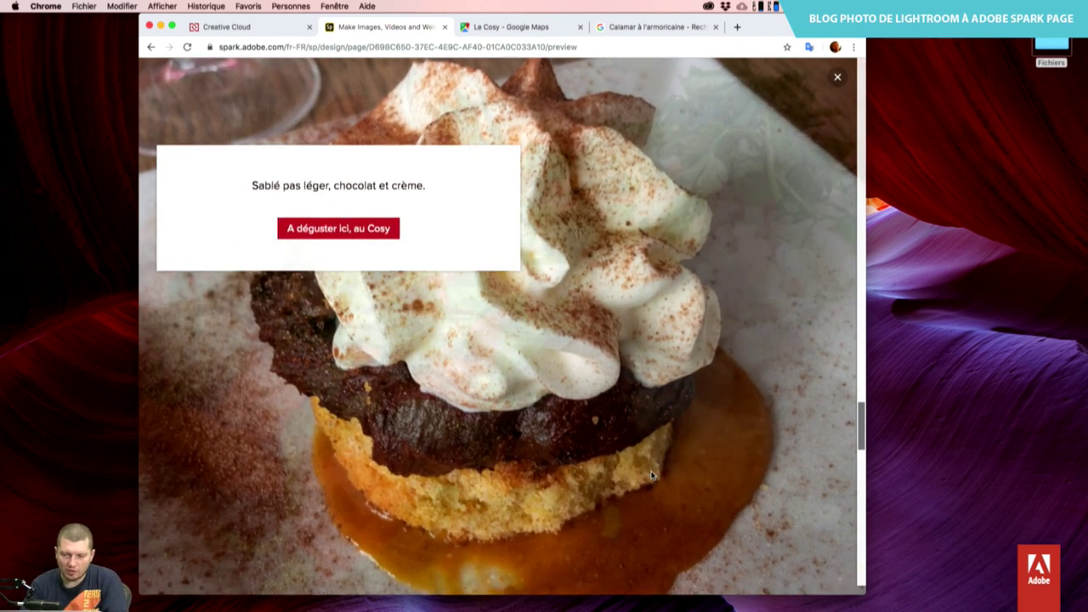
Test the 'A déguster ici, au Cosy' and 'l'armoricaine' links, closing each opened tab.
click(351, 228)
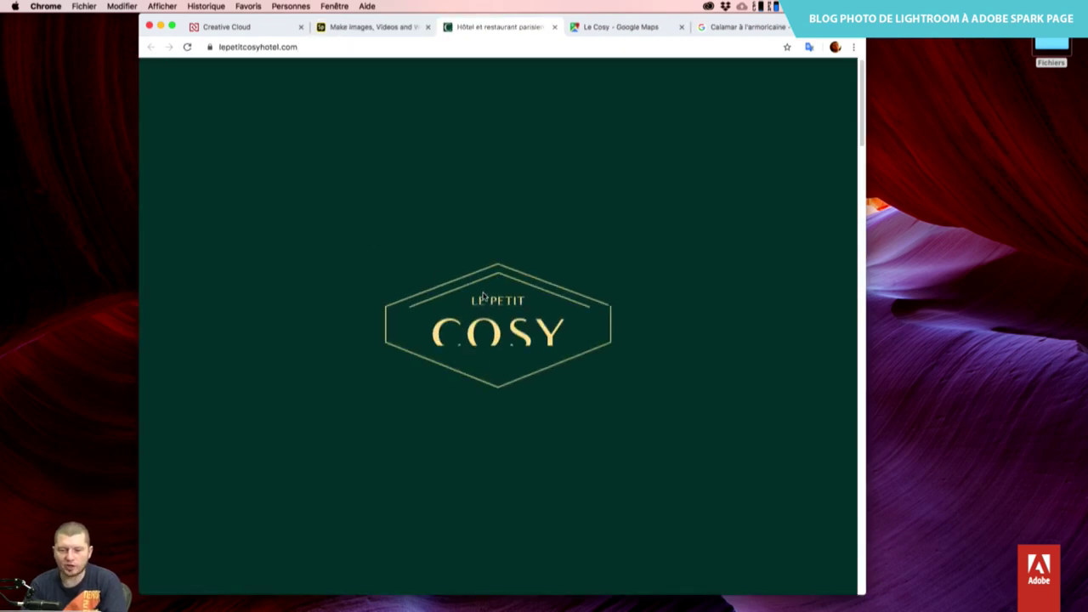
key(super+w)
scroll(637, 367, down, 5)
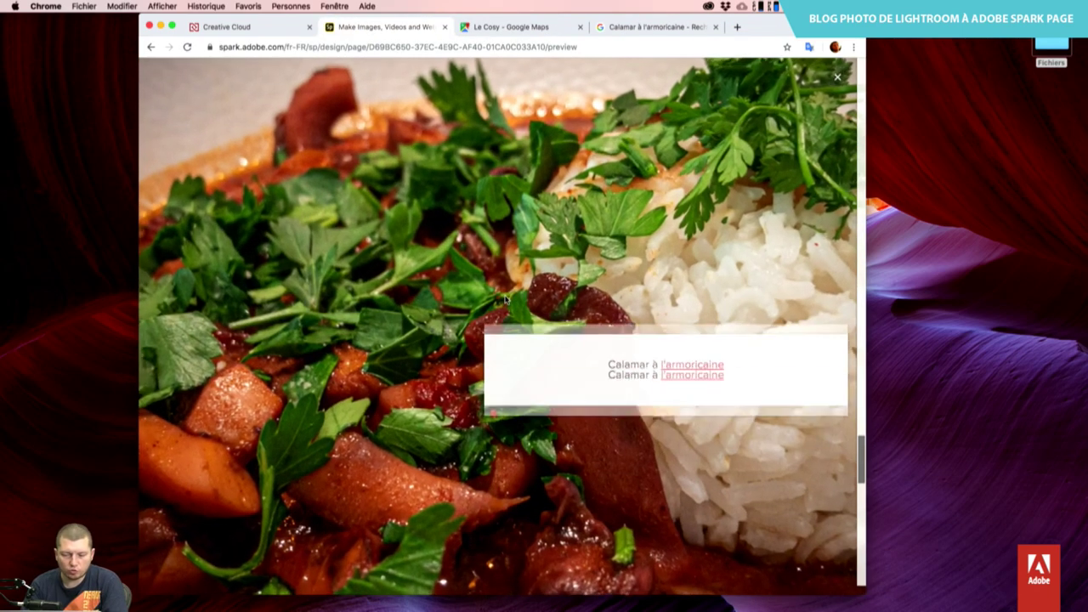
click(685, 334)
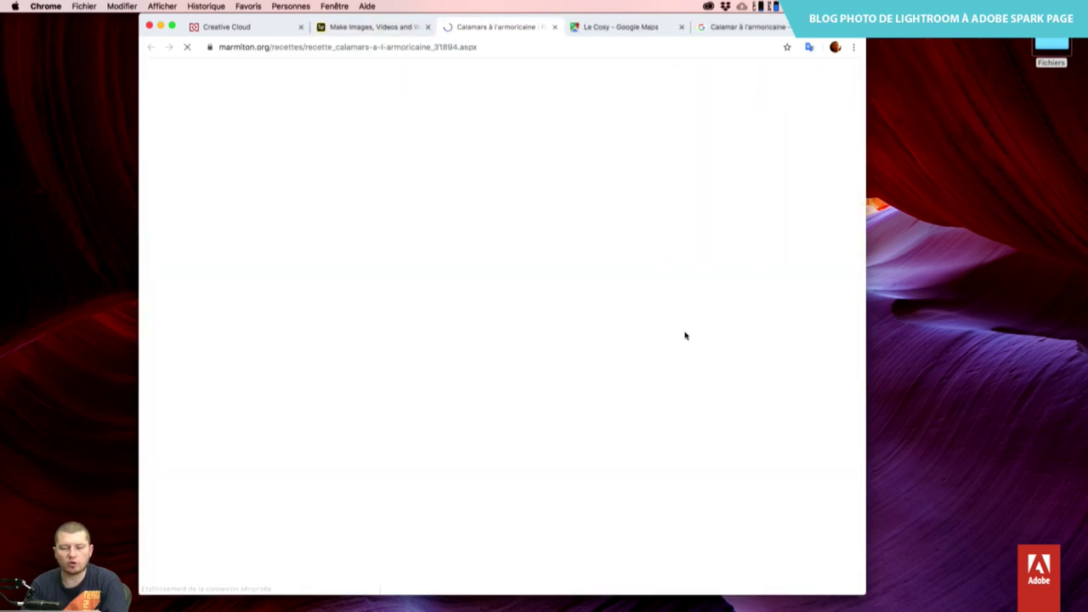
key(super+w)
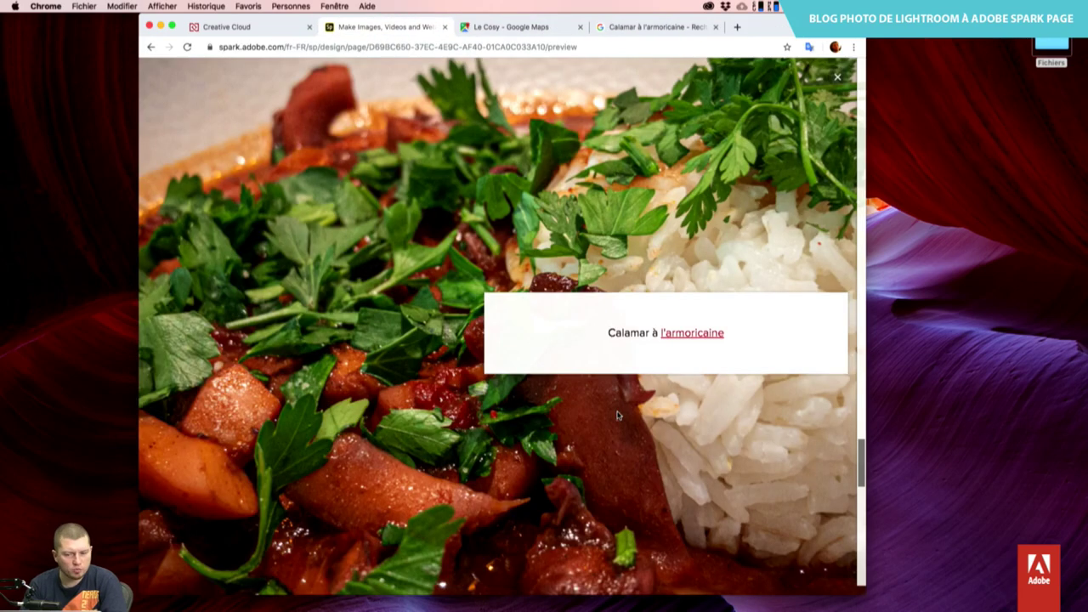
scroll(592, 428, down, 5)
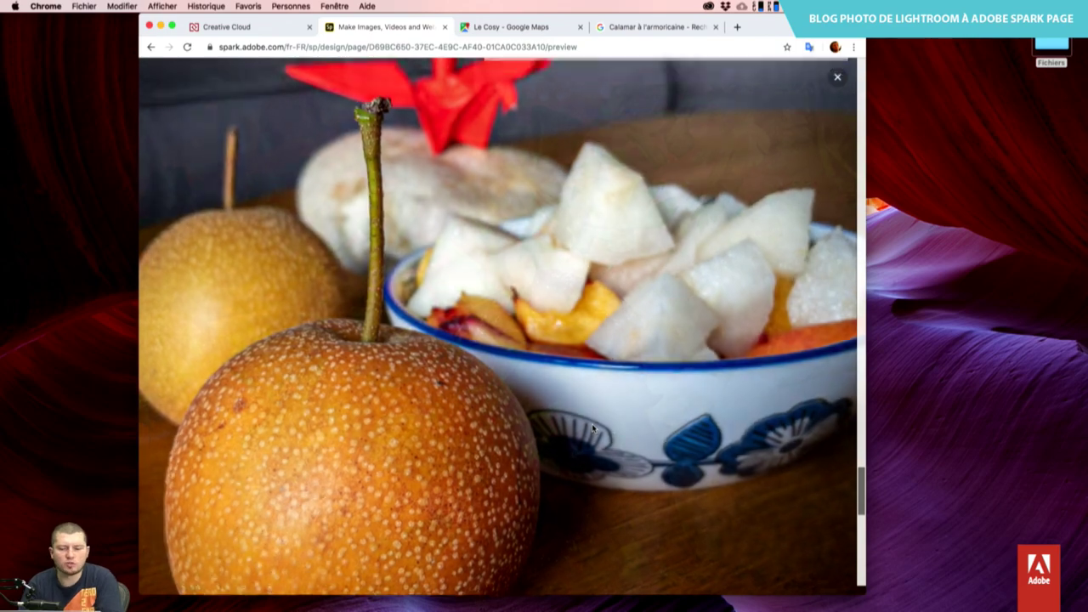
Scroll down to the table-setting photos and exit the preview.
scroll(592, 427, down, 5)
scroll(592, 427, down, 5)
scroll(592, 428, down, 3)
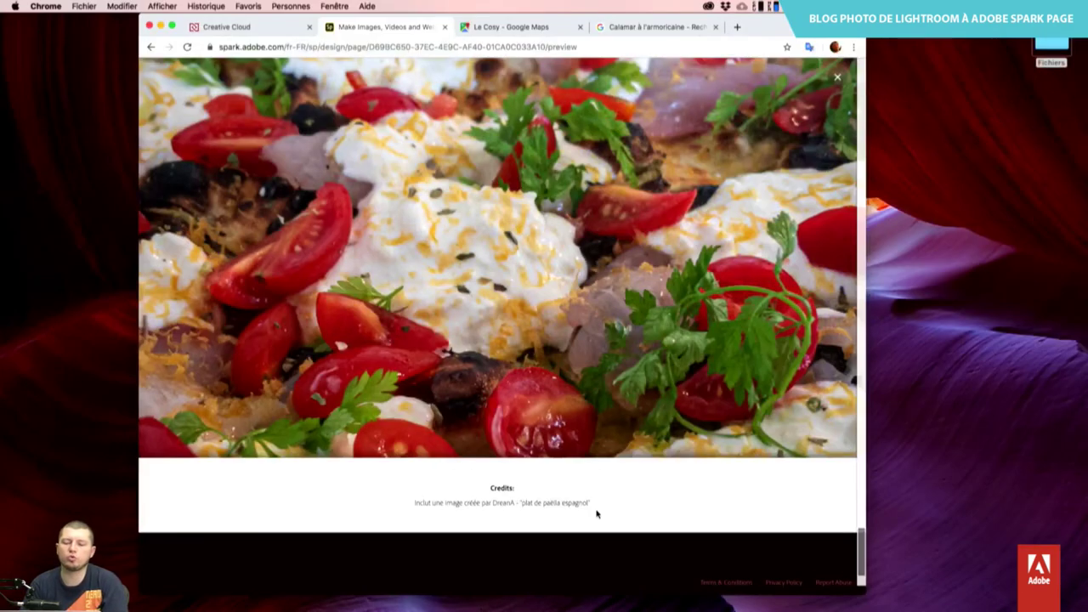
key(Escape)
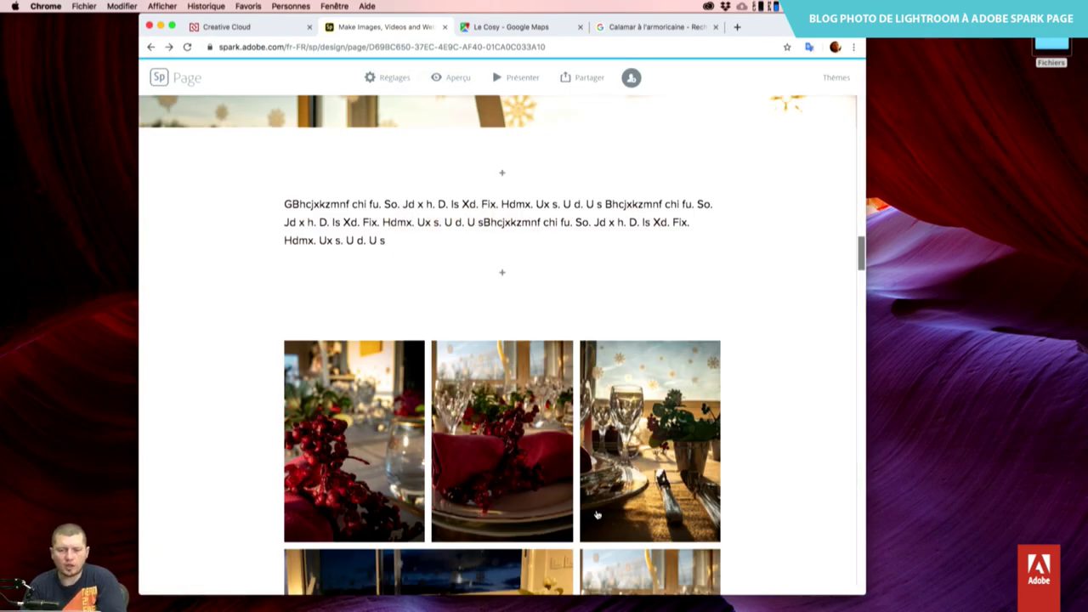
Return to the top of the Ask a pro page and bring up the theme list.
scroll(597, 514, up, 5)
scroll(597, 514, up, 5)
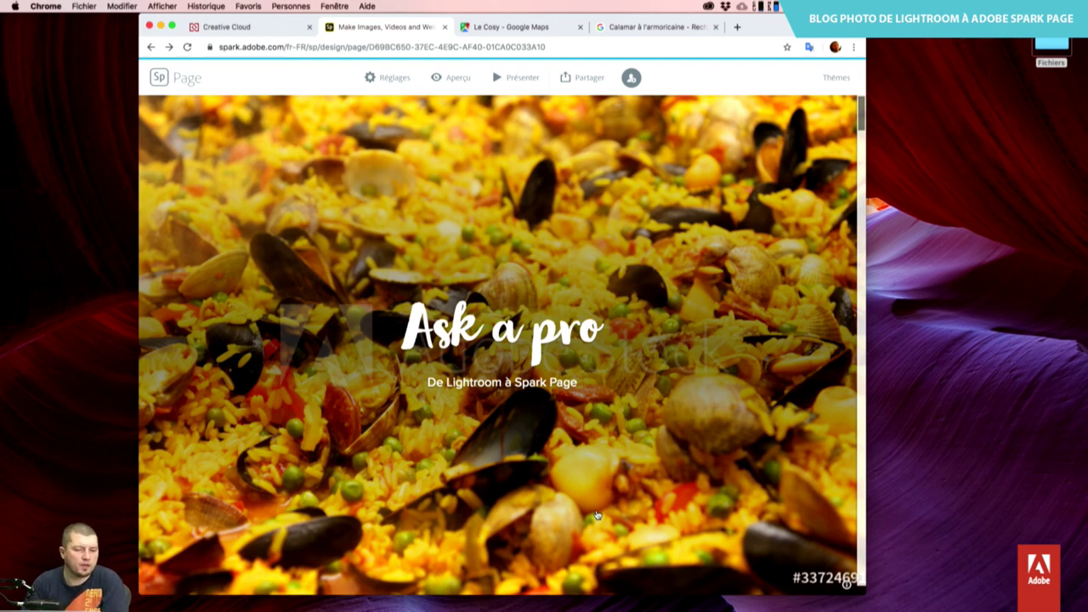
scroll(597, 514, down, 3)
scroll(597, 515, down, 3)
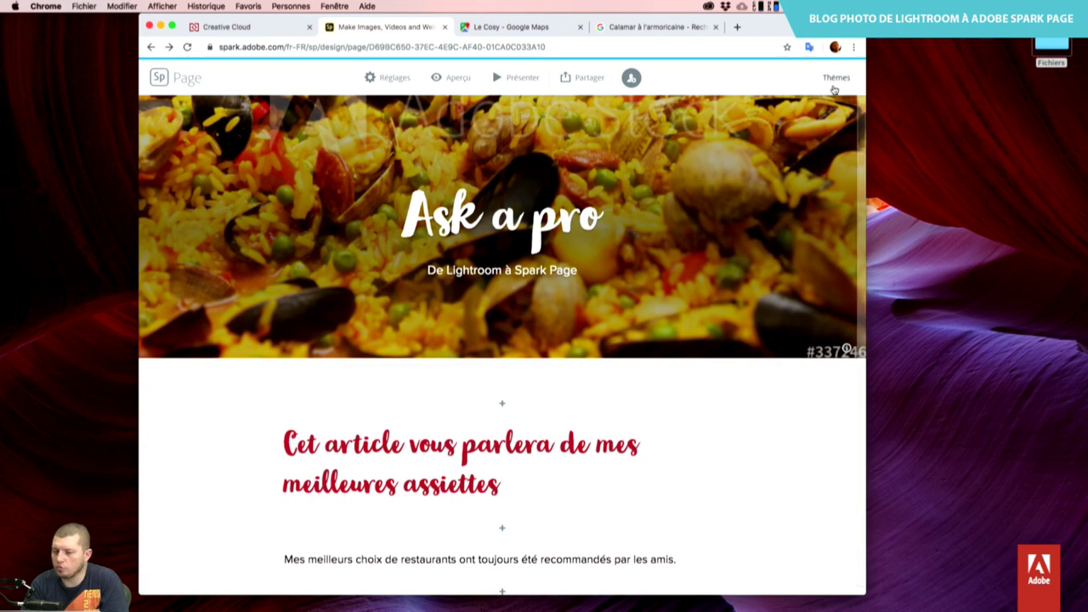
click(835, 80)
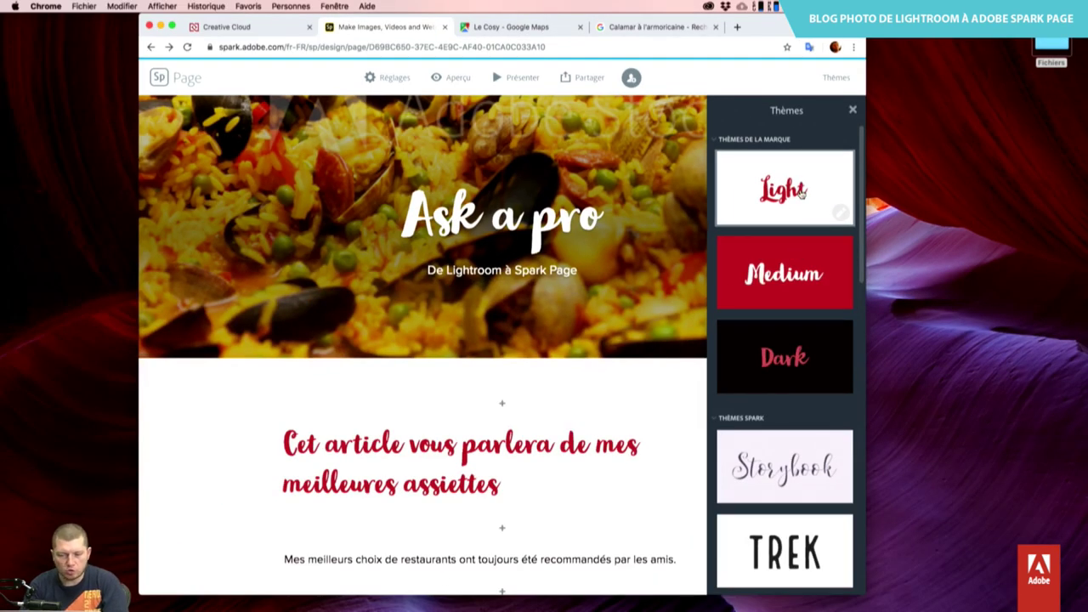
Apply the Medium theme and scroll through the page to check it.
click(795, 289)
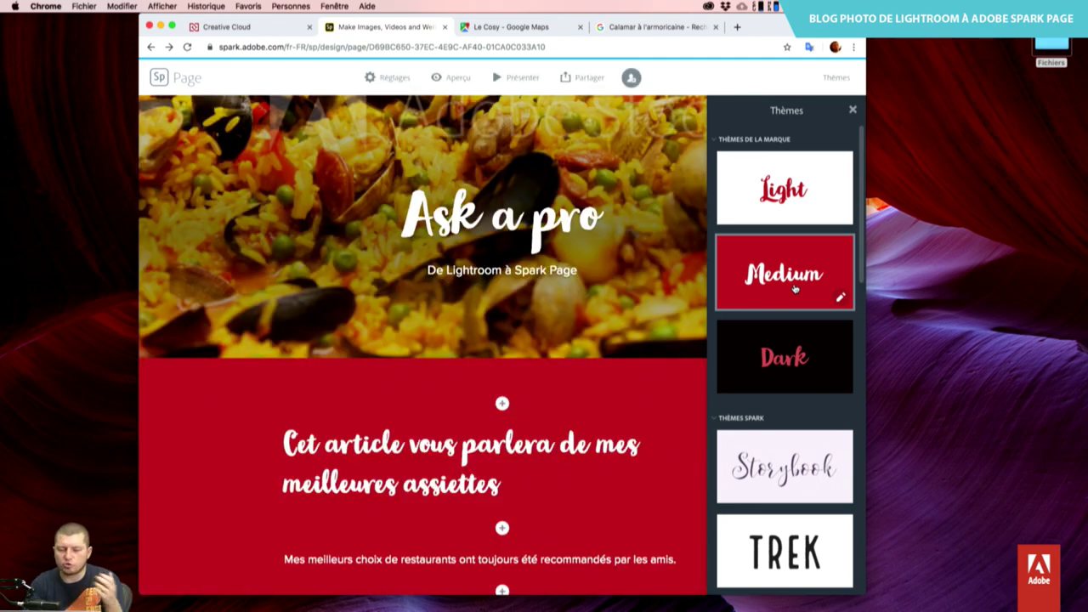
scroll(549, 478, down, 3)
scroll(549, 479, down, 5)
scroll(548, 479, down, 3)
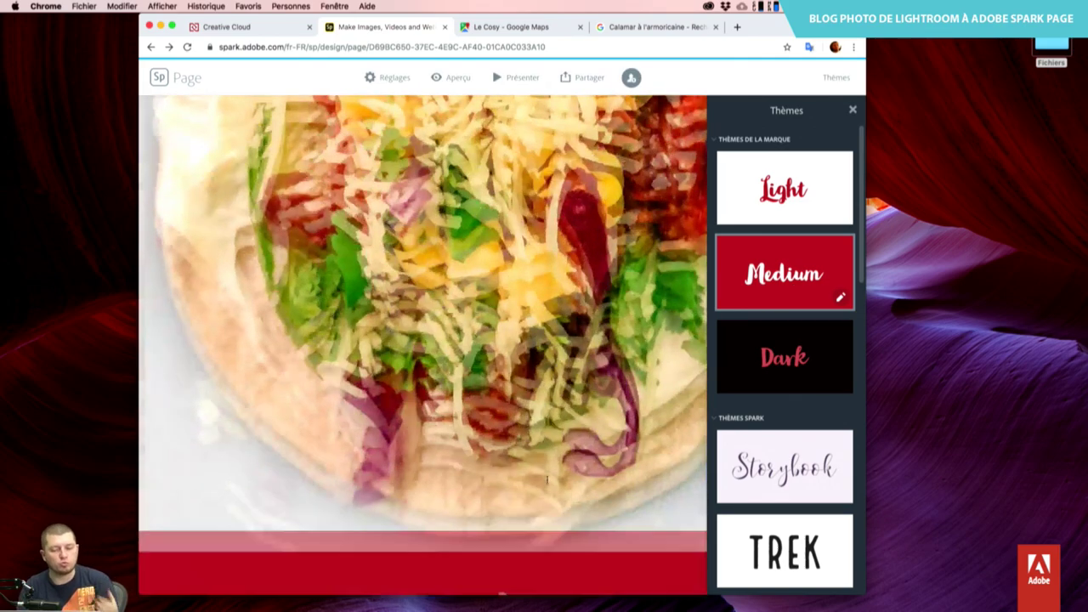
scroll(548, 479, down, 3)
scroll(547, 480, down, 3)
scroll(547, 480, down, 3)
scroll(546, 479, down, 3)
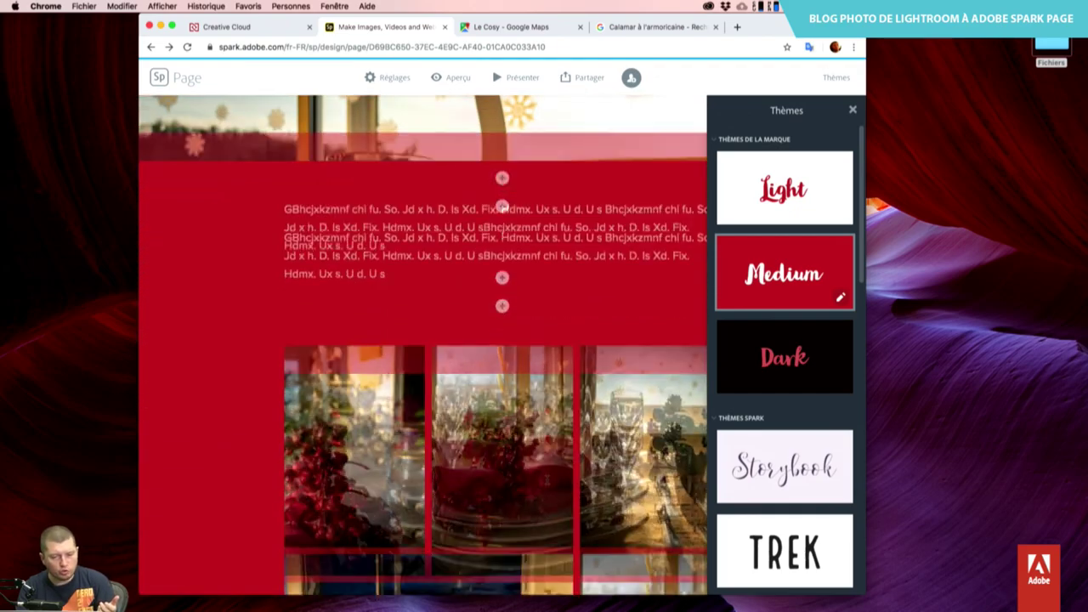
scroll(547, 480, down, 3)
scroll(547, 479, down, 3)
scroll(546, 479, down, 3)
scroll(547, 479, down, 3)
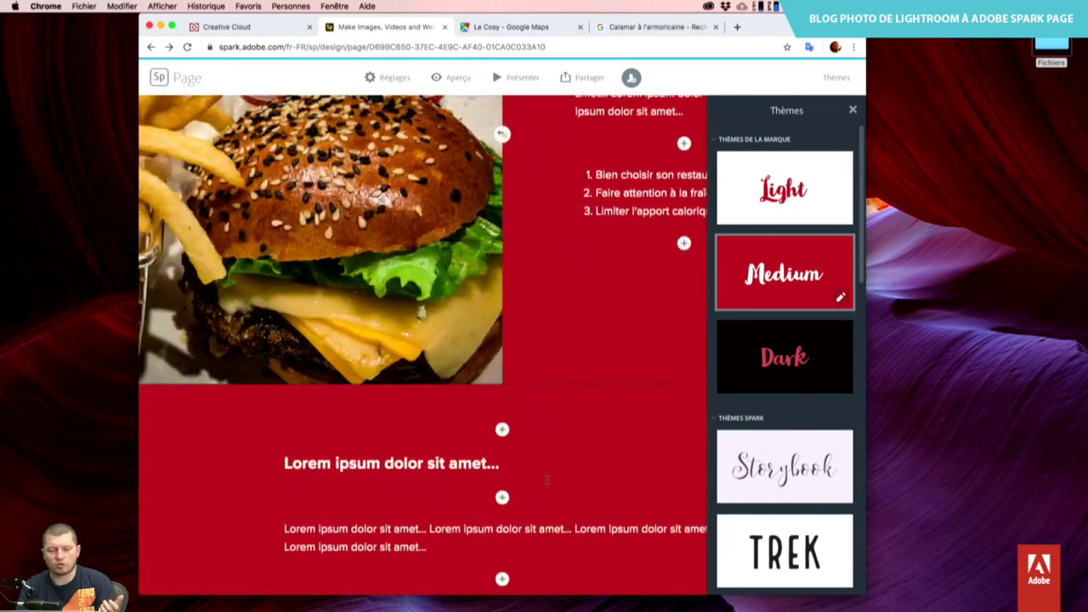
scroll(547, 480, down, 3)
scroll(547, 480, down, 3)
scroll(547, 480, down, 3)
scroll(547, 479, down, 3)
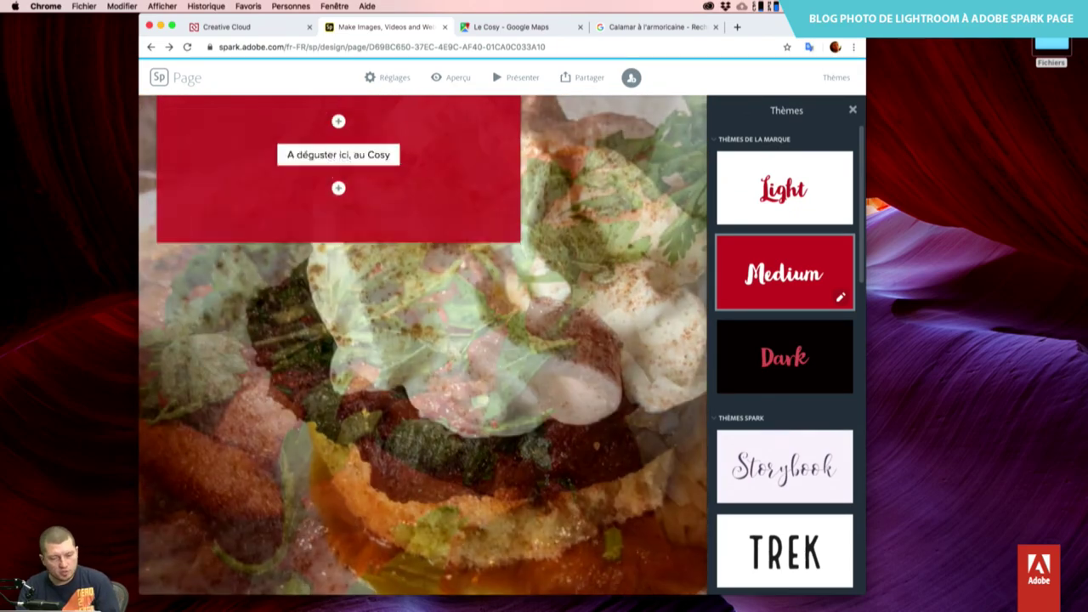
scroll(547, 480, down, 3)
scroll(546, 480, down, 3)
scroll(547, 479, down, 2)
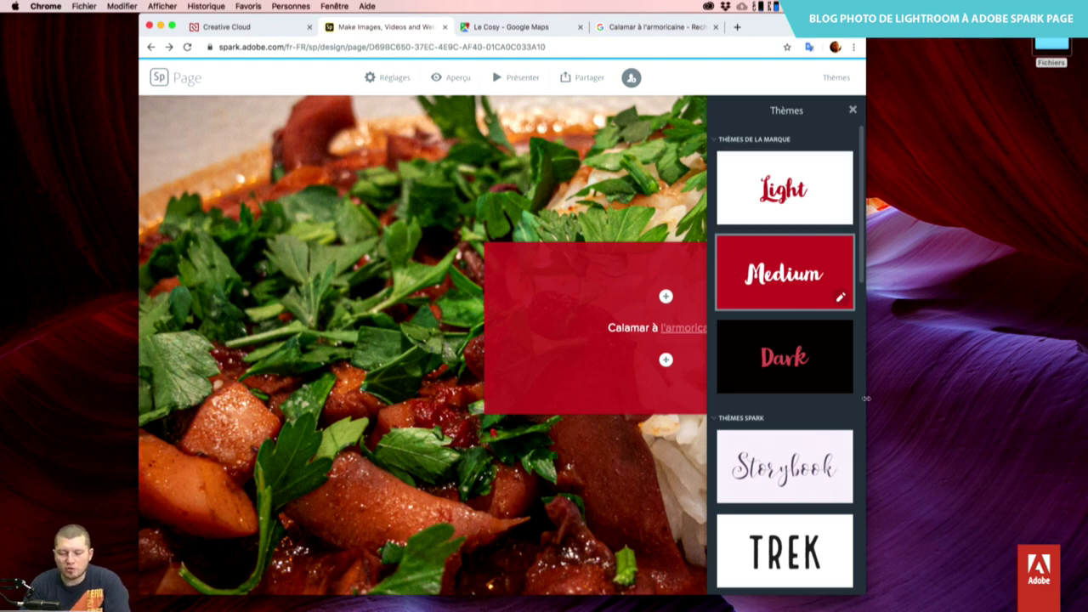
scroll(829, 425, down, 5)
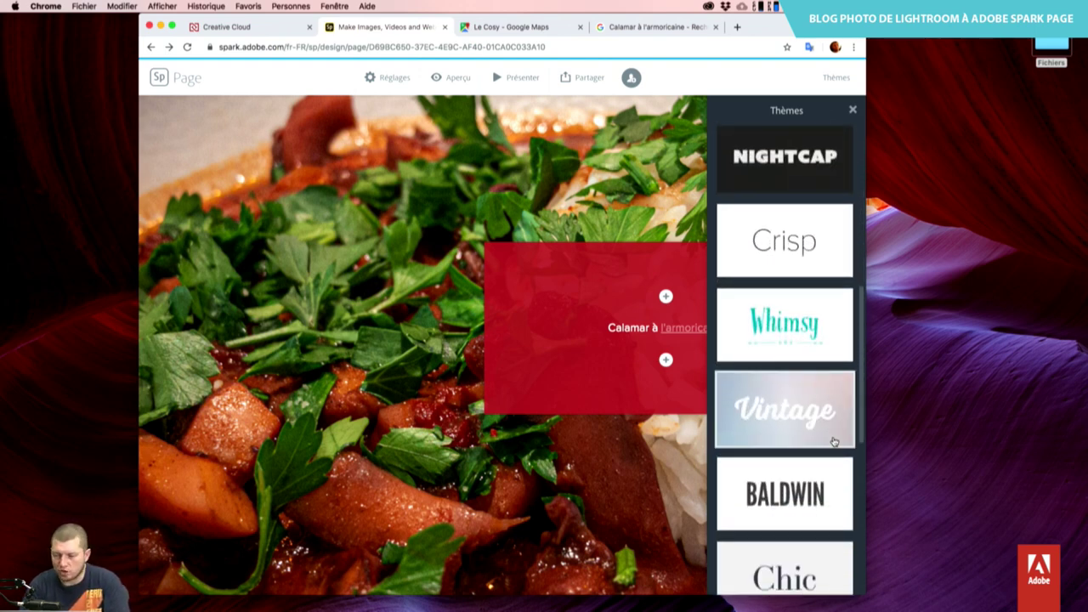
Try the Vintage and Crisp themes on the page.
click(812, 421)
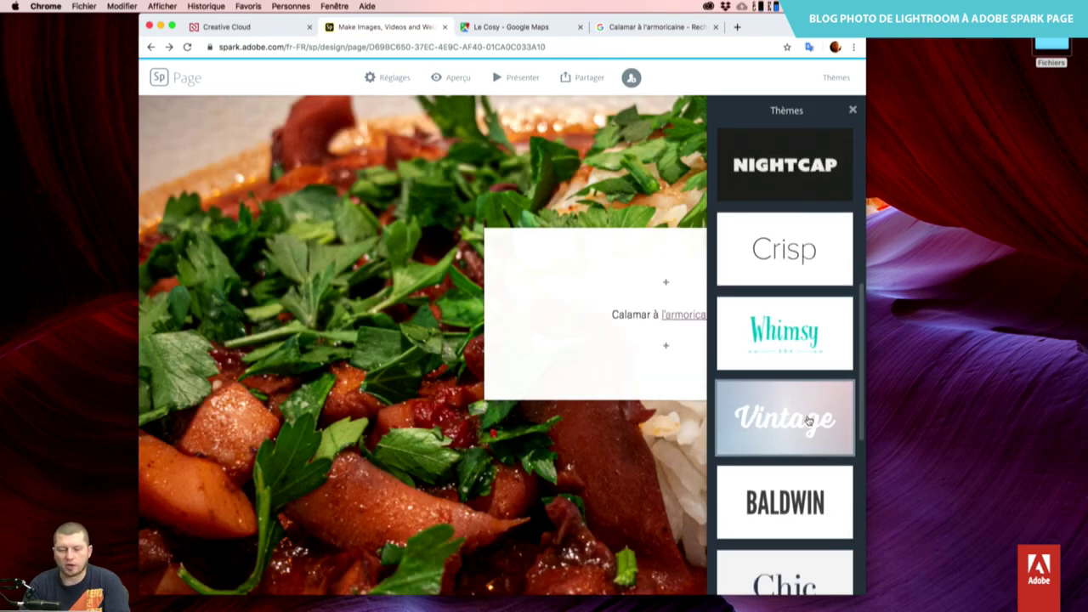
scroll(584, 418, down, 5)
scroll(584, 416, down, 5)
scroll(584, 416, down, 5)
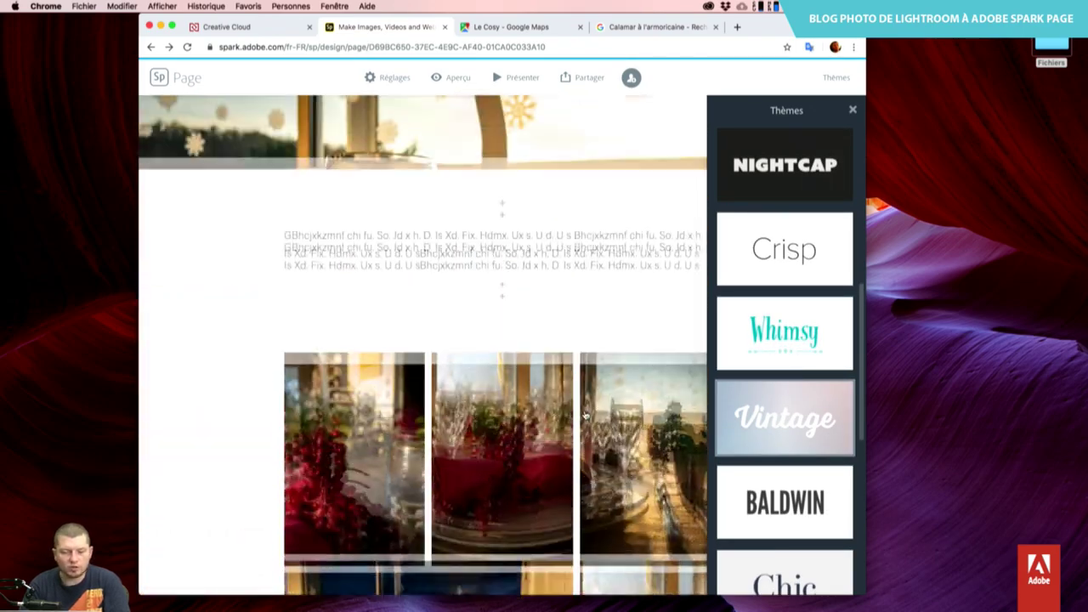
scroll(585, 415, down, 3)
scroll(585, 415, up, 10)
scroll(585, 415, up, 3)
scroll(585, 415, up, 3)
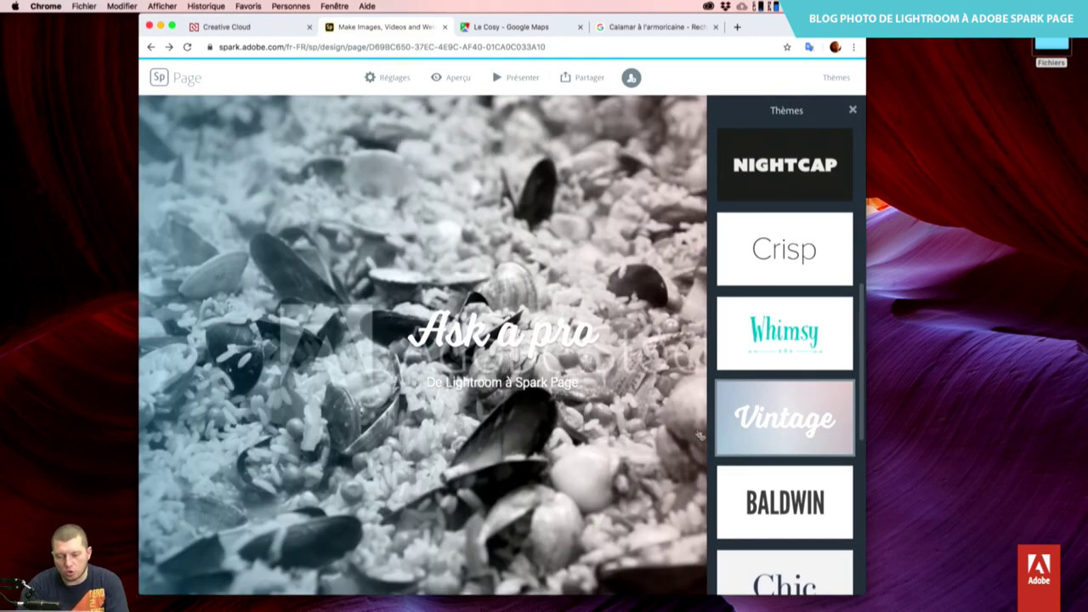
click(786, 244)
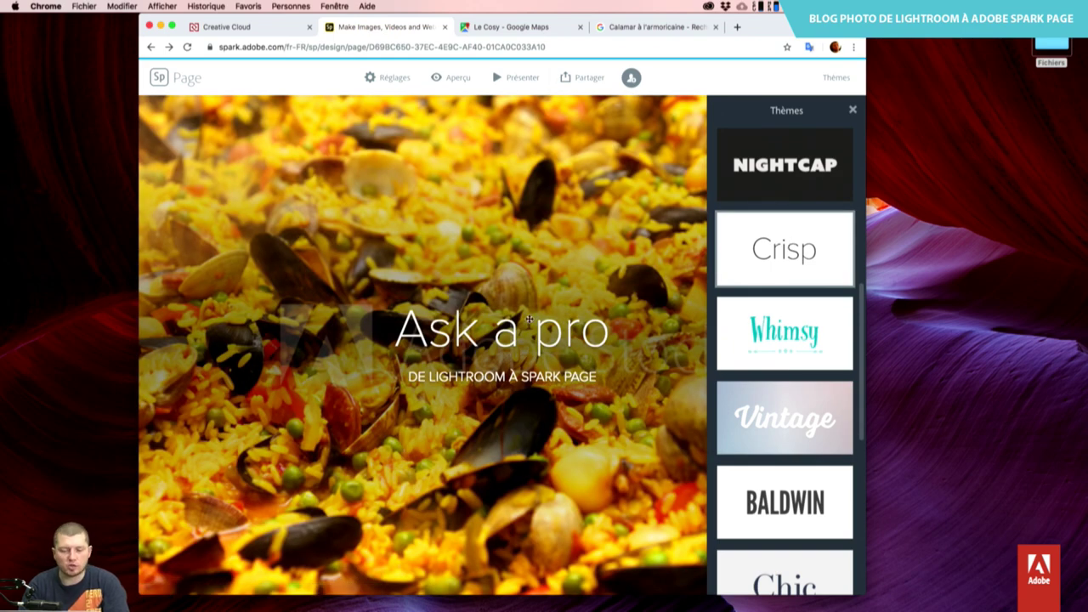
scroll(529, 320, down, 4)
Apply the Nightcap theme, check the cover, and close the theme list.
click(742, 170)
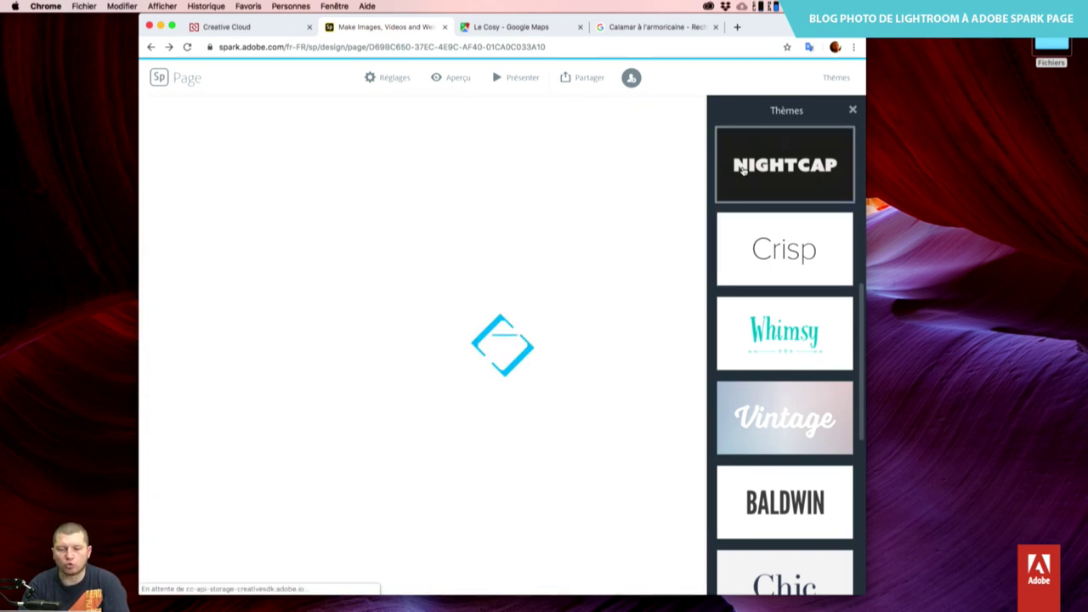
scroll(502, 196, up, 2)
scroll(510, 197, up, 2)
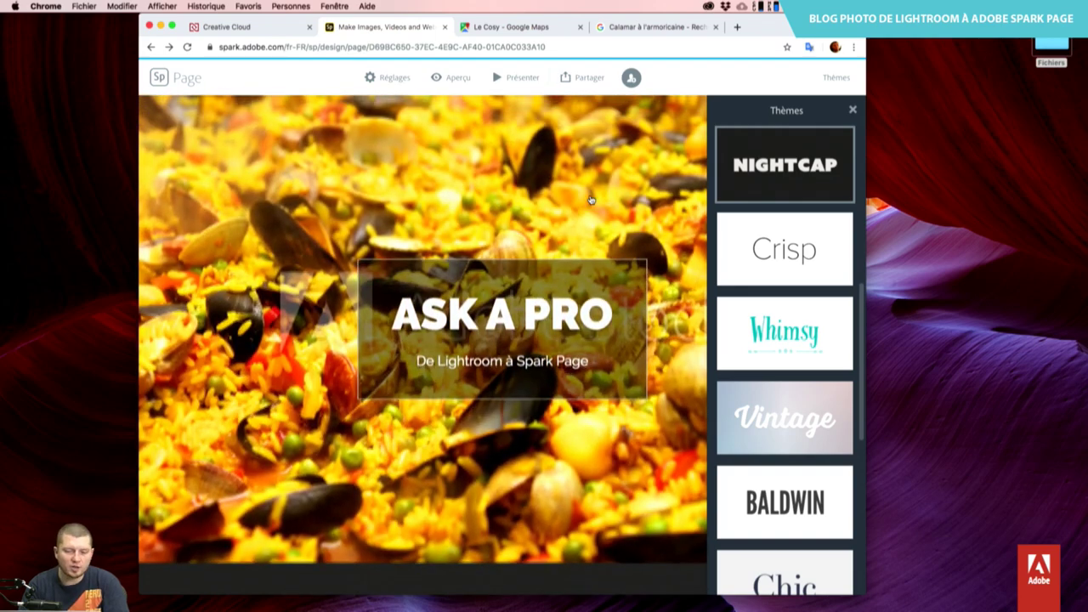
scroll(591, 200, up, 1)
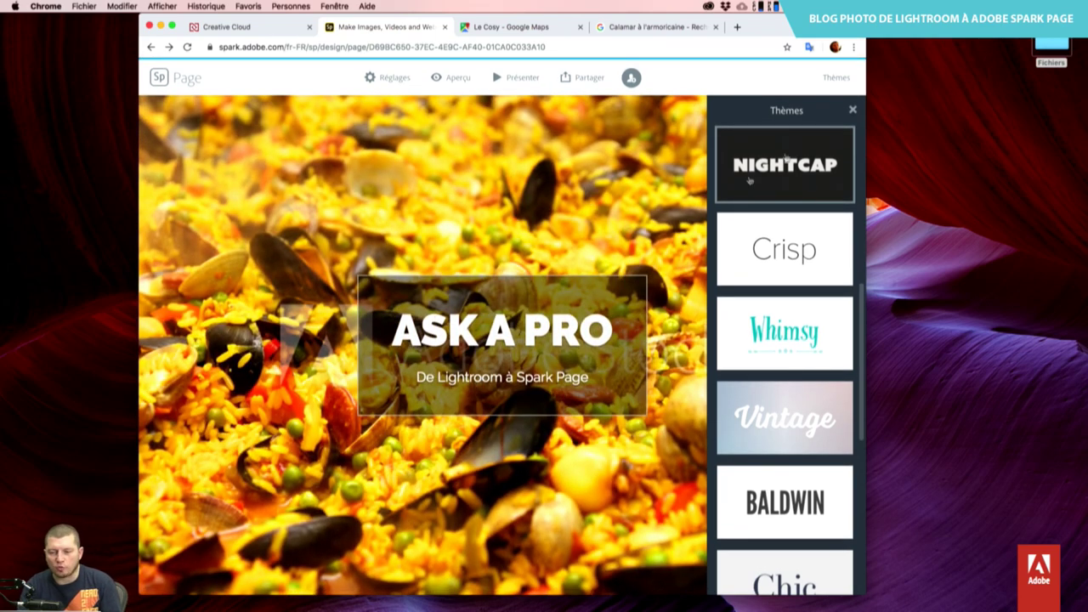
scroll(719, 462, down, 3)
scroll(719, 466, down, 2)
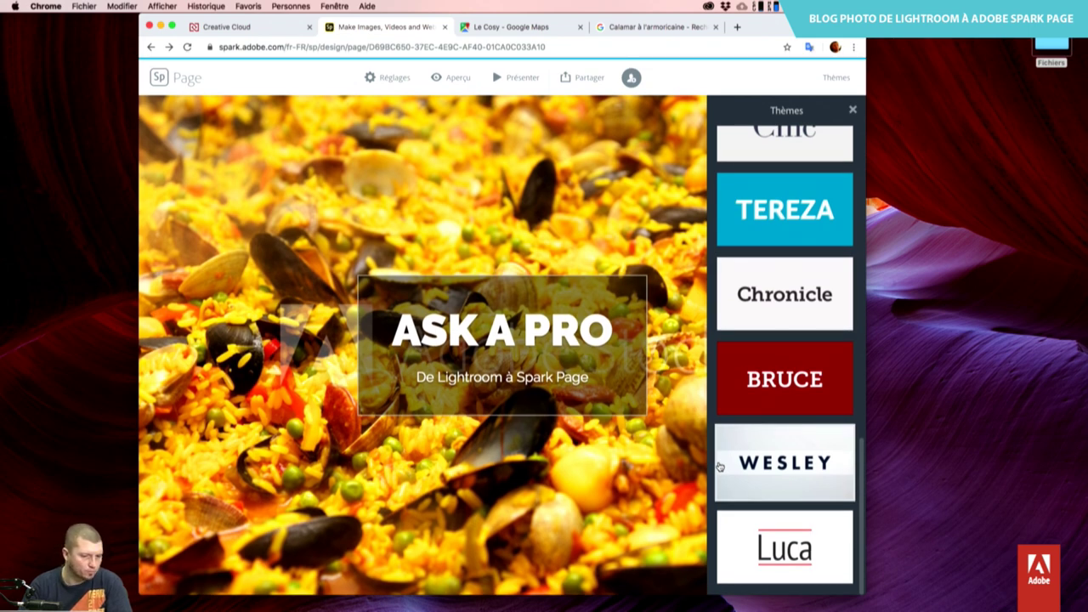
click(853, 110)
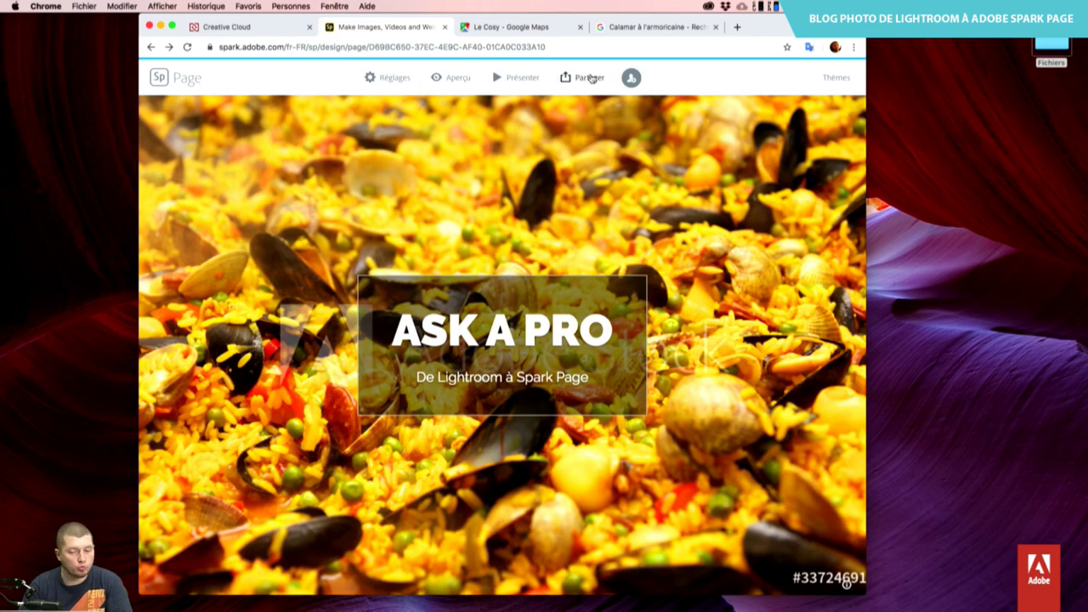
Present the Nightcap-themed Ask a pro page full screen and scroll through it.
click(501, 78)
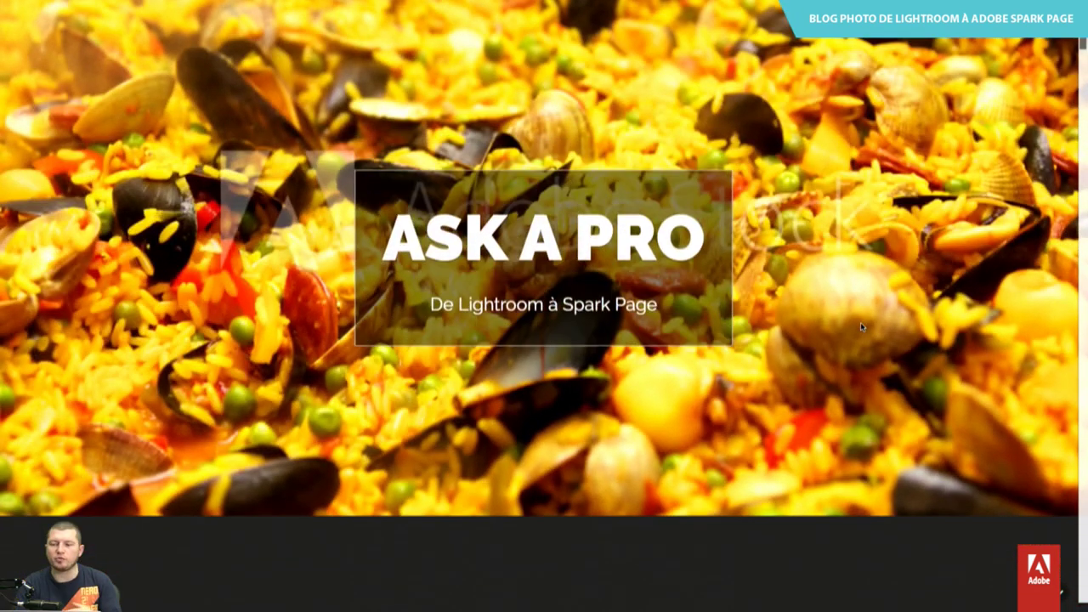
scroll(861, 325, down, 5)
scroll(862, 328, down, 2)
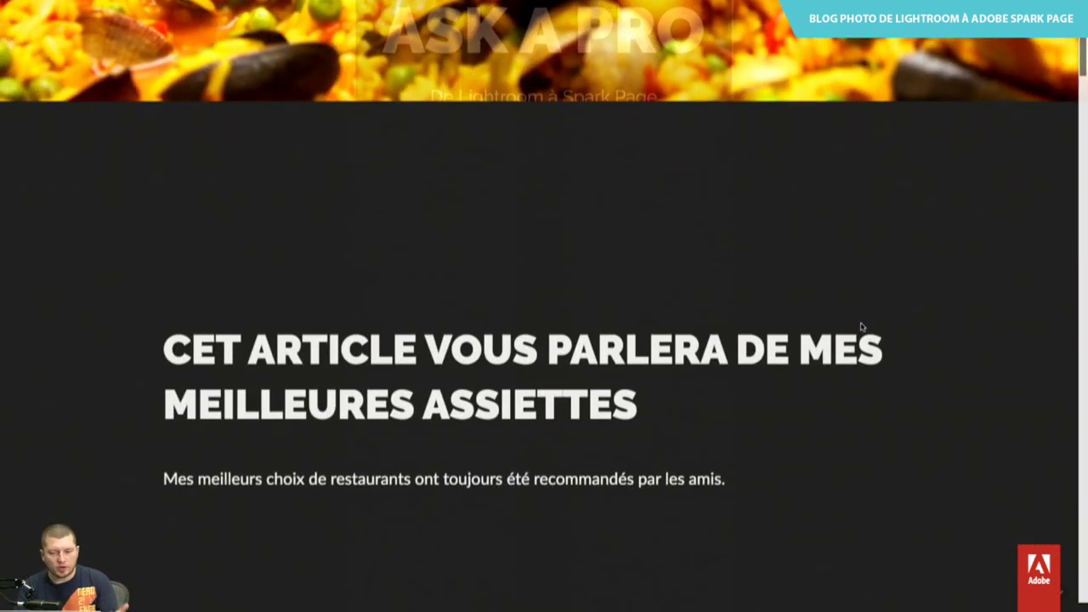
scroll(862, 328, down, 2)
scroll(861, 327, down, 1)
scroll(861, 326, down, 2)
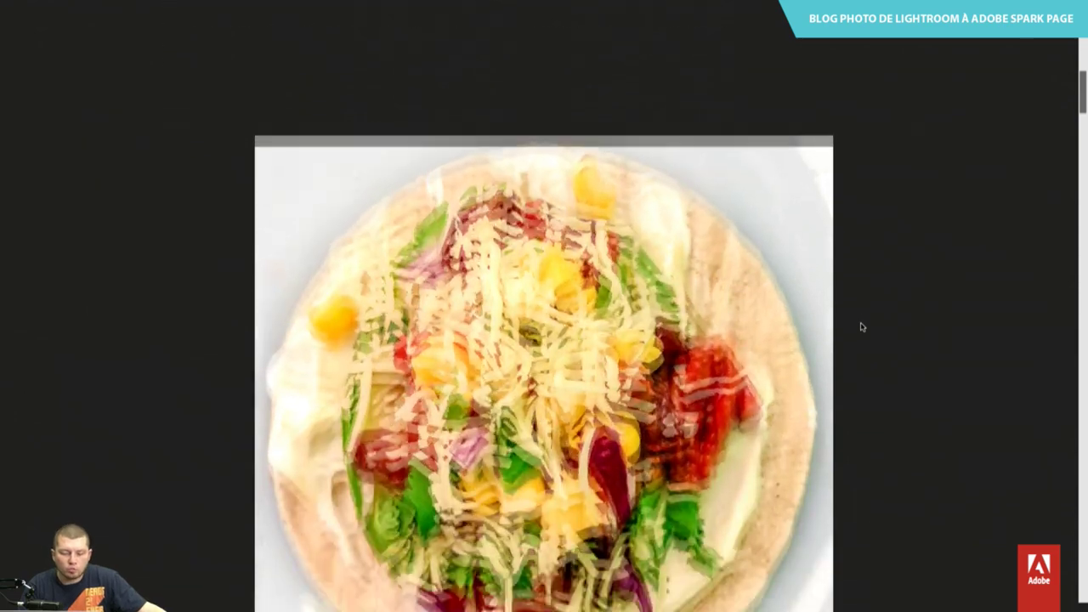
scroll(862, 327, down, 3)
scroll(861, 327, down, 3)
scroll(861, 327, down, 4)
scroll(862, 326, down, 5)
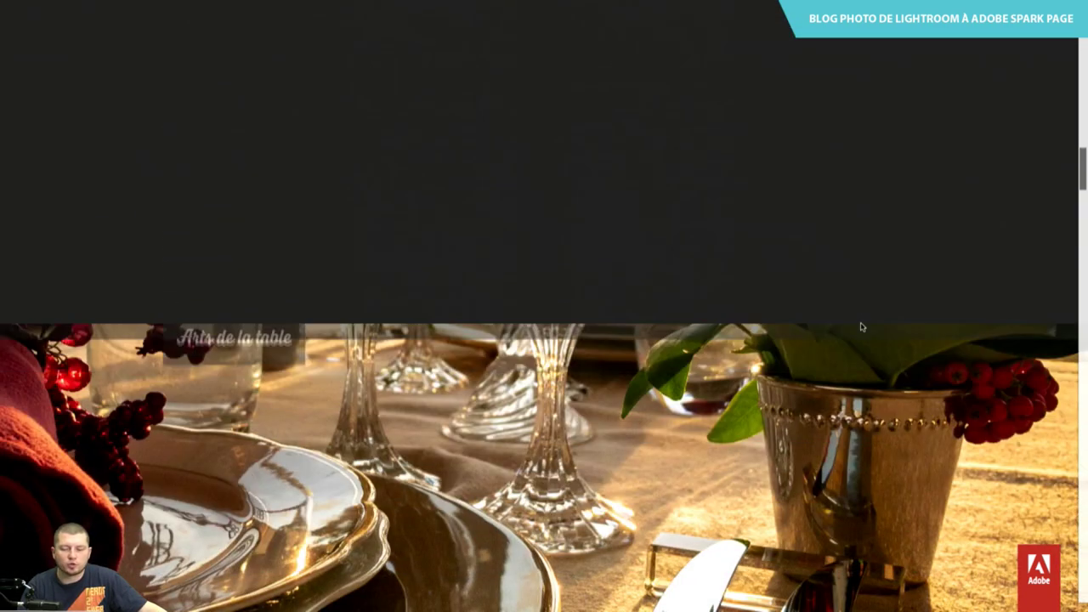
scroll(861, 327, down, 3)
scroll(862, 327, down, 3)
scroll(861, 326, up, 1)
scroll(862, 328, up, 1)
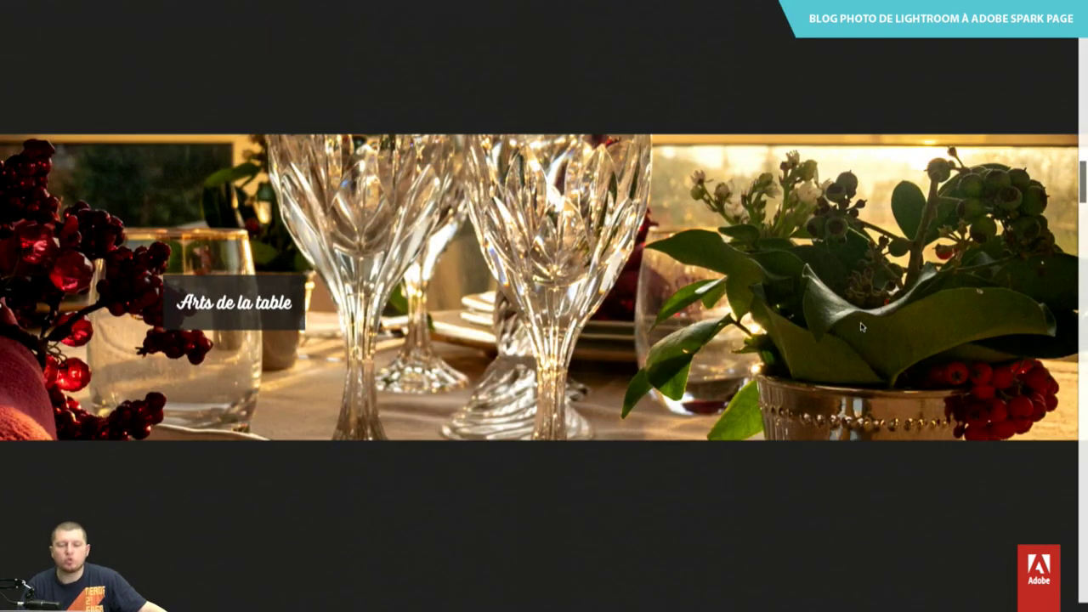
scroll(862, 328, up, 2)
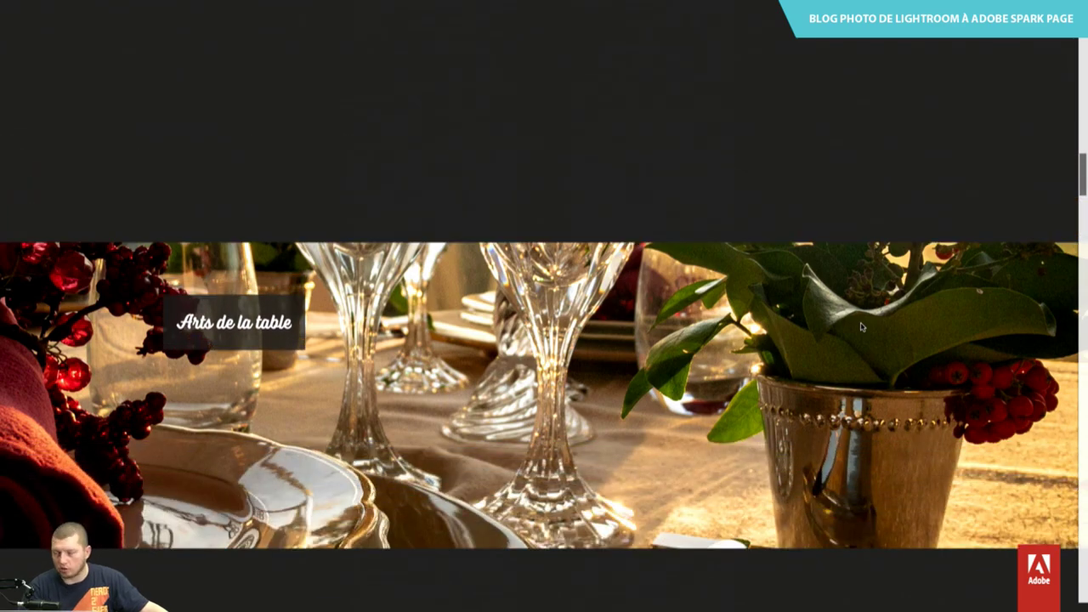
scroll(861, 326, down, 5)
scroll(861, 326, down, 2)
scroll(862, 326, down, 3)
scroll(861, 327, down, 4)
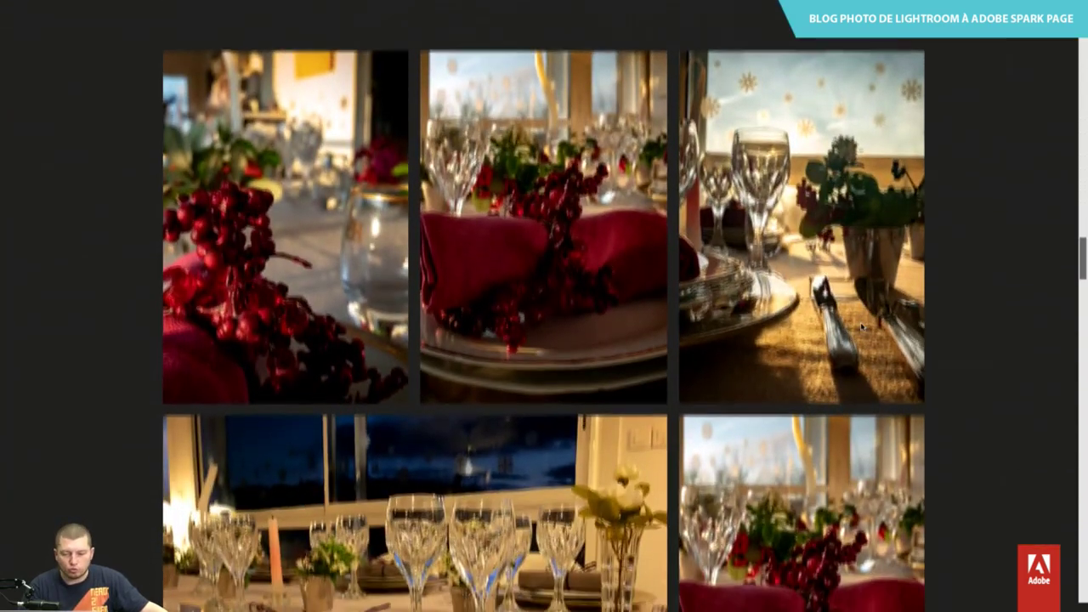
scroll(861, 327, down, 5)
scroll(861, 326, down, 2)
scroll(862, 326, up, 4)
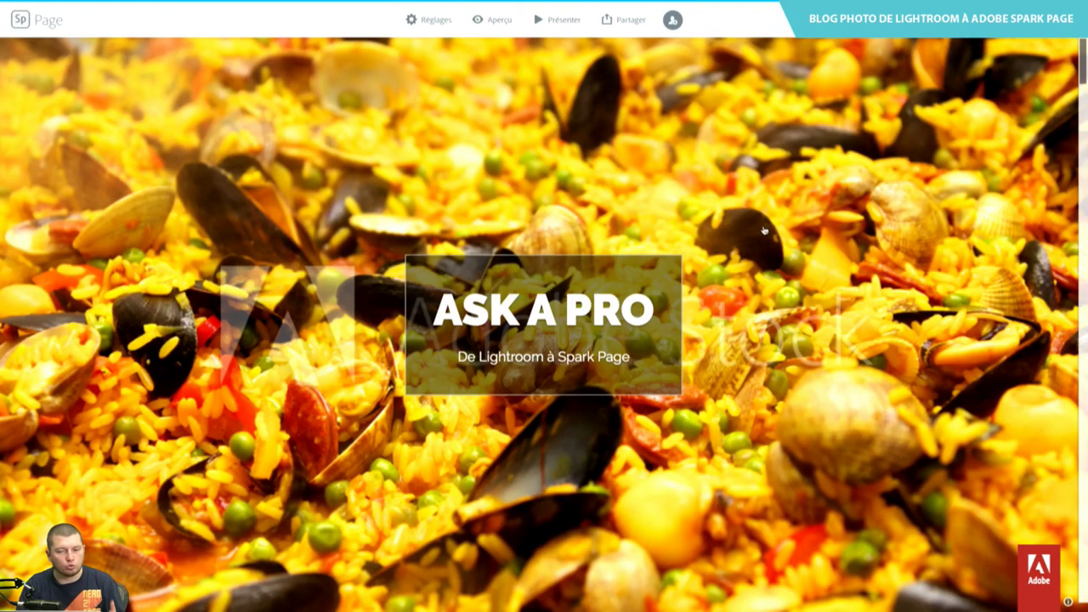
Open Chrome's print preview with destination 'Enregistrer au format PDF' and review its pages.
click(628, 23)
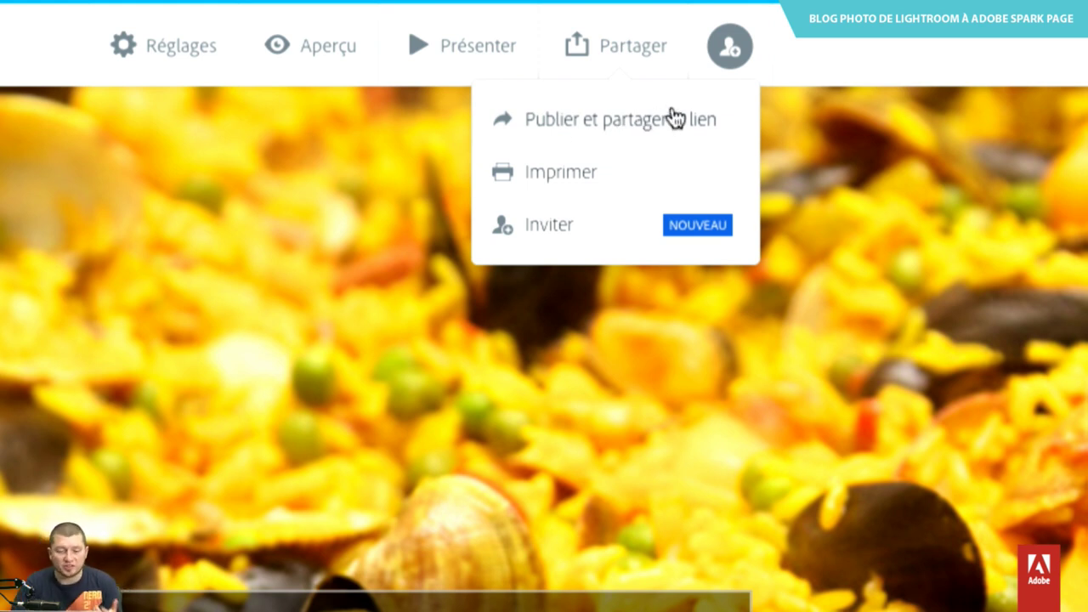
click(623, 172)
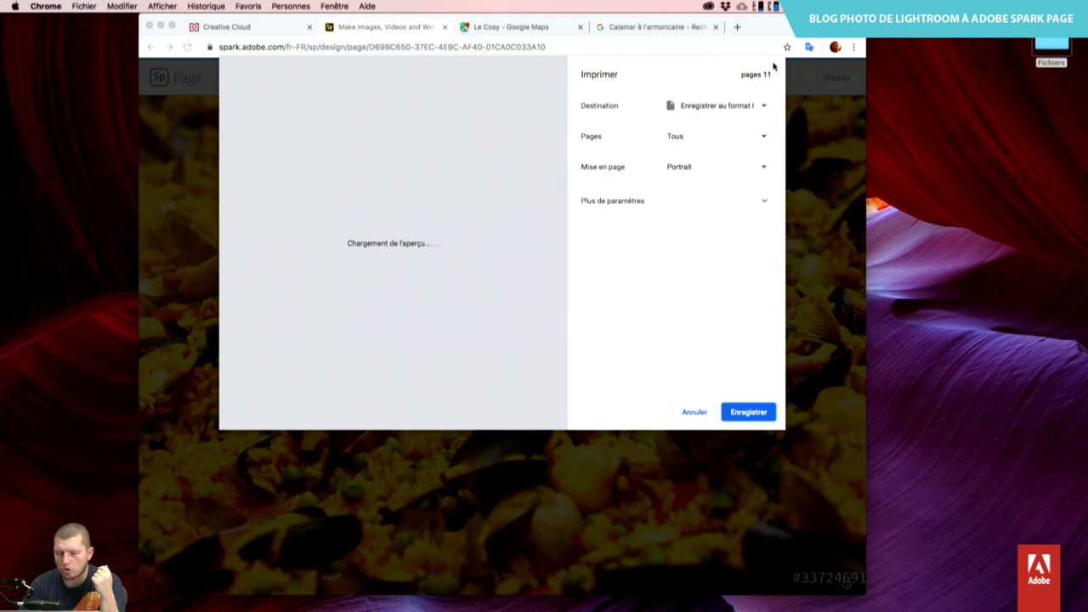
click(739, 111)
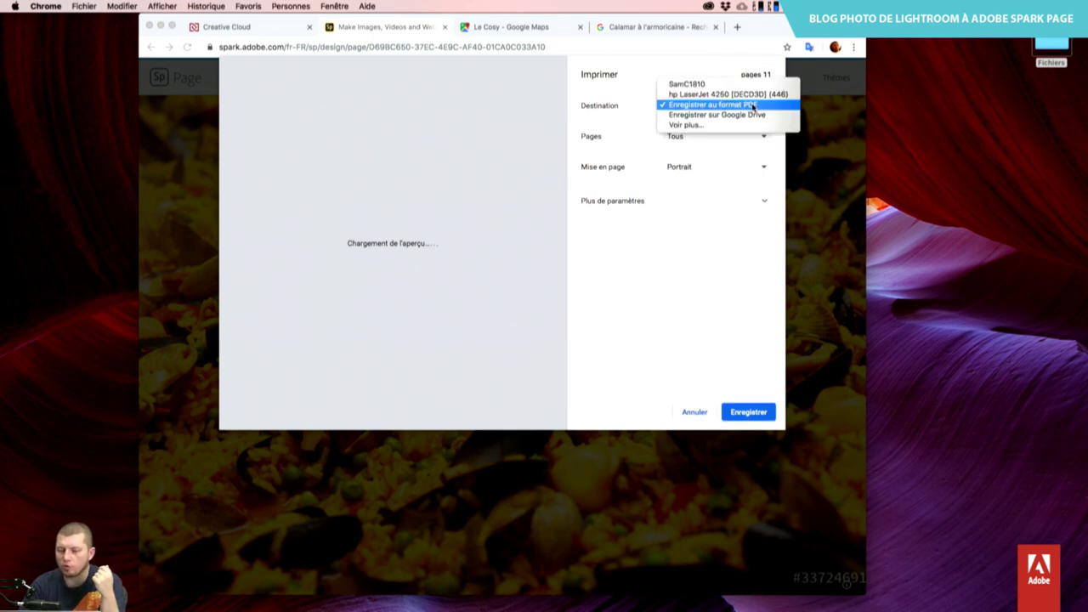
click(623, 107)
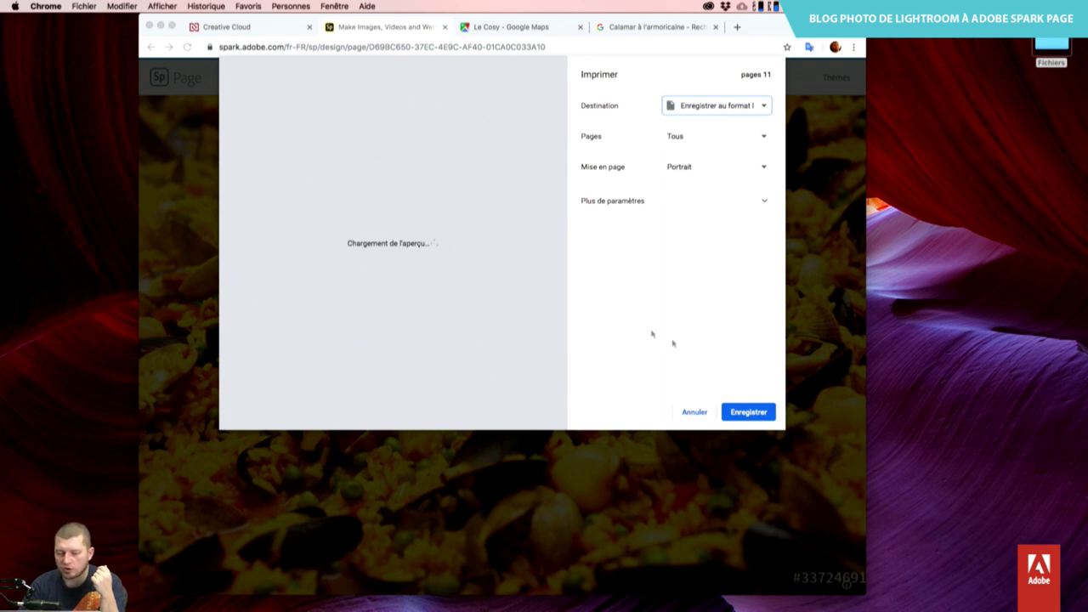
click(744, 412)
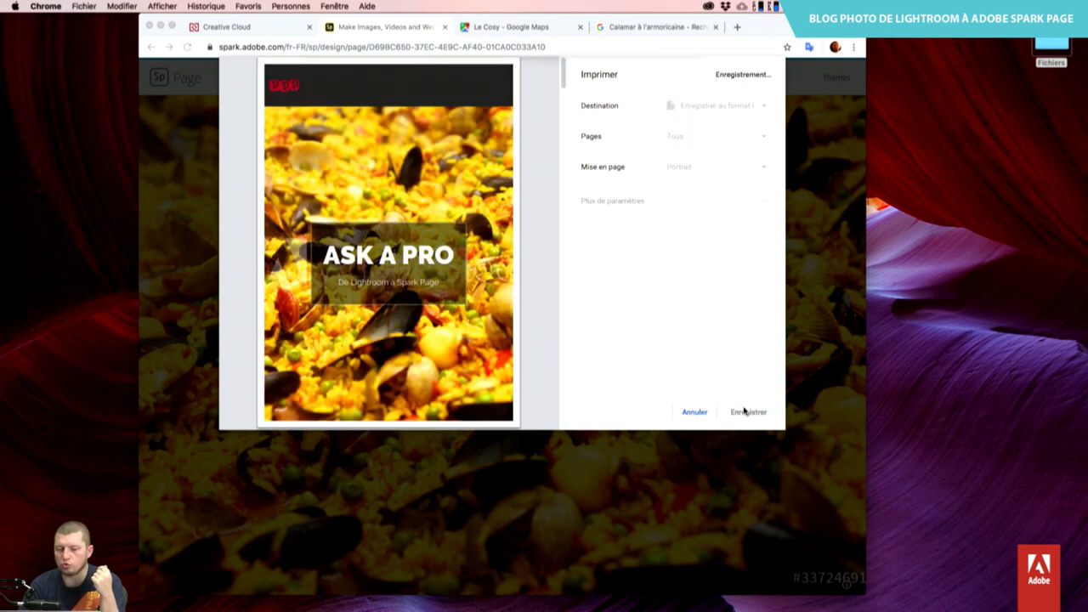
click(625, 298)
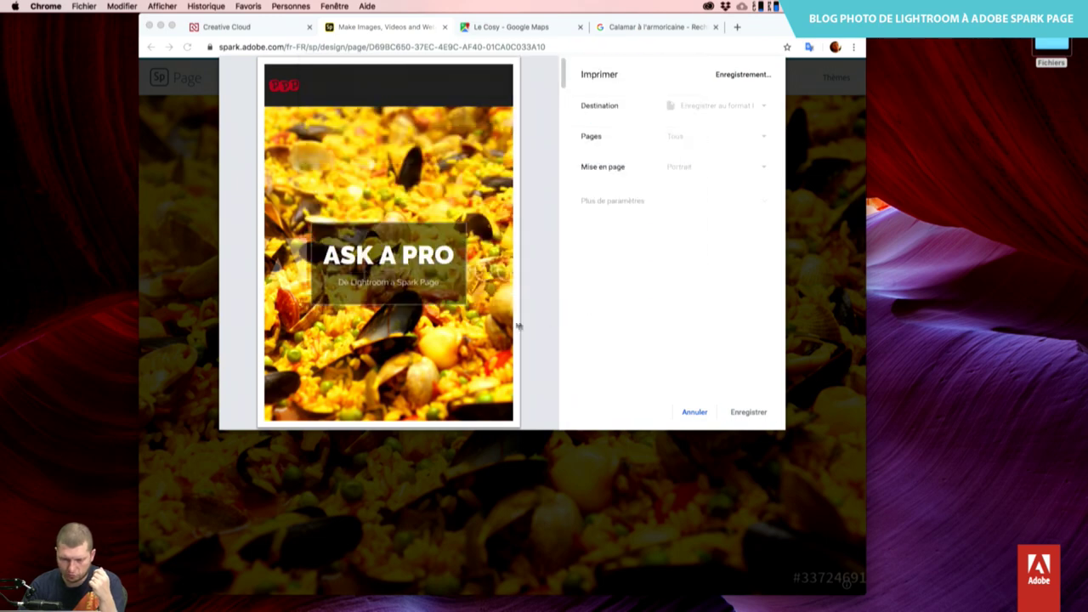
scroll(513, 324, down, 5)
scroll(513, 326, down, 5)
scroll(512, 326, down, 5)
scroll(512, 325, down, 5)
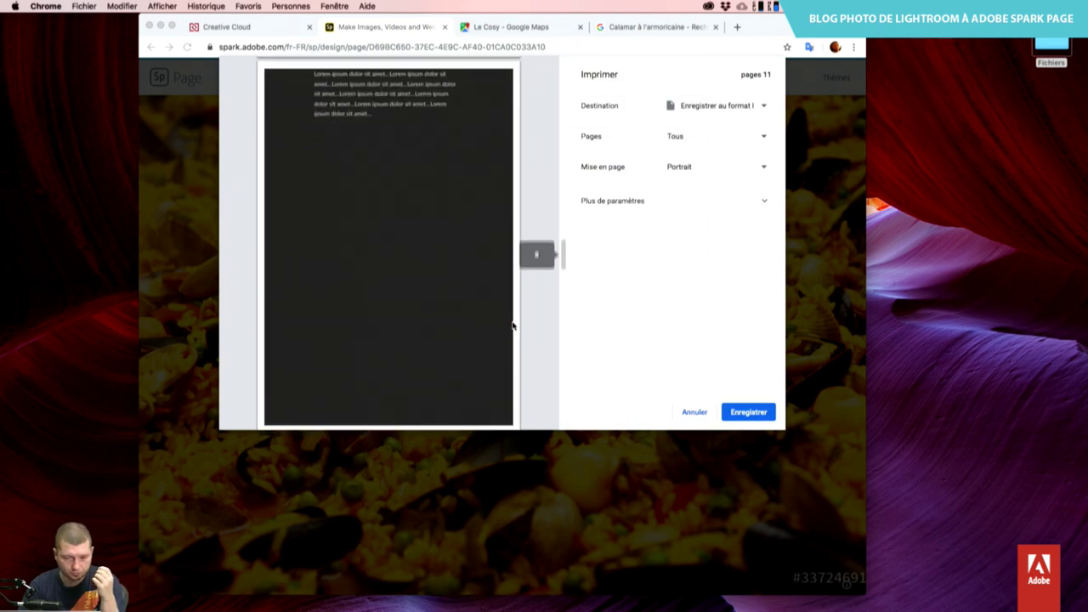
scroll(512, 325, down, 5)
scroll(513, 325, down, 5)
scroll(513, 326, up, 5)
scroll(513, 325, up, 5)
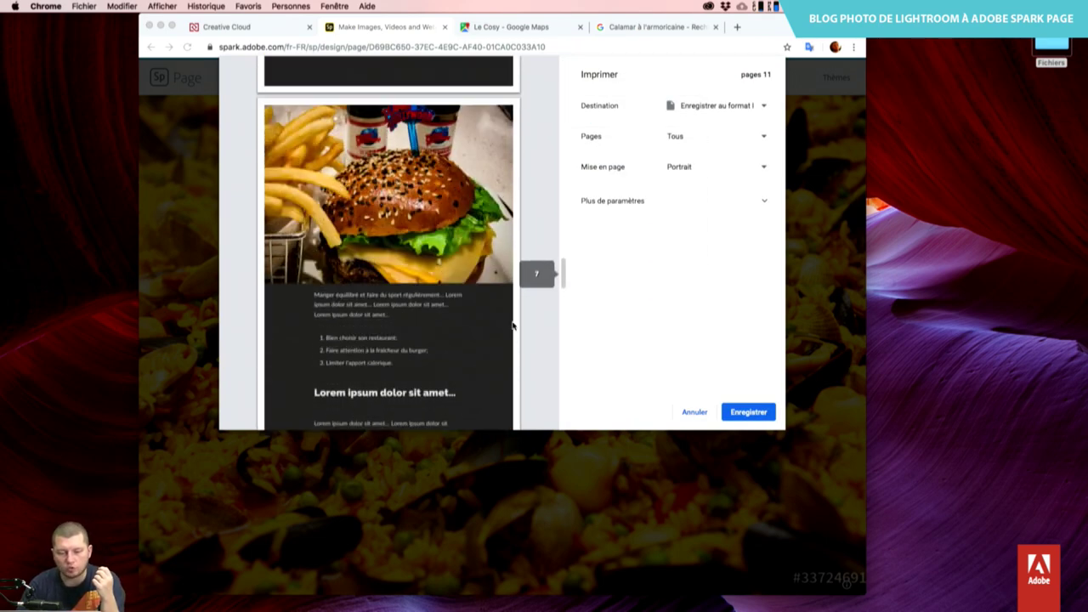
scroll(513, 326, up, 2)
scroll(513, 325, down, 2)
scroll(513, 326, down, 5)
scroll(512, 325, down, 5)
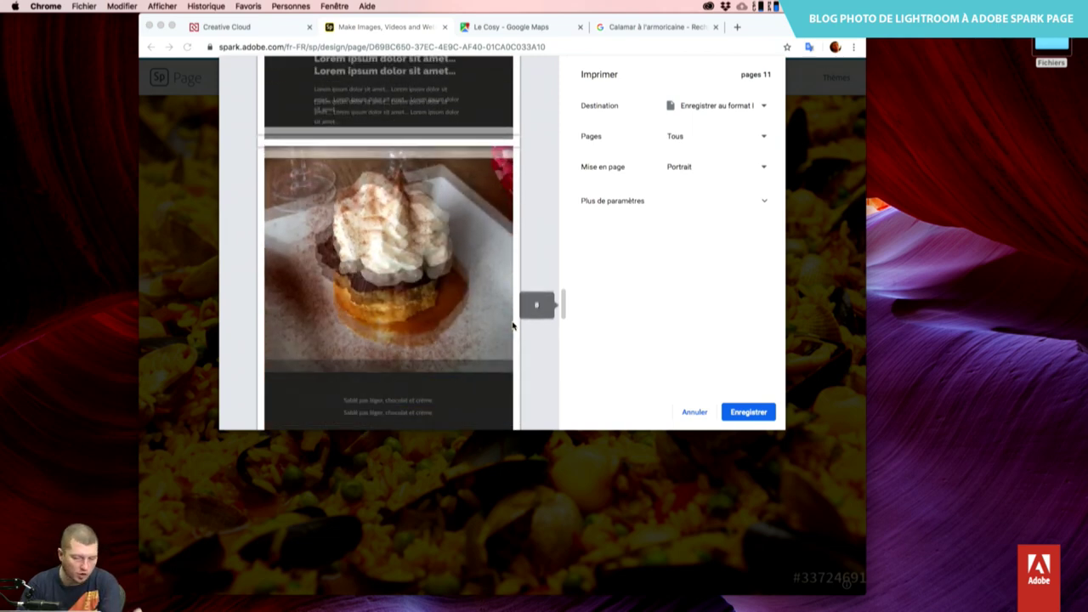
scroll(513, 326, down, 5)
scroll(513, 326, down, 5)
scroll(512, 325, down, 5)
scroll(513, 326, down, 5)
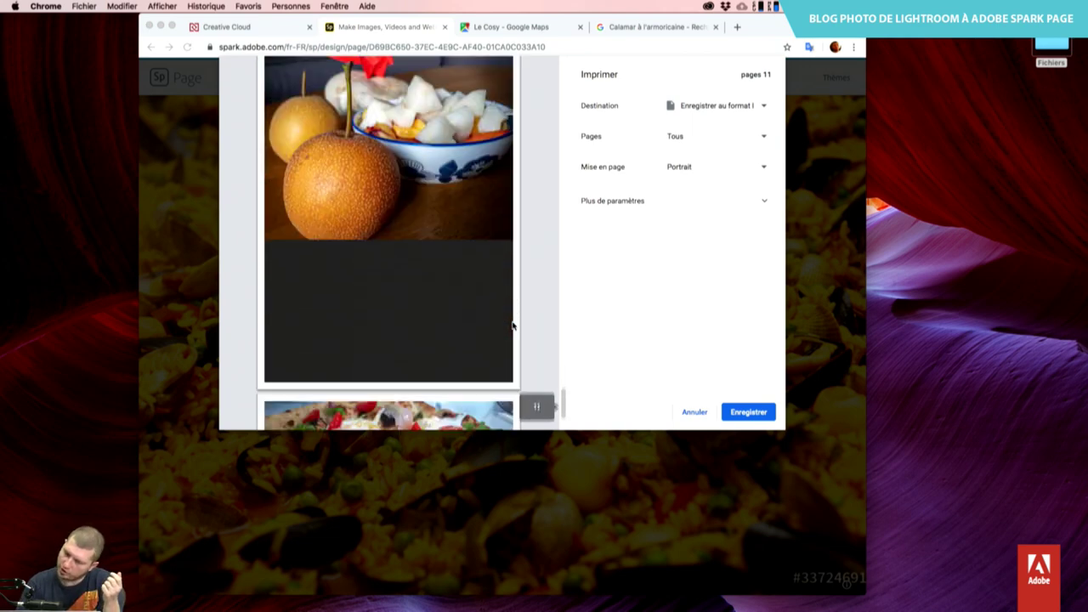
scroll(513, 326, down, 5)
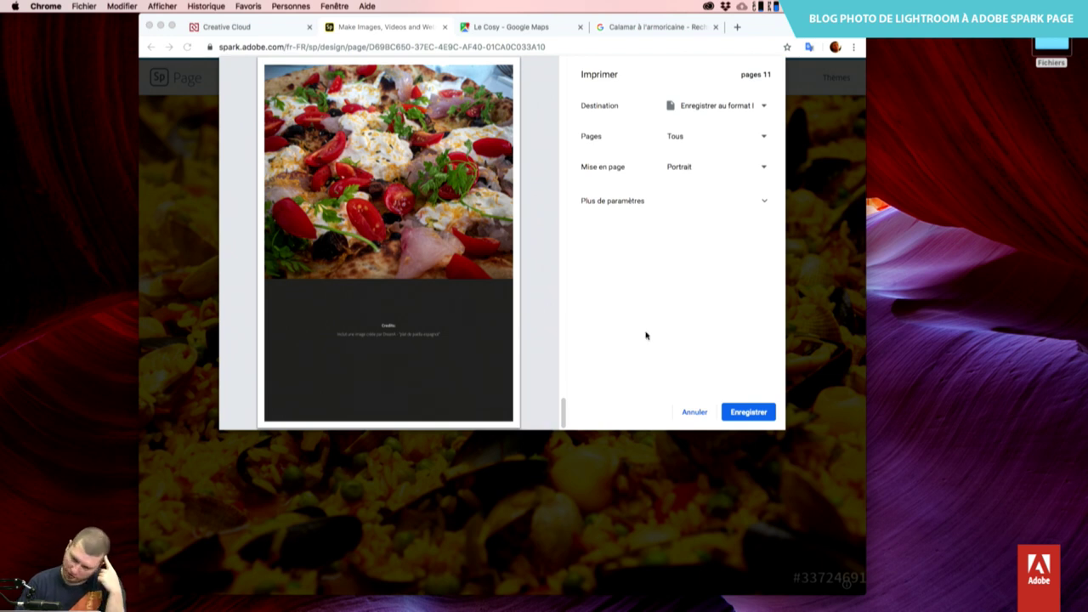
Save the page as an 11-page PDF on the desktop and preview it in Quick Look.
click(742, 412)
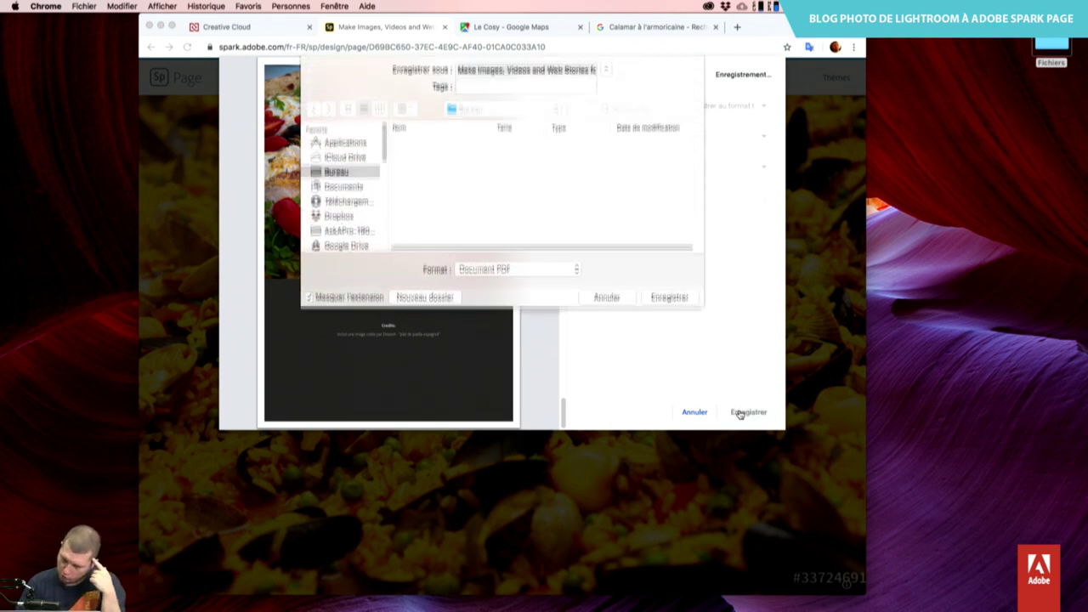
key(Return)
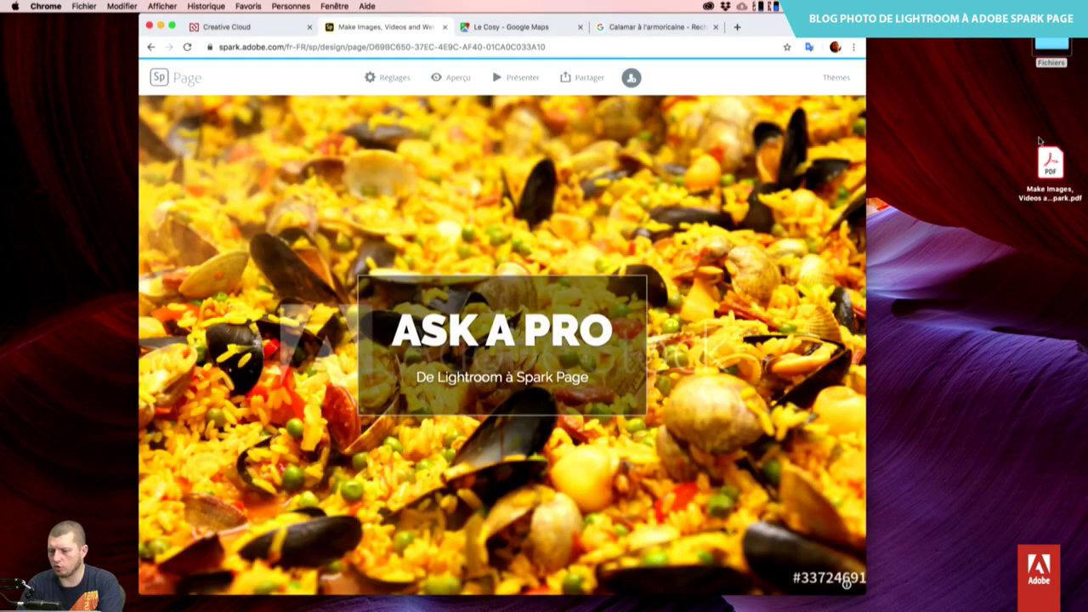
click(1052, 164)
key(space)
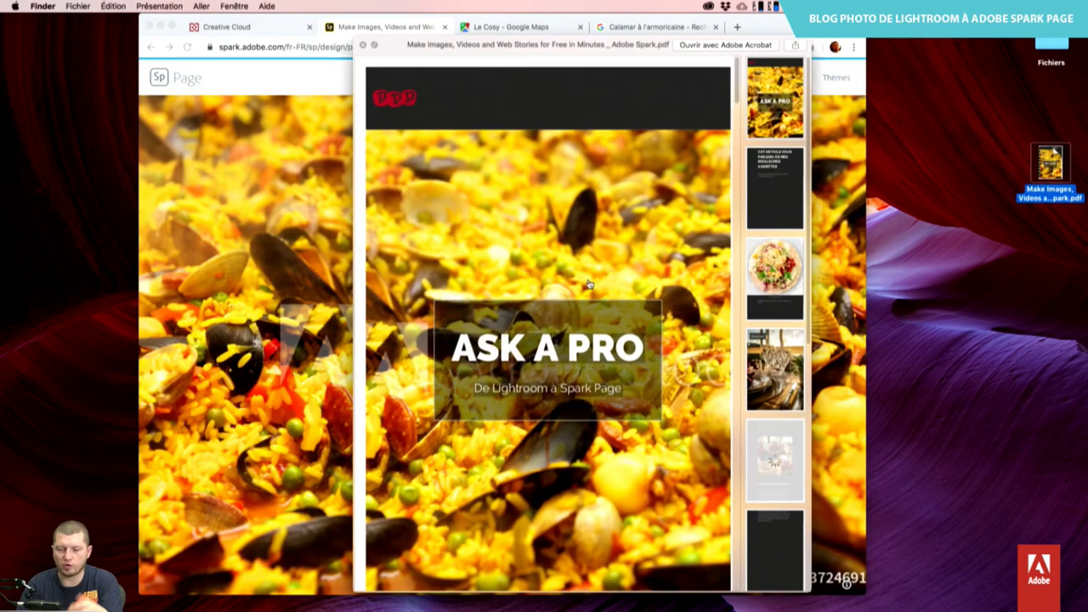
scroll(589, 283, down, 5)
scroll(590, 283, down, 5)
scroll(589, 283, down, 5)
scroll(589, 283, down, 5)
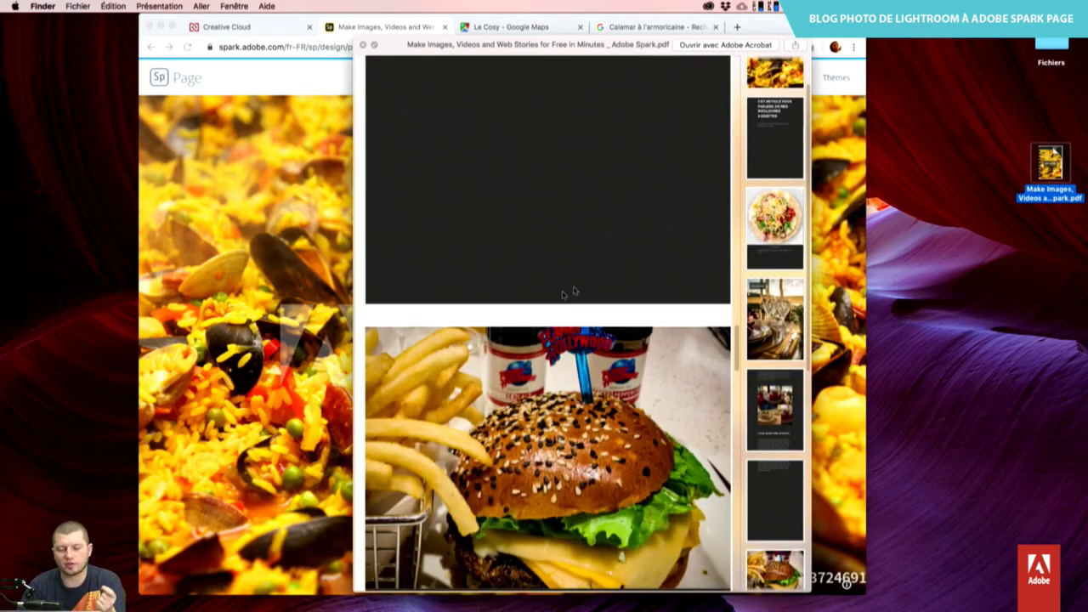
click(211, 333)
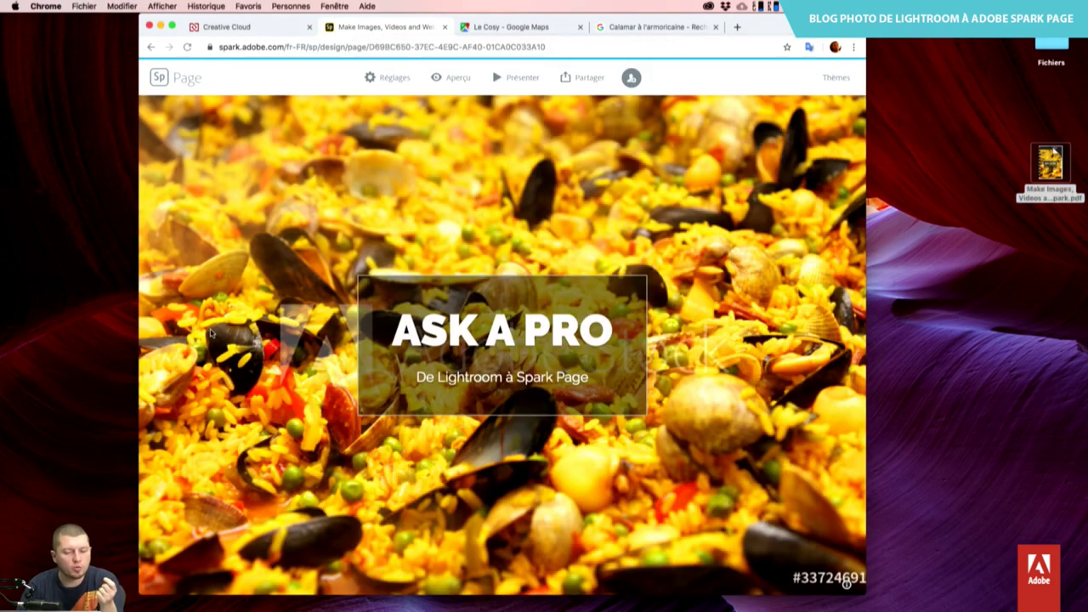
Invite the suggested collaborator's e-mail address to Ask a pro with a short message.
click(632, 79)
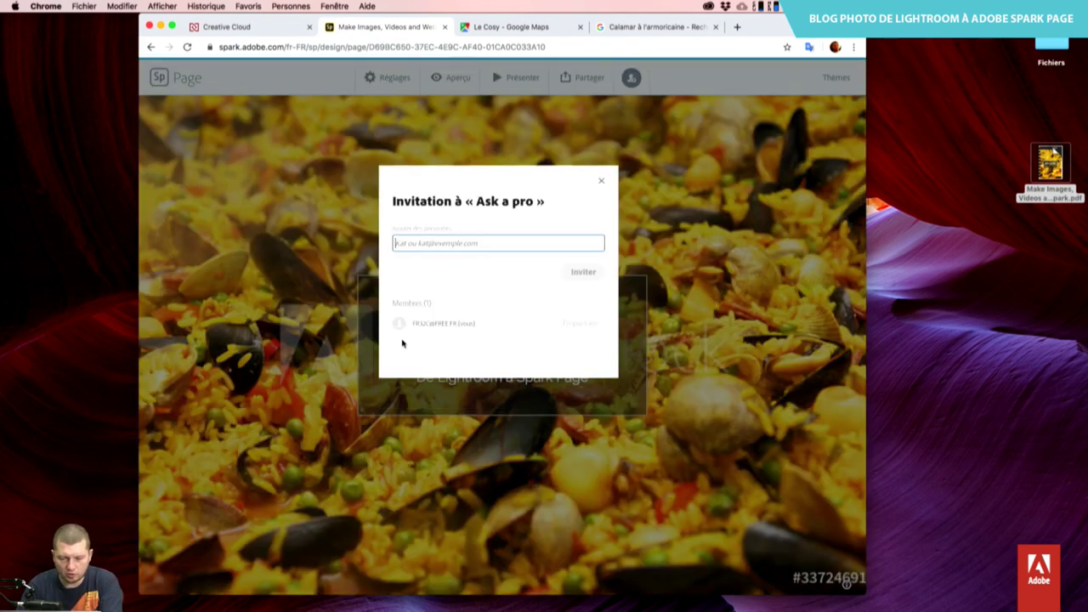
text(al)
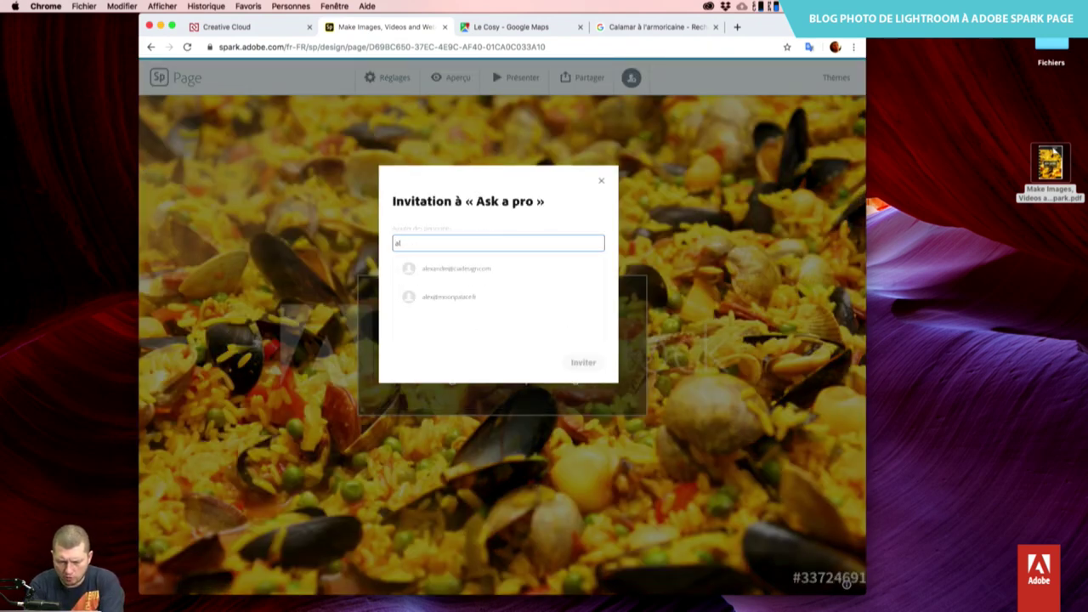
key(Down)
key(Return)
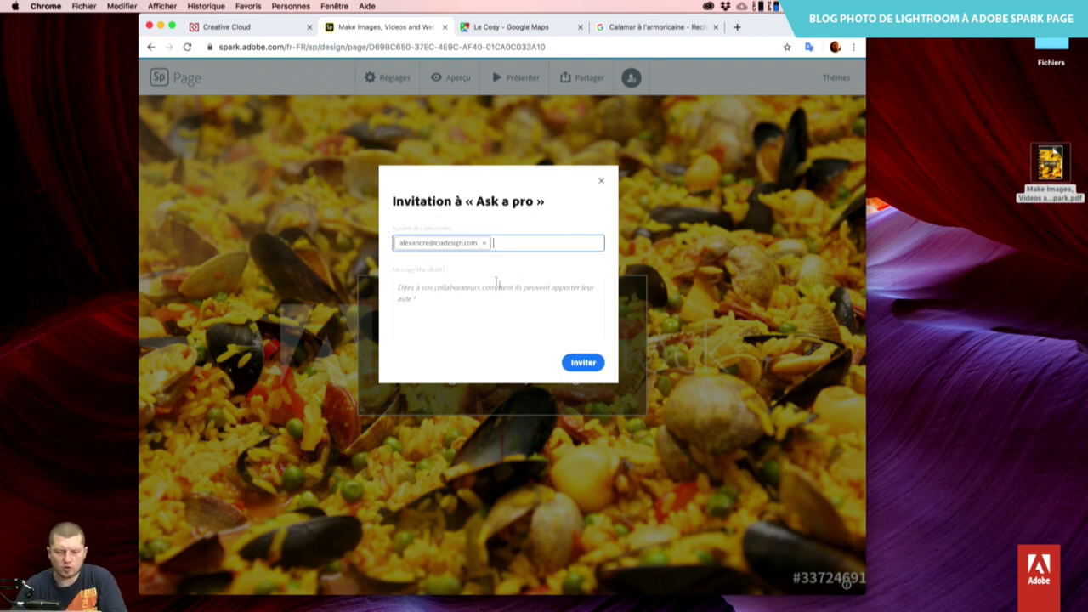
click(454, 297)
text(Al)
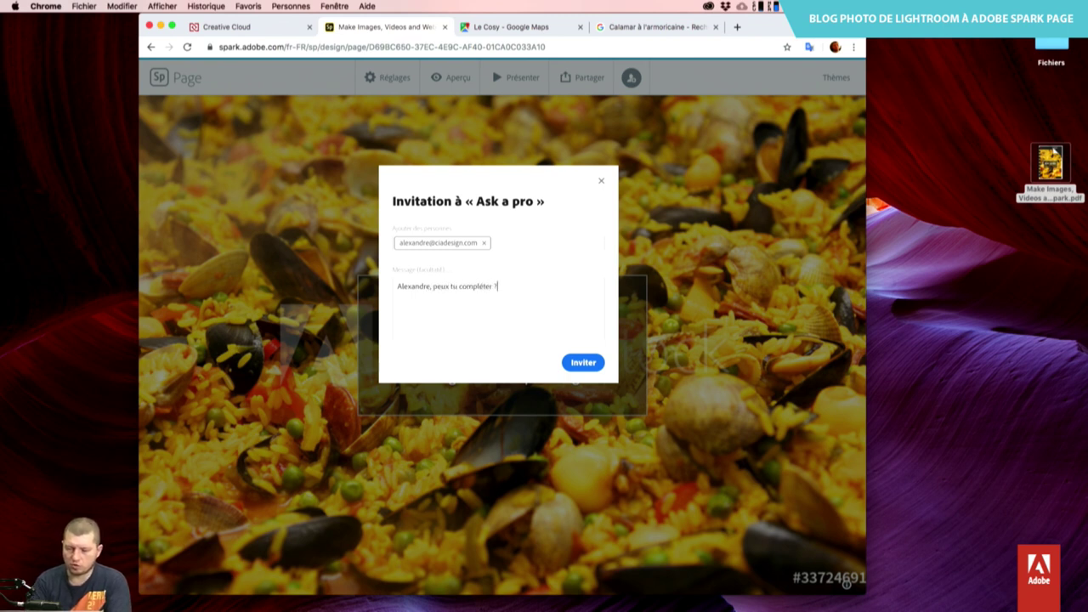
click(583, 362)
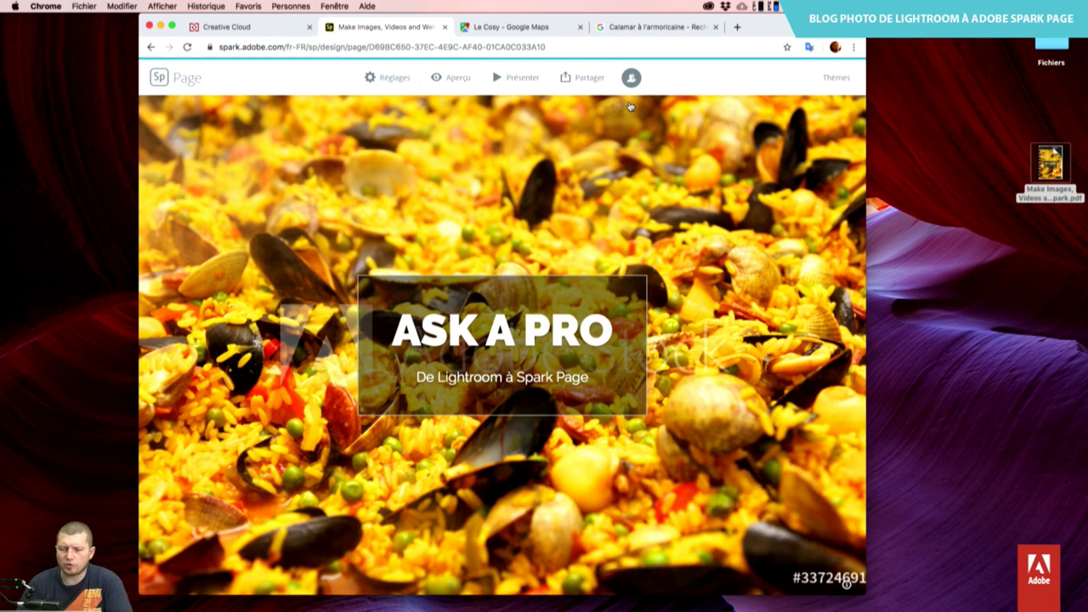
Confirm the invitee is listed as pending, then scroll down the page.
click(631, 78)
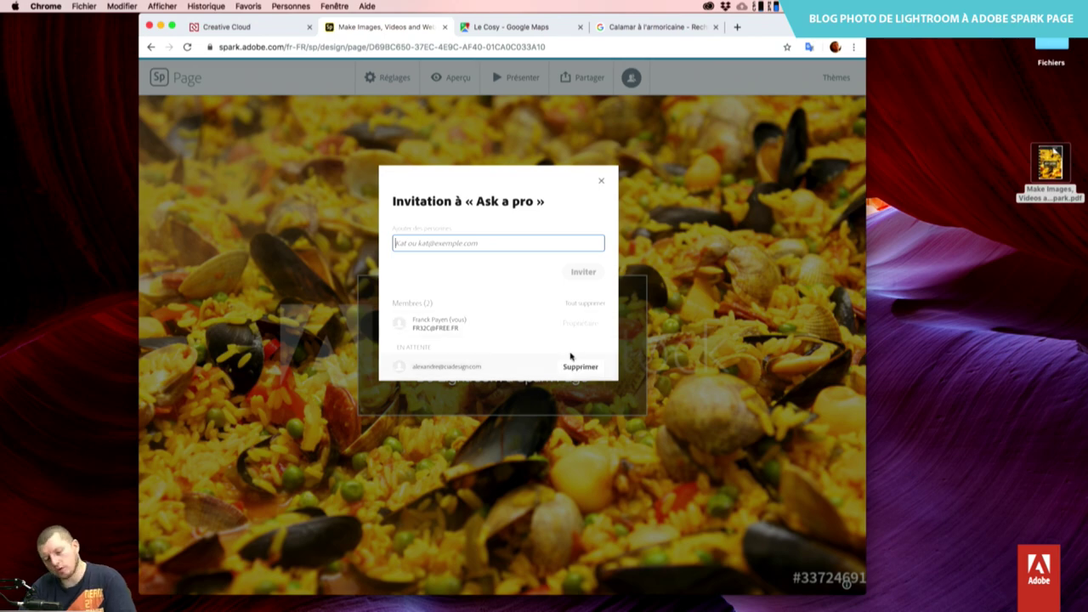
click(602, 182)
scroll(626, 316, down, 5)
scroll(627, 316, down, 3)
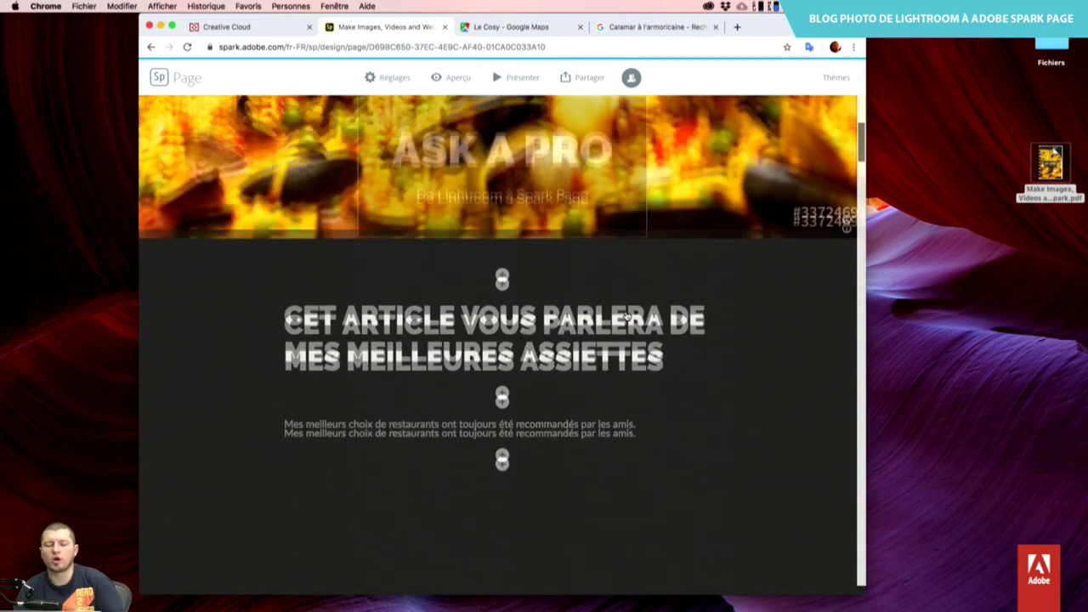
scroll(627, 316, down, 2)
scroll(627, 317, down, 5)
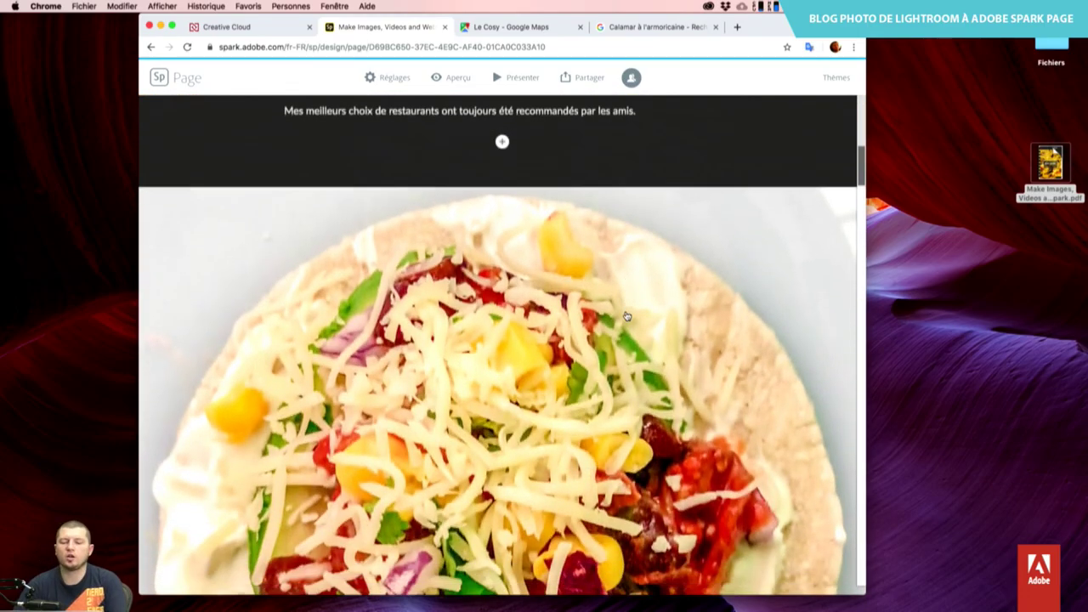
scroll(627, 317, down, 5)
scroll(627, 316, down, 5)
scroll(627, 317, down, 5)
scroll(626, 316, down, 5)
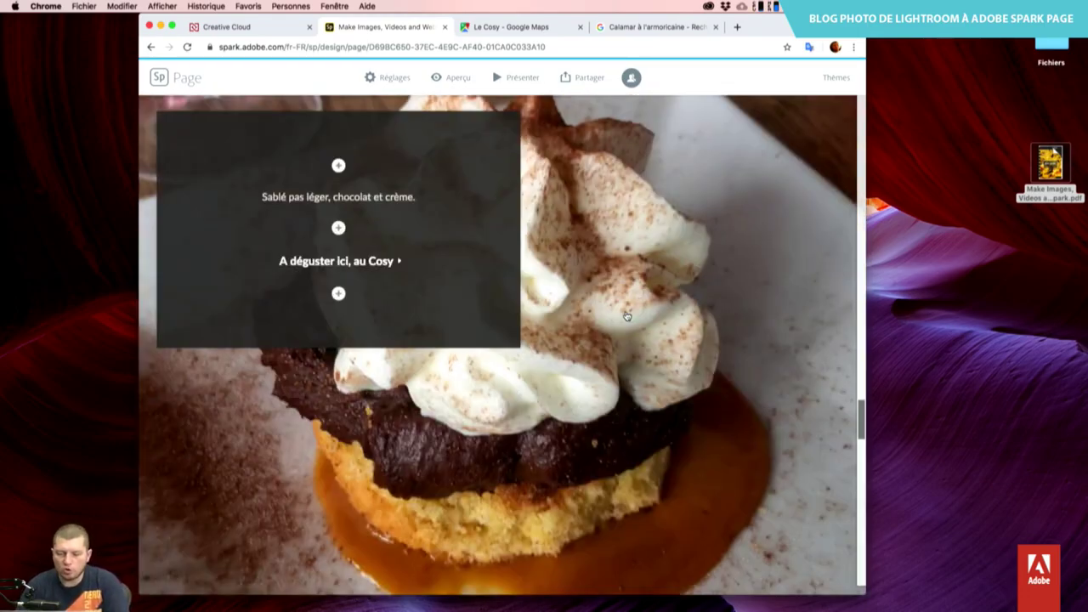
scroll(627, 316, down, 5)
scroll(627, 316, down, 5)
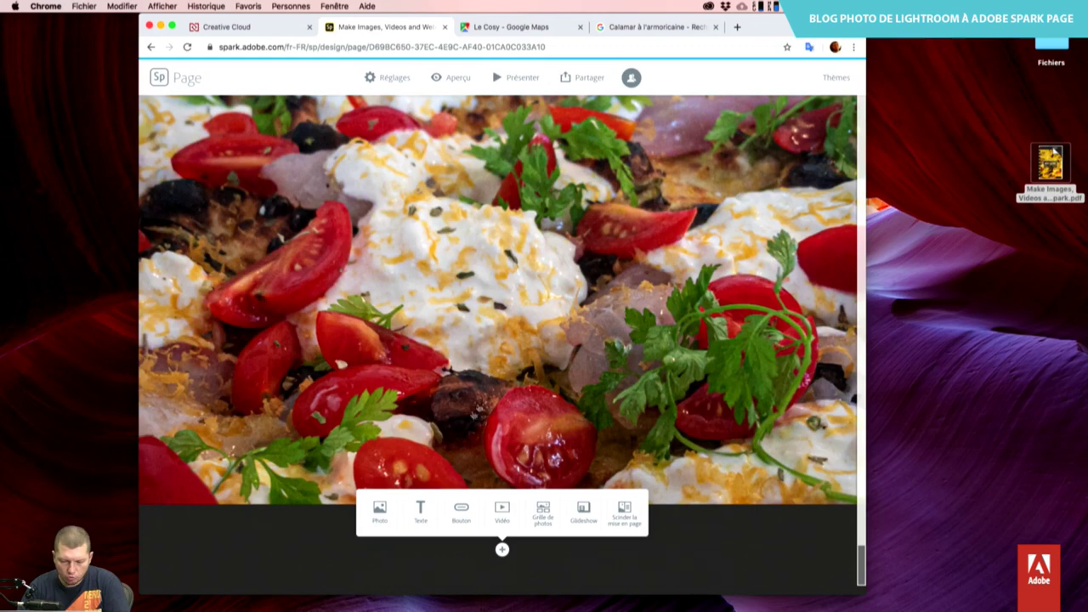
Add a 'La part d'Alex' text block below the pizza photo, styled as an H1 heading.
click(422, 508)
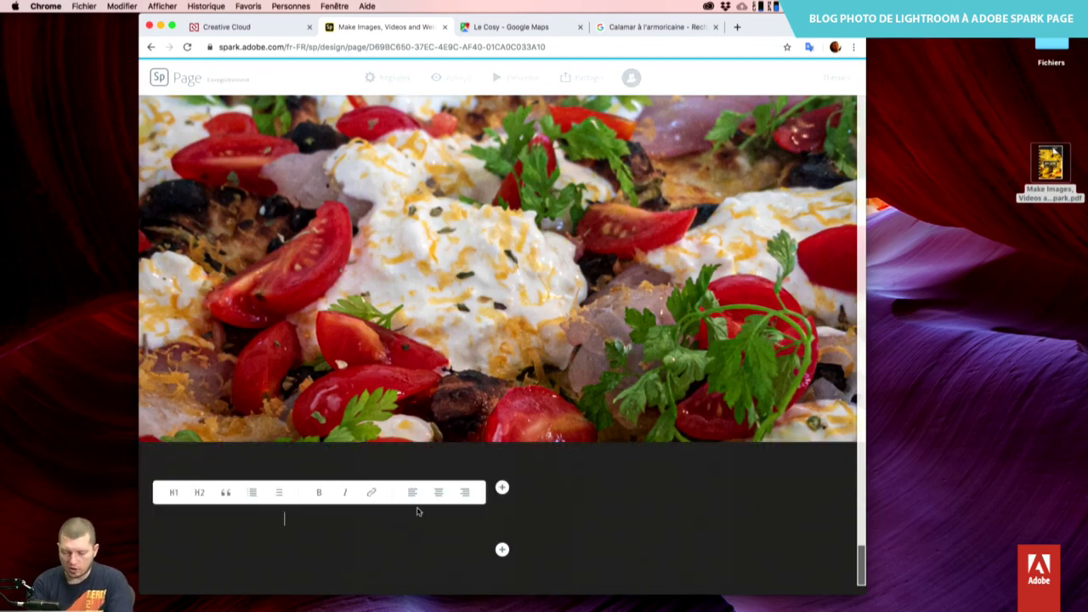
text(La part d'a)
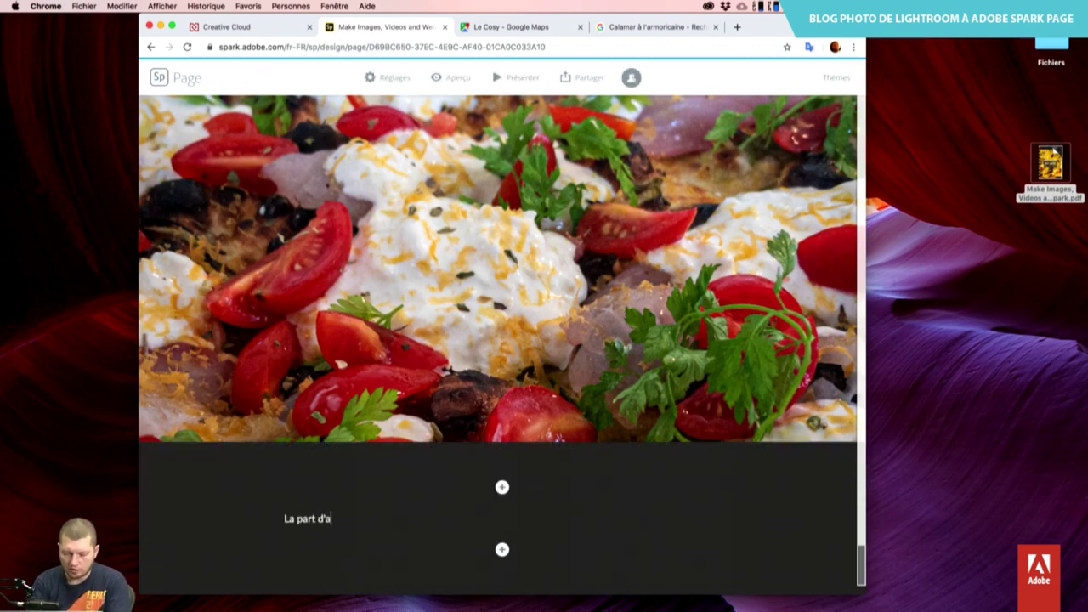
text(lex)
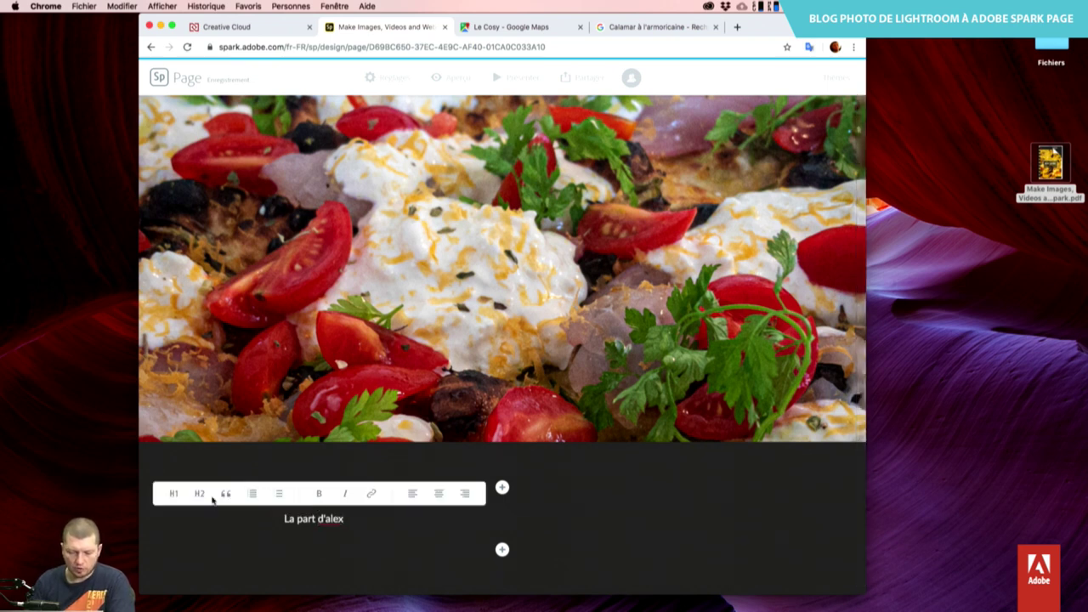
click(208, 495)
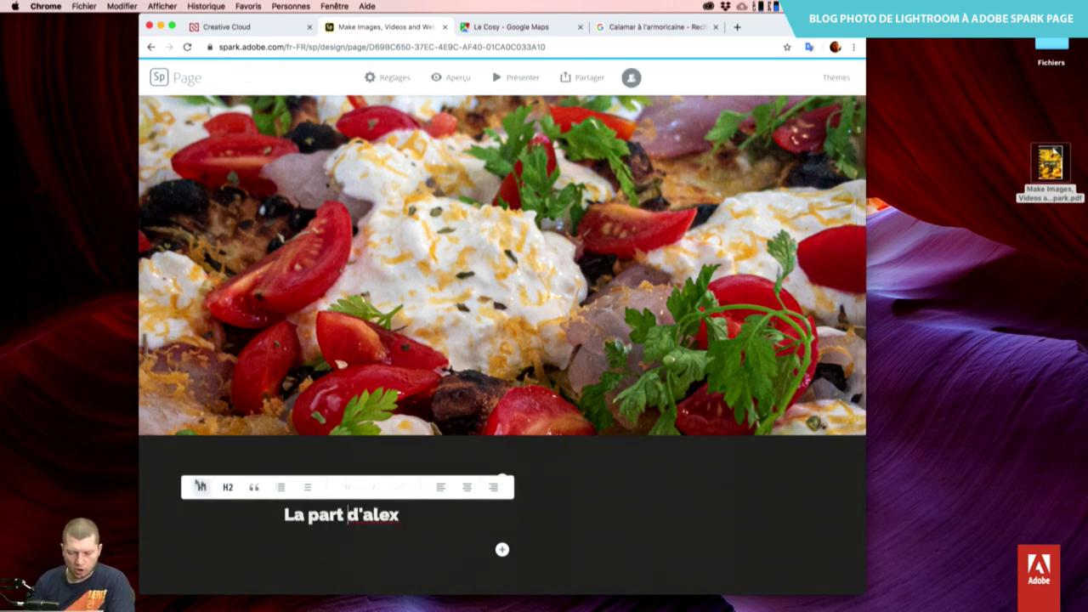
click(201, 486)
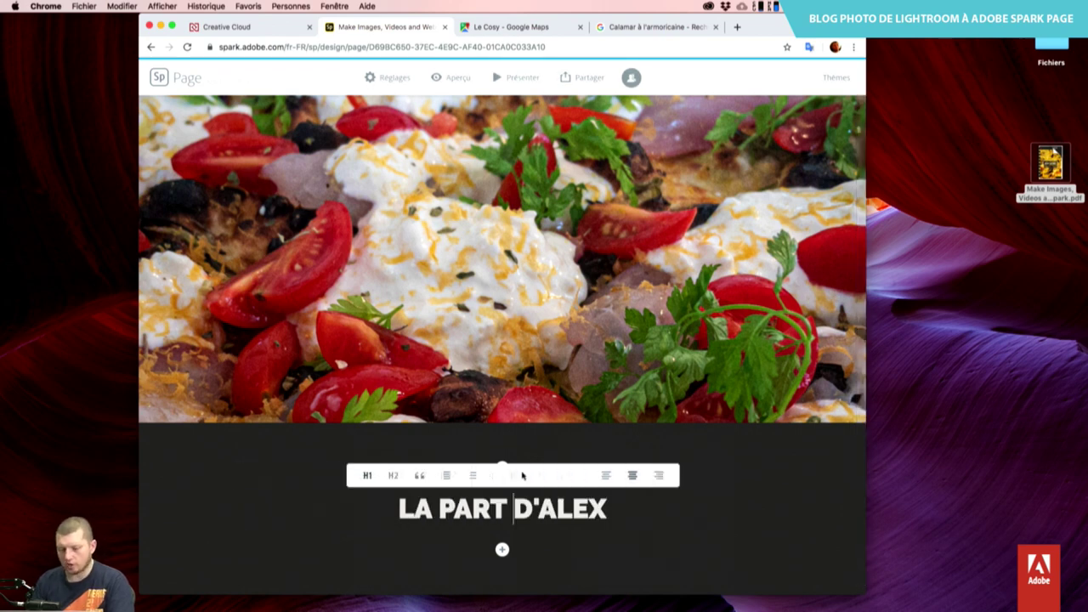
click(745, 513)
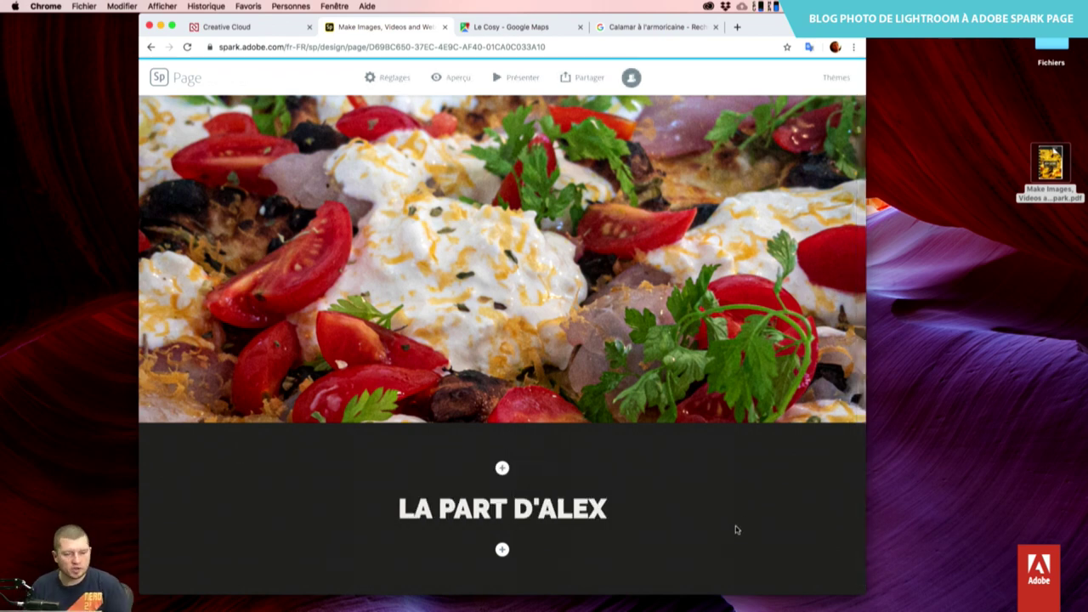
click(163, 78)
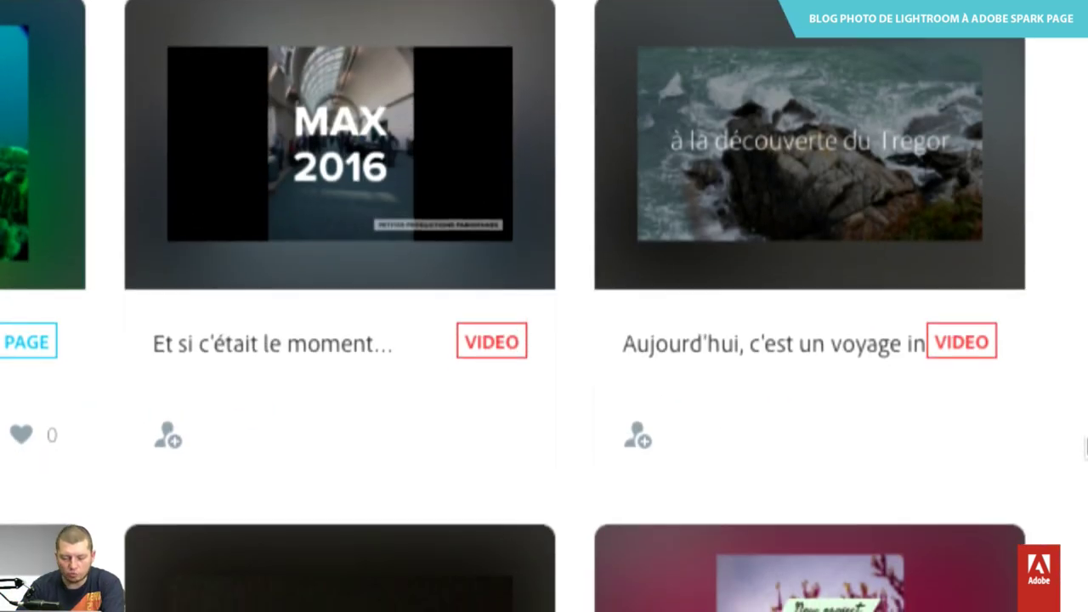
Browse the Projets list and reopen the Ask a pro page.
scroll(741, 476, down, 3)
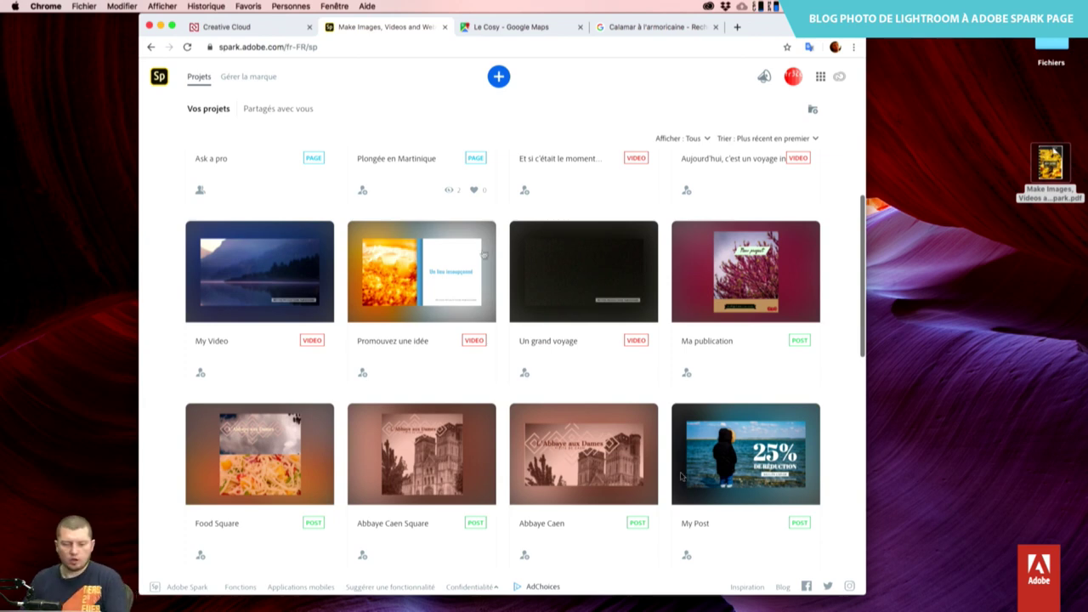
scroll(279, 281, up, 3)
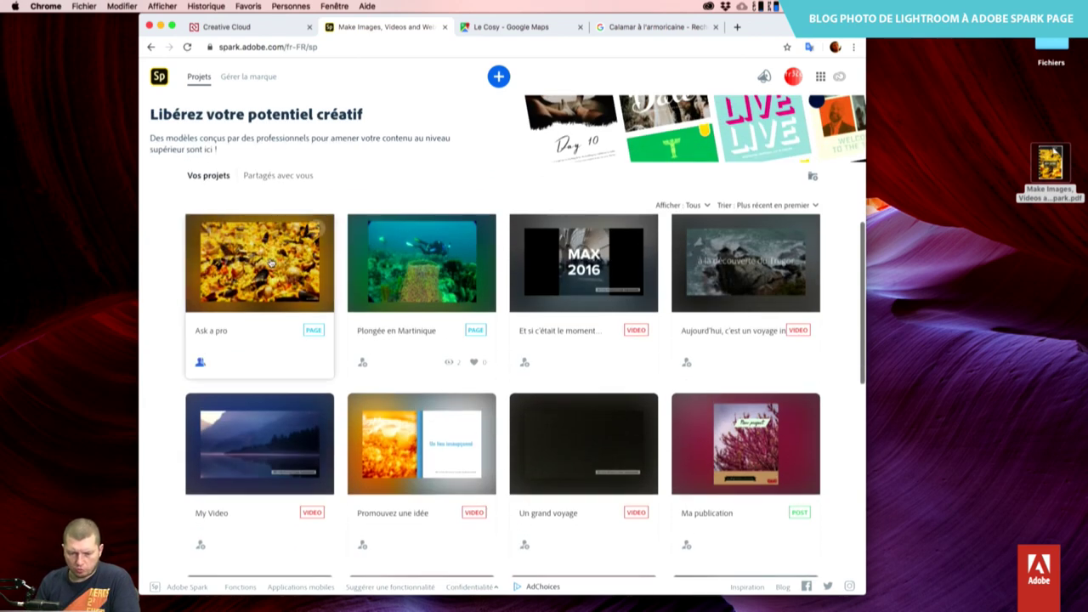
click(290, 301)
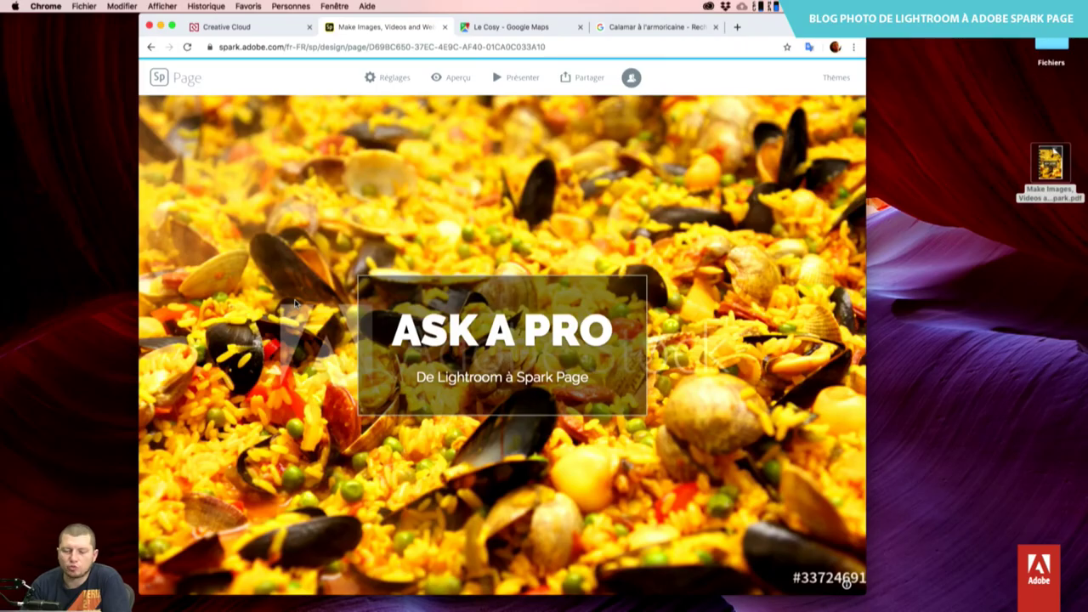
Scroll through the Ask a pro page down to the last pizza photo.
scroll(295, 304, down, 5)
scroll(295, 304, down, 5)
scroll(295, 304, down, 5)
scroll(295, 304, down, 5)
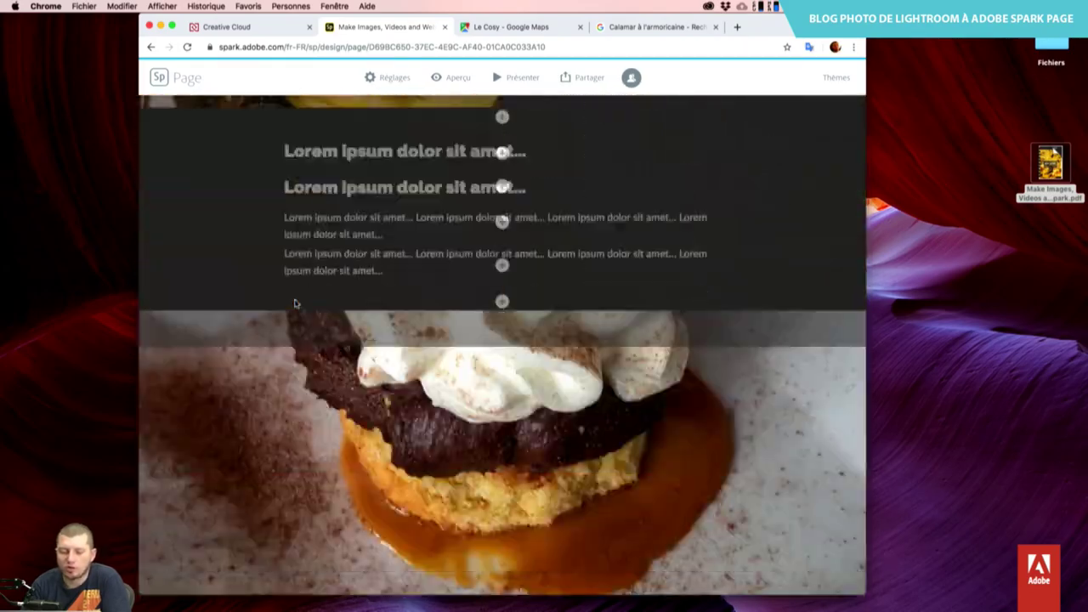
scroll(295, 303, down, 5)
scroll(295, 304, down, 5)
scroll(295, 303, down, 5)
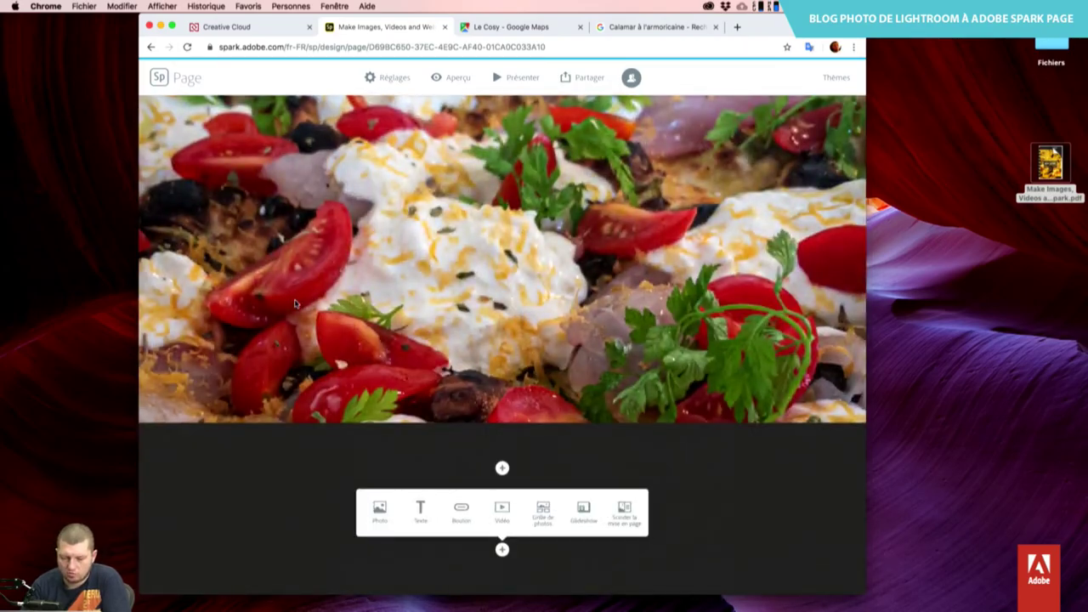
scroll(747, 498, up, 2)
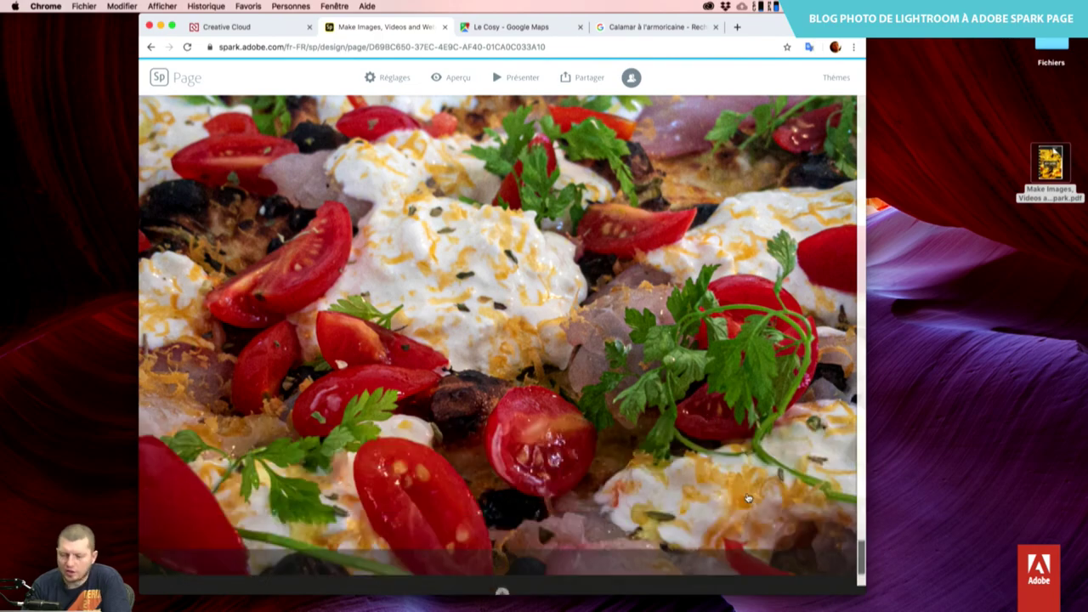
scroll(748, 499, up, 2)
scroll(748, 498, up, 2)
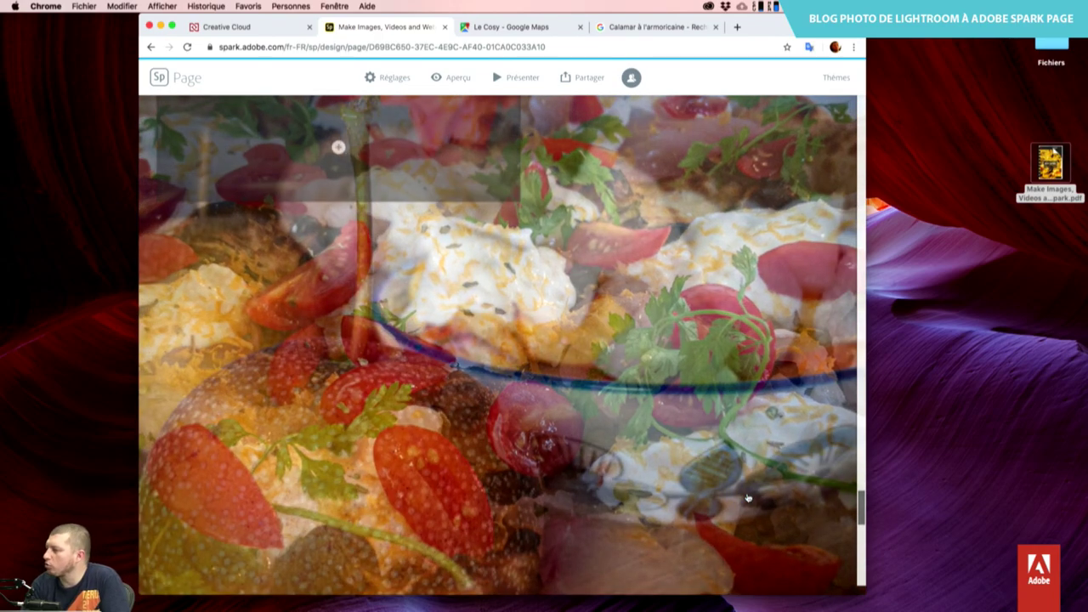
scroll(747, 497, up, 5)
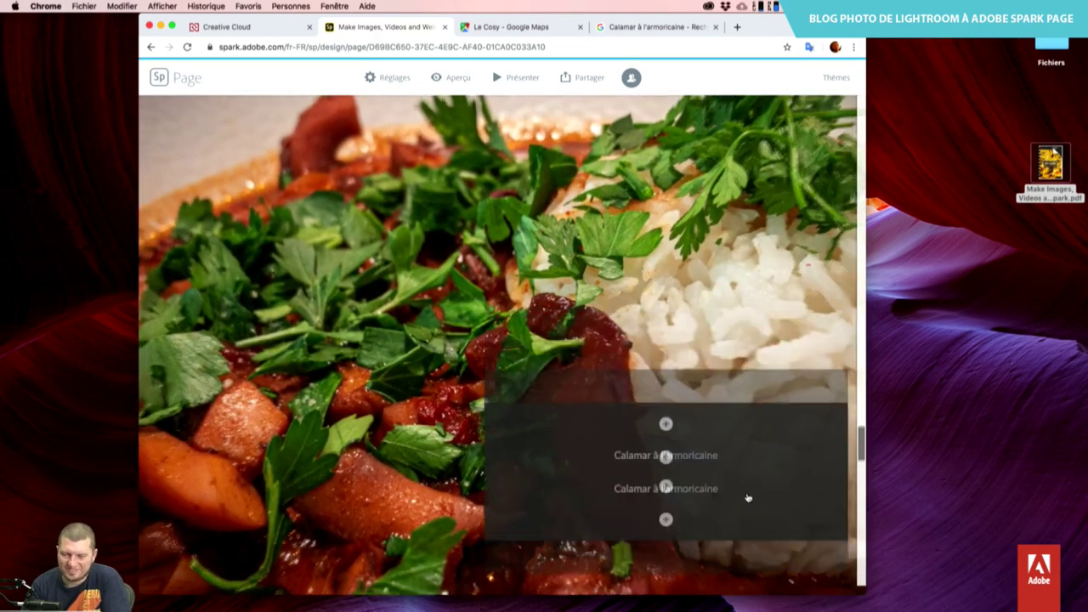
scroll(747, 497, up, 5)
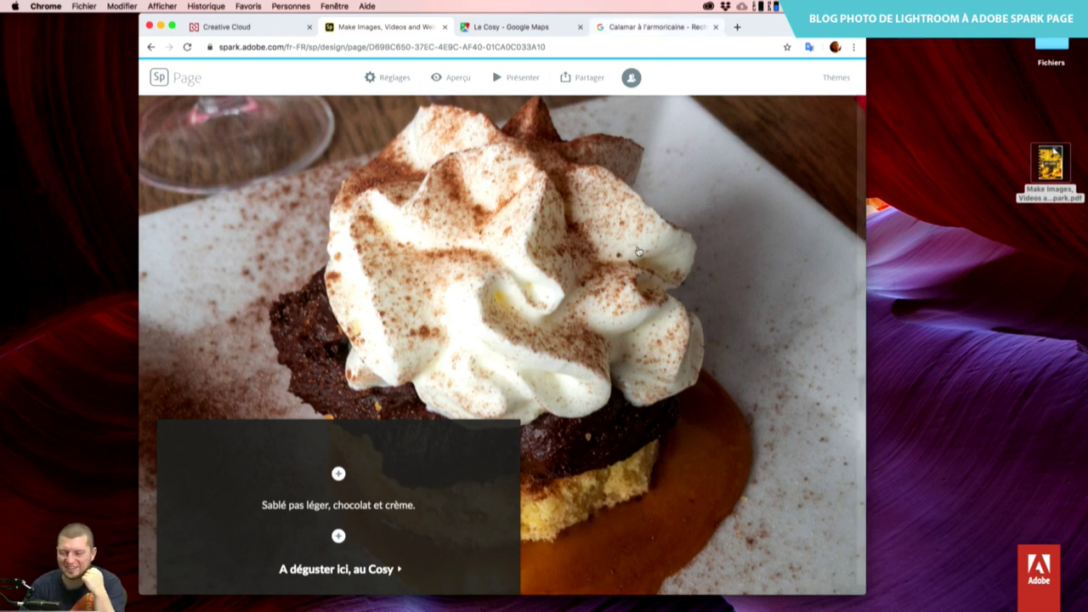
scroll(639, 251, down, 5)
scroll(638, 252, down, 5)
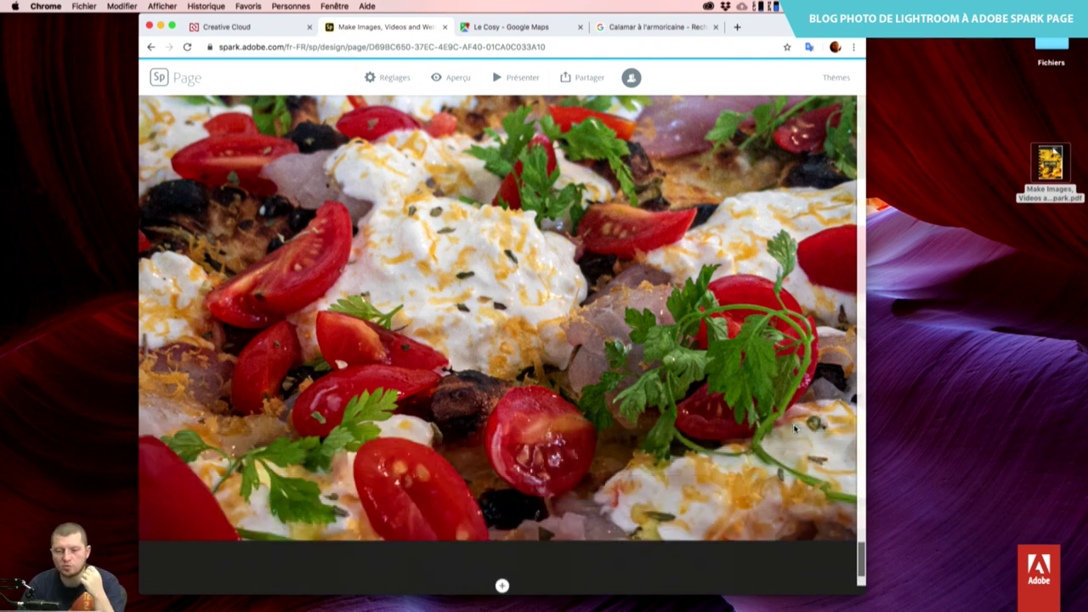
Publish the page as 'Mes meilleures assiettes.' in Nourriture, adding a photo-credits line, and create its link.
click(589, 83)
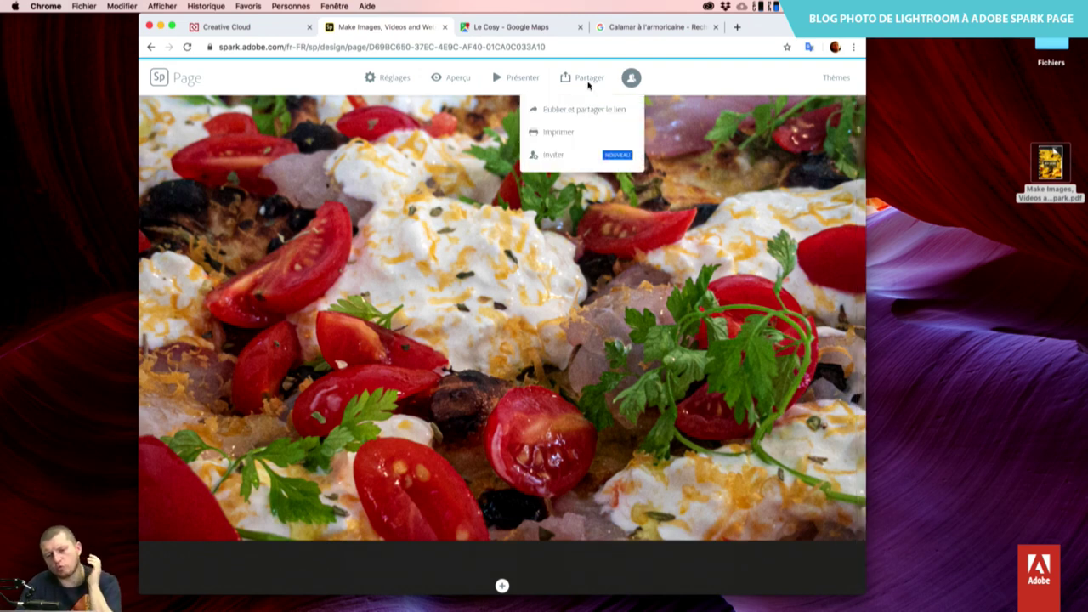
click(584, 112)
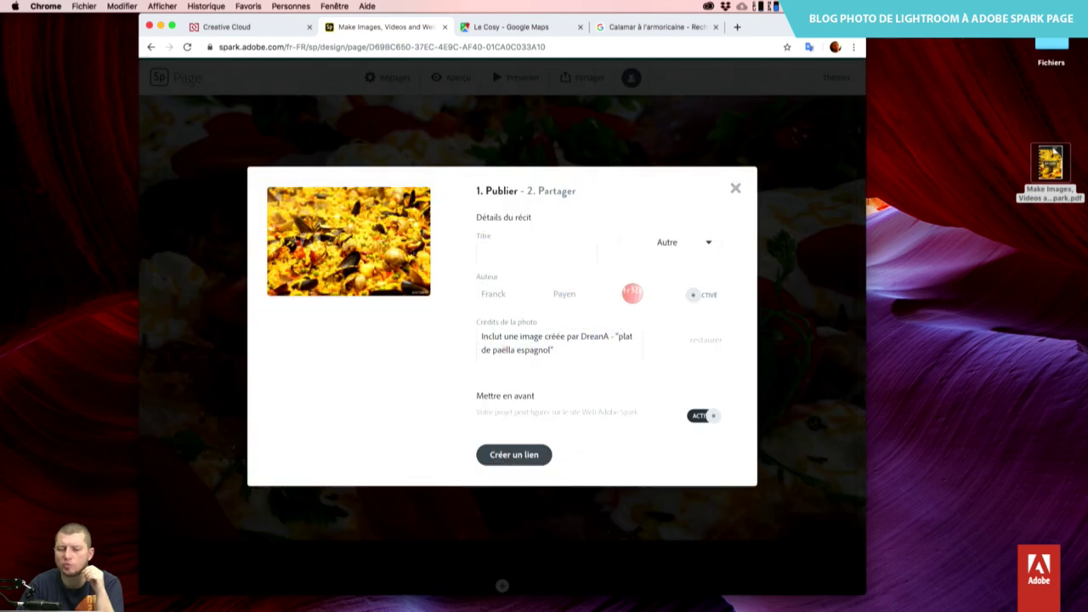
click(487, 250)
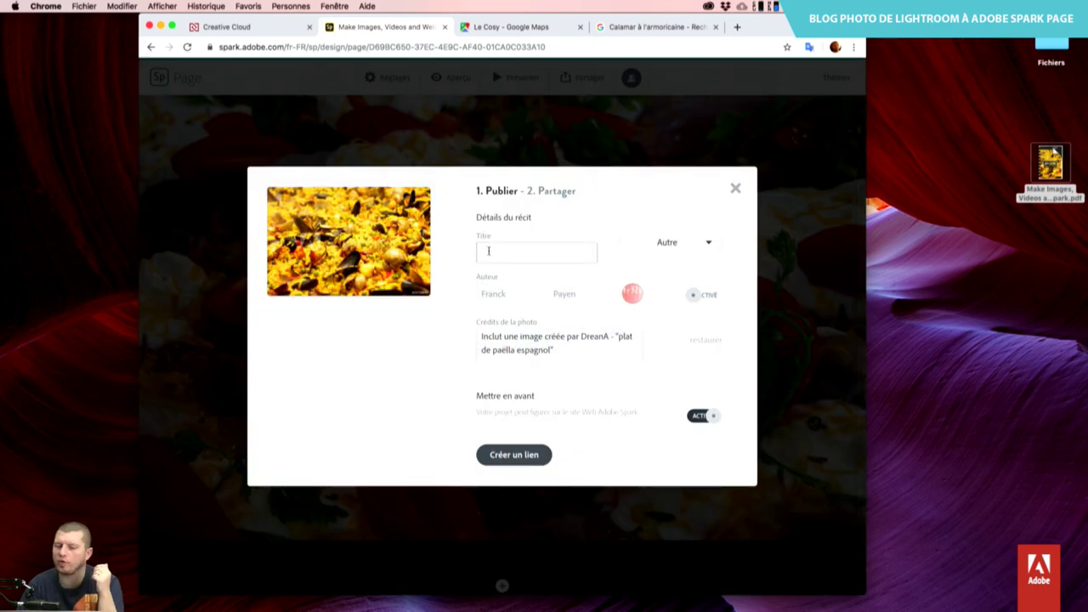
text(Mes meilleures assiettes.)
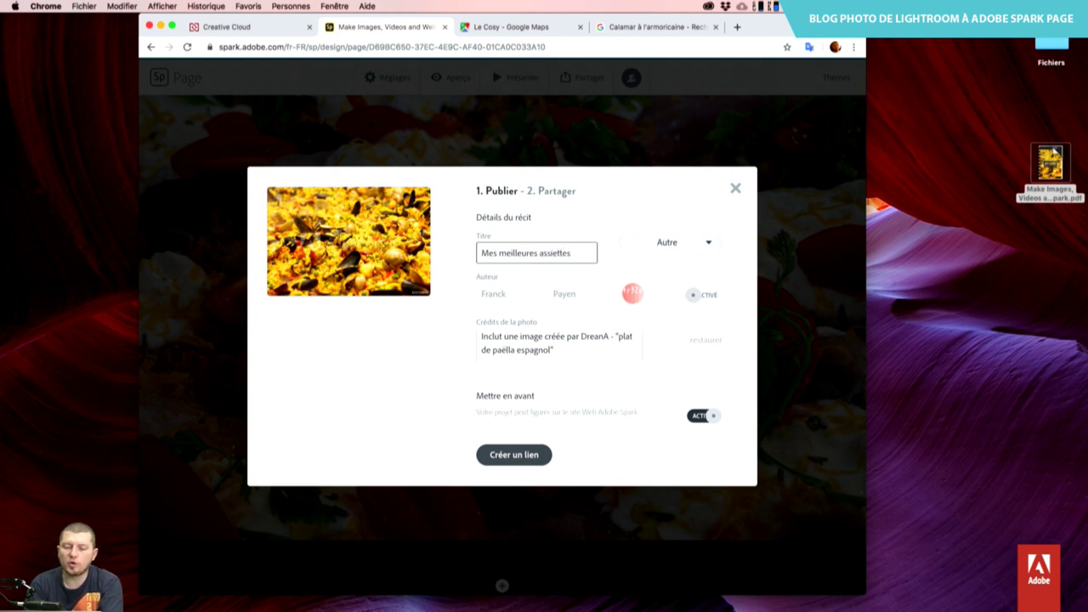
click(586, 354)
key(Return)
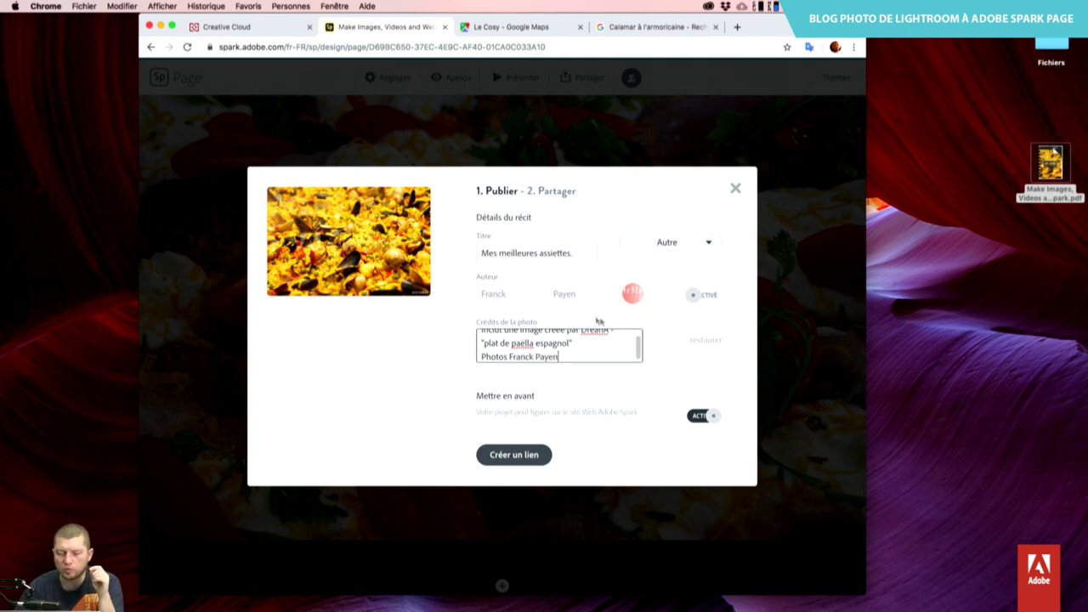
click(675, 314)
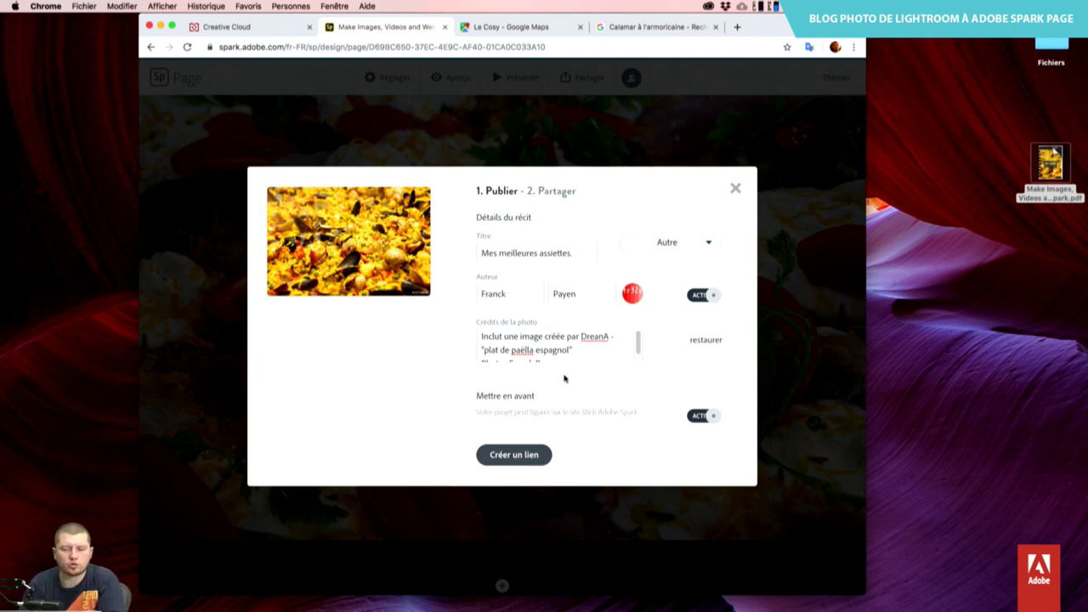
click(670, 242)
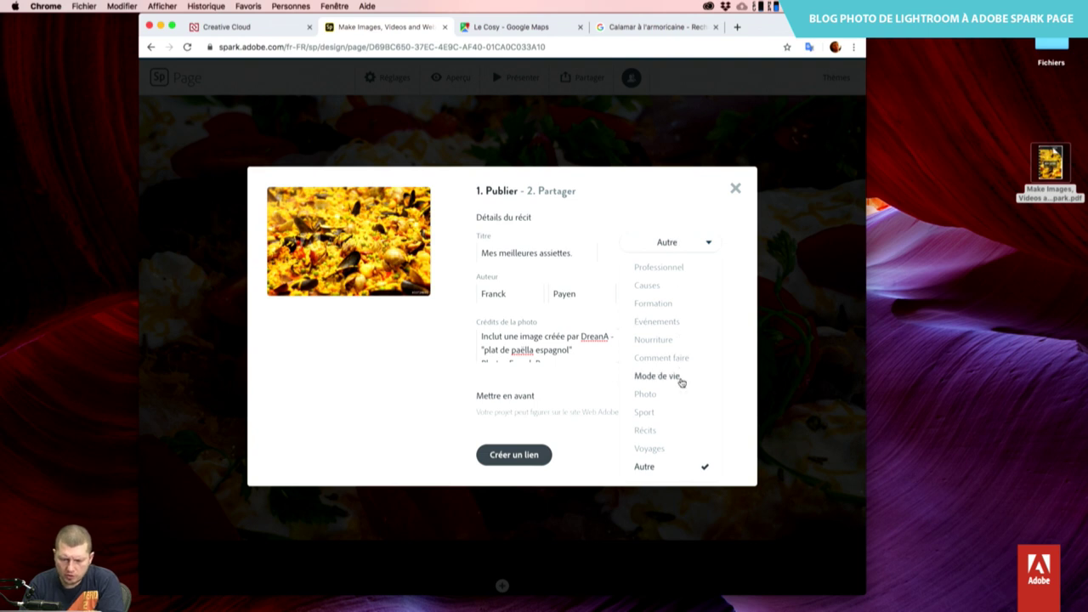
click(676, 342)
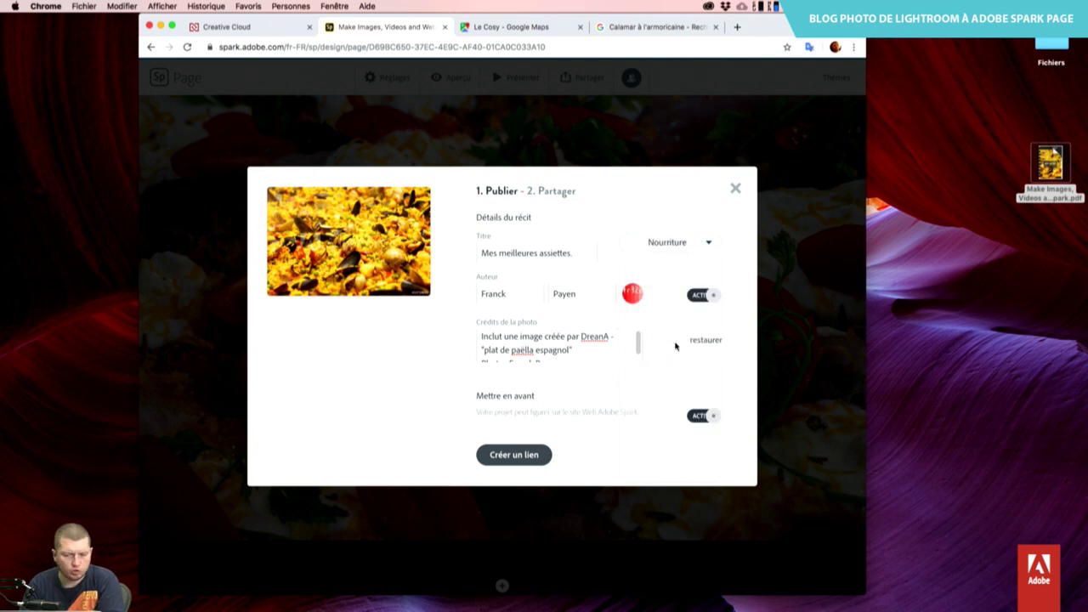
click(529, 456)
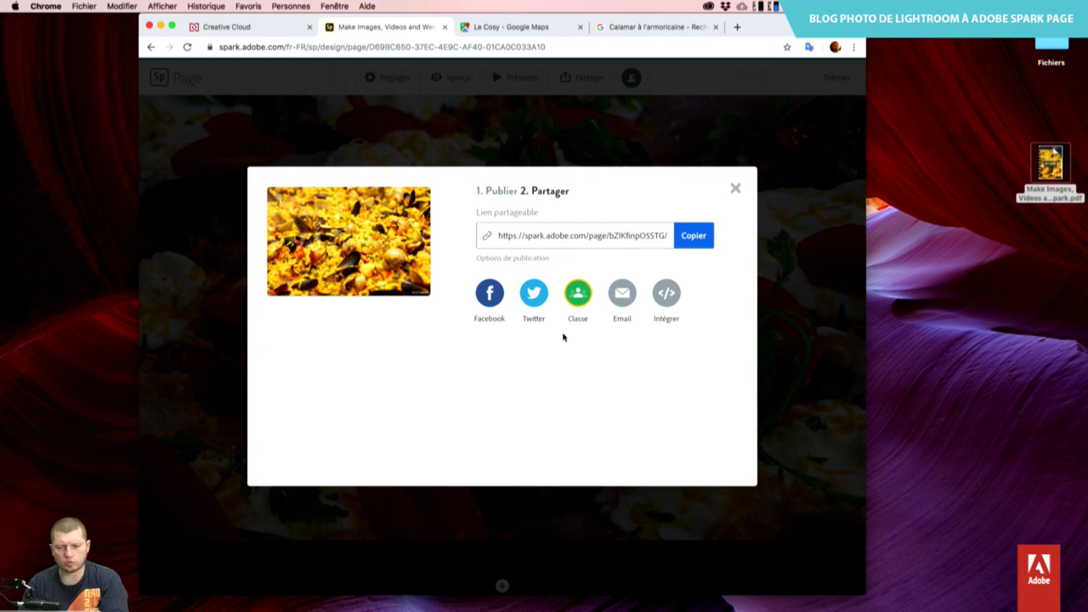
Open spark.adobe.com in a new tab and go to its Fonctions page.
key(super+t)
text(spark.adobe.com)
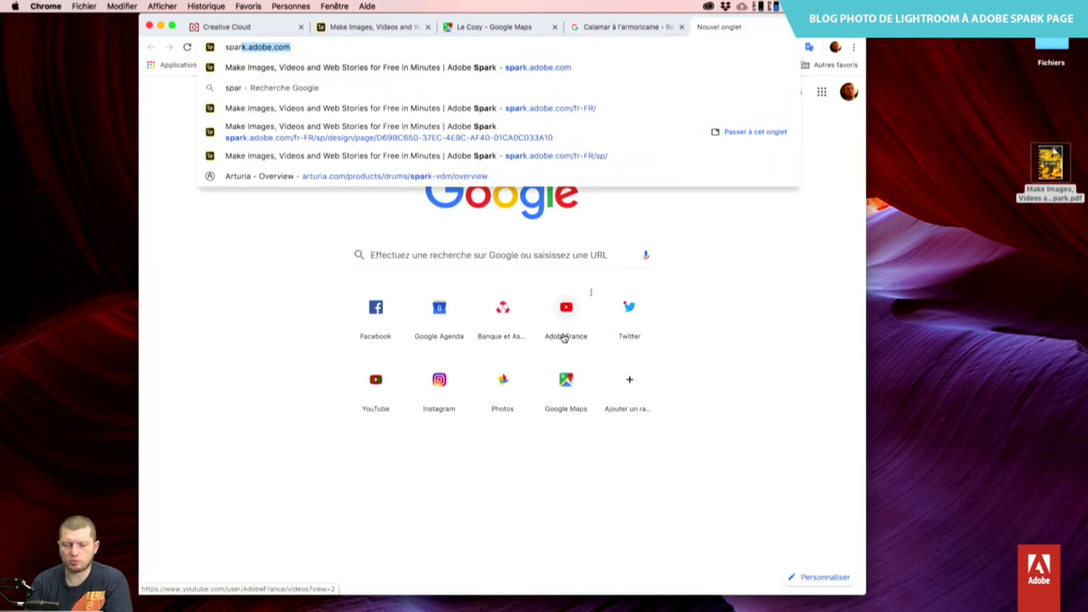
key(Return)
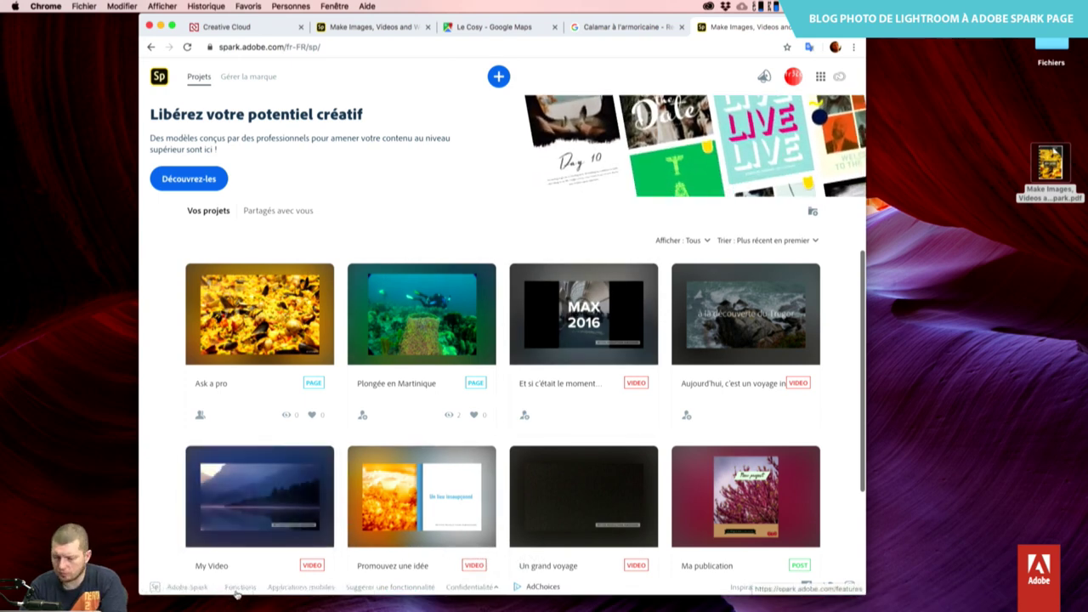
click(238, 588)
Scroll to the footer and open the Tarifs pricing page.
scroll(497, 373, down, 1)
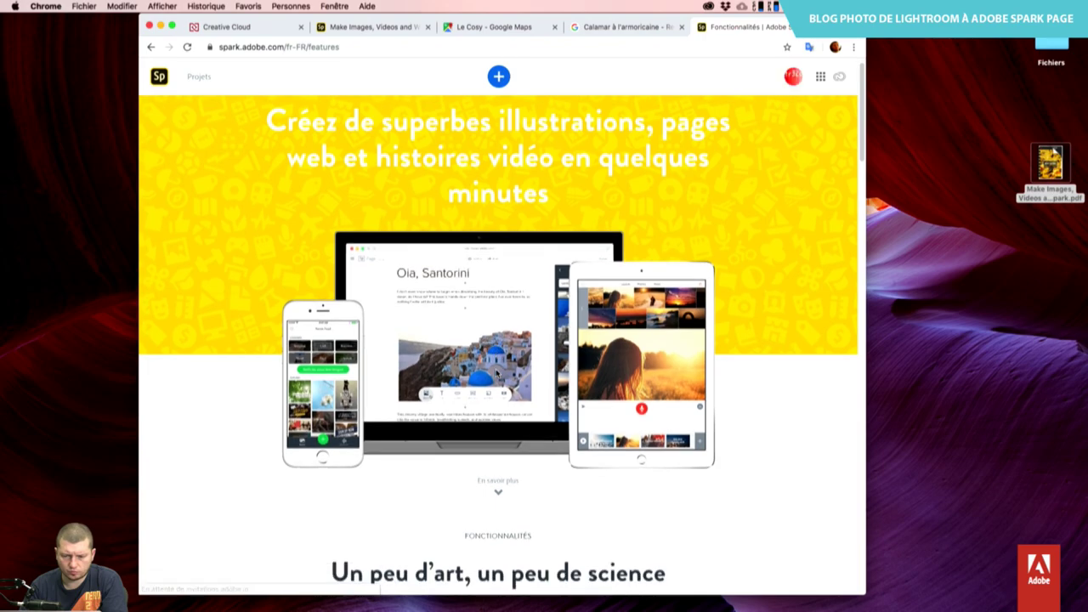
scroll(498, 373, down, 2)
scroll(497, 373, down, 4)
scroll(497, 373, down, 8)
scroll(497, 373, down, 5)
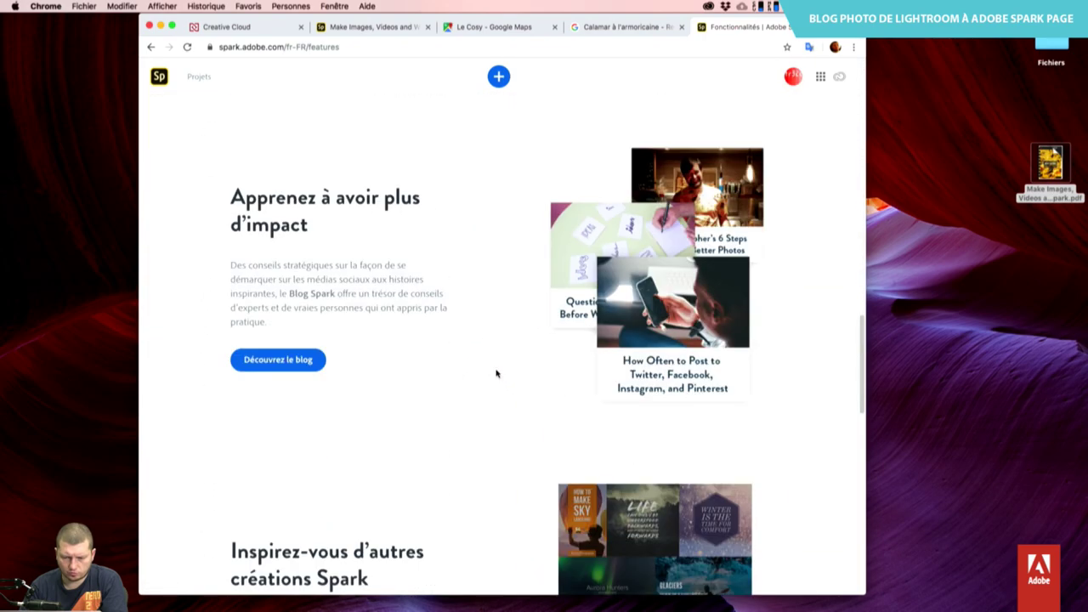
scroll(497, 374, down, 8)
scroll(497, 373, down, 5)
scroll(497, 373, down, 2)
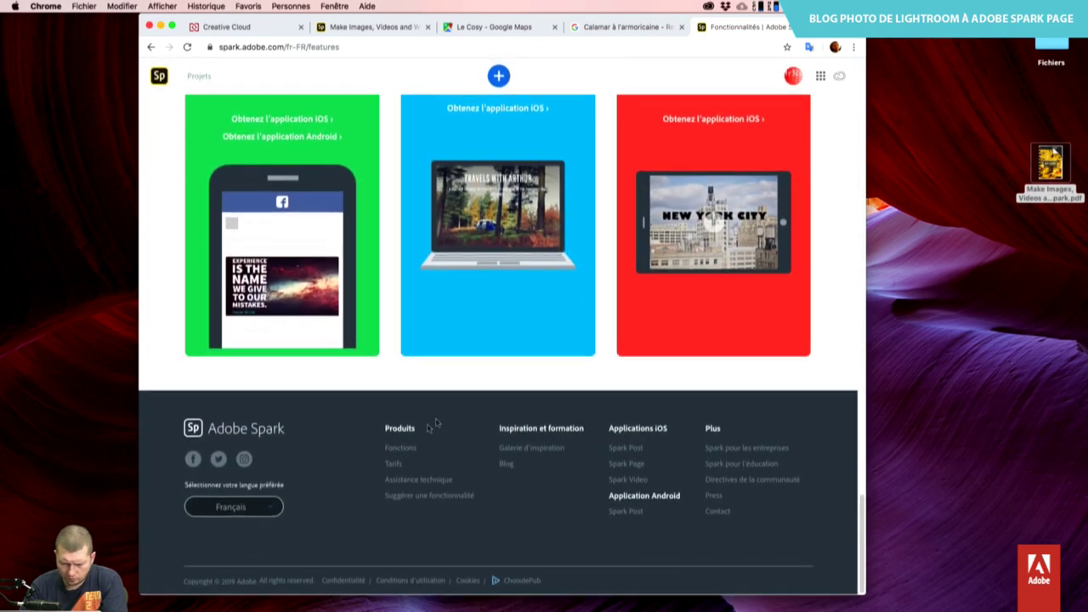
click(393, 464)
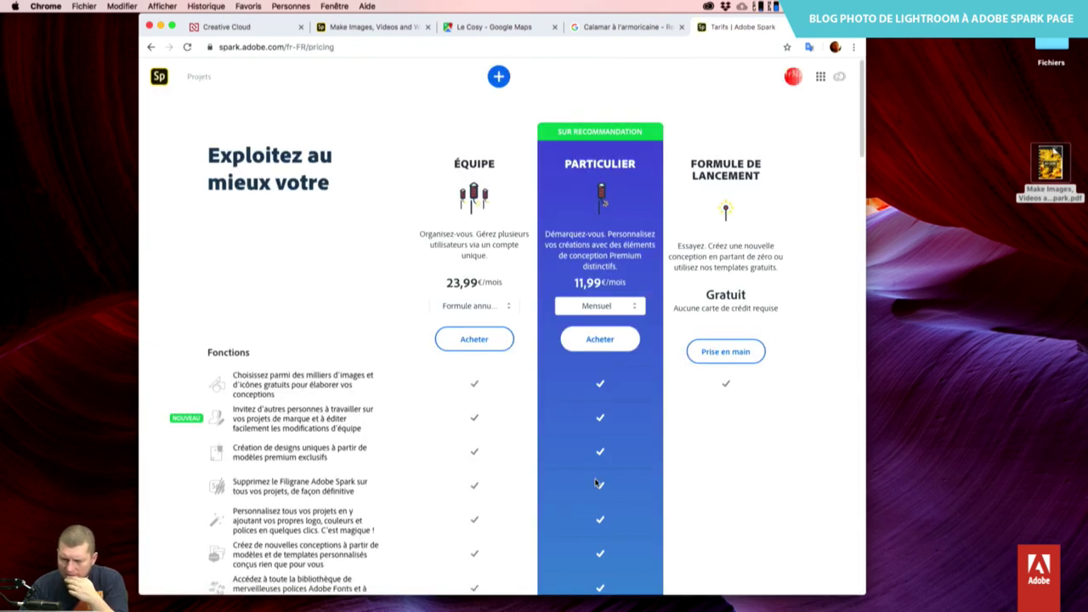
Open the 'En savoir plus' article about Spark in Creative Cloud plans from the pricing page.
scroll(595, 482, down, 1)
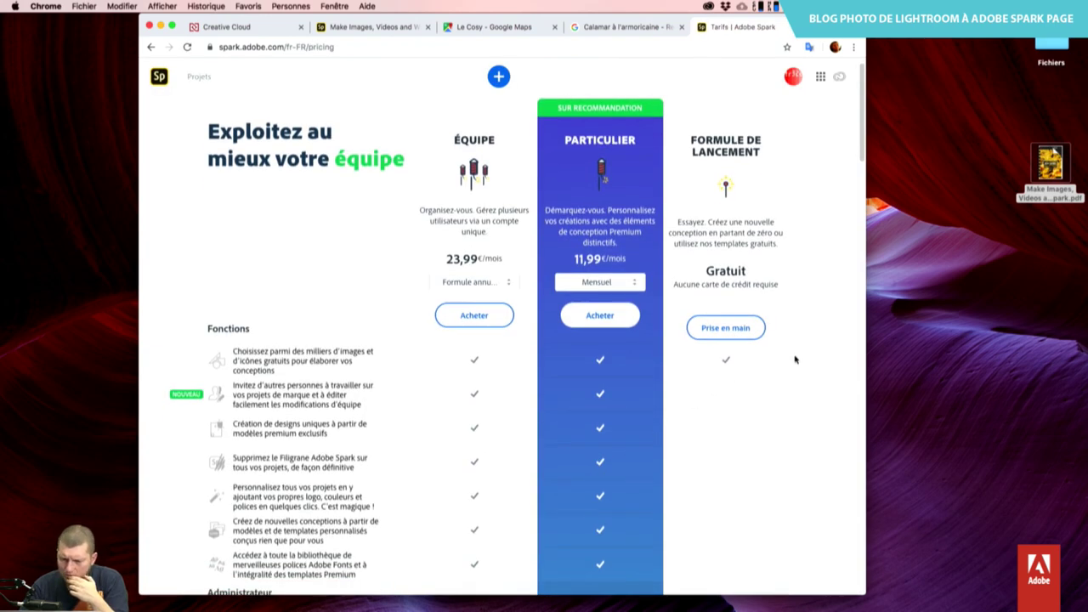
scroll(796, 359, down, 1)
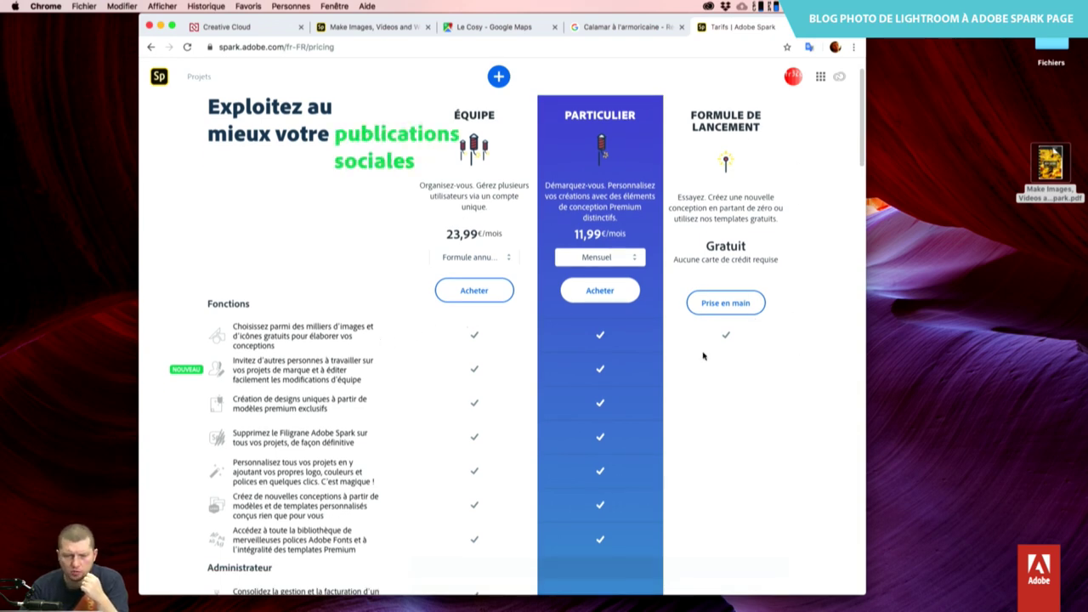
scroll(705, 357, up, 2)
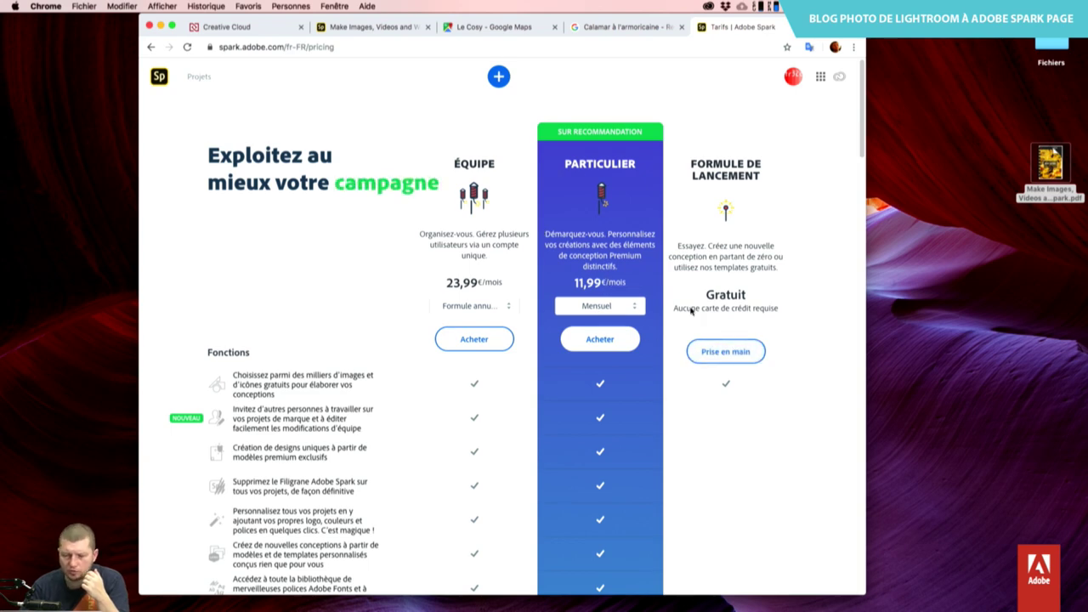
scroll(691, 310, down, 5)
scroll(691, 311, down, 1)
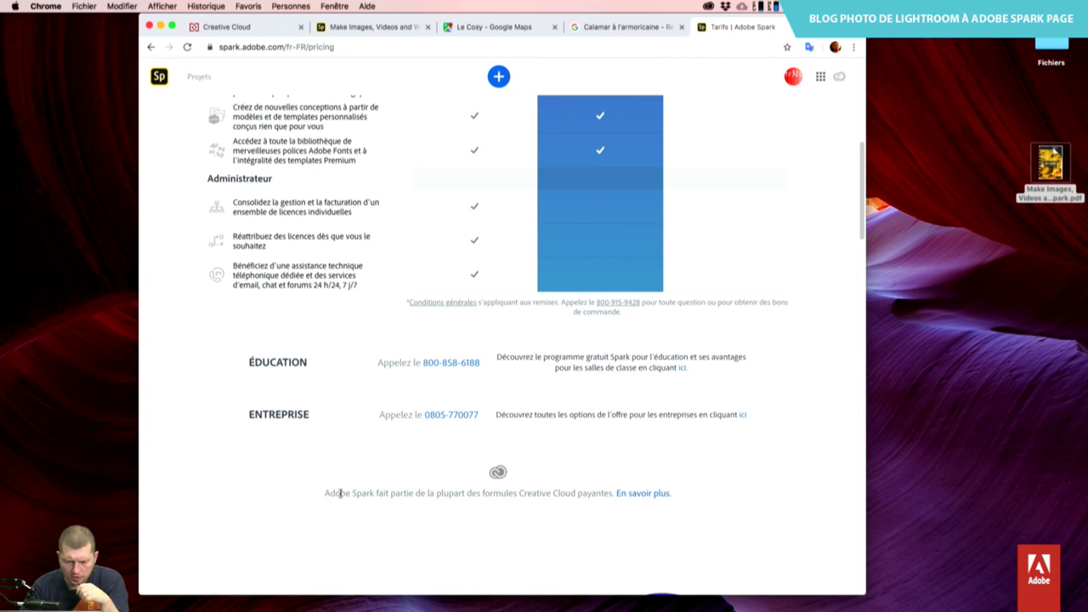
click(621, 498)
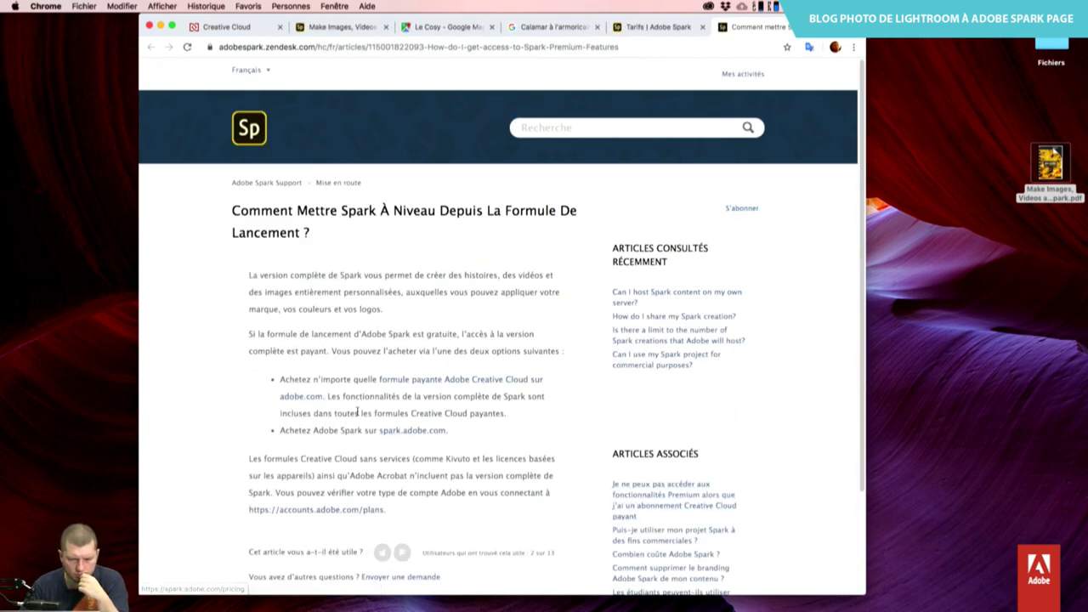
scroll(358, 415, down, 3)
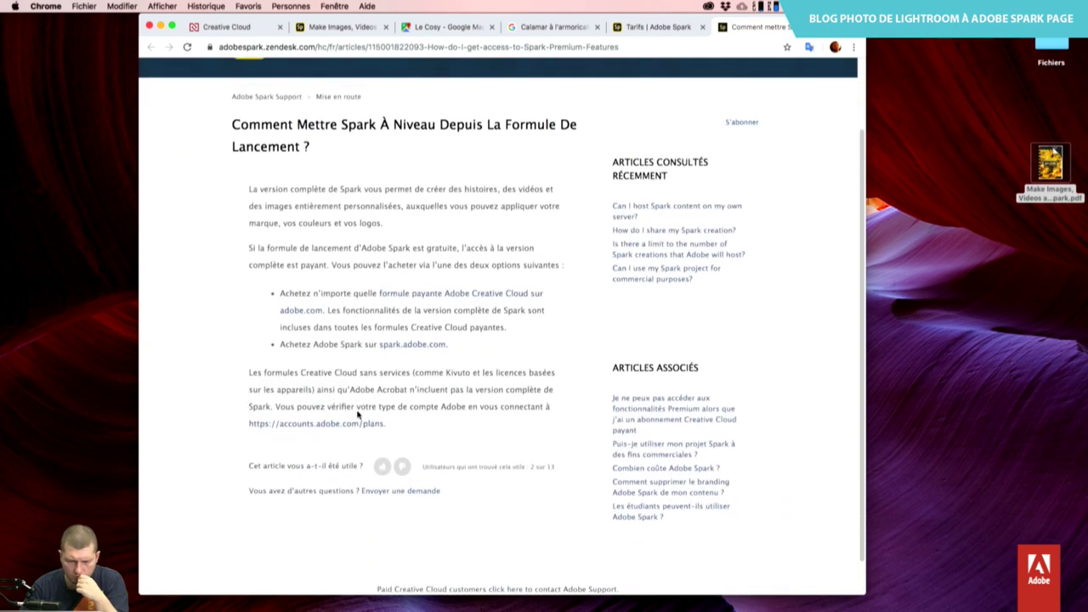
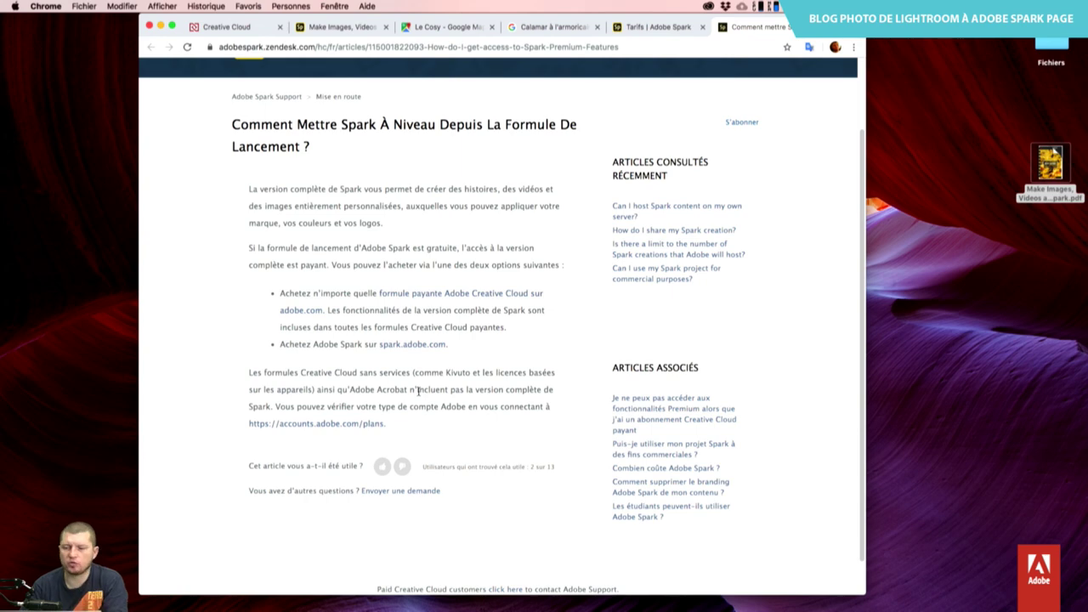
Look over the Spark pricing page, then return to the published page's share dialog.
click(644, 34)
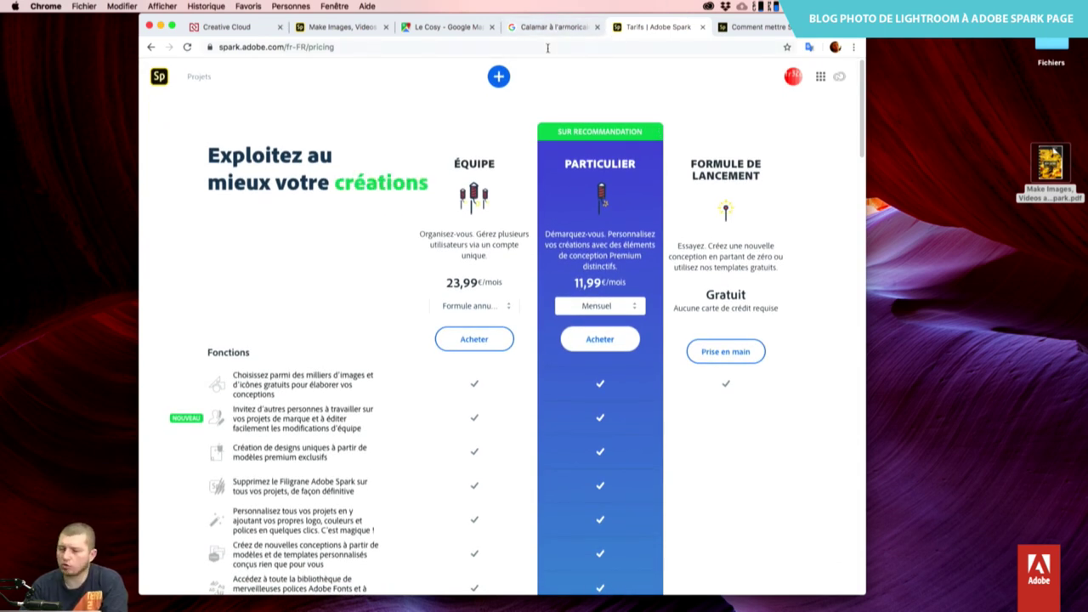
click(349, 27)
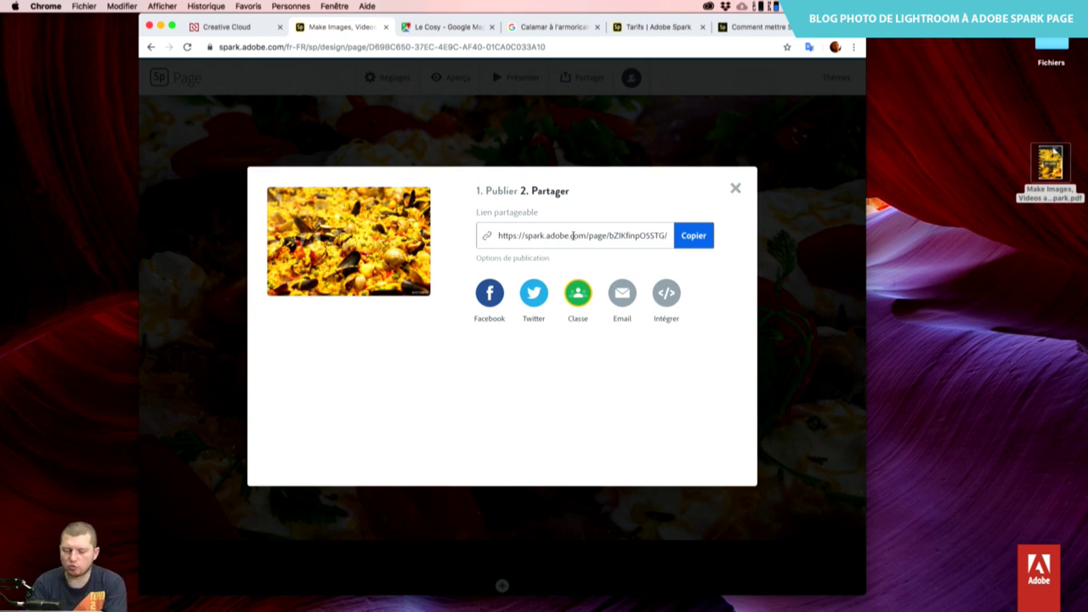
Open the Adobe Portfolio home page and the live portfolio site in new tabs.
key(super+t)
text(po)
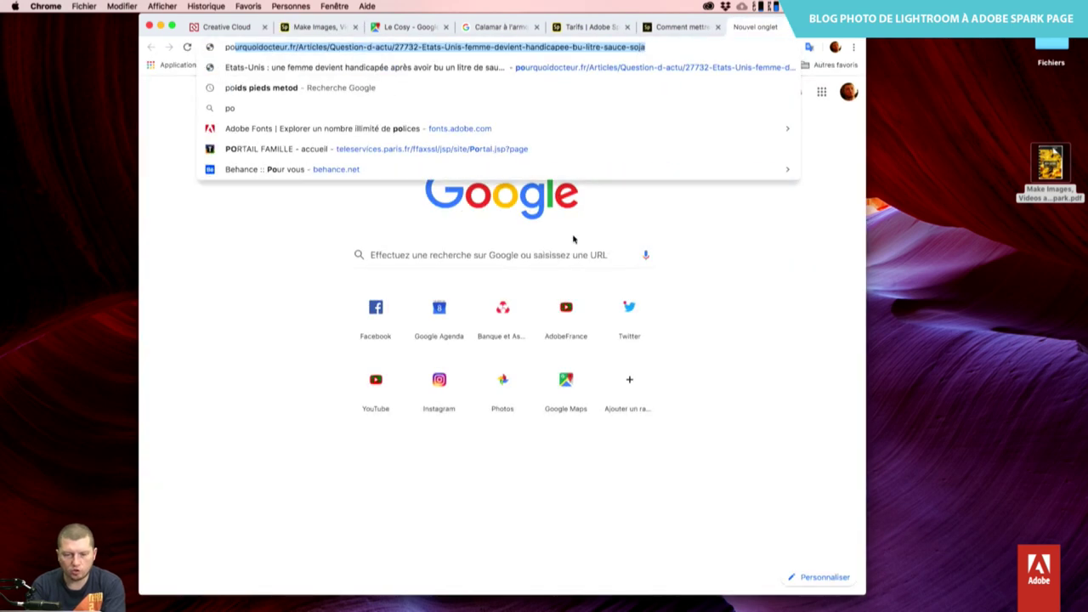
text(r)
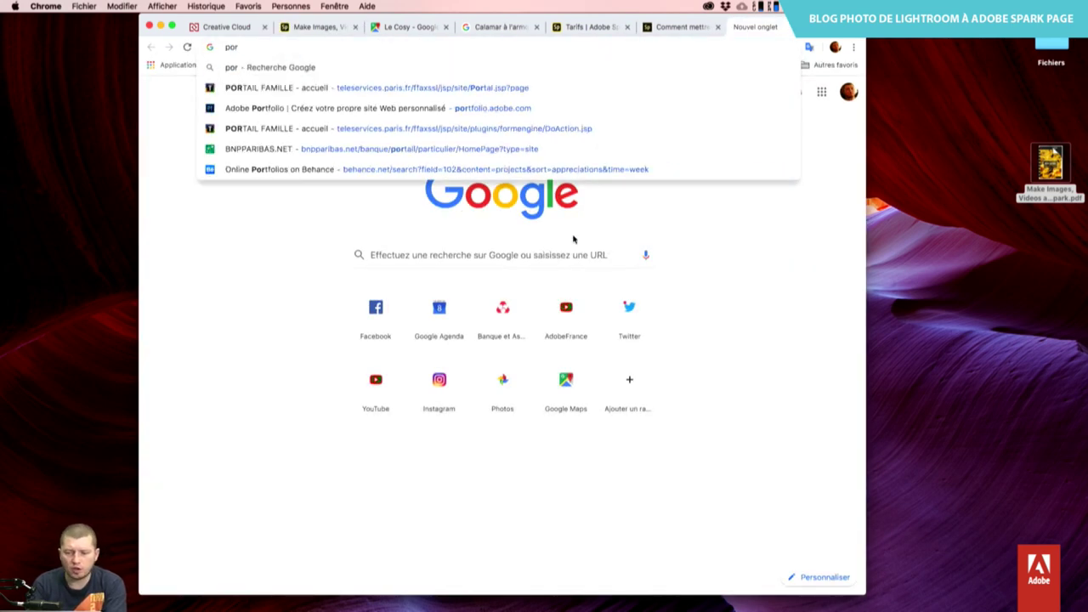
key(Down)
key(Down)
key(Return)
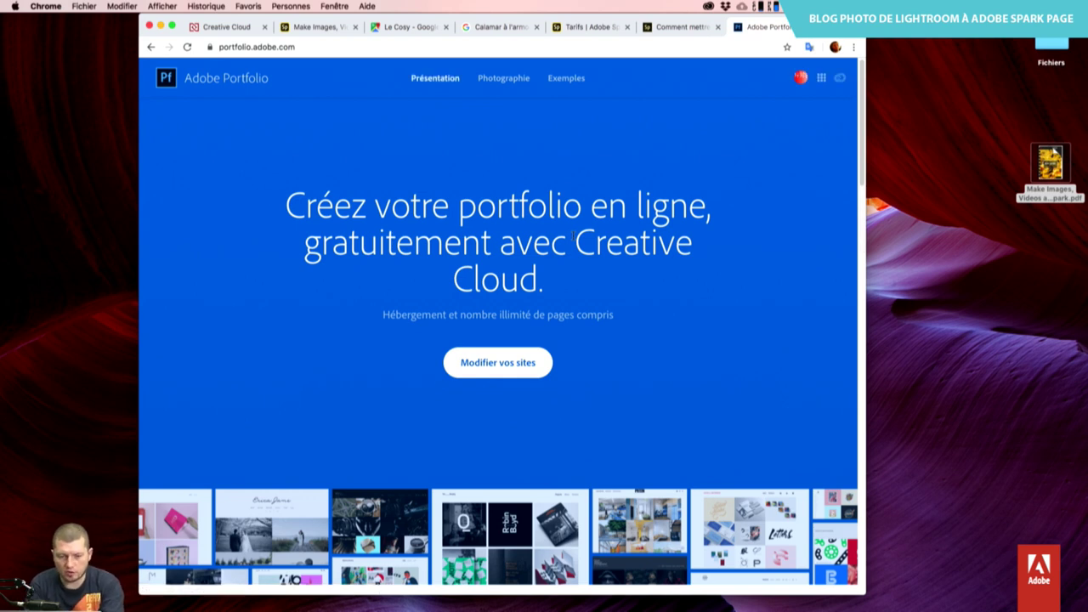
key(super+t)
text(fr32c)
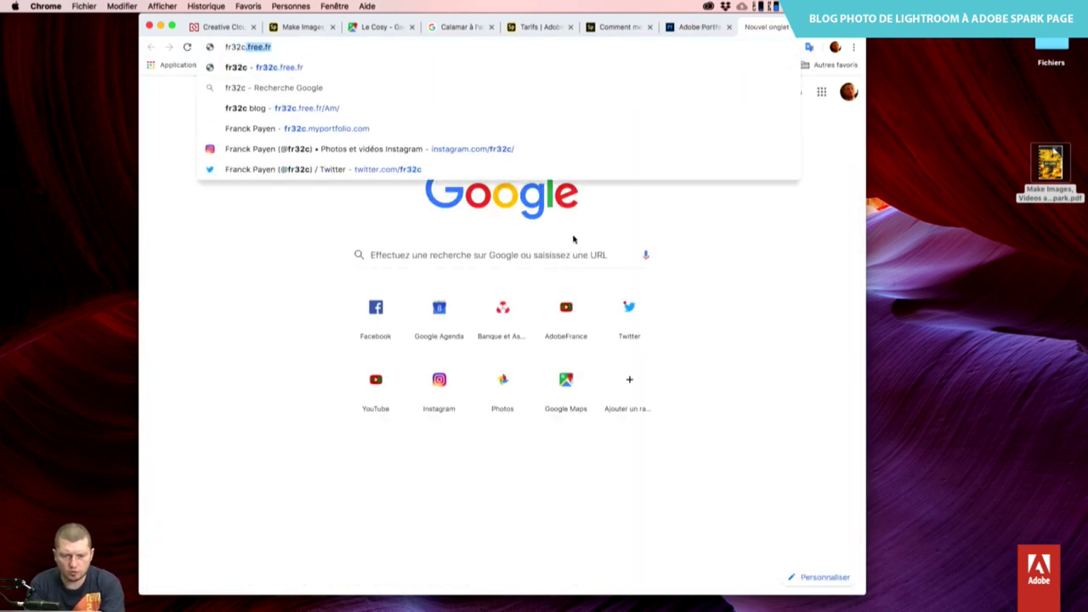
text(.m)
key(Return)
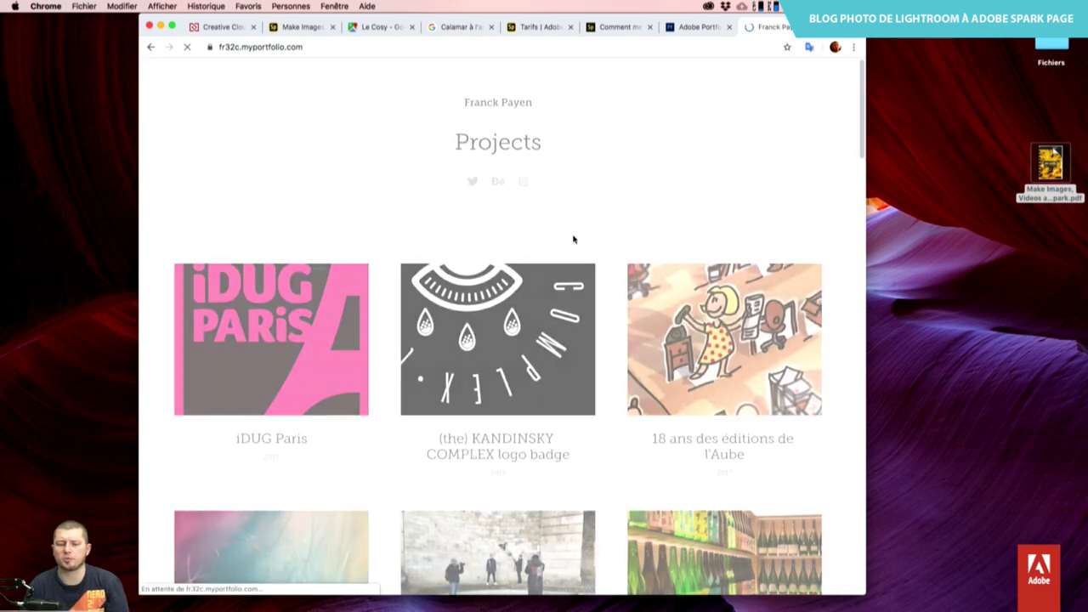
Open the existing site in the Portfolio editor and bring up the add-page choices.
click(708, 30)
click(497, 368)
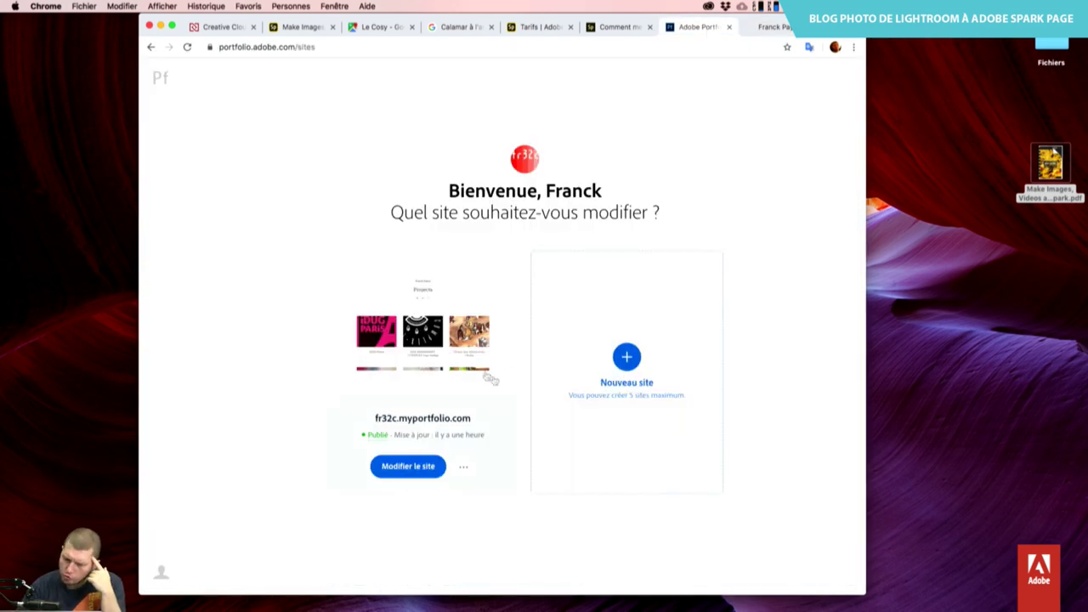
click(452, 423)
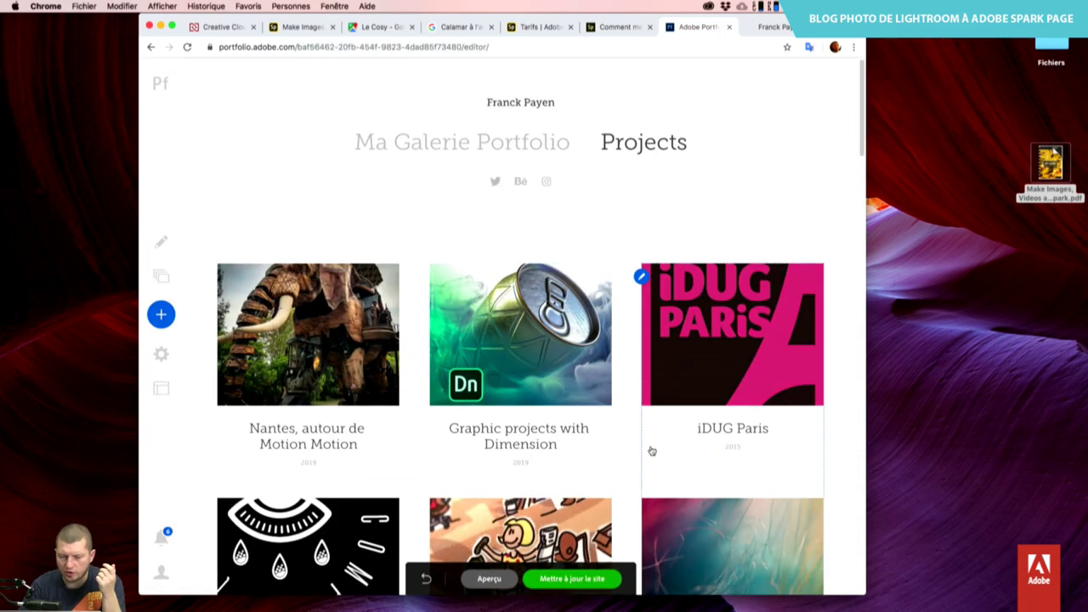
scroll(596, 340, down, 5)
scroll(372, 284, up, 5)
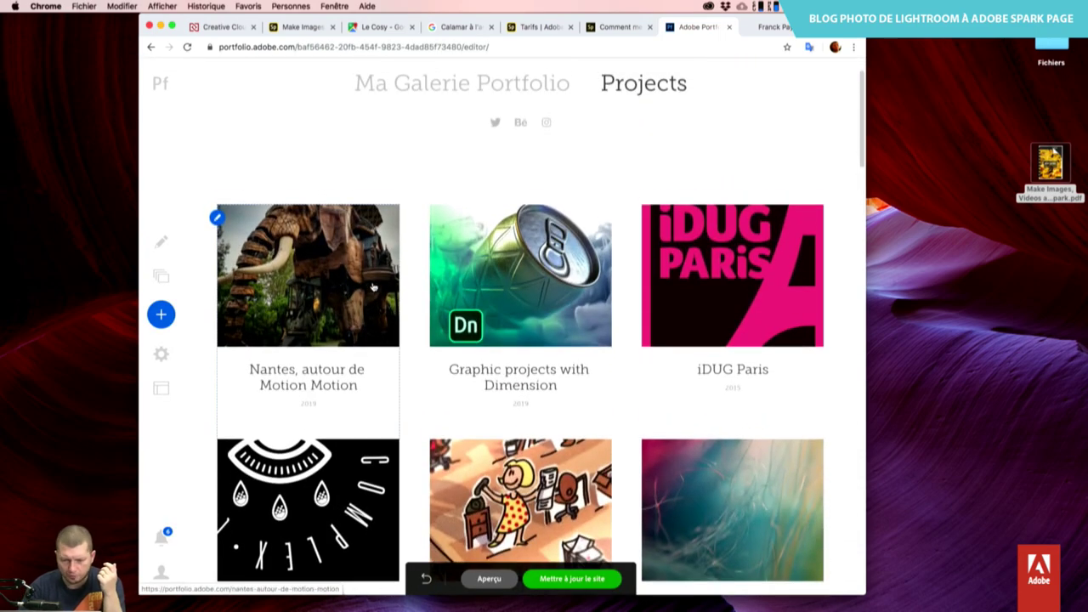
click(170, 320)
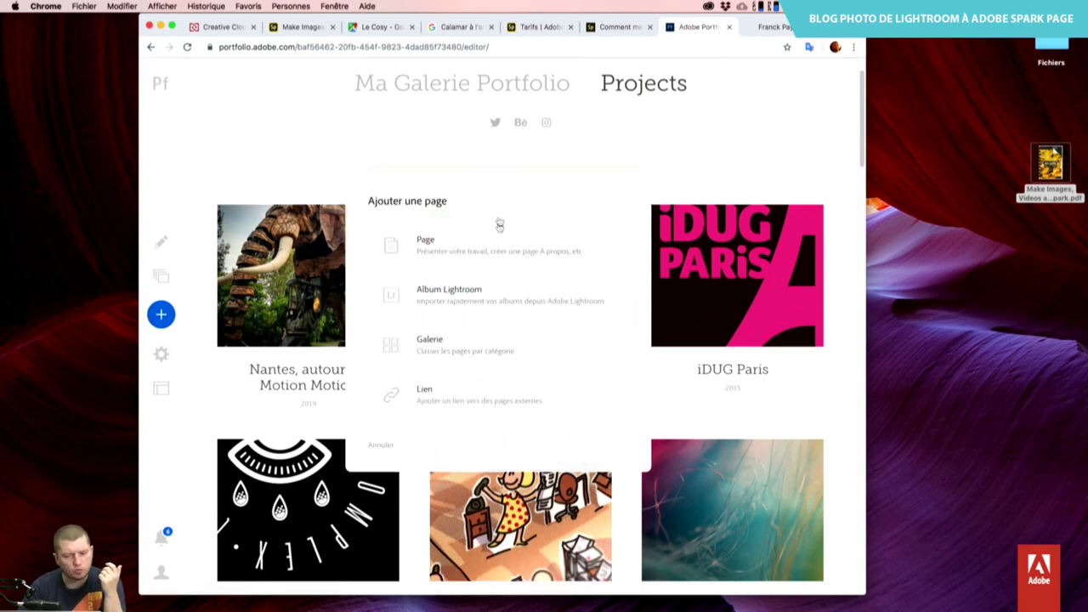
Create a new empty gallery named 'Galerie'.
click(490, 351)
click(489, 306)
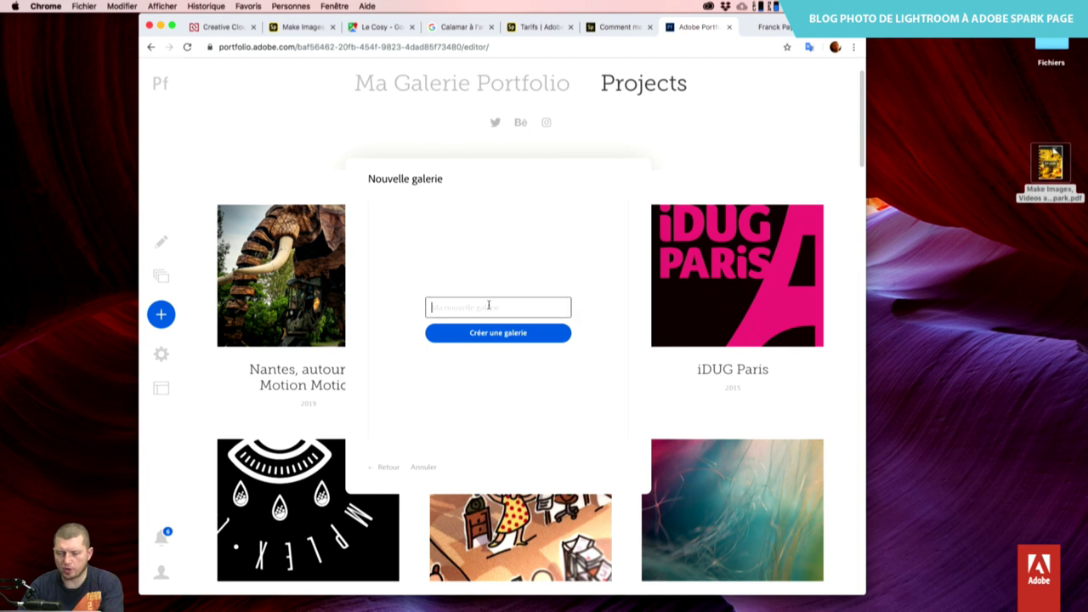
text(Galerie)
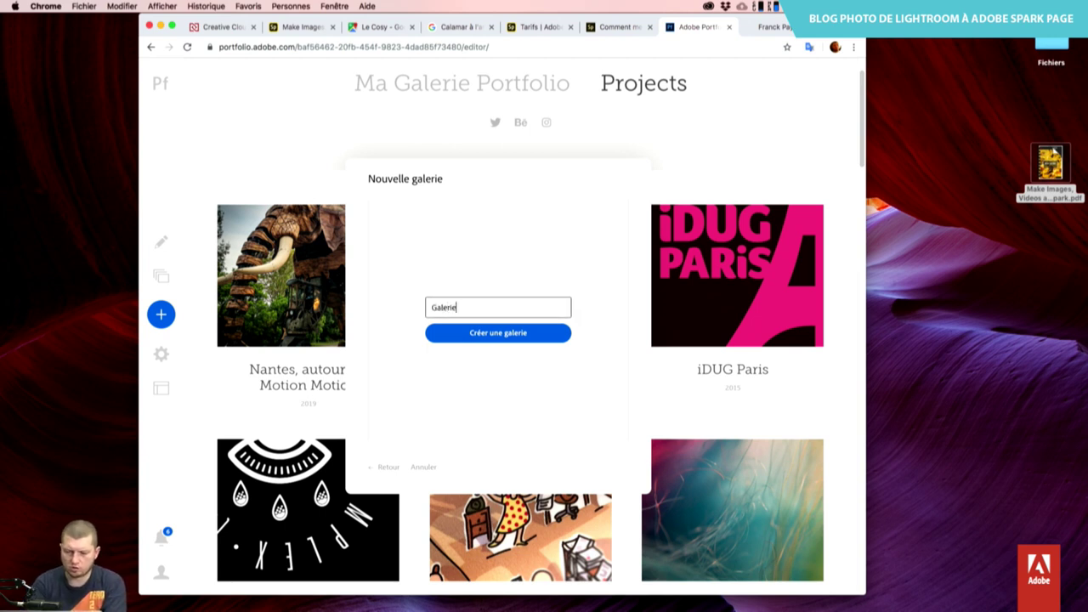
click(510, 338)
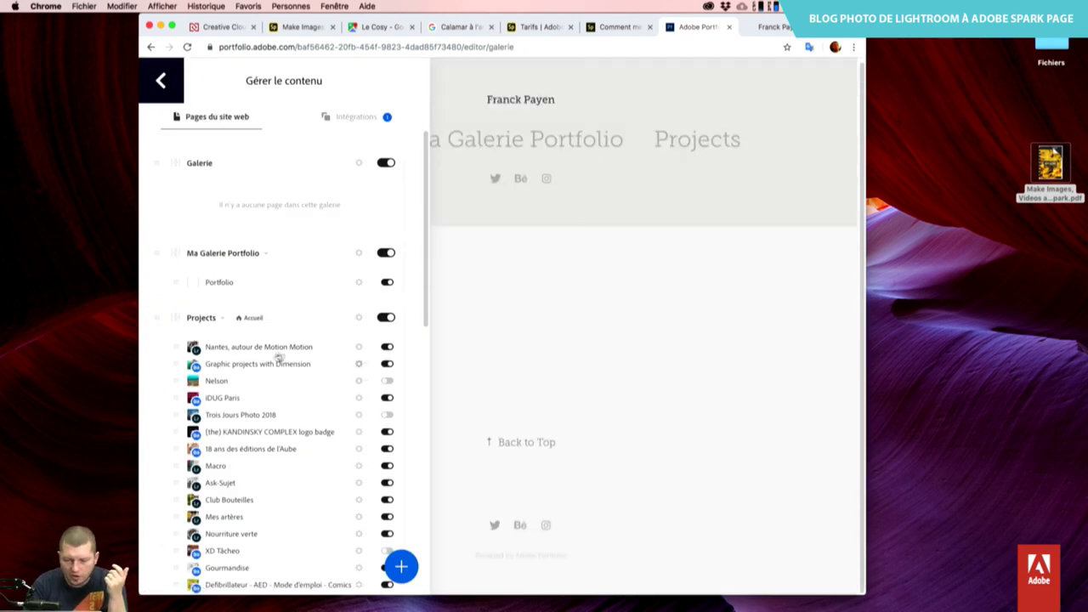
Move Nelson and Trois Jours Photo 2018 into Ma Galerie Portfolio and open that page.
click(389, 381)
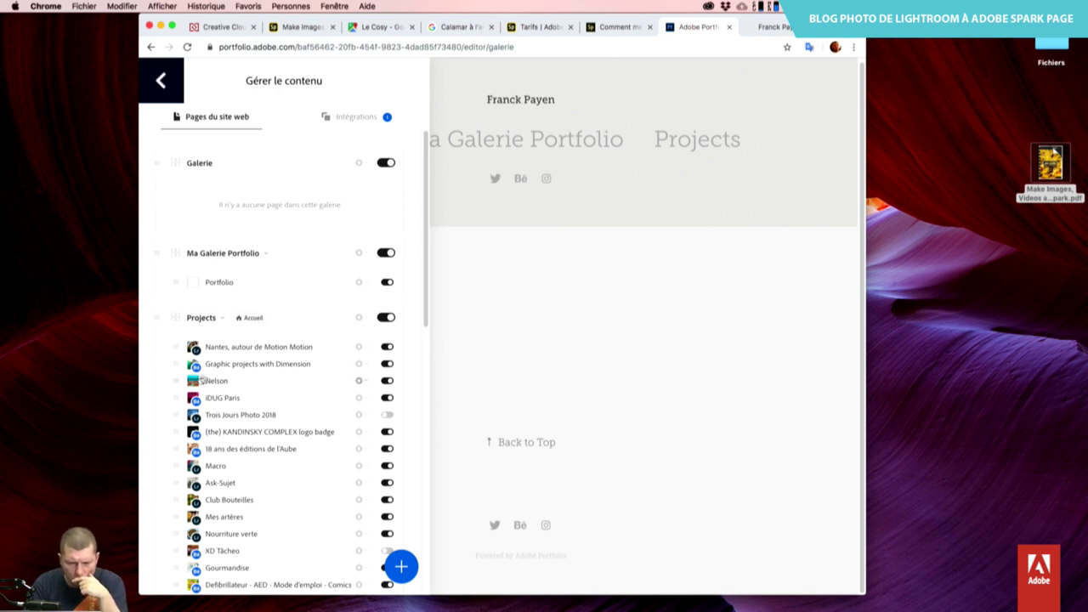
drag(177, 381, 177, 290)
drag(176, 285, 176, 279)
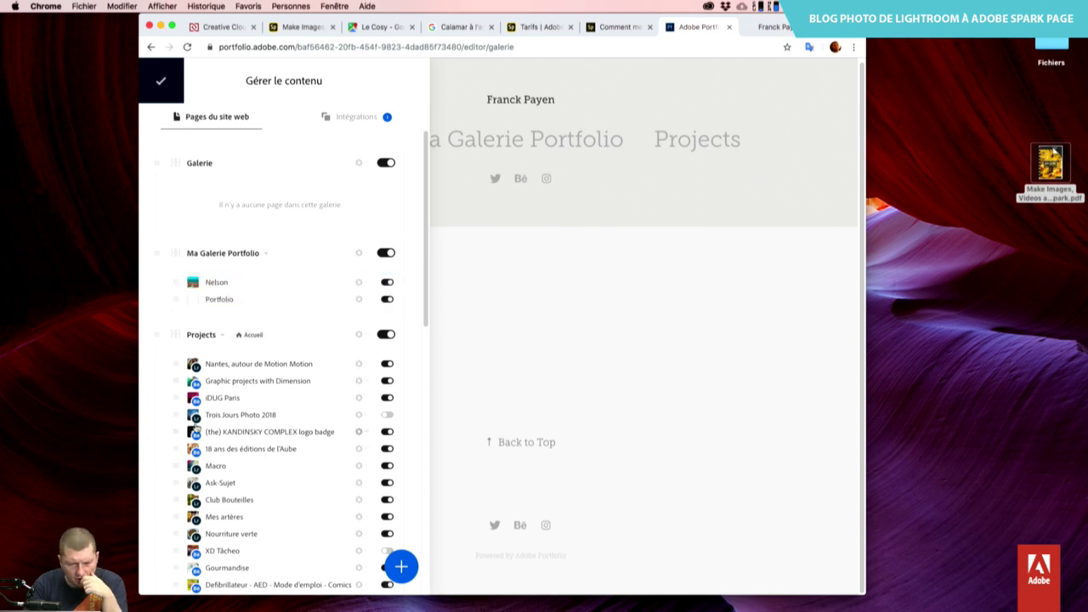
drag(178, 419, 193, 296)
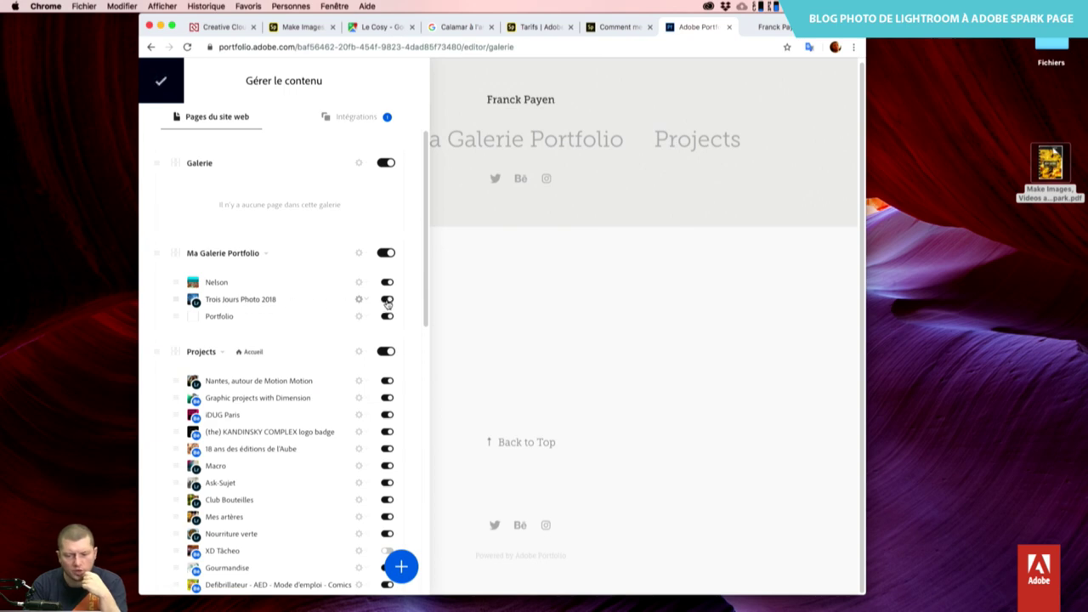
scroll(347, 496, down, 2)
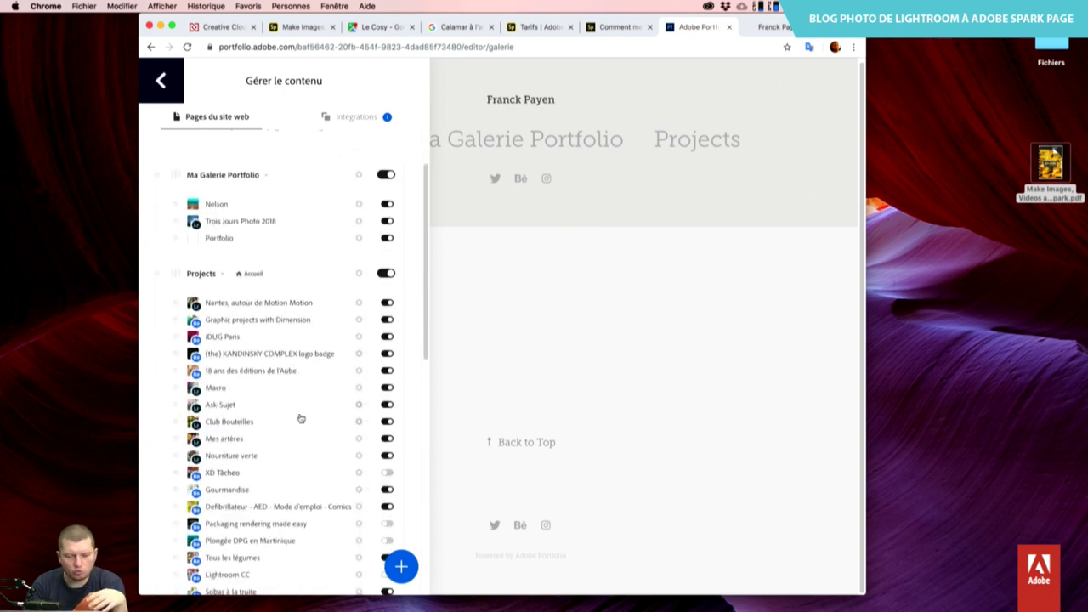
scroll(291, 327, up, 2)
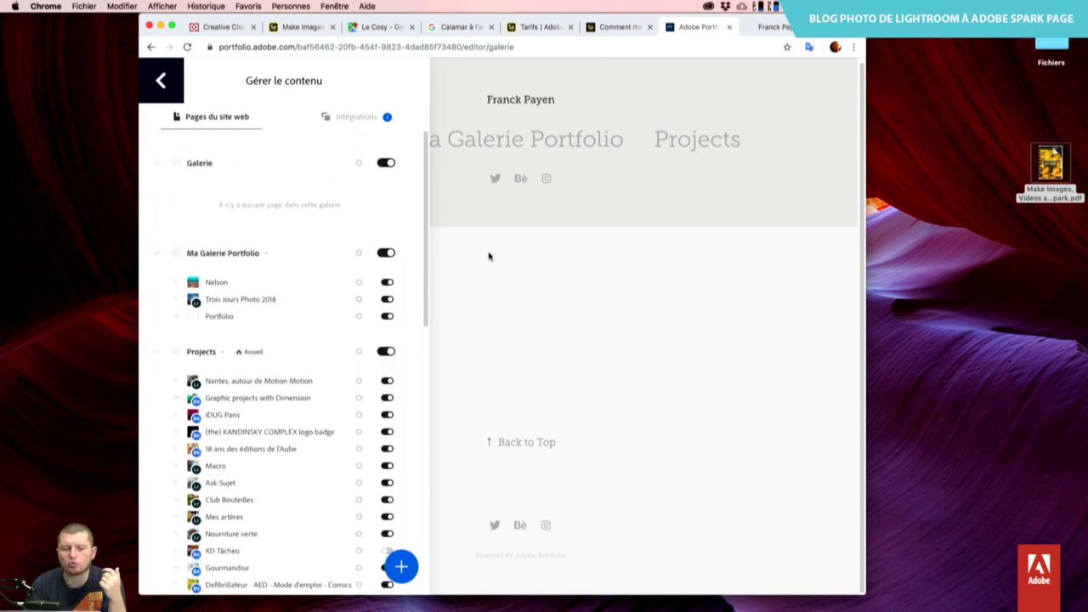
click(557, 175)
click(486, 142)
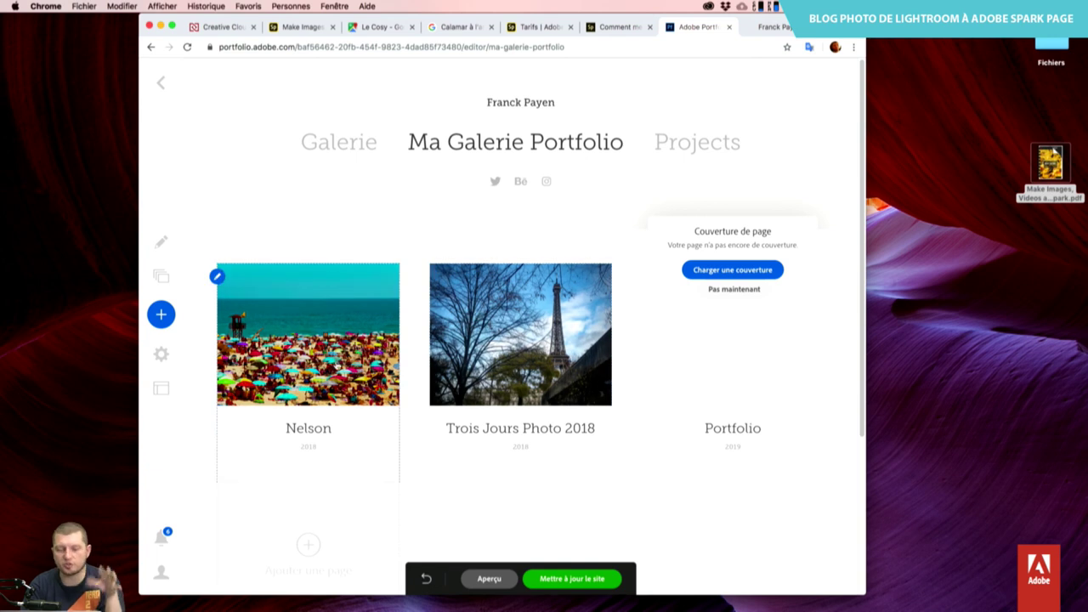
mouse_move(308, 340)
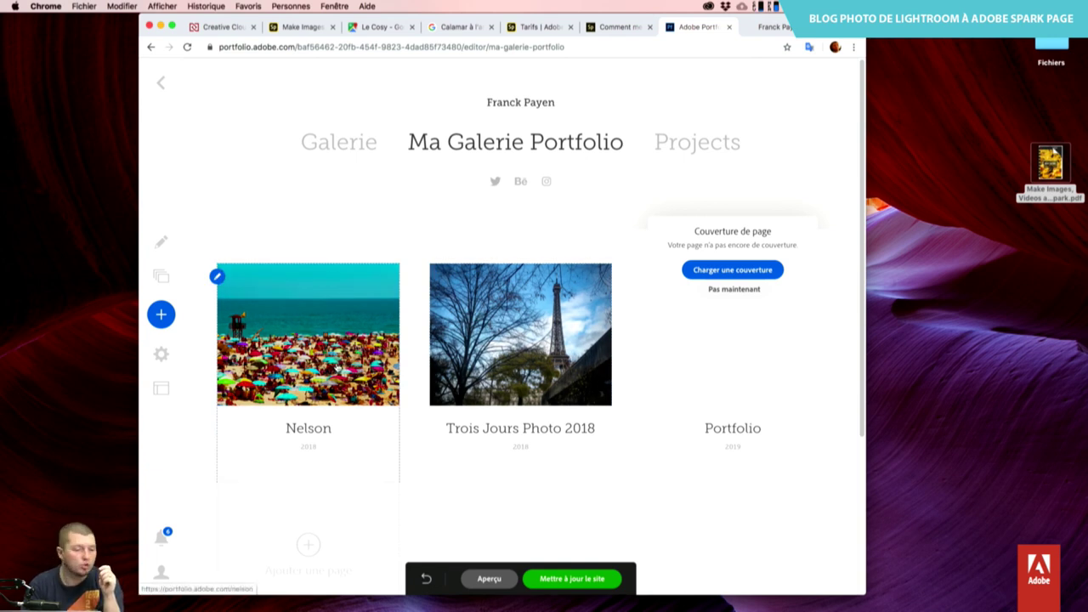
From the Galerie page, create a plain page 'Page Simple' with destination Navigation.
click(366, 141)
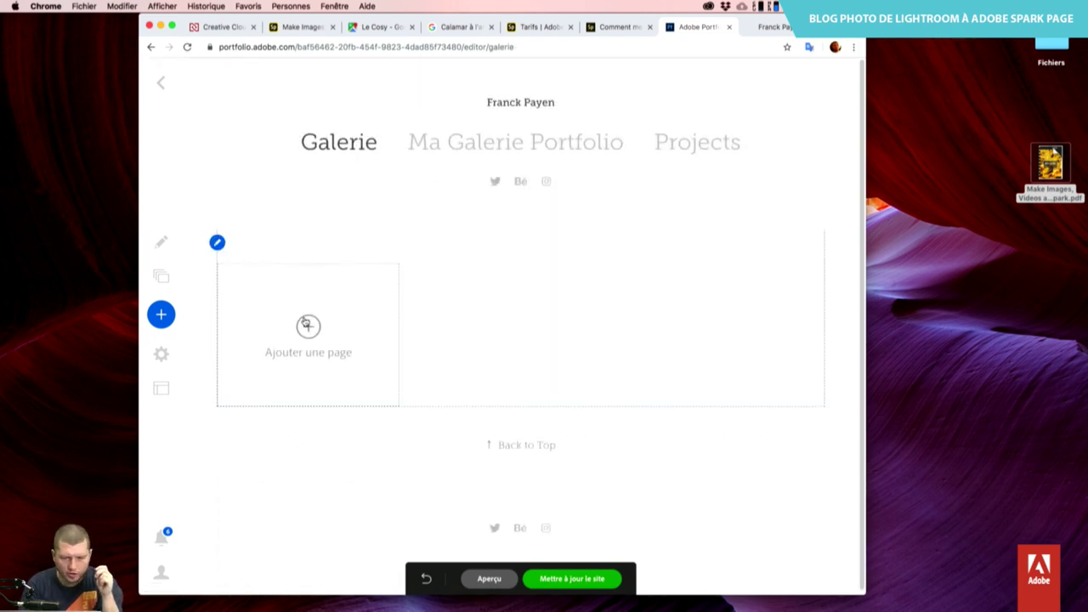
click(311, 331)
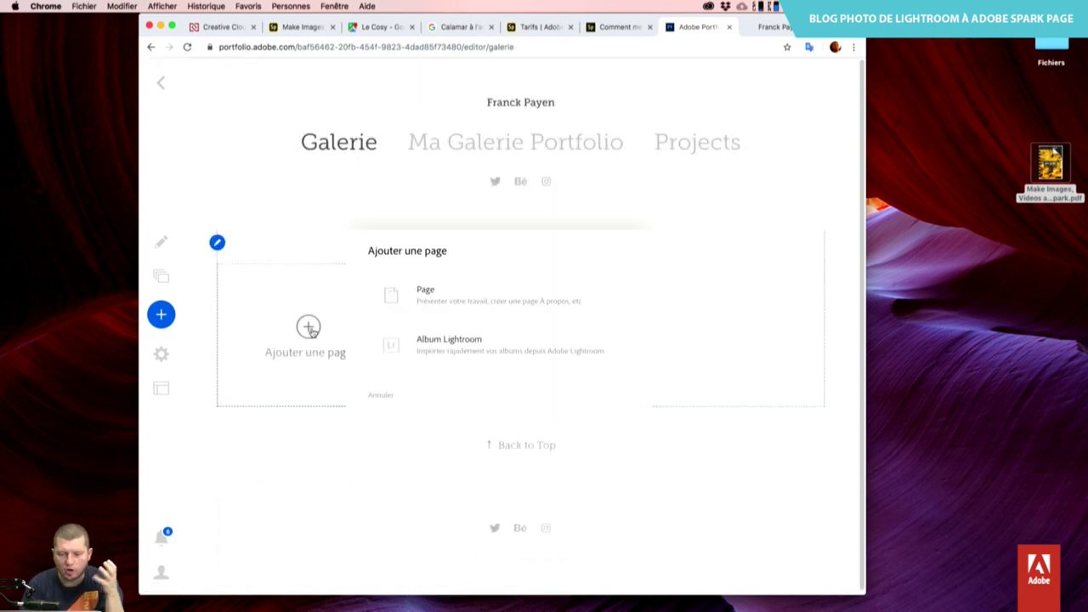
click(469, 304)
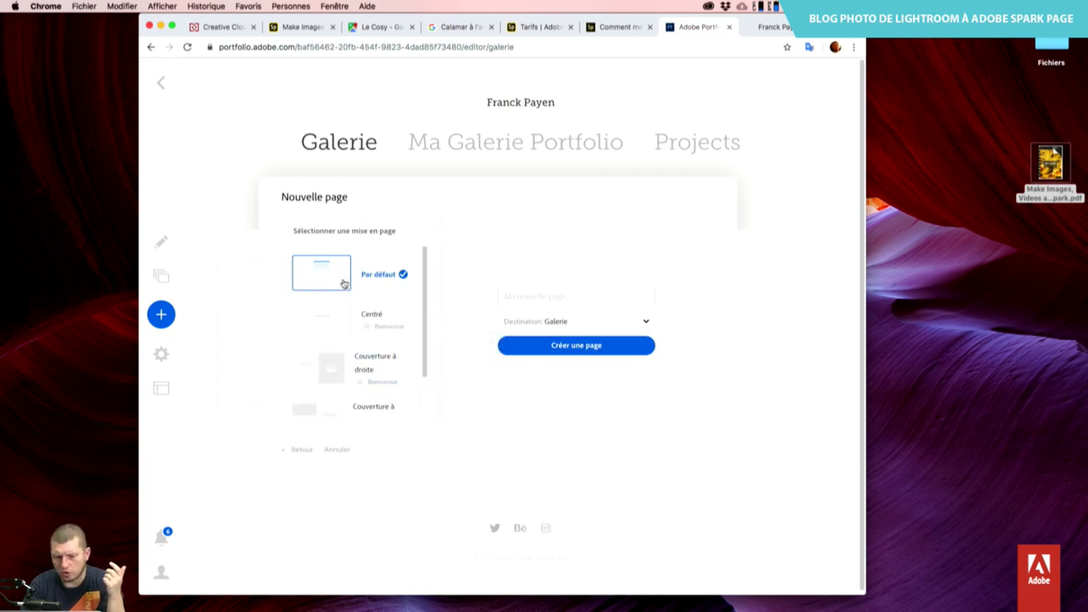
click(550, 296)
text(Page Simple)
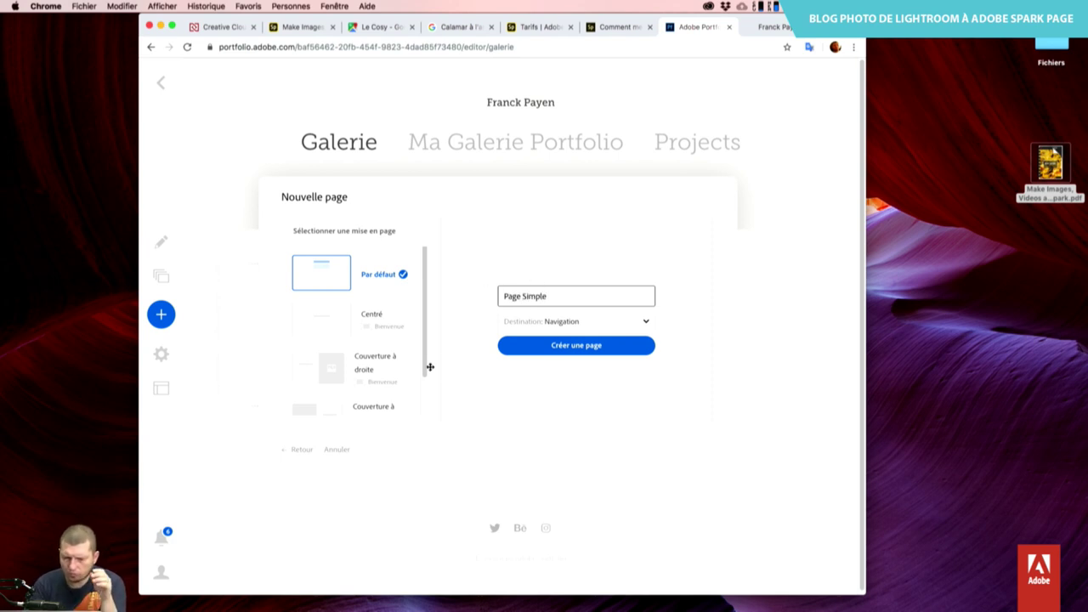
drag(425, 359, 422, 433)
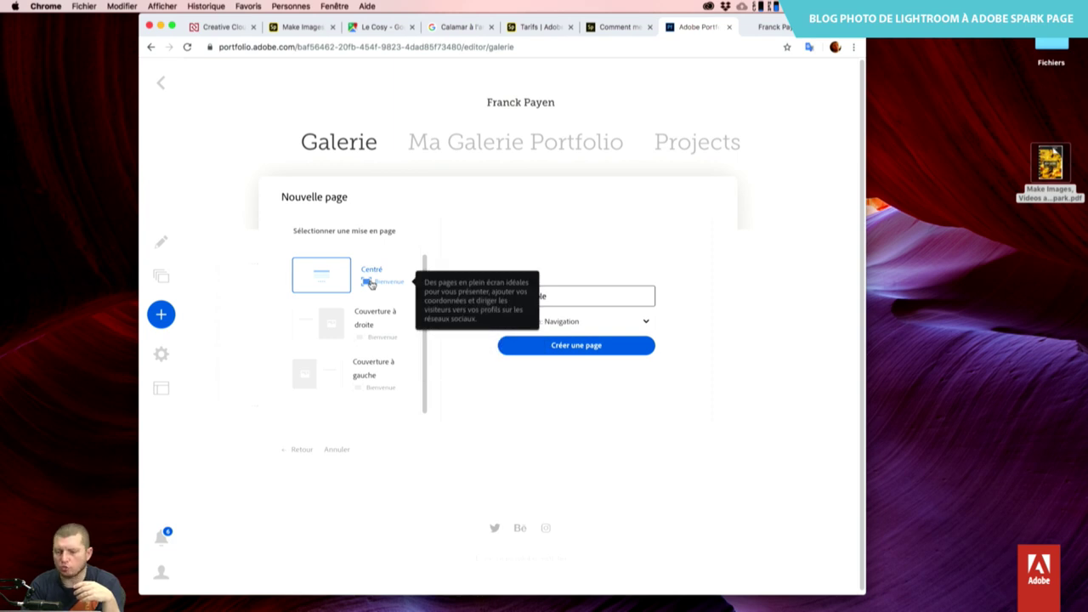
scroll(358, 340, up, 2)
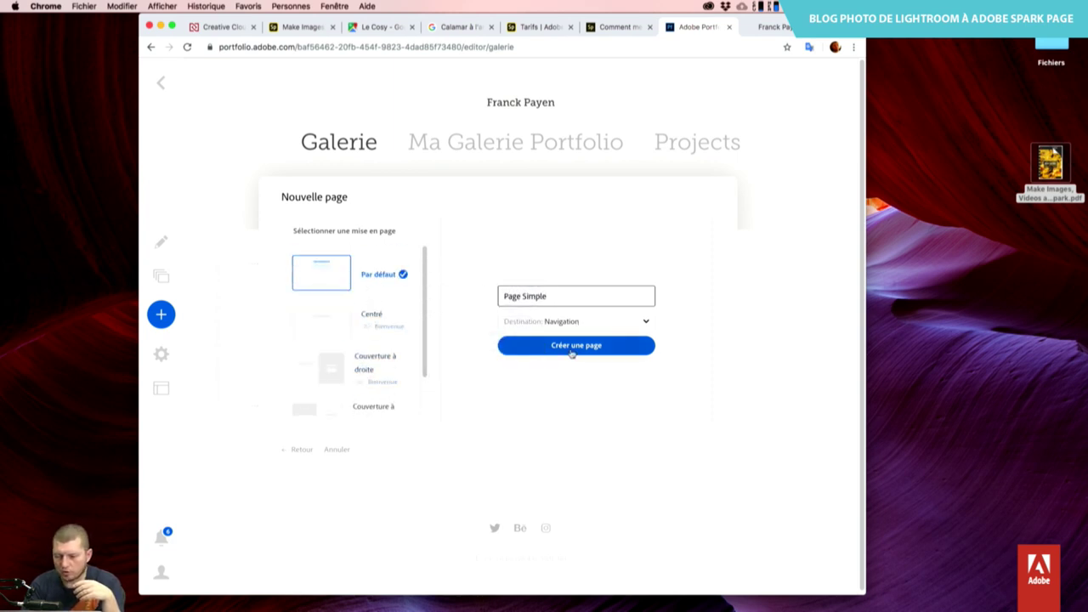
click(571, 320)
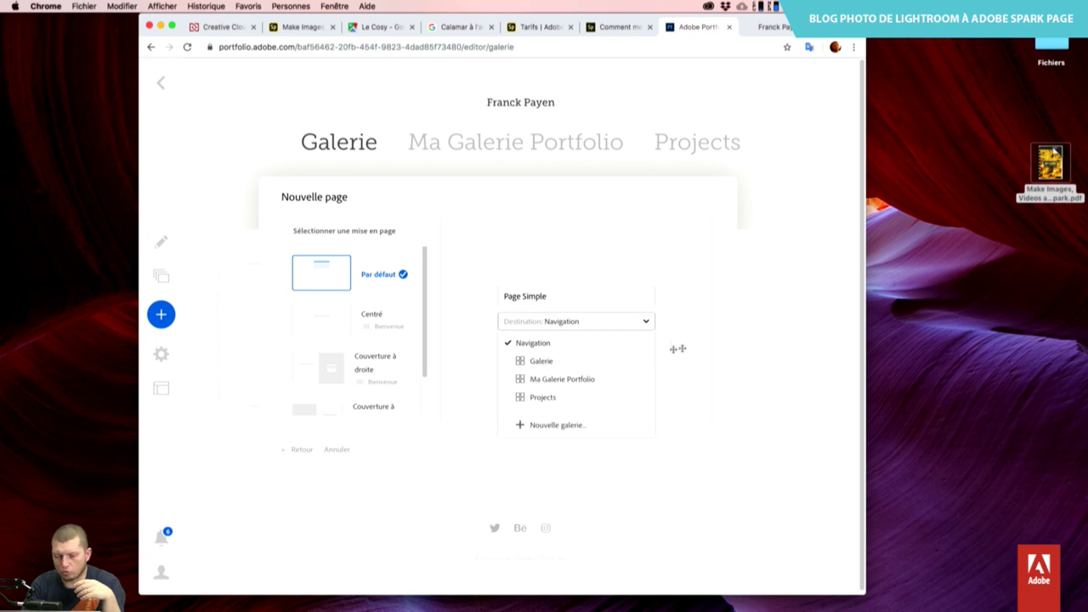
click(550, 345)
click(549, 349)
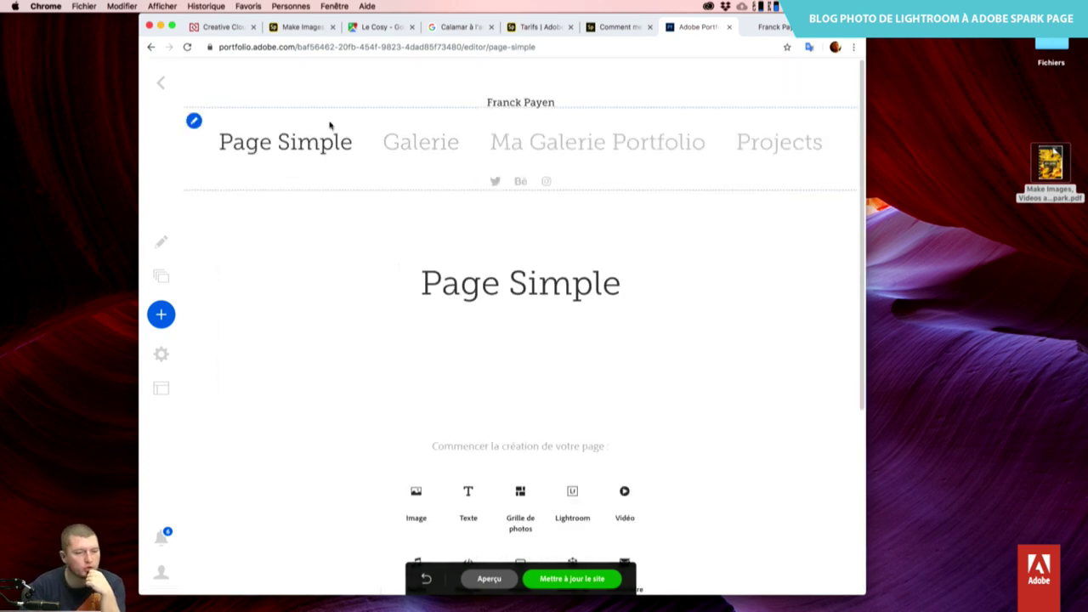
Add a photo grid block to Page Simple, filled from Lightroom.
scroll(566, 366, down, 5)
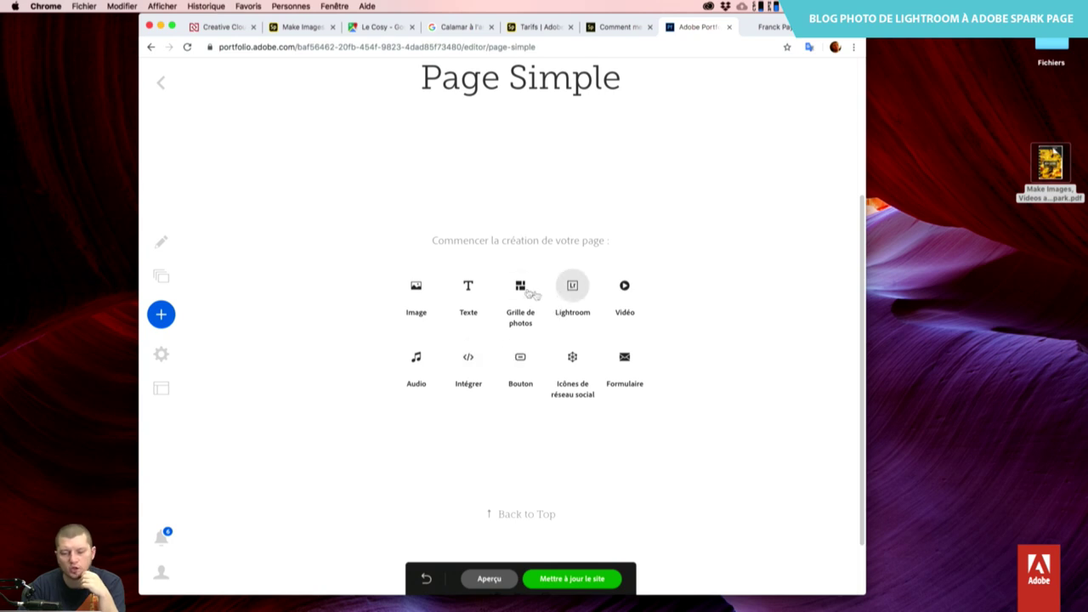
click(521, 289)
click(559, 497)
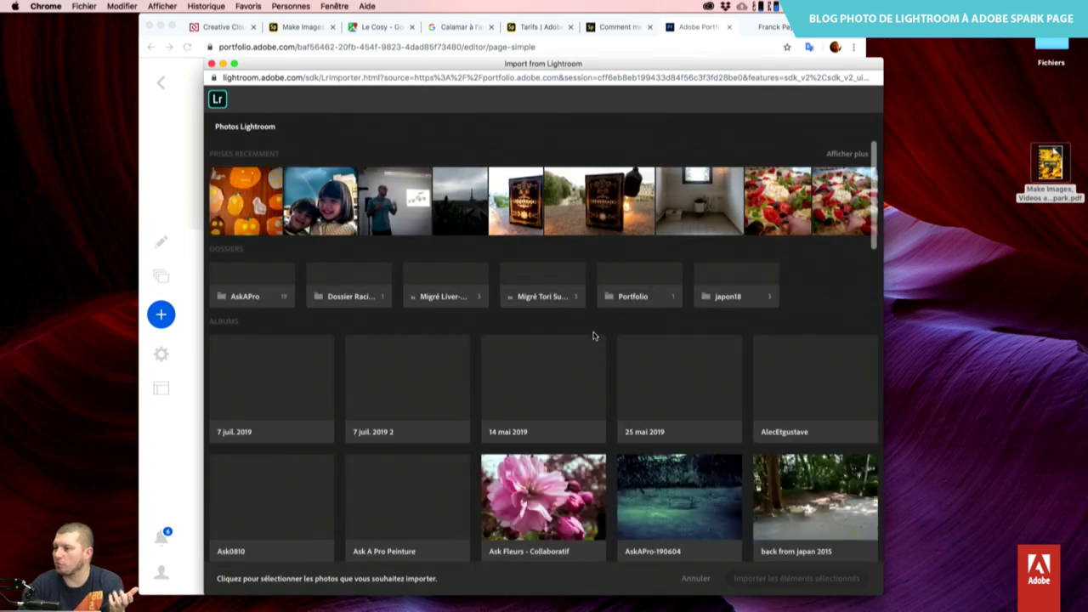
Import the jar, toast, coffee-cup, berries and ramekins photos from Collection Ask Livre.
scroll(436, 427, down, 3)
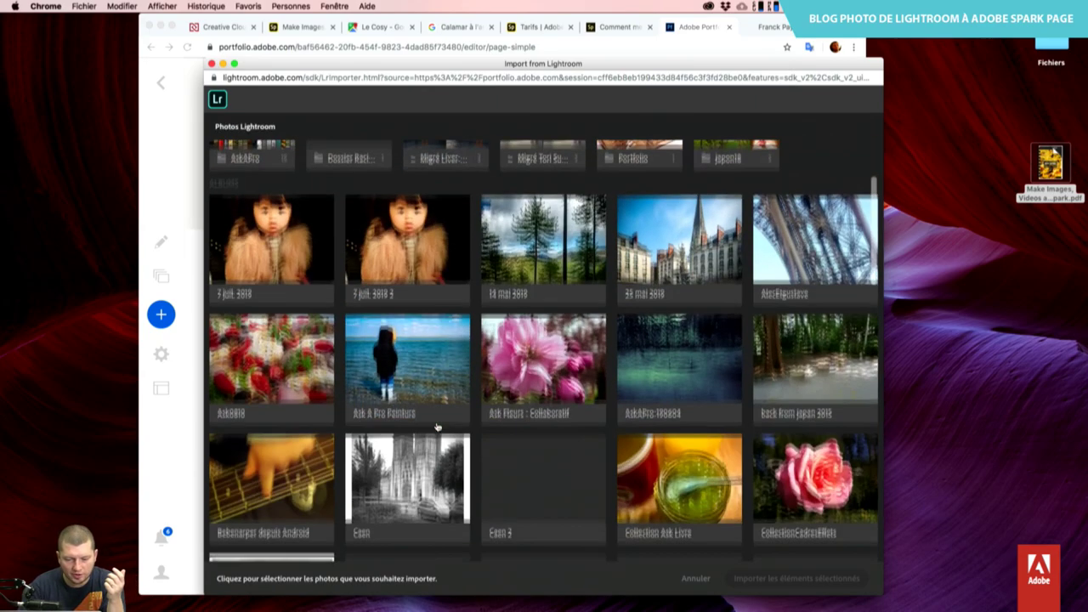
scroll(436, 427, down, 2)
scroll(437, 427, down, 3)
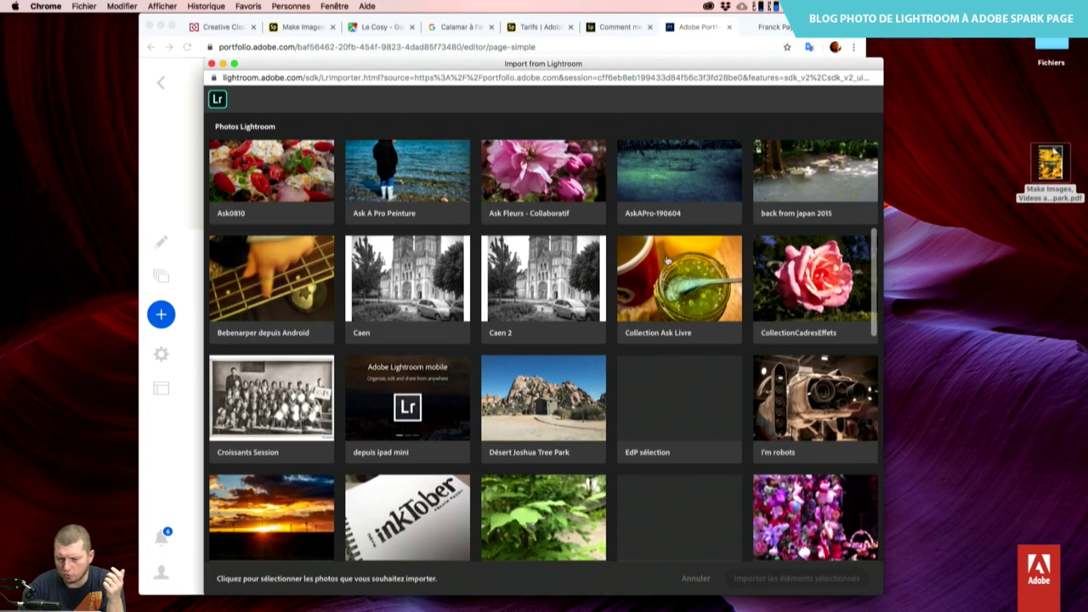
click(676, 281)
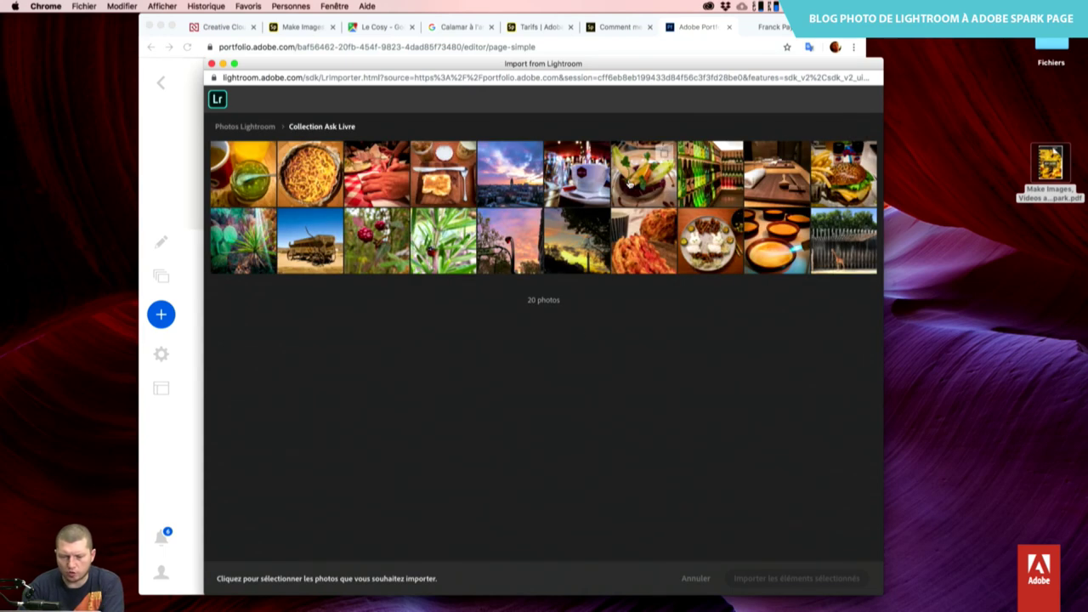
click(265, 154)
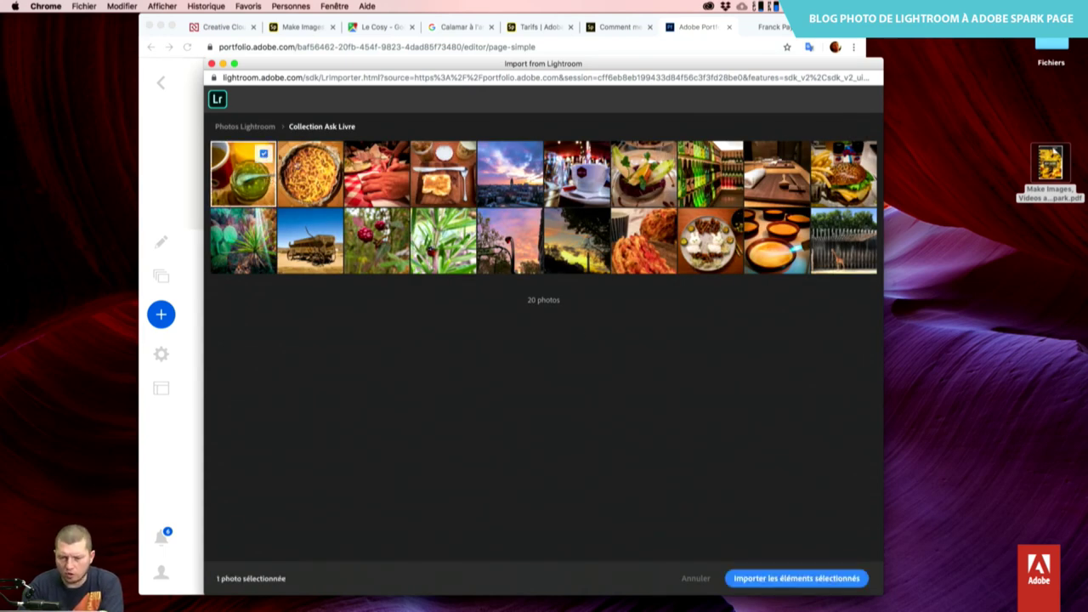
click(464, 154)
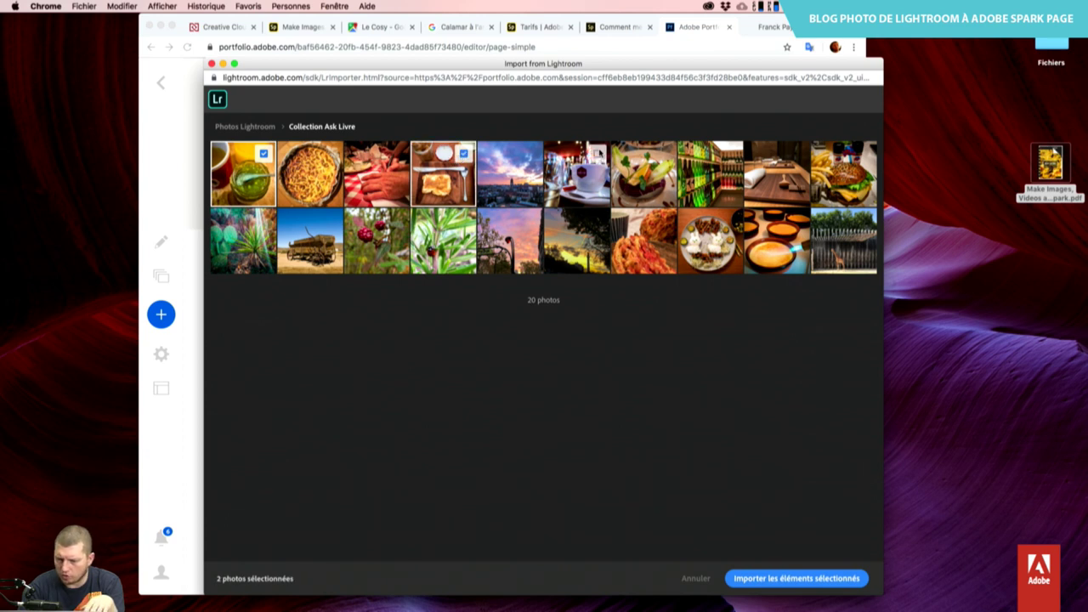
click(599, 154)
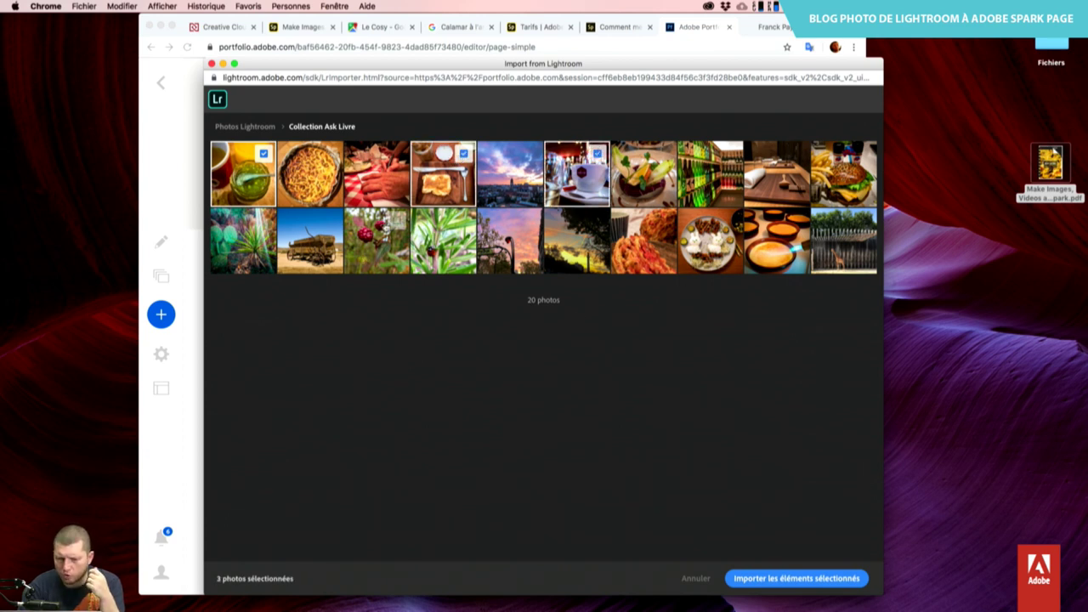
click(397, 221)
click(797, 220)
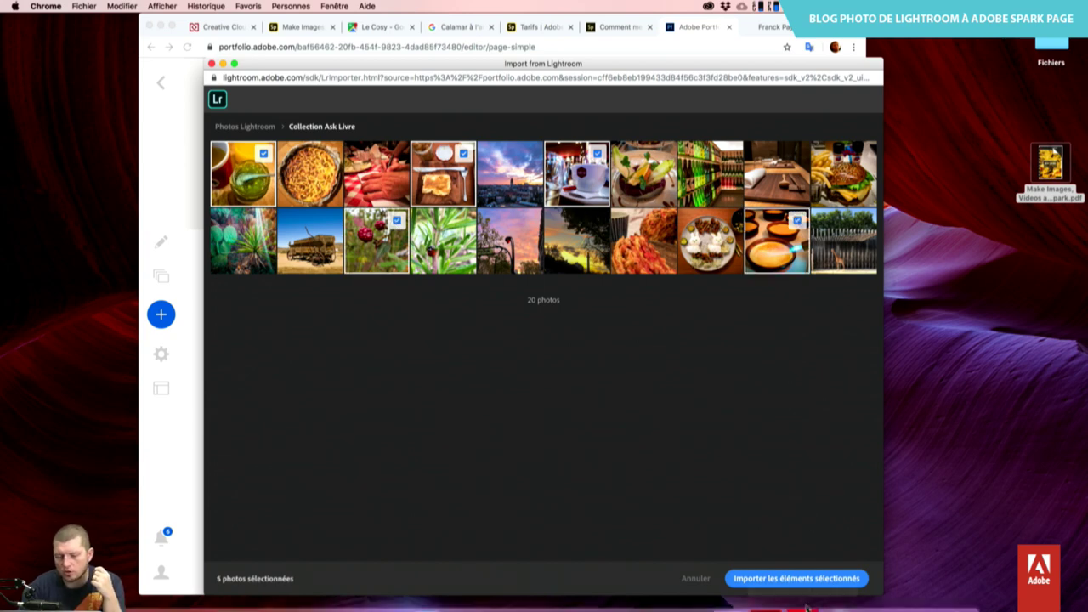
click(792, 577)
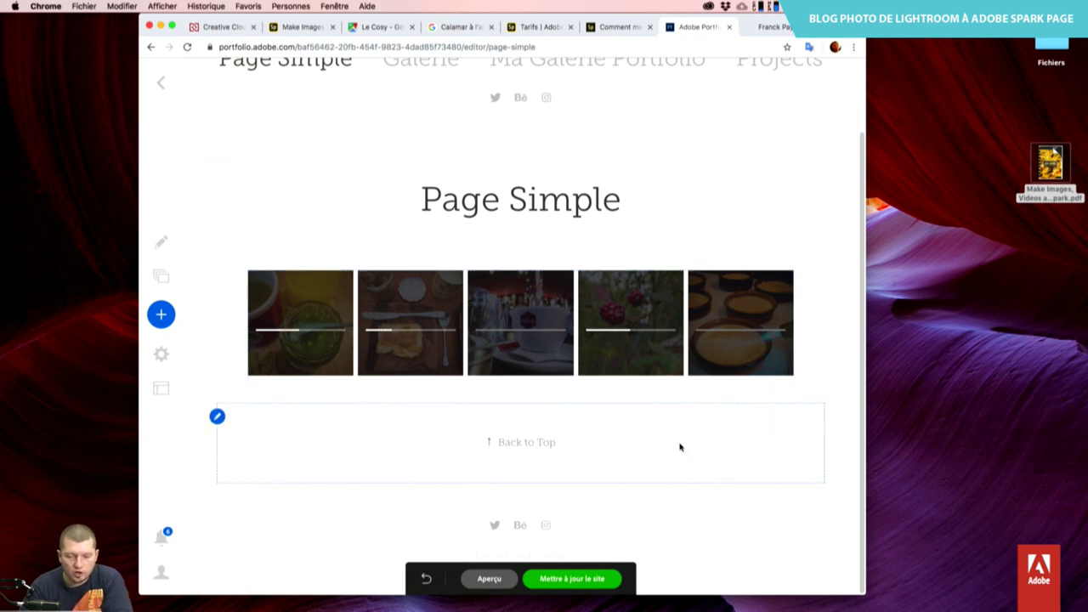
Scroll the editor while the five imported photos finish uploading into the grid.
scroll(681, 444, up, 2)
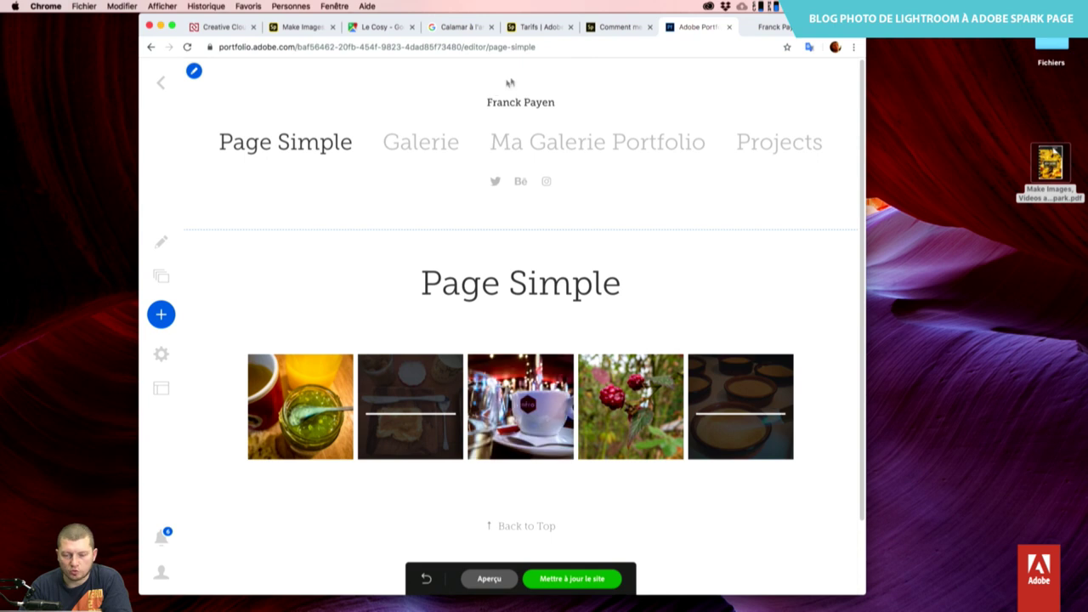
Publish the site update and view the live portfolio site.
click(561, 579)
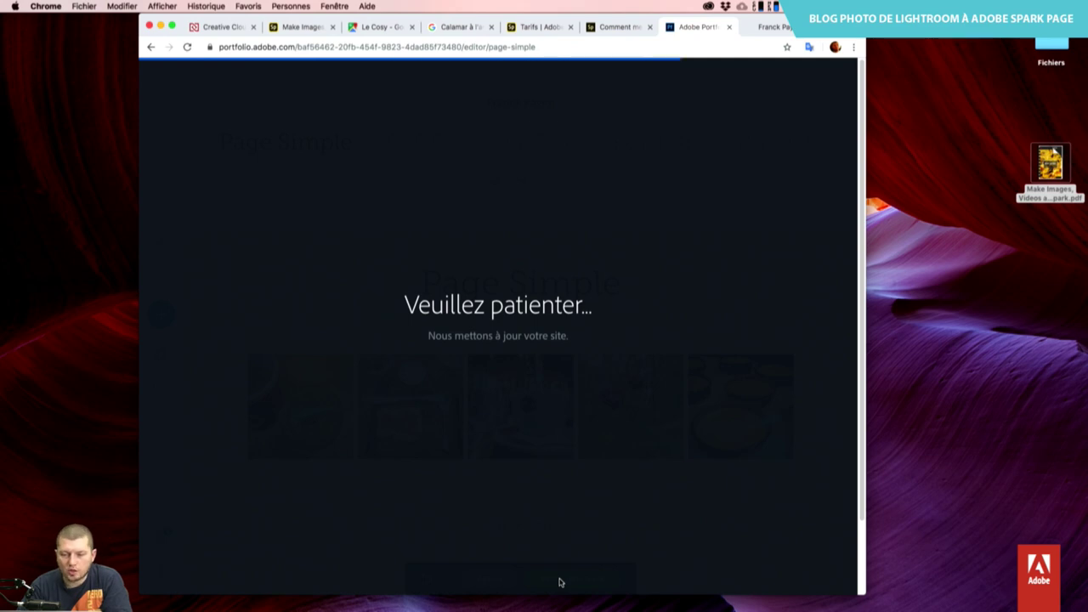
click(781, 32)
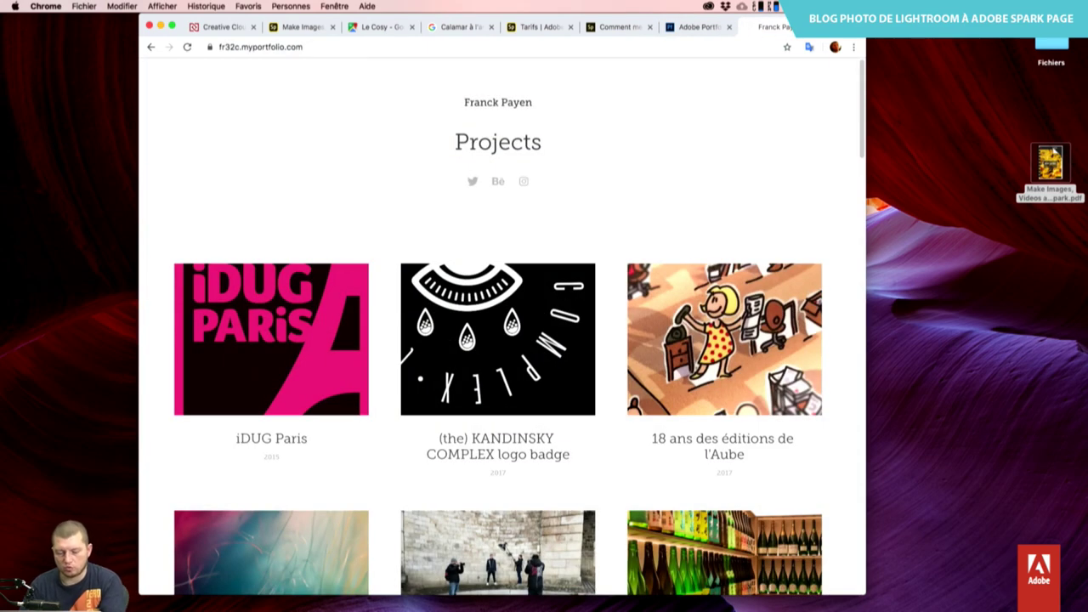
click(702, 27)
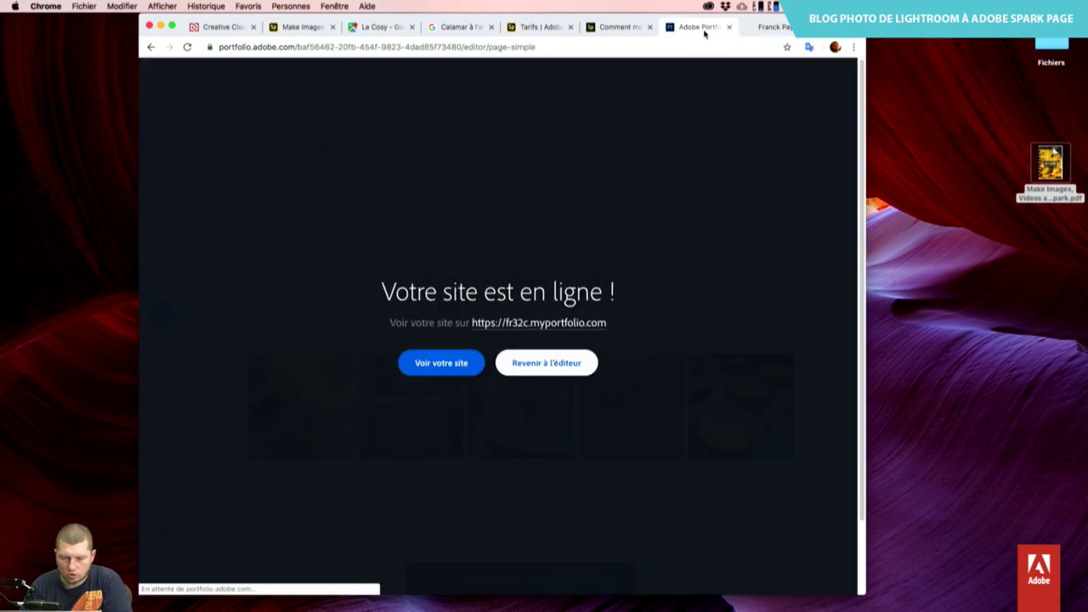
click(774, 29)
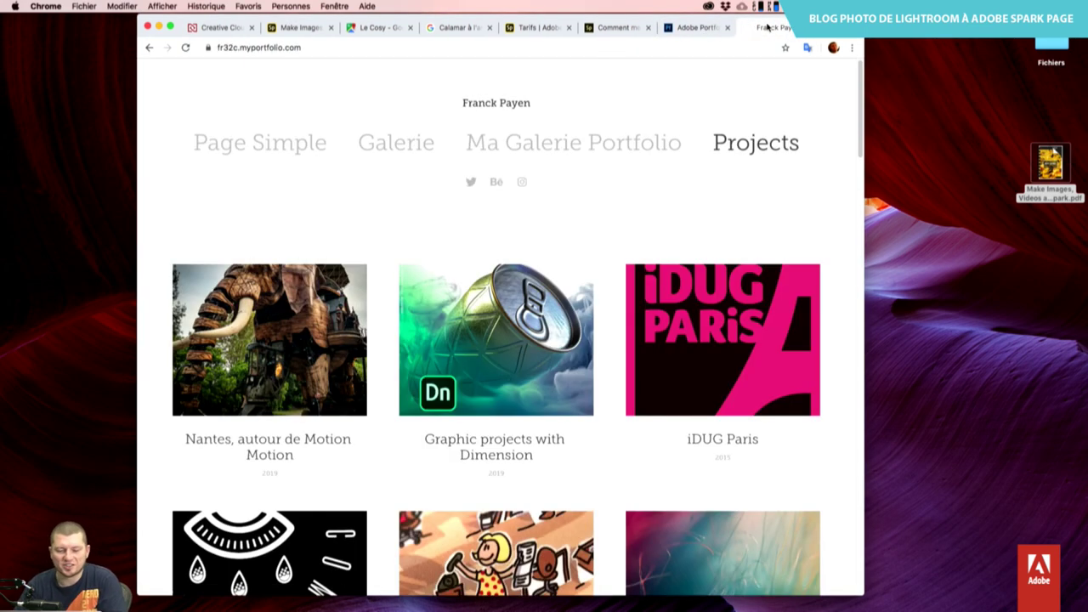
click(293, 150)
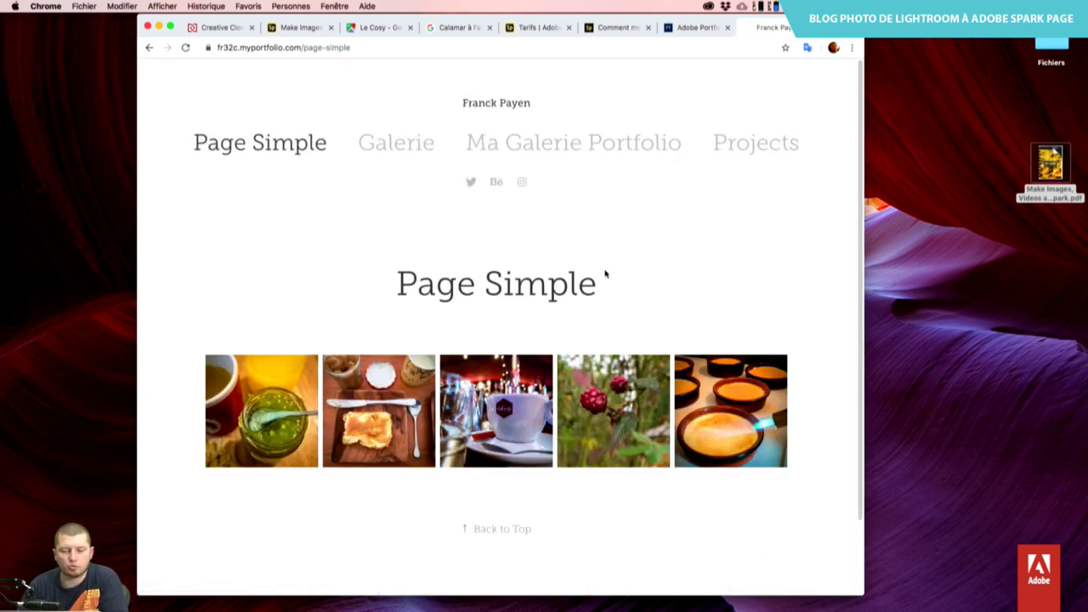
click(403, 144)
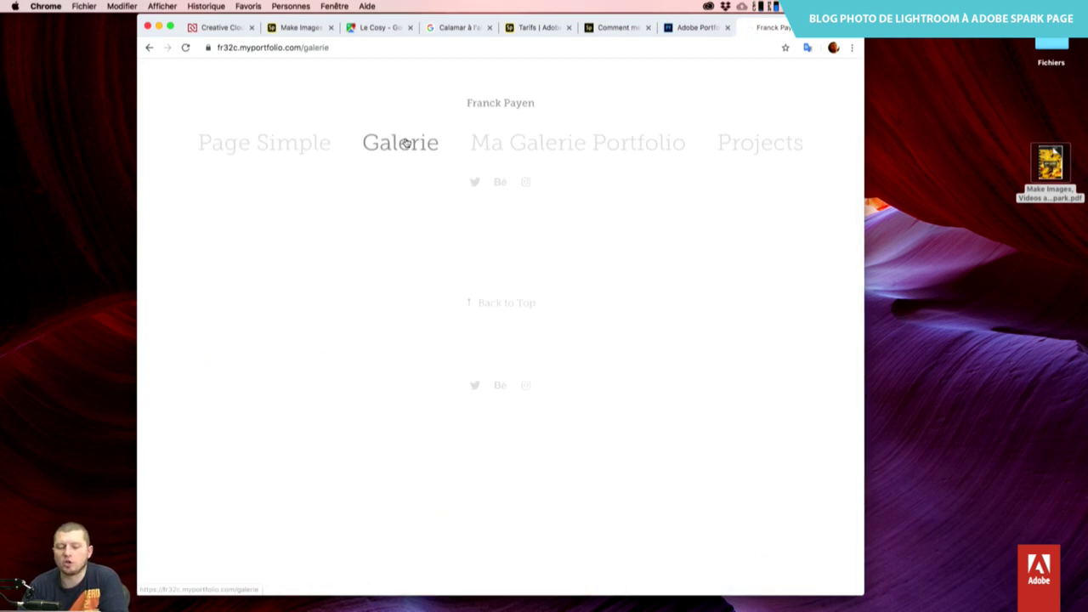
click(500, 146)
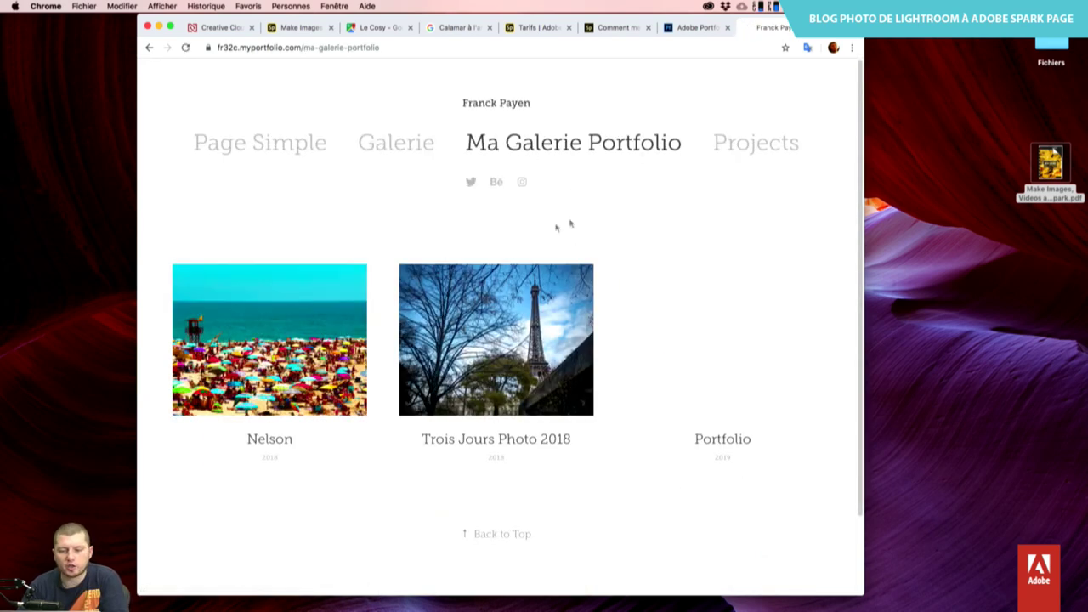
click(742, 146)
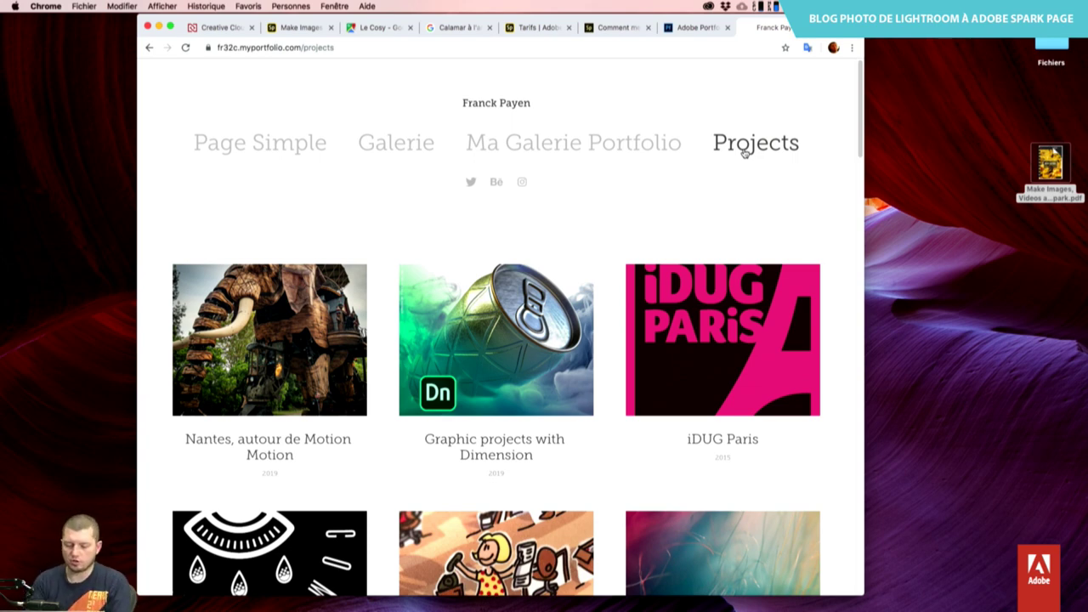
key(super+n)
Load the AdobeFrance YouTube channel and show its home page.
text(y)
key(Return)
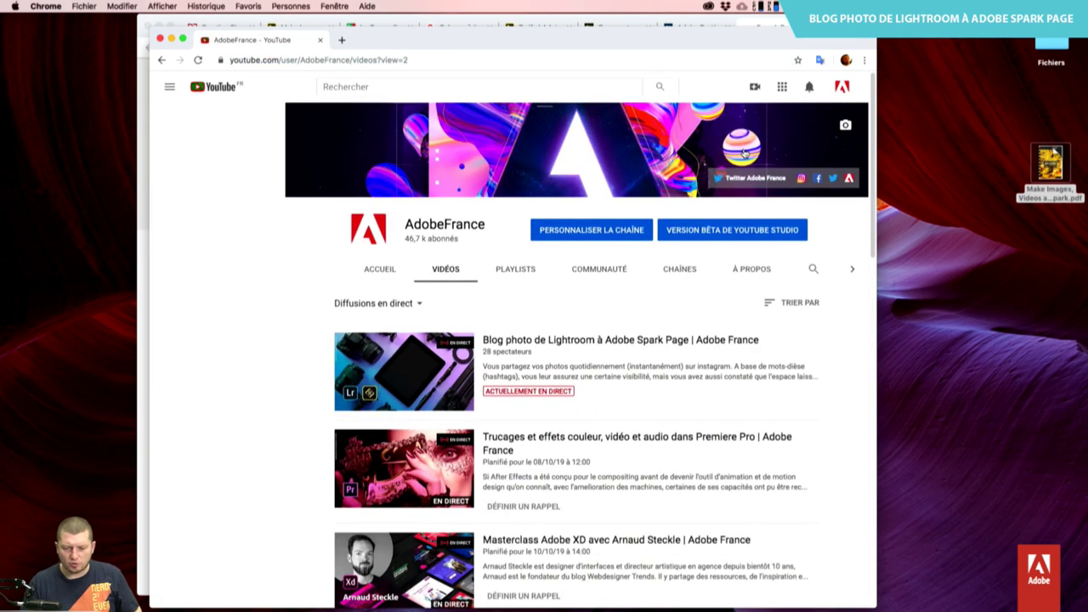
click(380, 269)
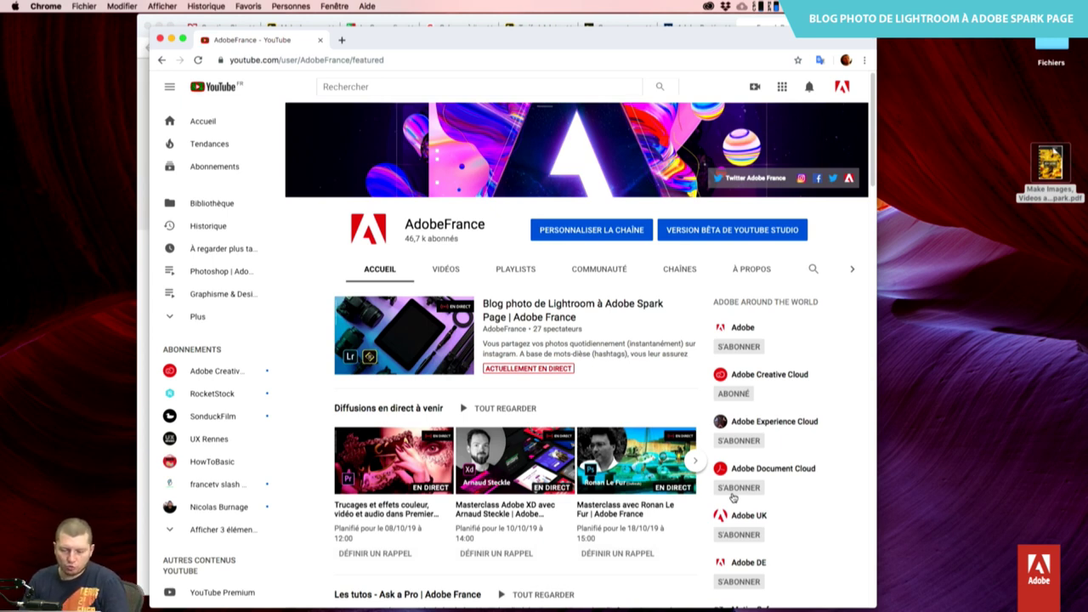
mouse_move(394, 461)
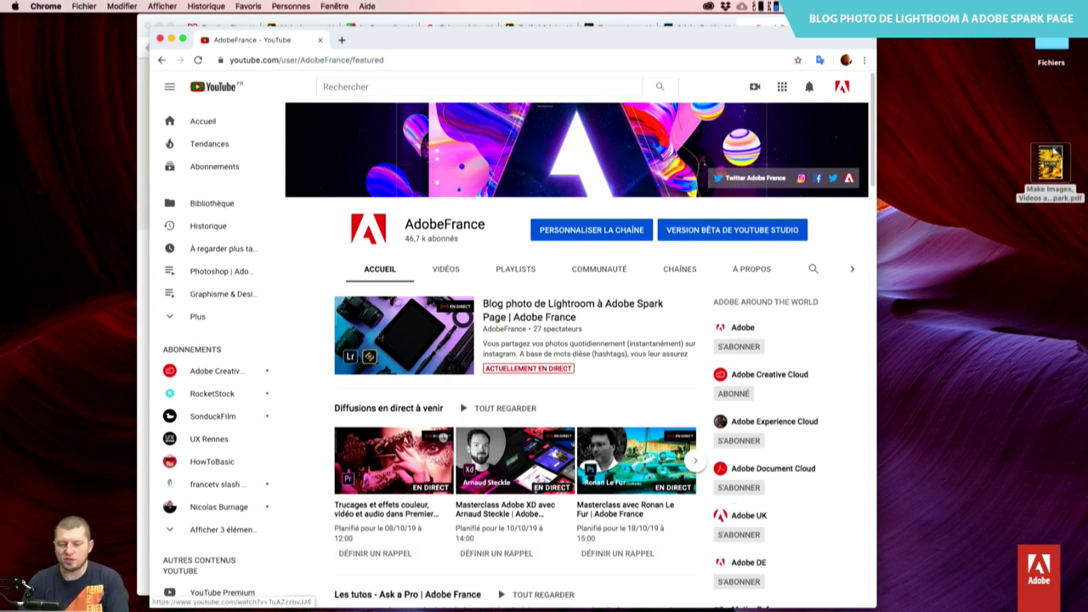
Open the live stream in a new tab, mute and scrub it, then close it.
super+click(407, 336)
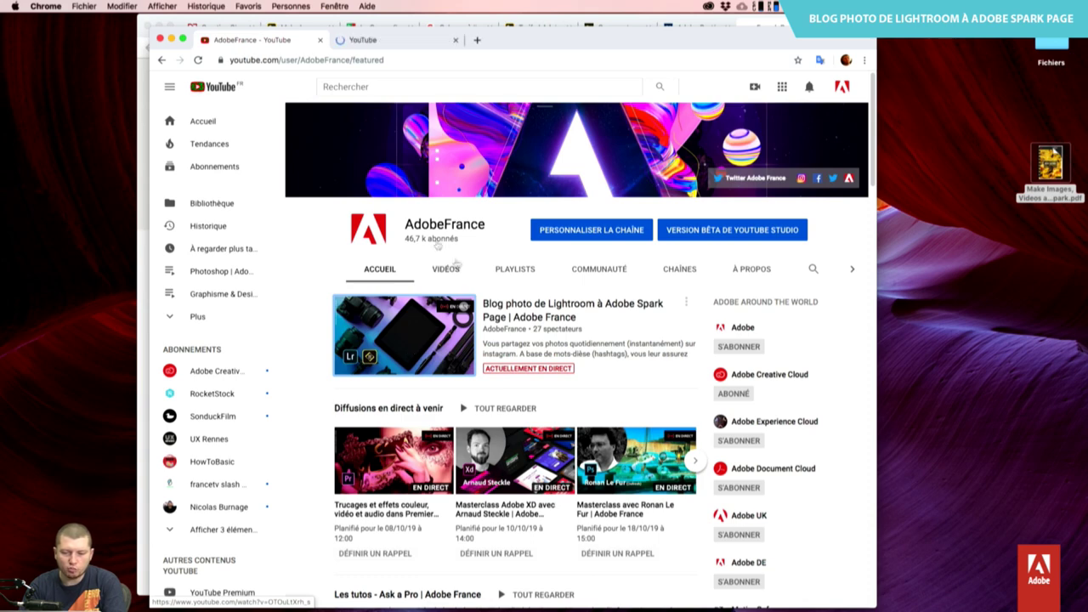
click(392, 38)
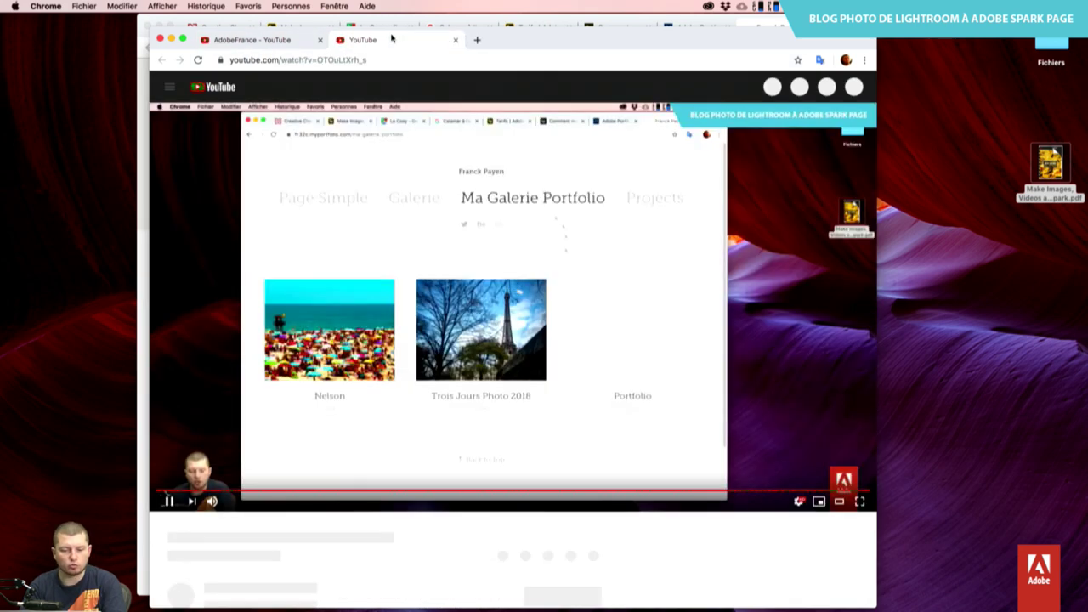
click(212, 500)
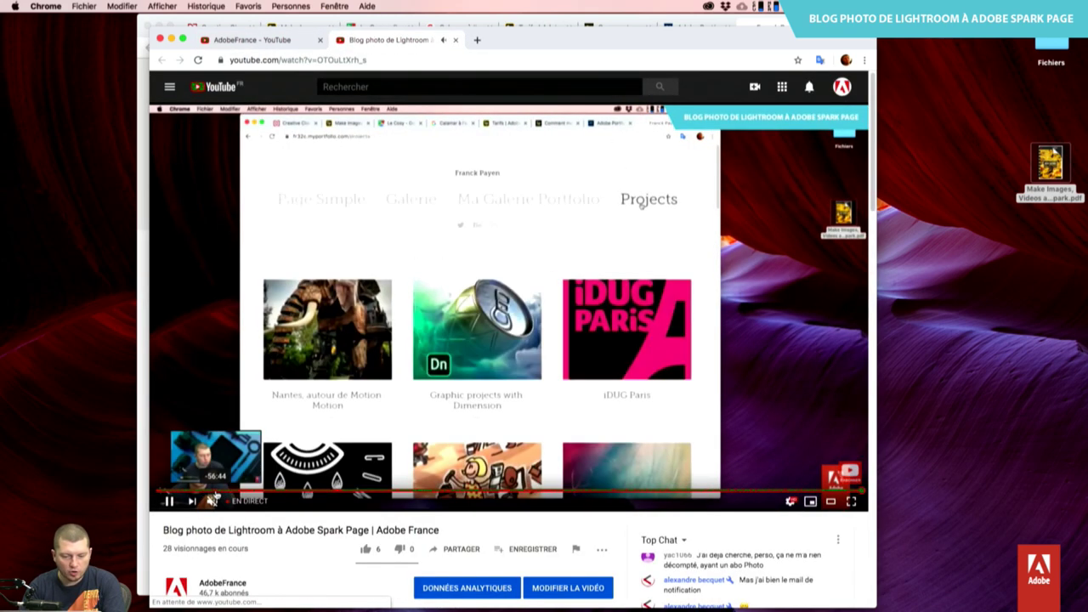
drag(216, 495, 329, 495)
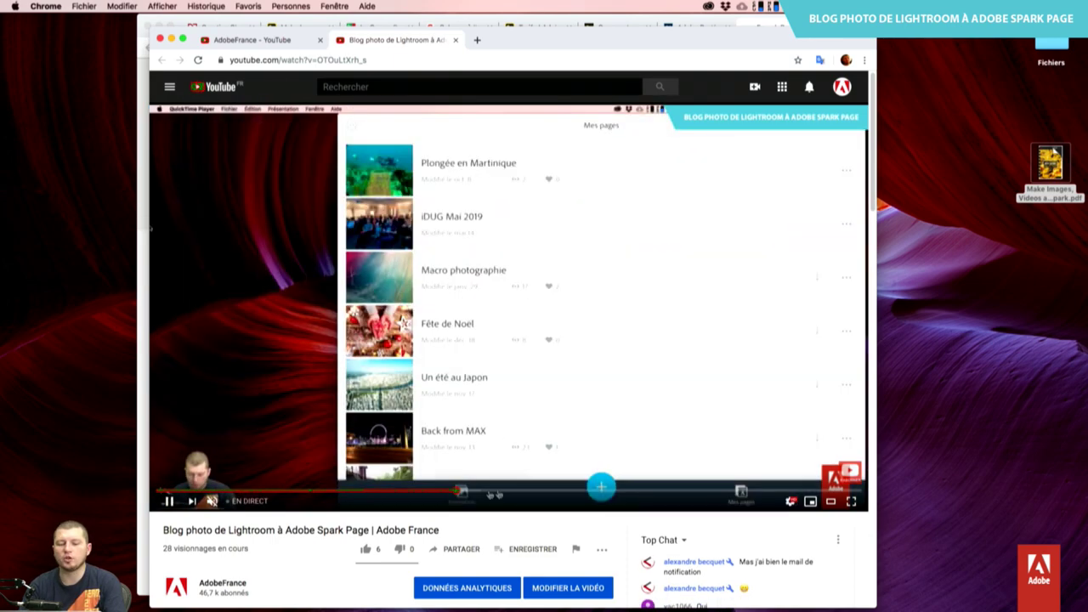
drag(328, 494, 595, 492)
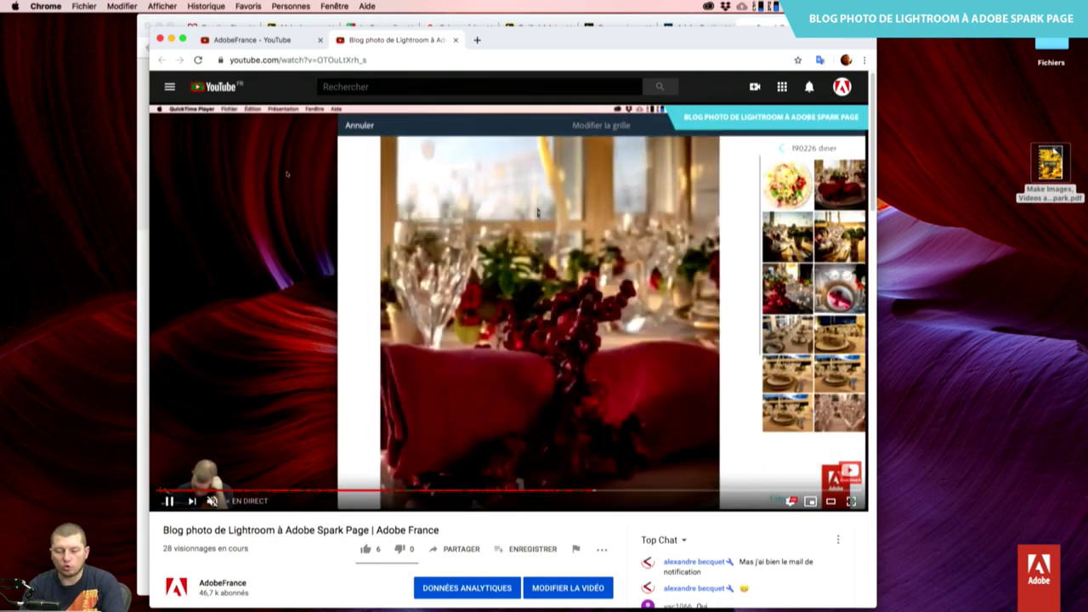
key(super+w)
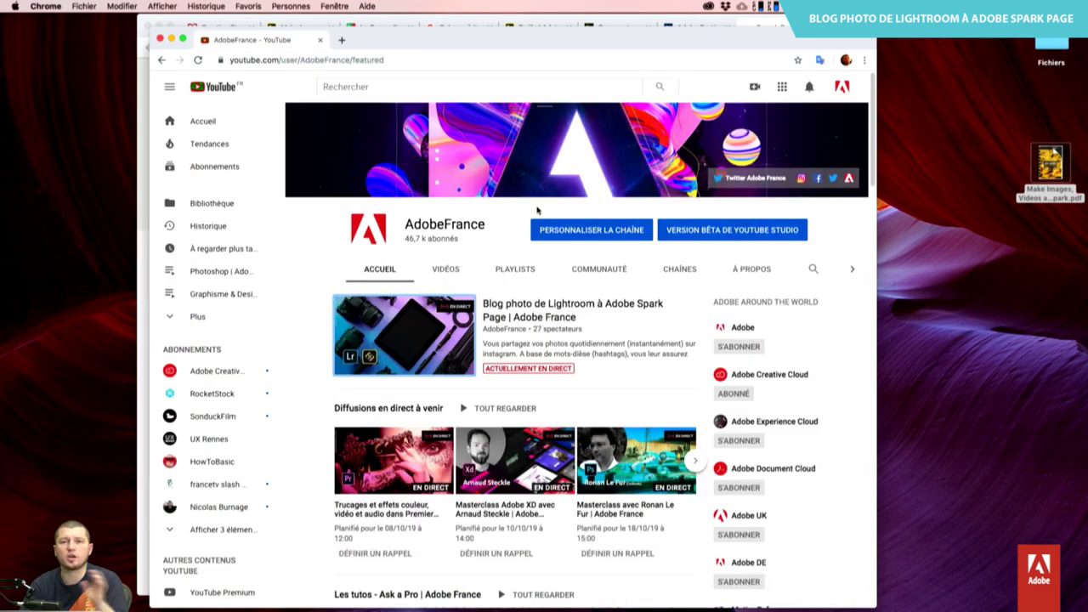